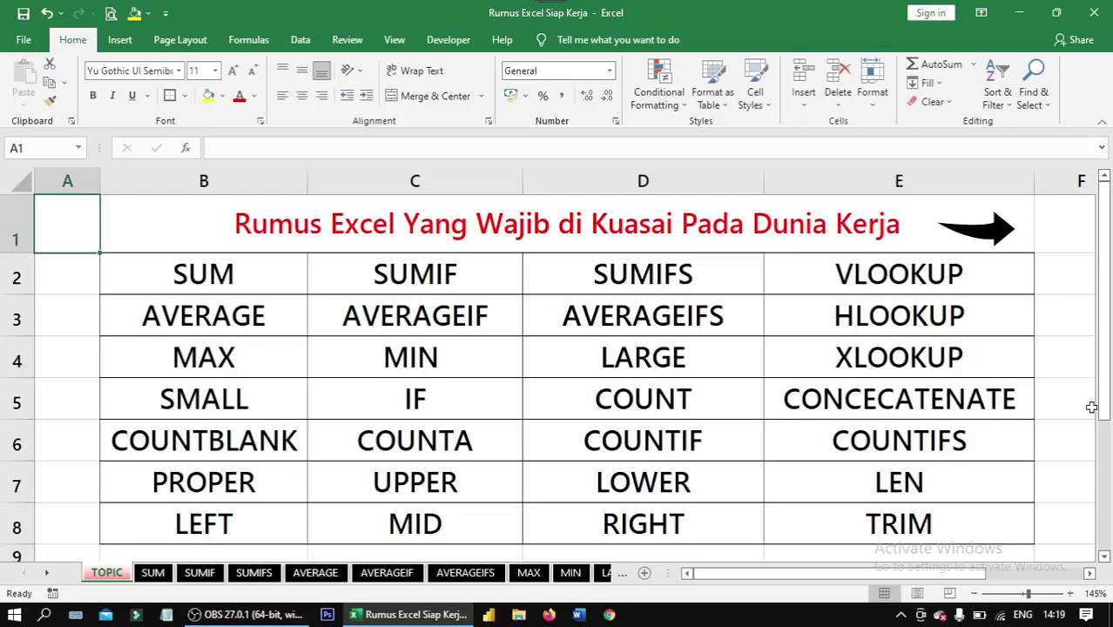
Look over the topic list of Excel formulas and go to the SUM sheet.
{"action": "left_click_drag", "start_coordinate": [262, 273], "coordinate": [970, 505]}
{"action": "left_click", "coordinate": [262, 279]}
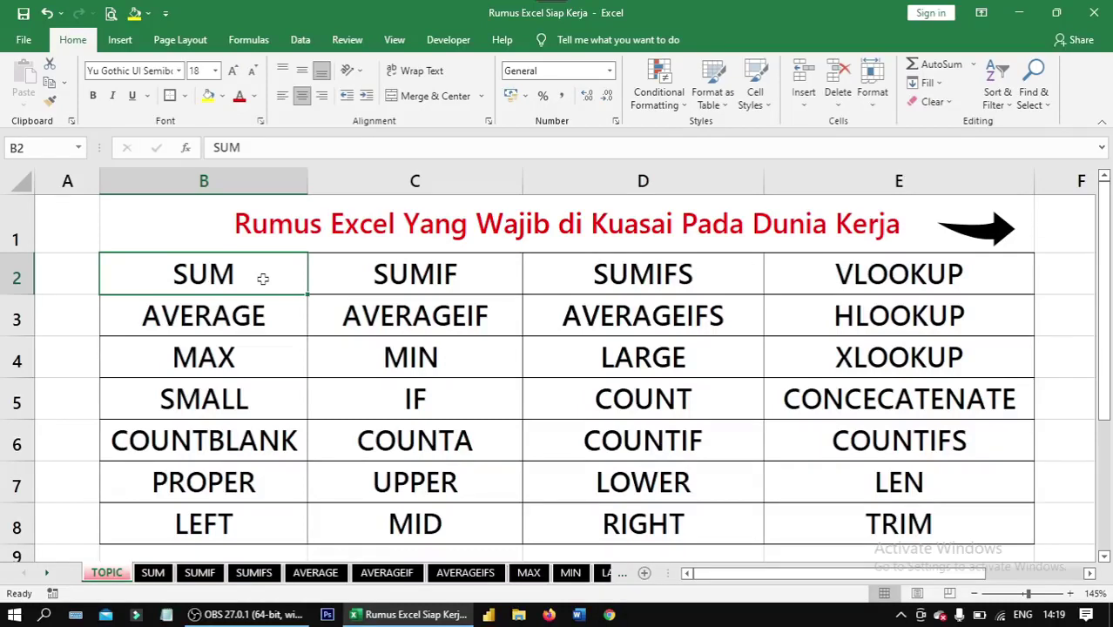
{"action": "left_click", "coordinate": [1000, 237]}
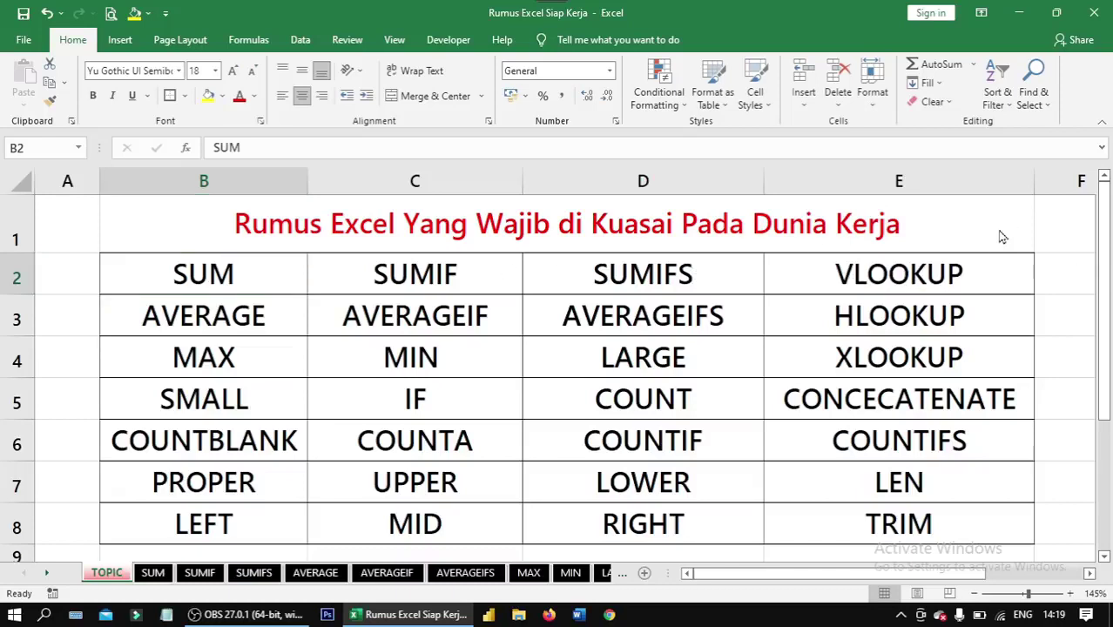
Examine the SUM sheet's product table, including the Januari to Maret columns, the Laptop row and the Total column.
{"action": "left_click", "coordinate": [822, 376]}
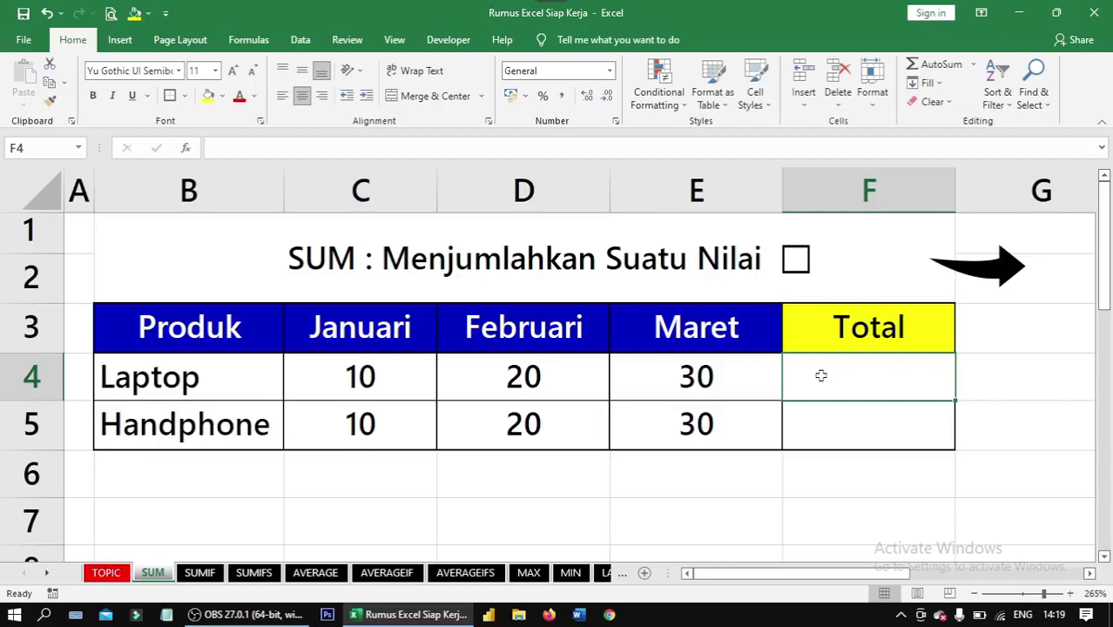
{"action": "left_click_drag", "start_coordinate": [253, 324], "coordinate": [870, 423]}
{"action": "left_click", "coordinate": [157, 322]}
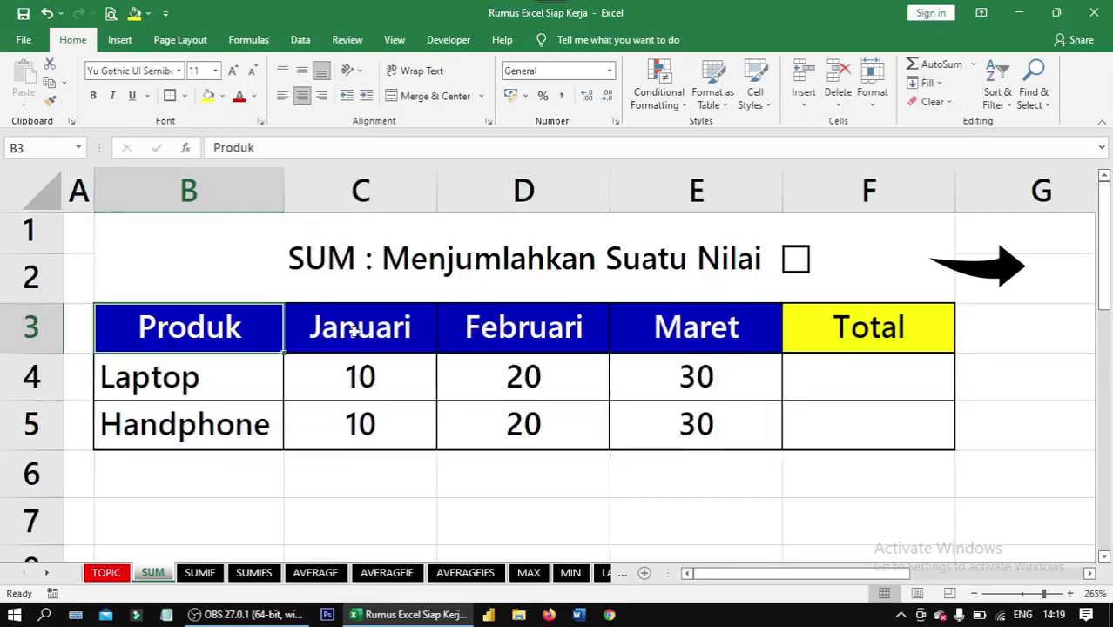
{"action": "left_click_drag", "start_coordinate": [353, 330], "coordinate": [689, 327]}
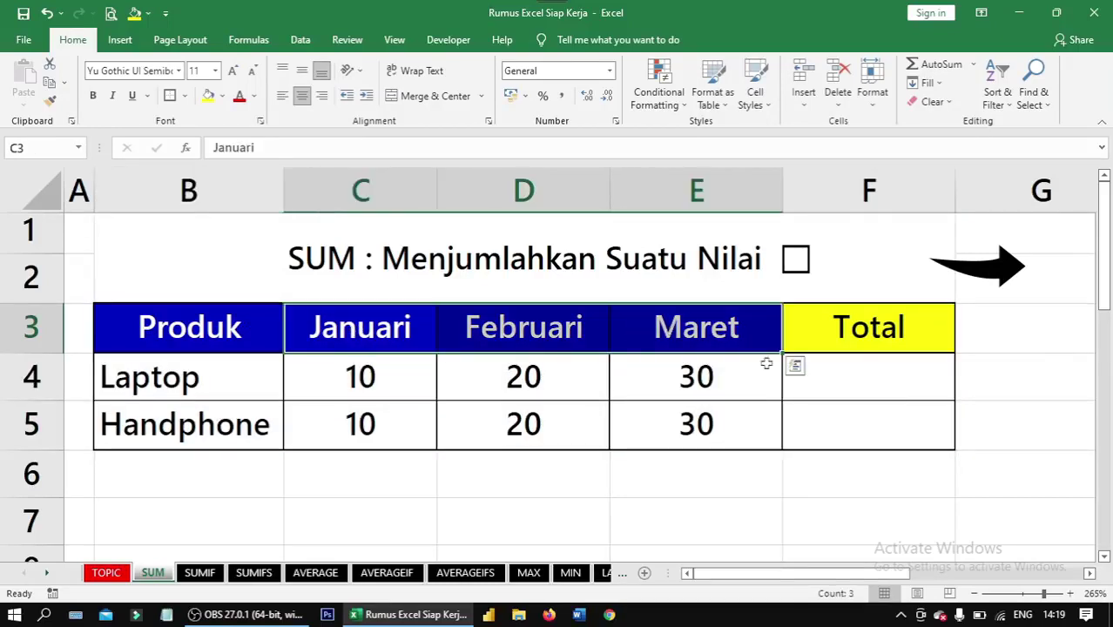
{"action": "left_click", "coordinate": [861, 388]}
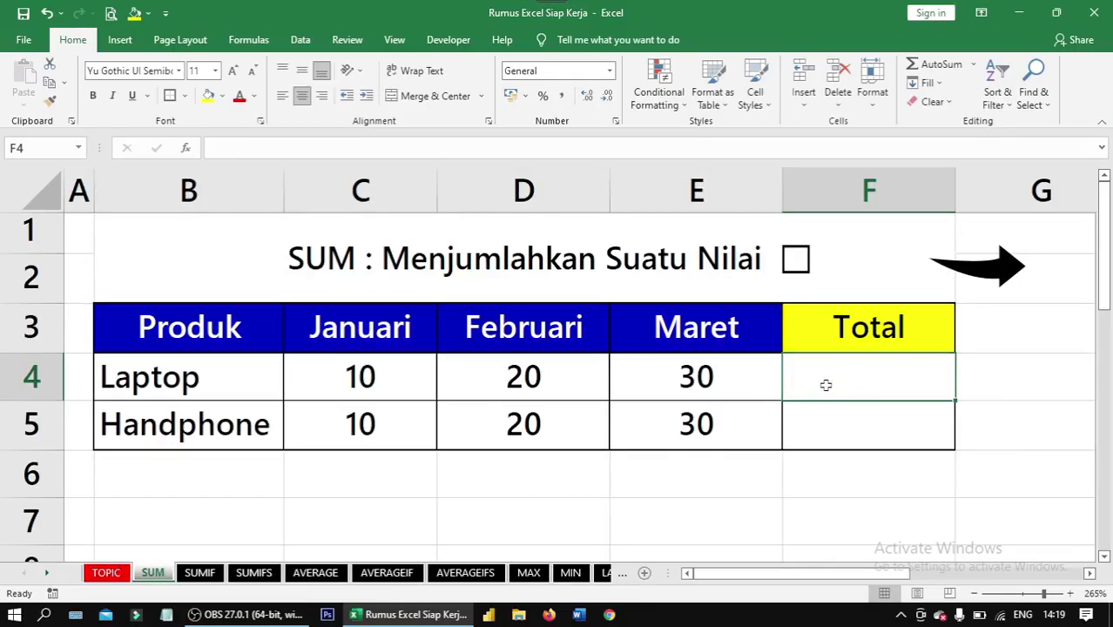
{"action": "left_click_drag", "start_coordinate": [825, 385], "coordinate": [224, 385]}
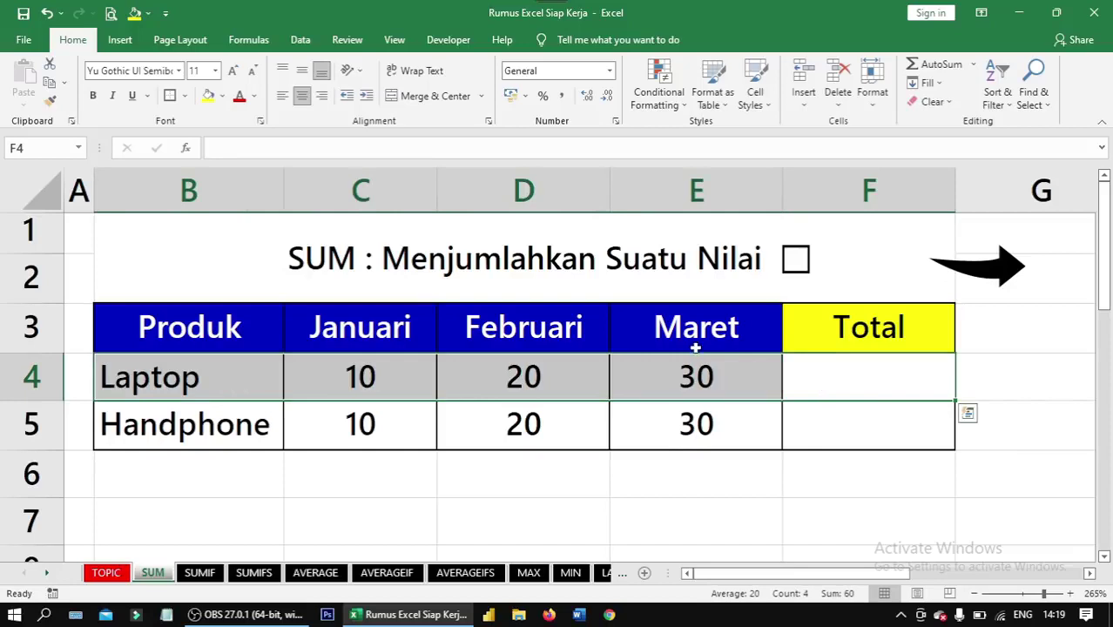
Enter =SUM(C4:E4) in F4 to total the Laptop row, ending on the Handphone total cell F5.
{"action": "left_click", "coordinate": [851, 374]}
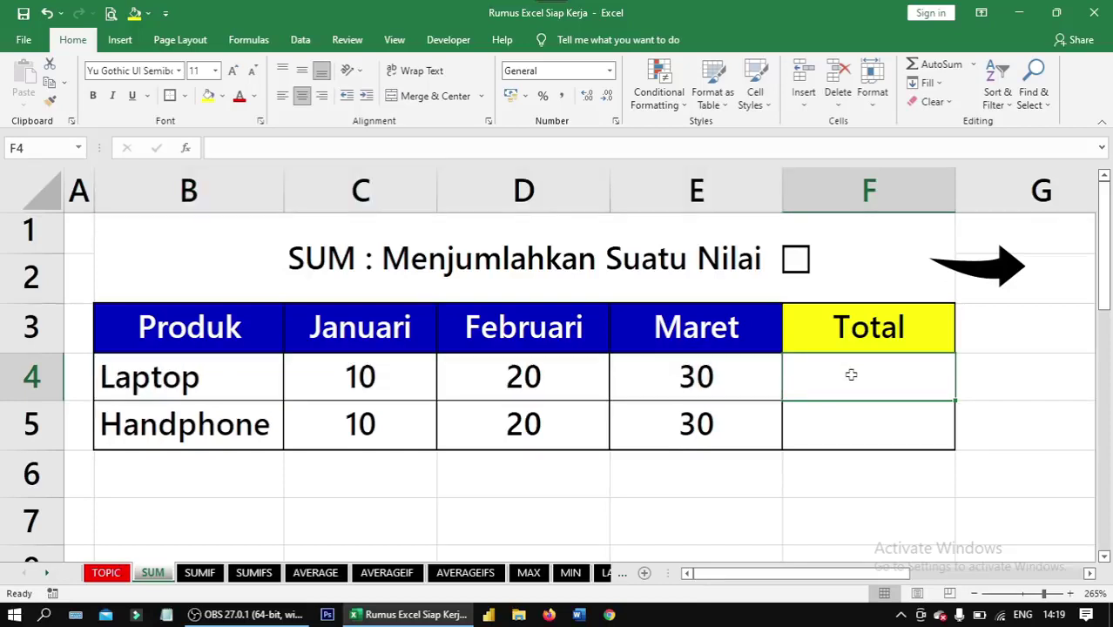
{"action": "type", "text": "="}
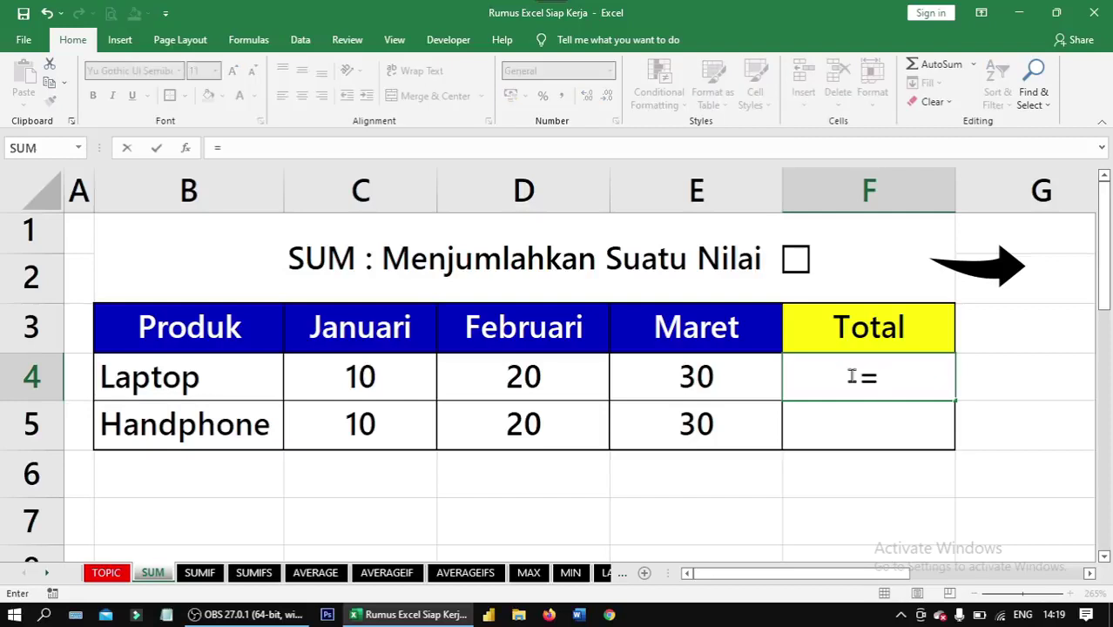
{"action": "type", "text": "sum"}
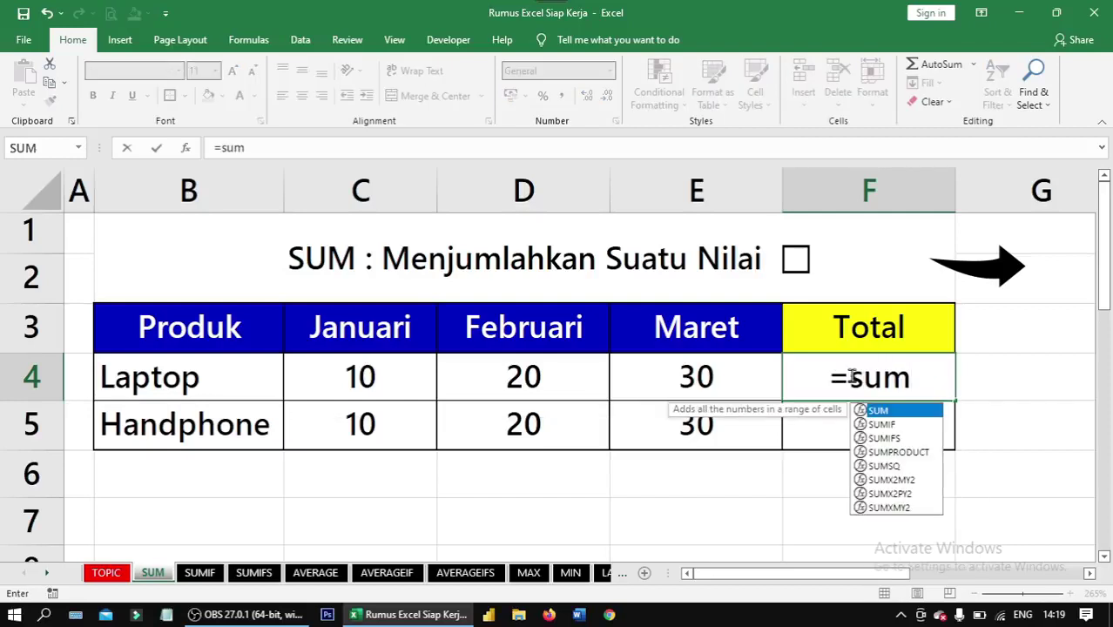
{"action": "key", "text": "Tab"}
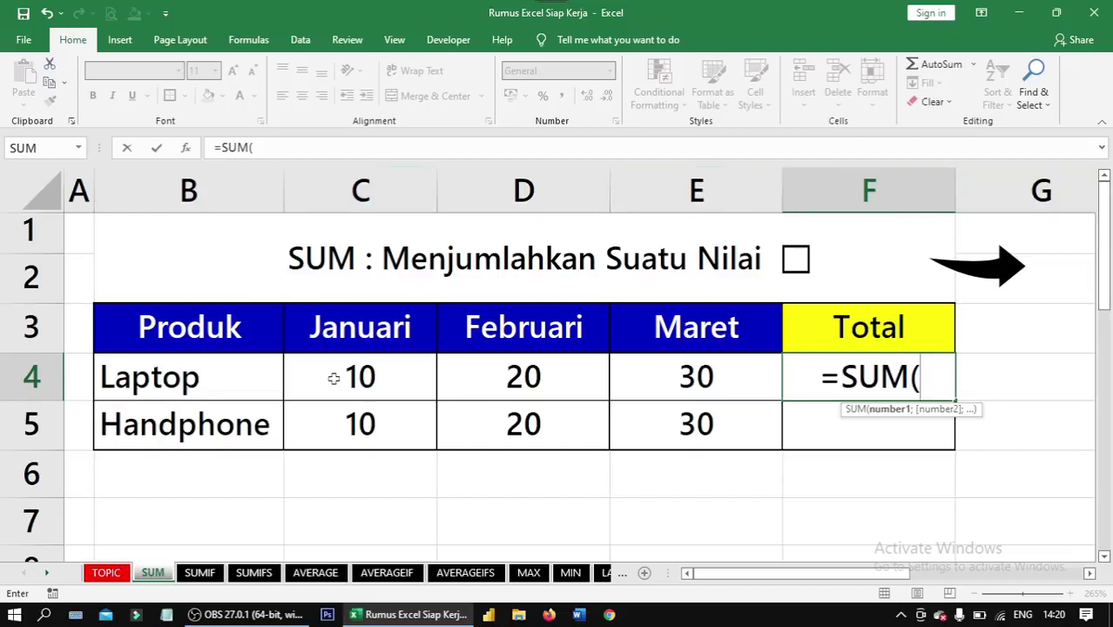
{"action": "left_click_drag", "start_coordinate": [334, 378], "coordinate": [698, 379]}
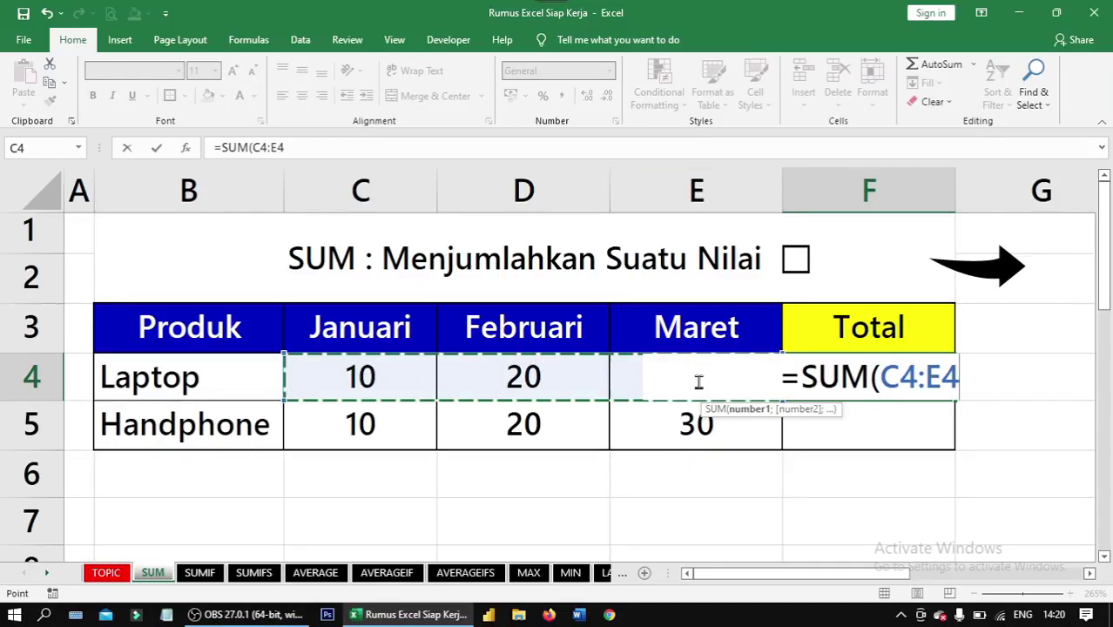
{"action": "type", "text": ")"}
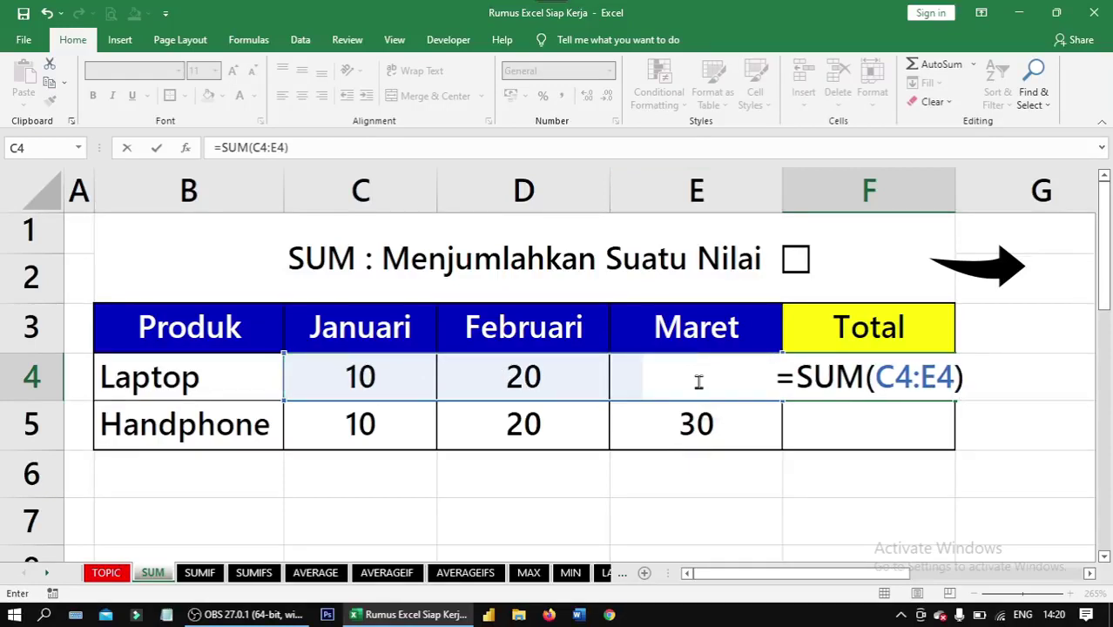
{"action": "key", "text": "ctrl+Return"}
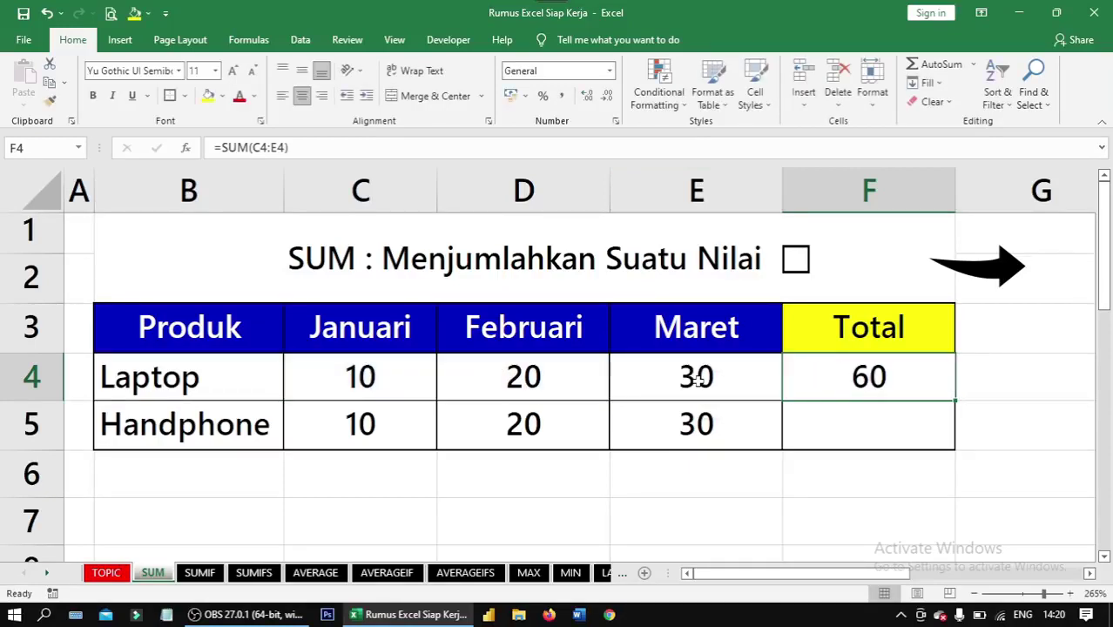
{"action": "key", "text": "Down"}
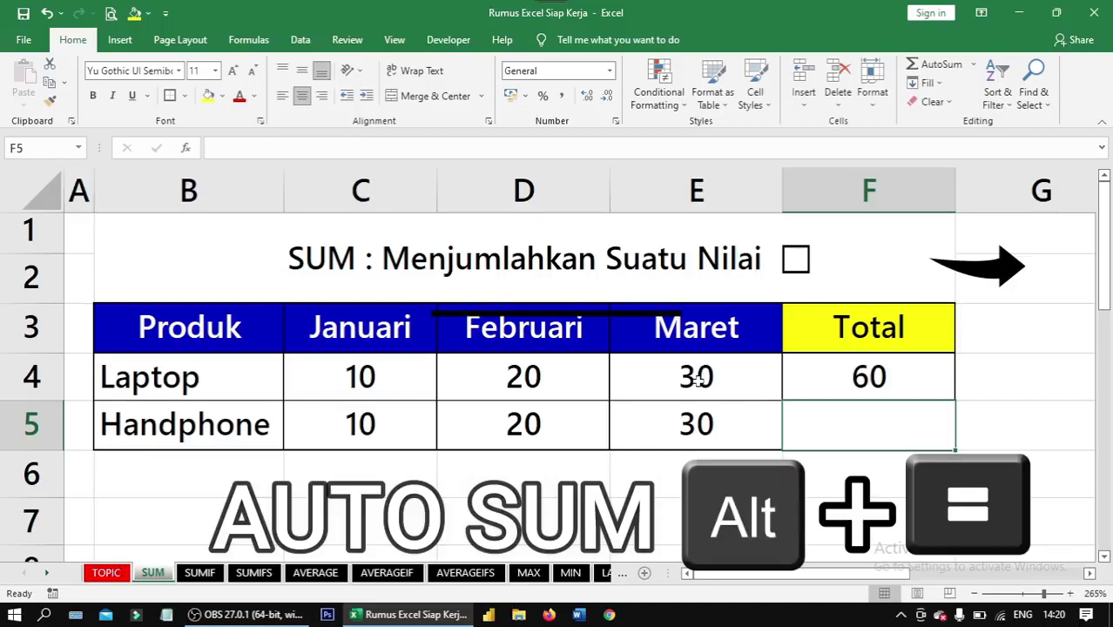
{"action": "type", "text": "="}
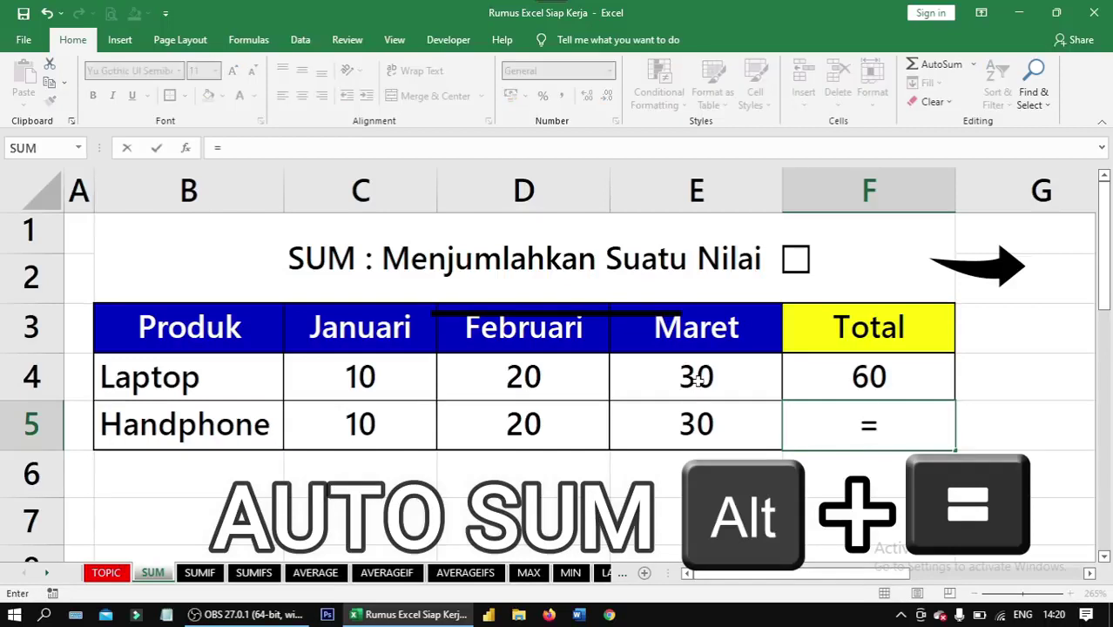
{"action": "key", "text": "BackSpace"}
{"action": "key", "text": "Escape"}
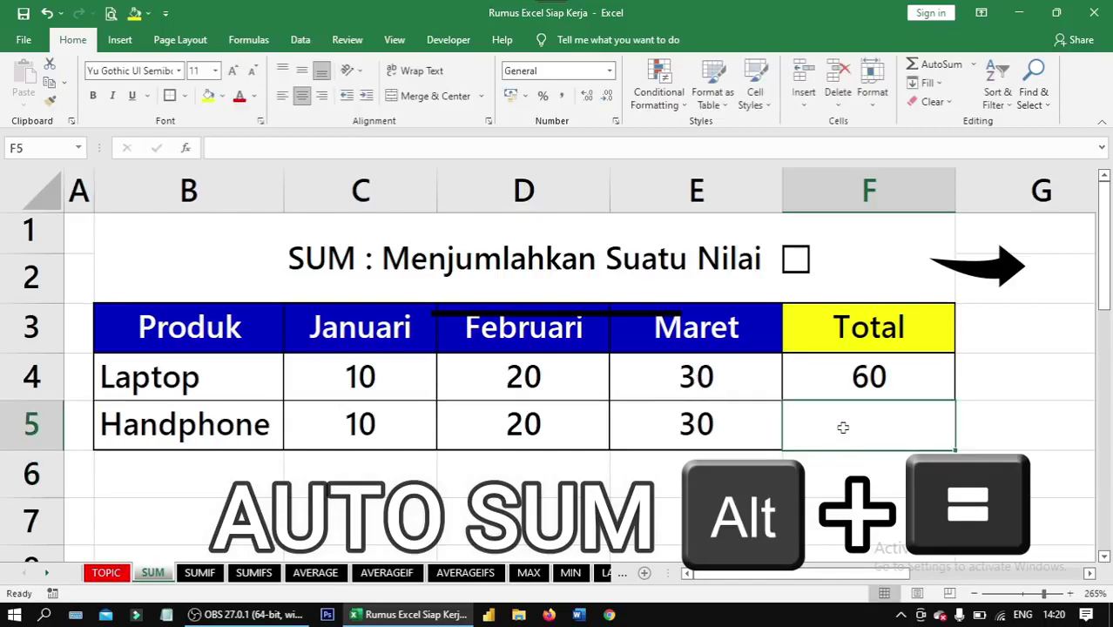
Total the Handphone row in F5 with AutoSum over C5:E5.
{"action": "key", "text": "alt+equal"}
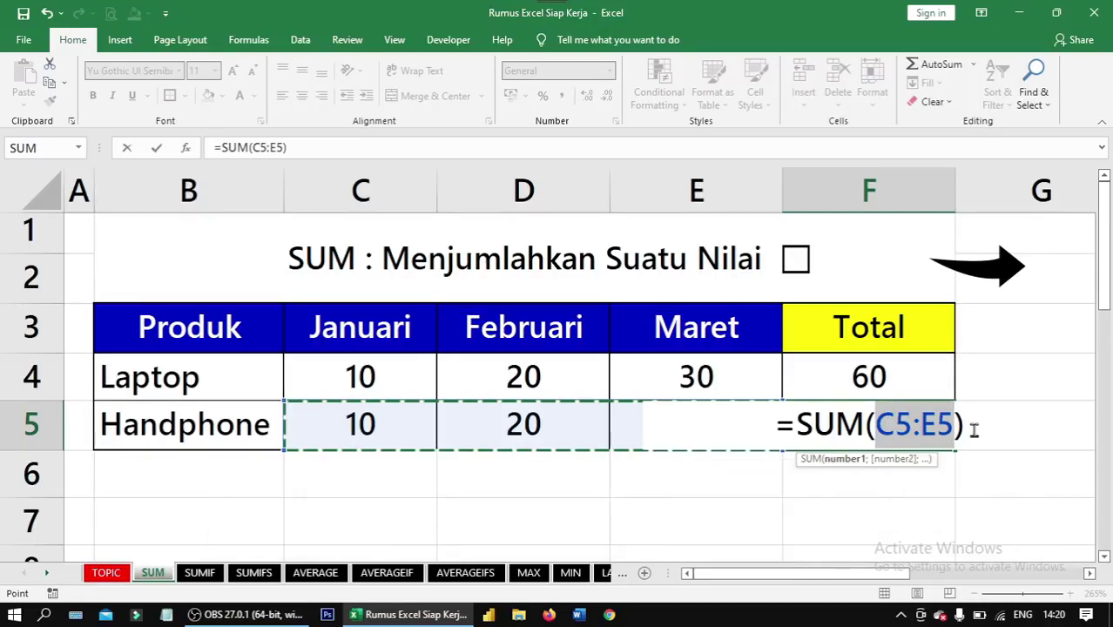
{"action": "key", "text": "ctrl+Return"}
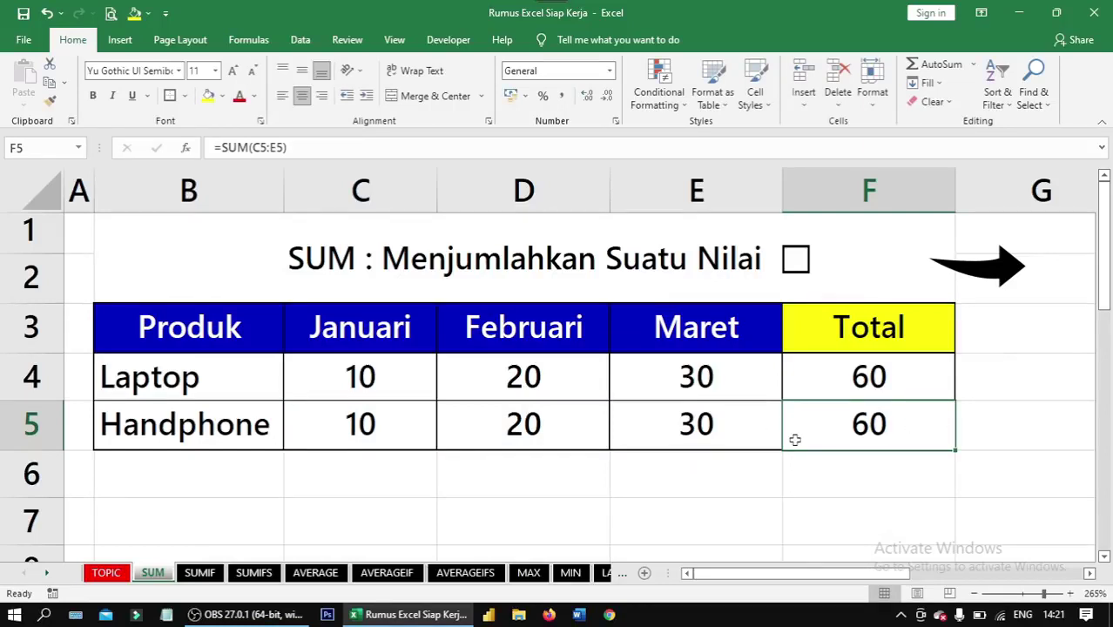
Tick the checkbox beside the SUM heading and go to the SUMIF sheet.
{"action": "left_click", "coordinate": [795, 265]}
{"action": "left_click", "coordinate": [1011, 277]}
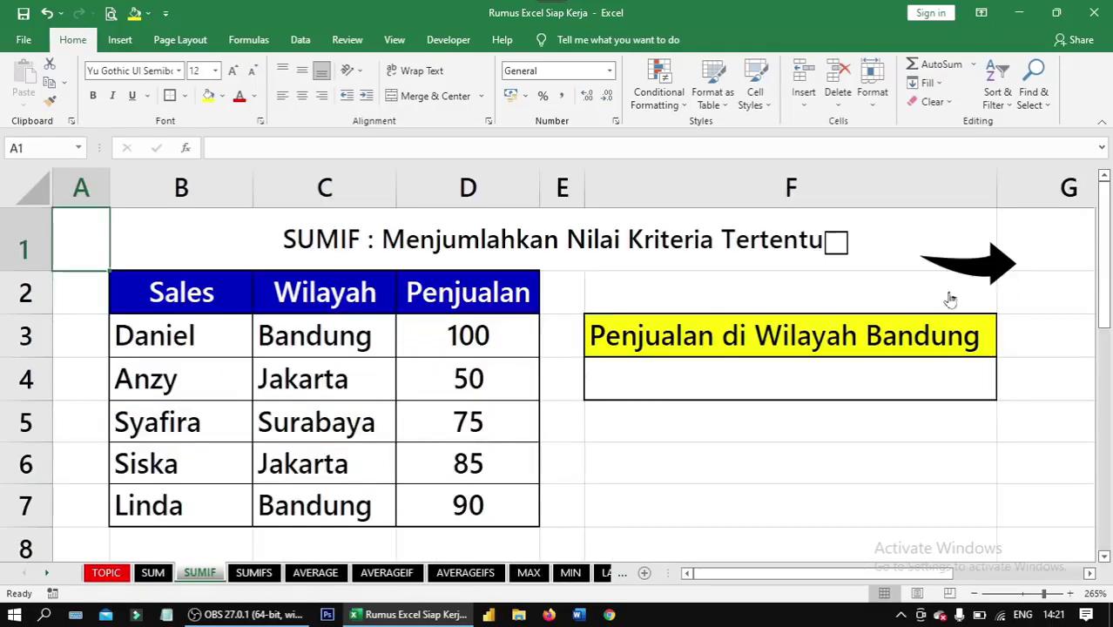
Examine the Sales, Wilayah and Penjualan columns of the sales table and the result cell for Bandung.
{"action": "left_click", "coordinate": [786, 382]}
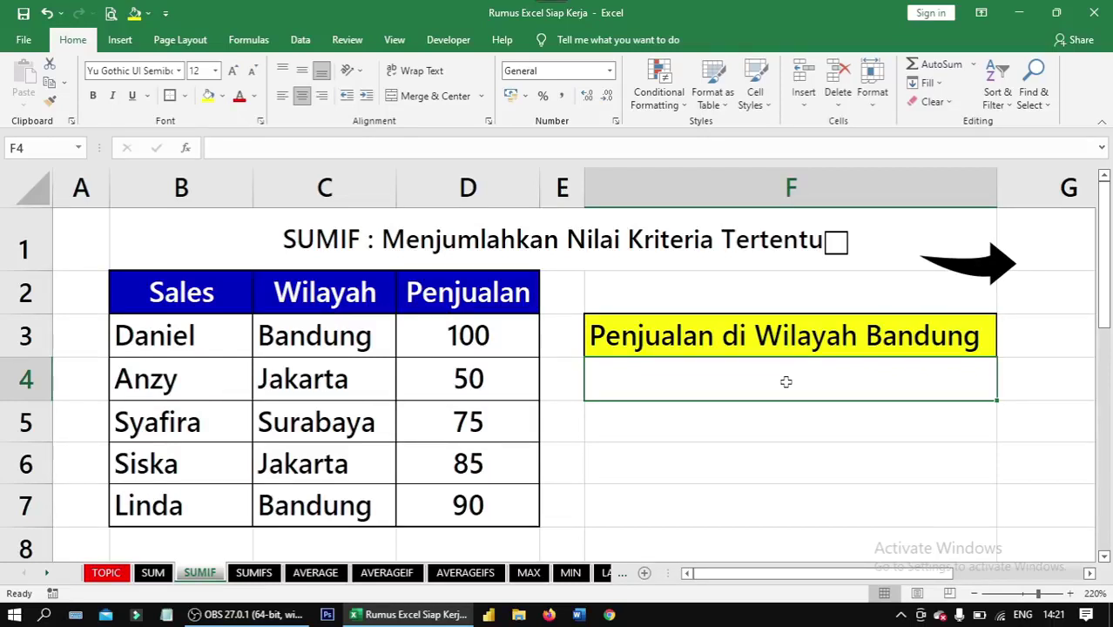
{"action": "left_click_drag", "start_coordinate": [245, 290], "coordinate": [473, 489]}
{"action": "left_click", "coordinate": [197, 298]}
{"action": "left_click_drag", "start_coordinate": [193, 326], "coordinate": [197, 497]}
{"action": "left_click", "coordinate": [290, 294]}
{"action": "left_click_drag", "start_coordinate": [290, 294], "coordinate": [310, 528]}
{"action": "left_click_drag", "start_coordinate": [492, 294], "coordinate": [491, 501]}
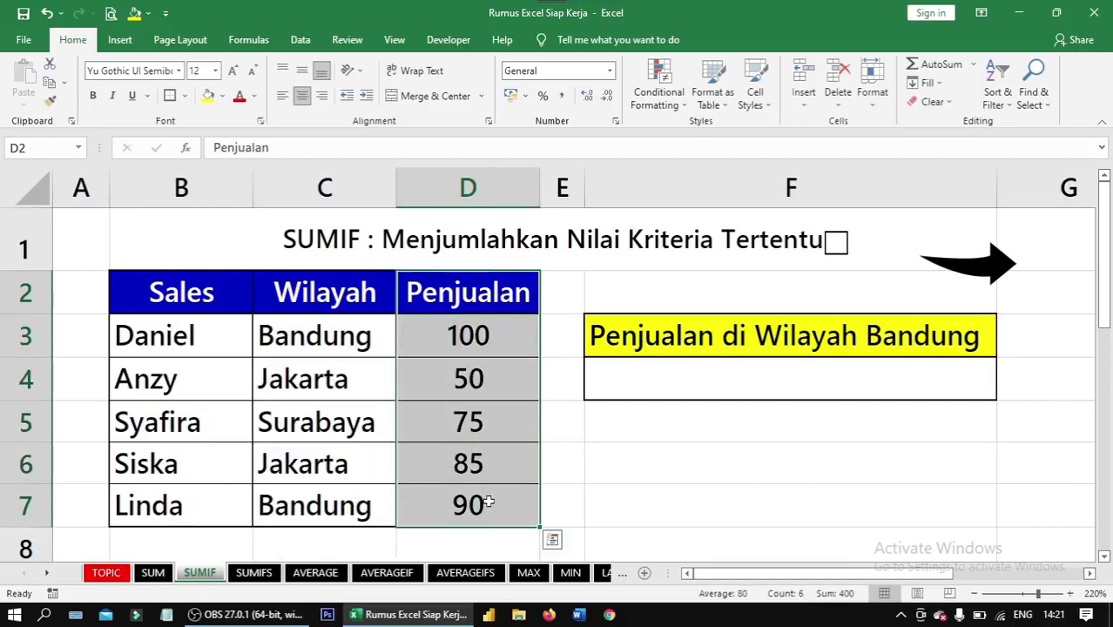
Sum the Penjualan values for the Bandung region in F4 with =SUMIF(C2:C7;"Bandung";D2:D7).
{"action": "left_click", "coordinate": [699, 373]}
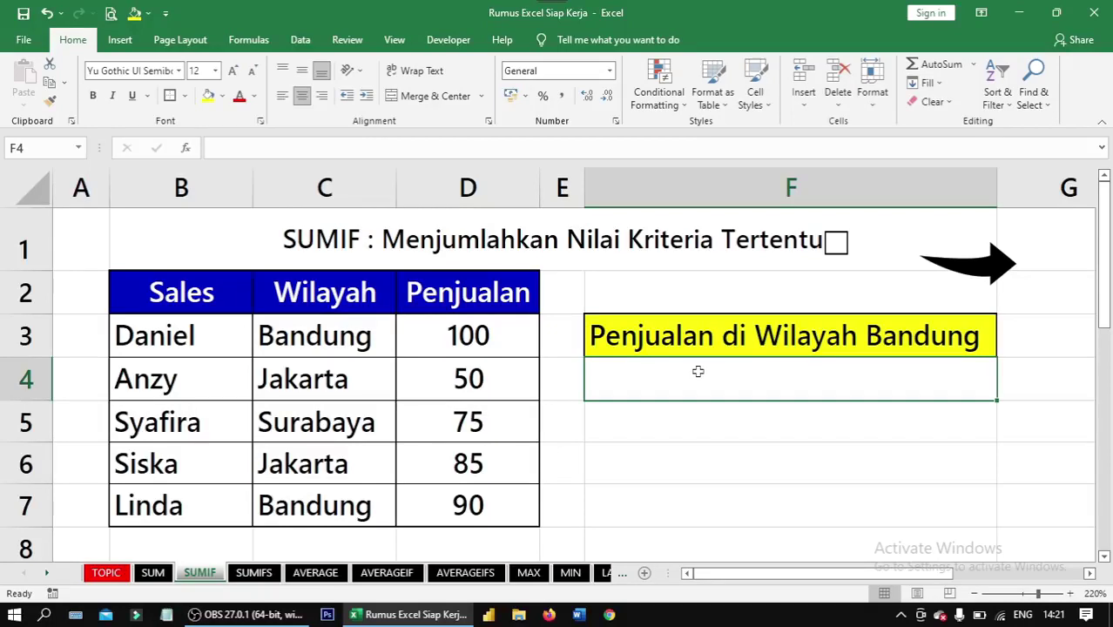
{"action": "type", "text": "=sumif"}
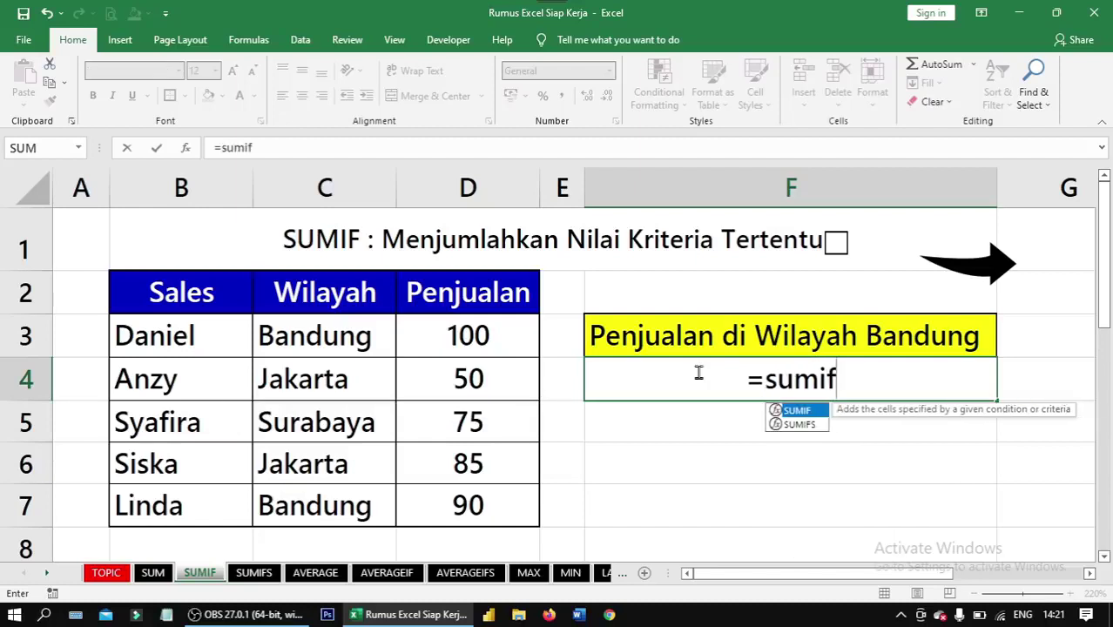
{"action": "key", "text": "Tab"}
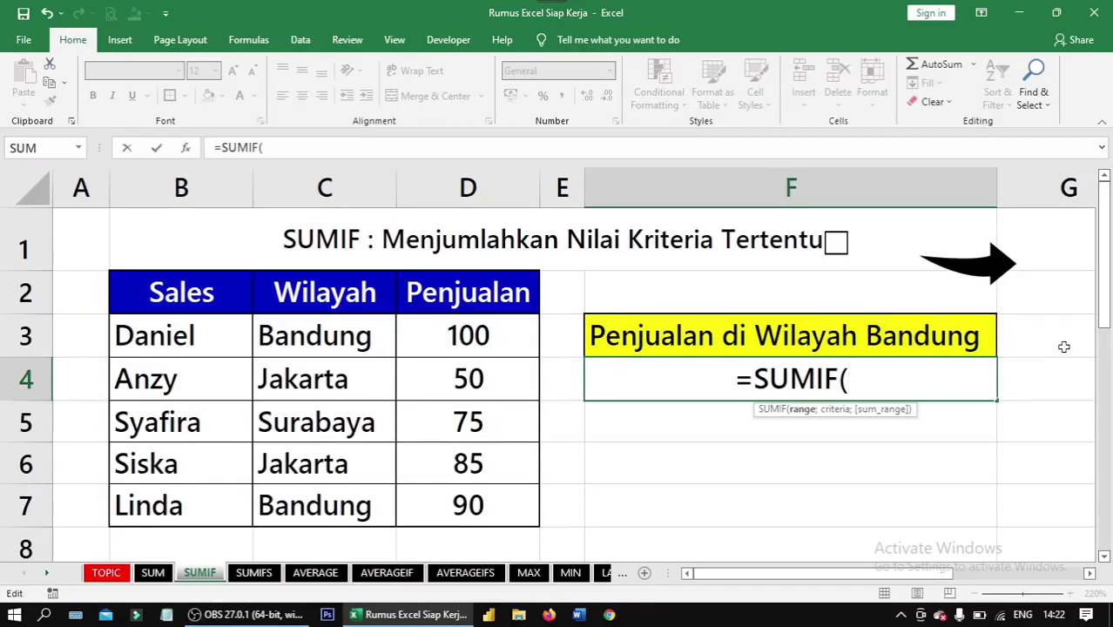
{"action": "left_click_drag", "start_coordinate": [354, 296], "coordinate": [348, 506]}
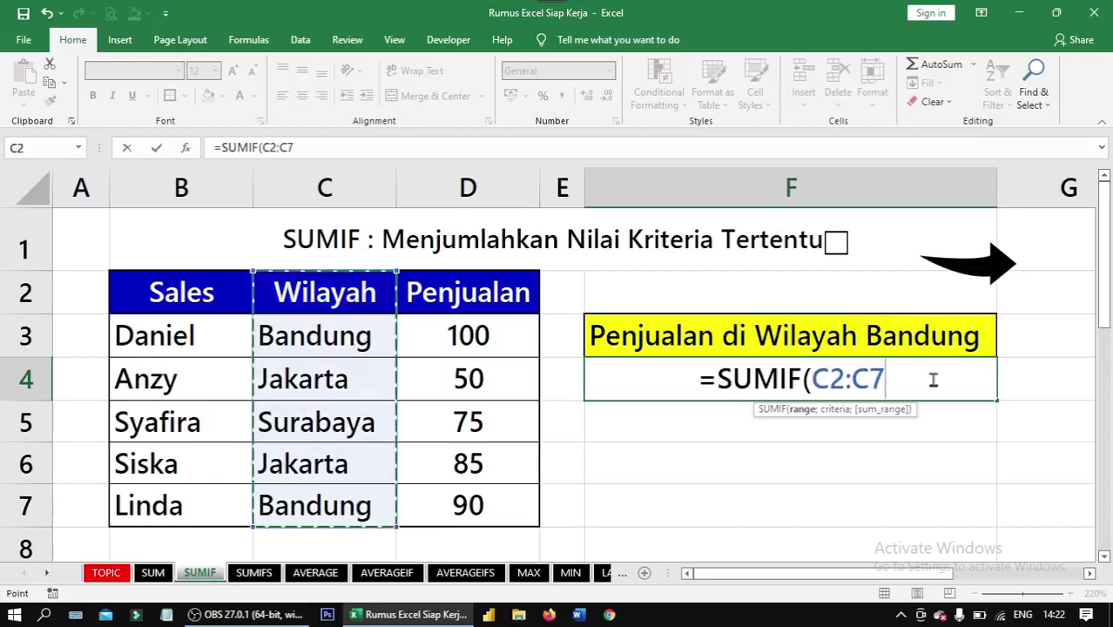
{"action": "type", "text": ";"}
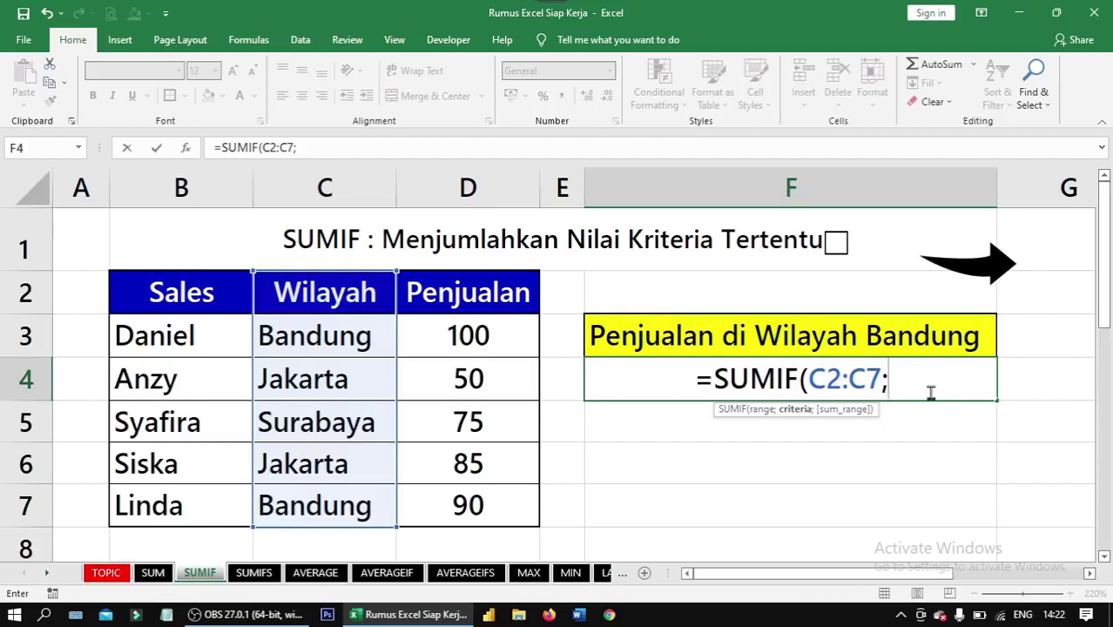
{"action": "type", "text": "\""}
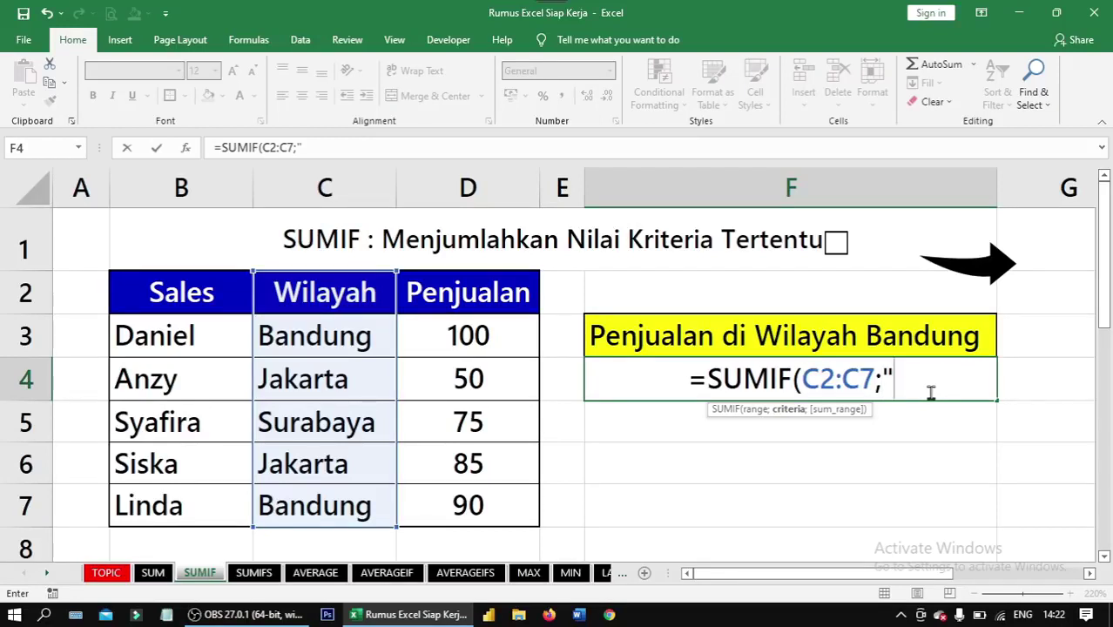
{"action": "type", "text": "Bandung"}
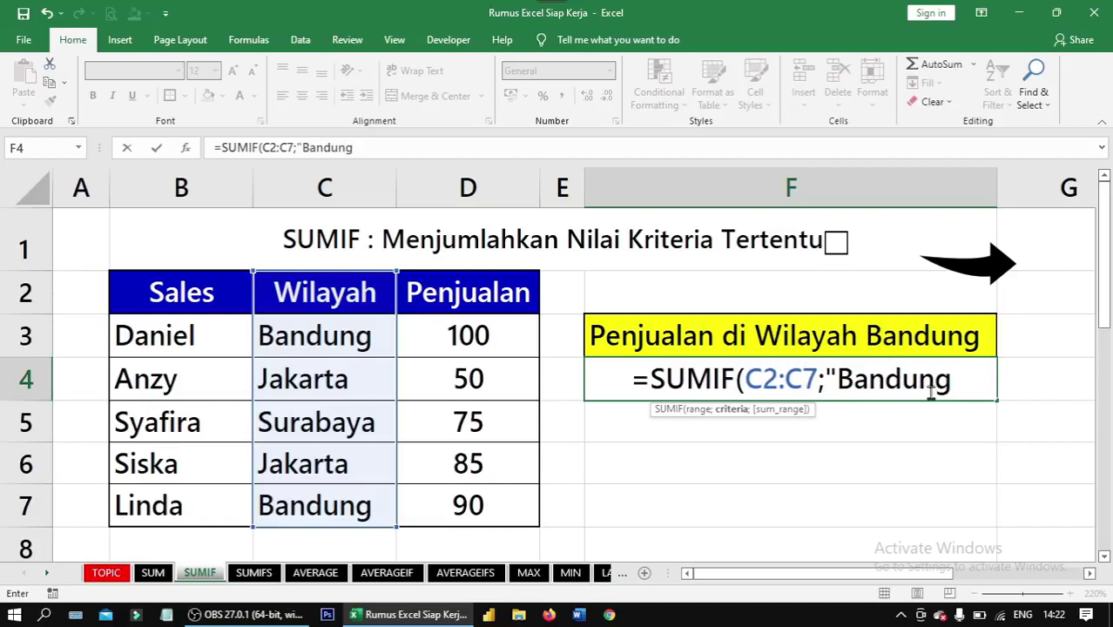
{"action": "type", "text": "\""}
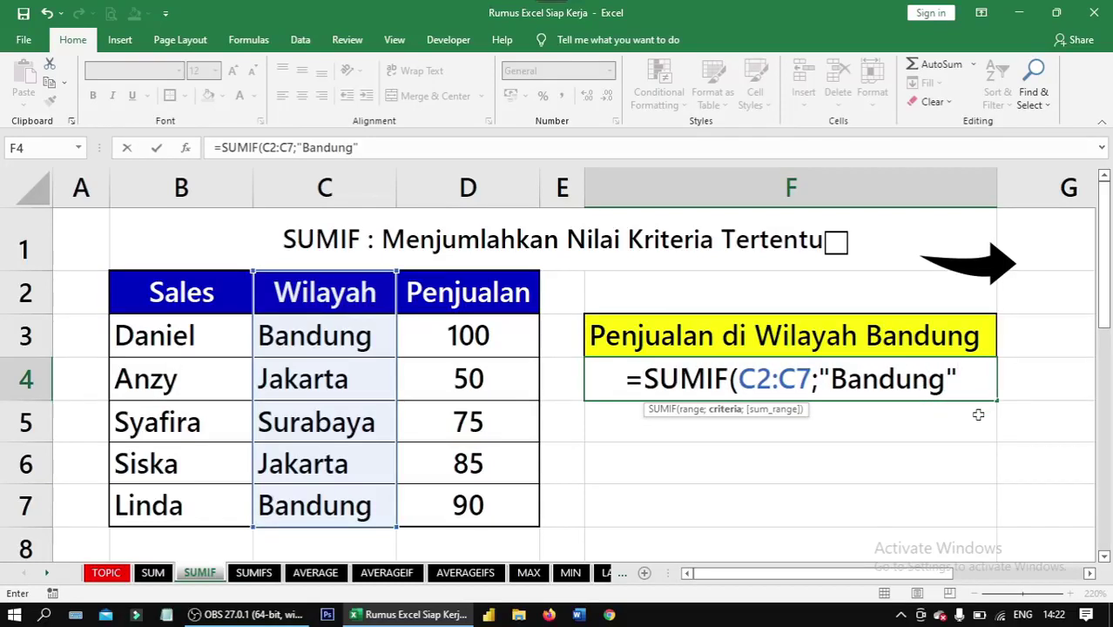
{"action": "type", "text": ";"}
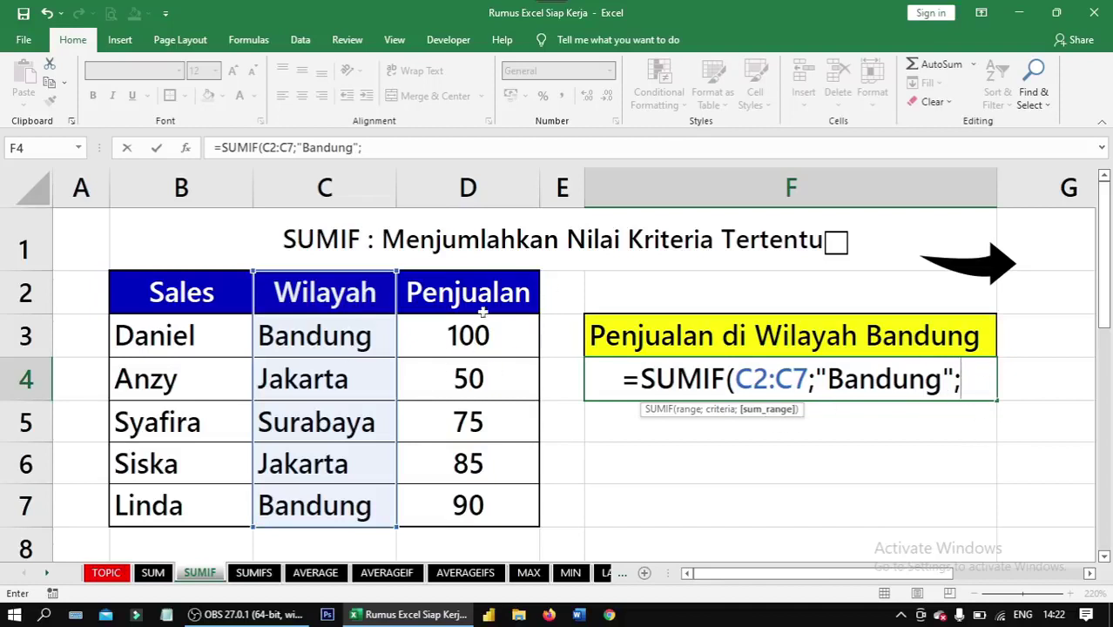
{"action": "left_click_drag", "start_coordinate": [521, 292], "coordinate": [511, 512]}
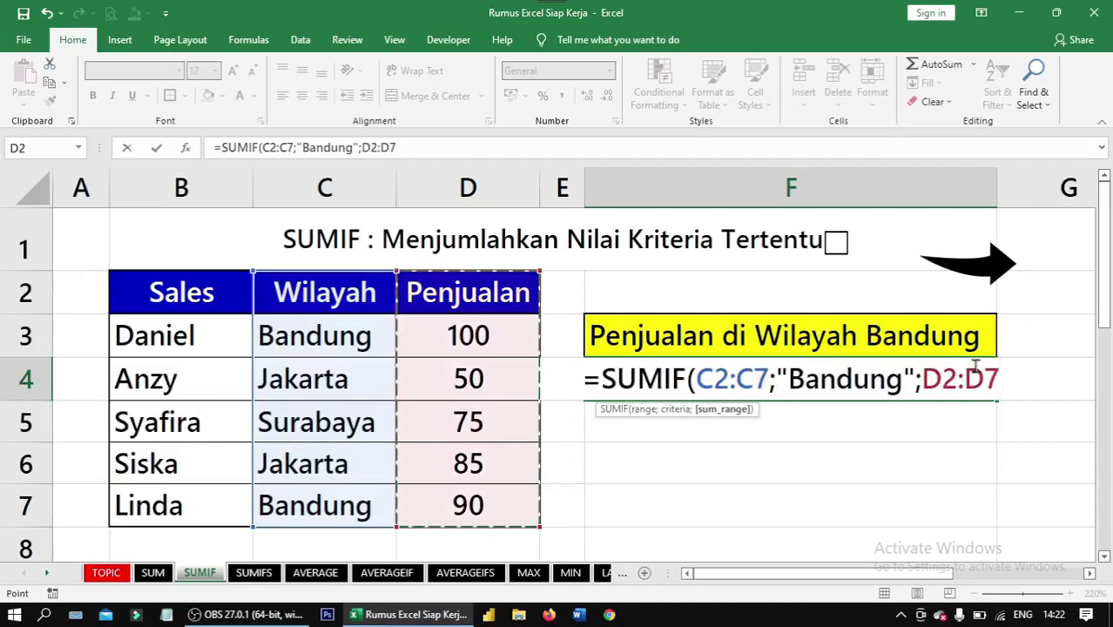
{"action": "type", "text": ")"}
{"action": "key", "text": "Return"}
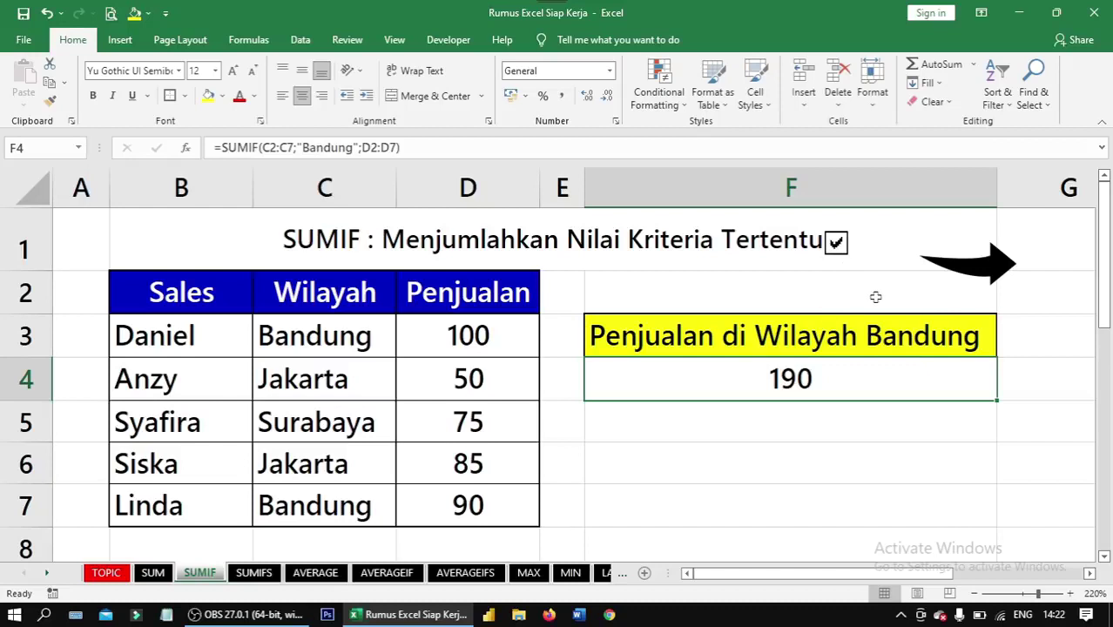
Go to the SUMIFS sheet and select result cell G5 under "Penjualan Apel Di Wilayah Bandung".
{"action": "left_click", "coordinate": [993, 276]}
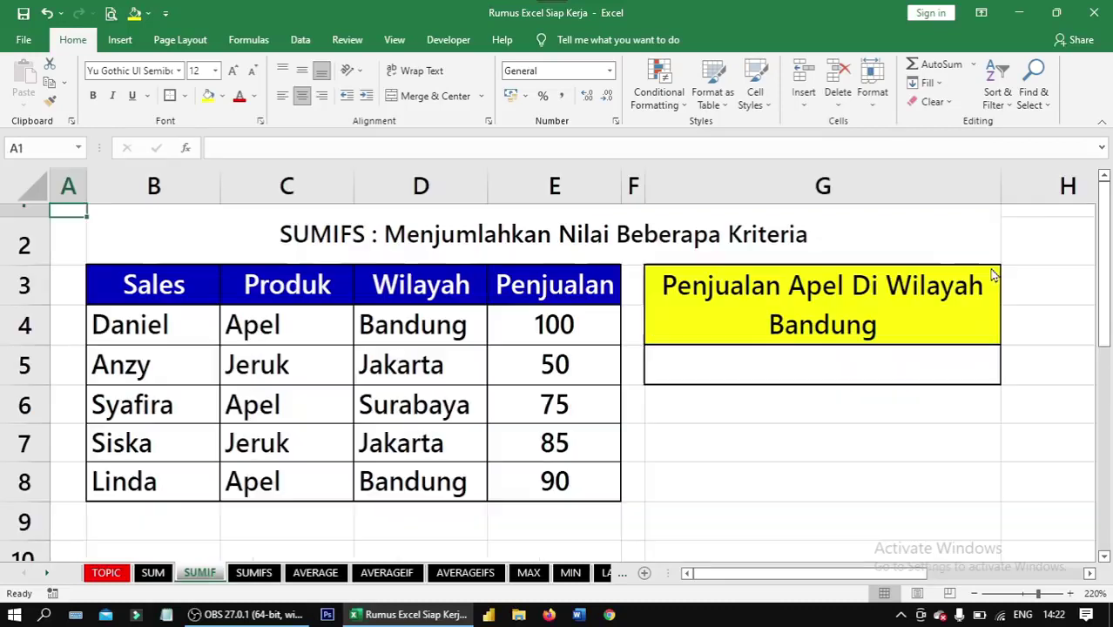
{"action": "left_click", "coordinate": [832, 354]}
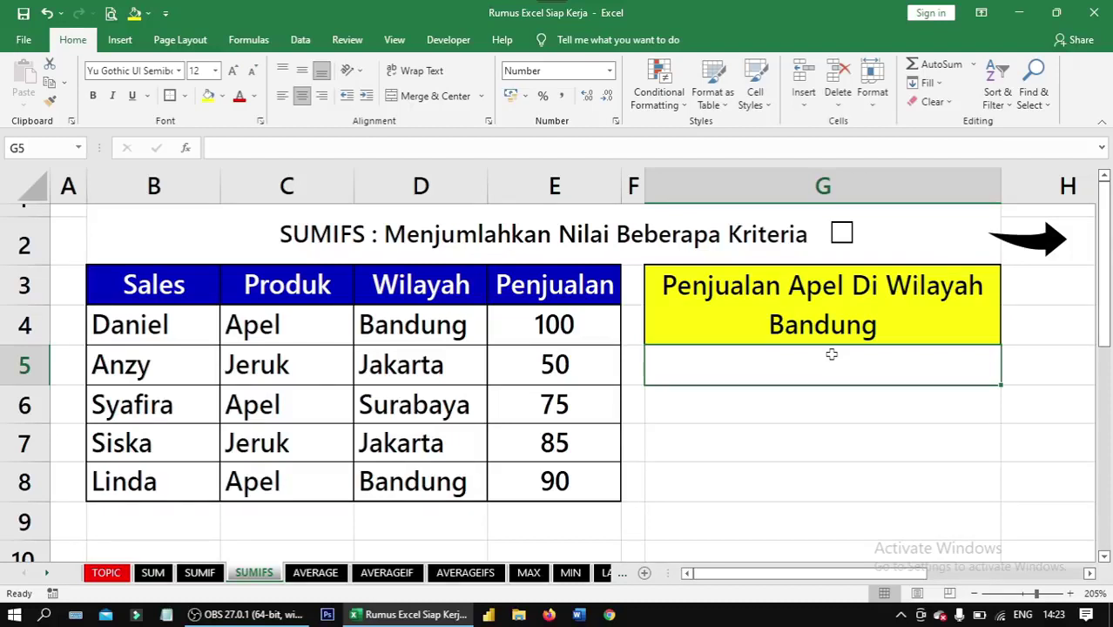
Start a SUMIFS formula in G5 under "Penjualan Apel Di Wilayah Bandung" with Penjualan range E3:E8 as the sum range.
{"action": "left_click", "coordinate": [778, 301]}
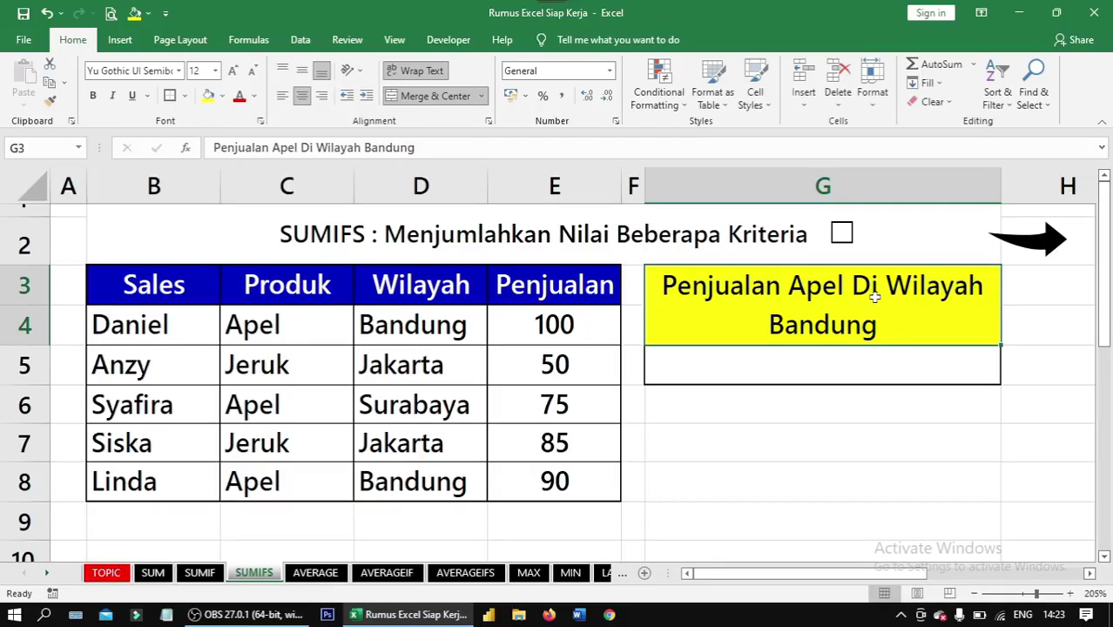
{"action": "left_click", "coordinate": [888, 357]}
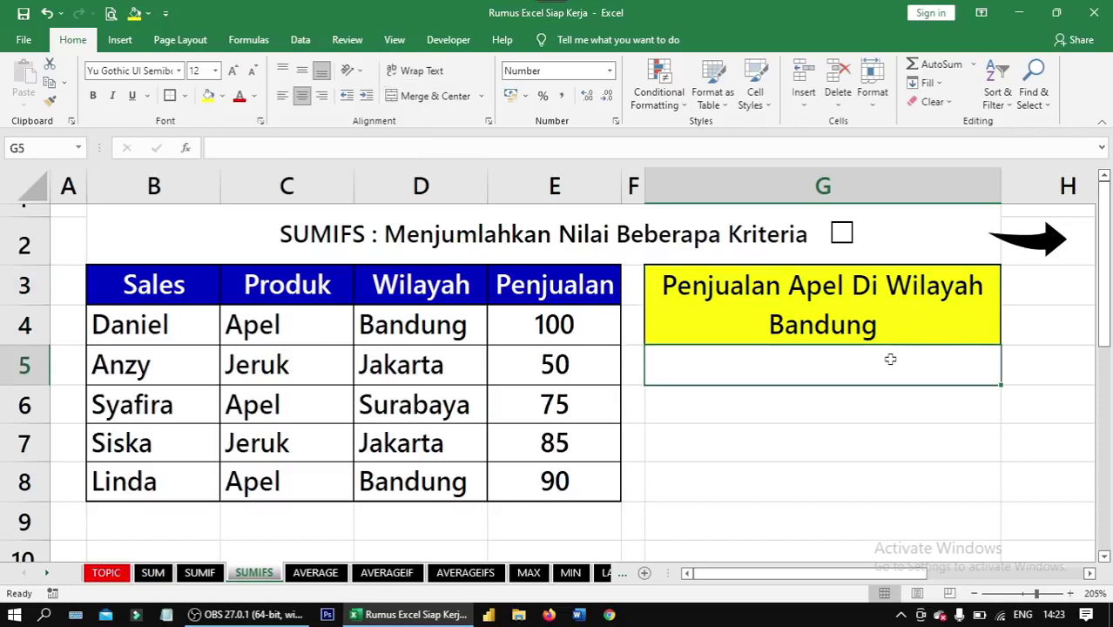
{"action": "type", "text": "="}
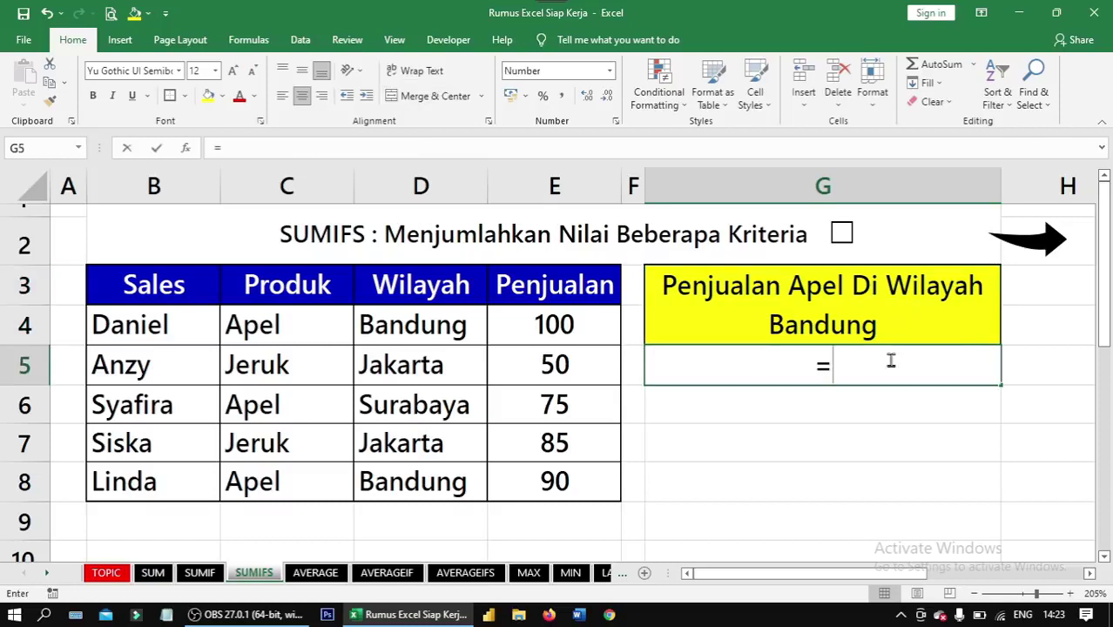
{"action": "type", "text": "sumifs"}
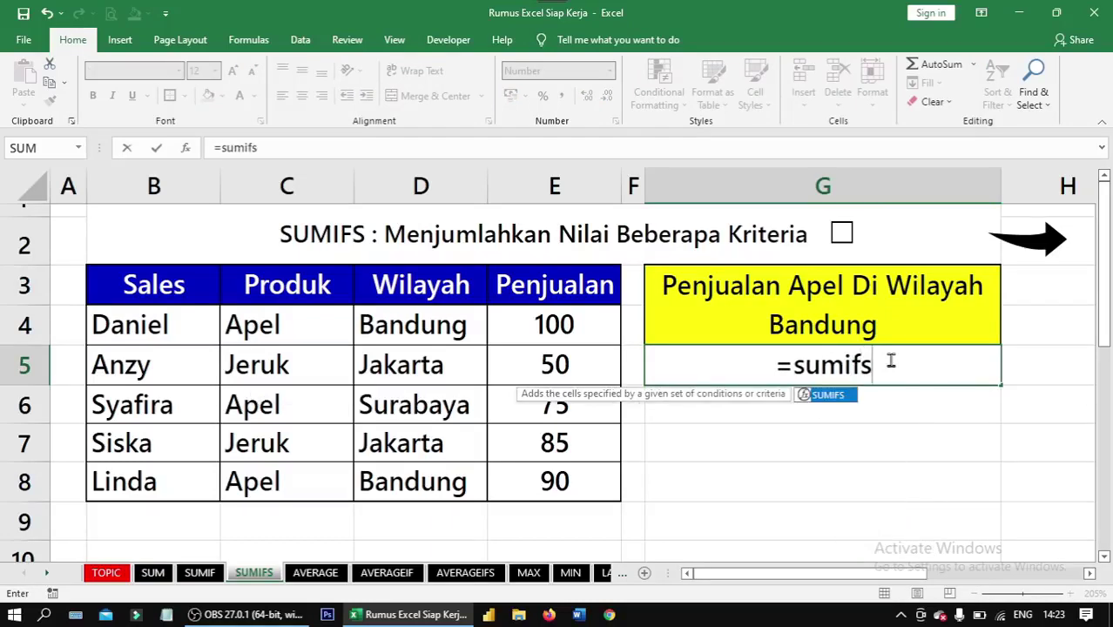
{"action": "key", "text": "Tab"}
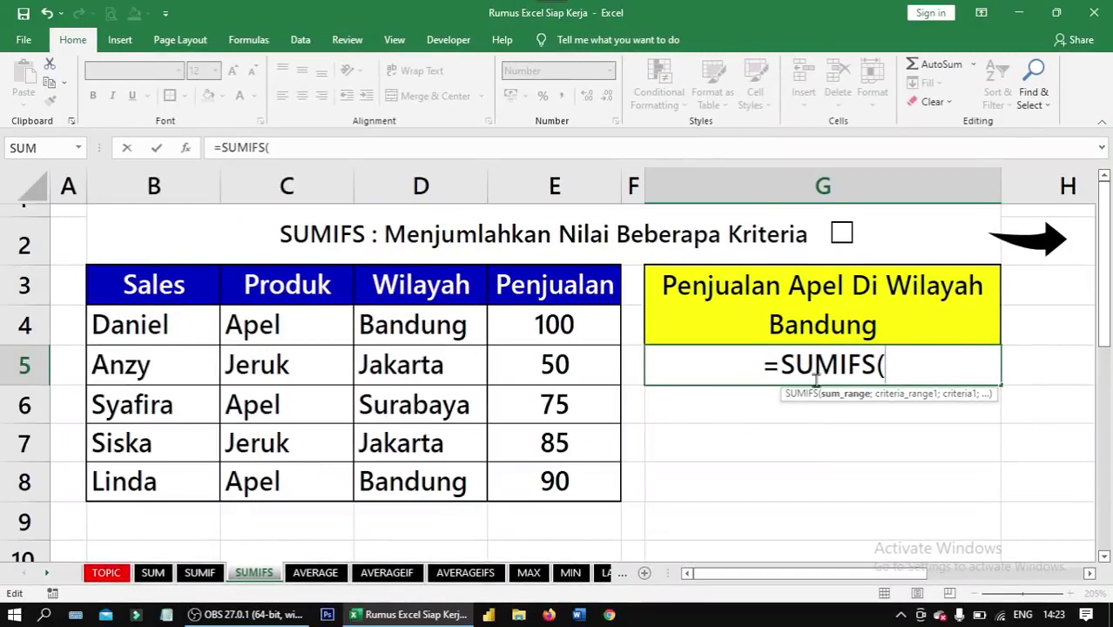
{"action": "left_click_drag", "start_coordinate": [581, 301], "coordinate": [566, 488]}
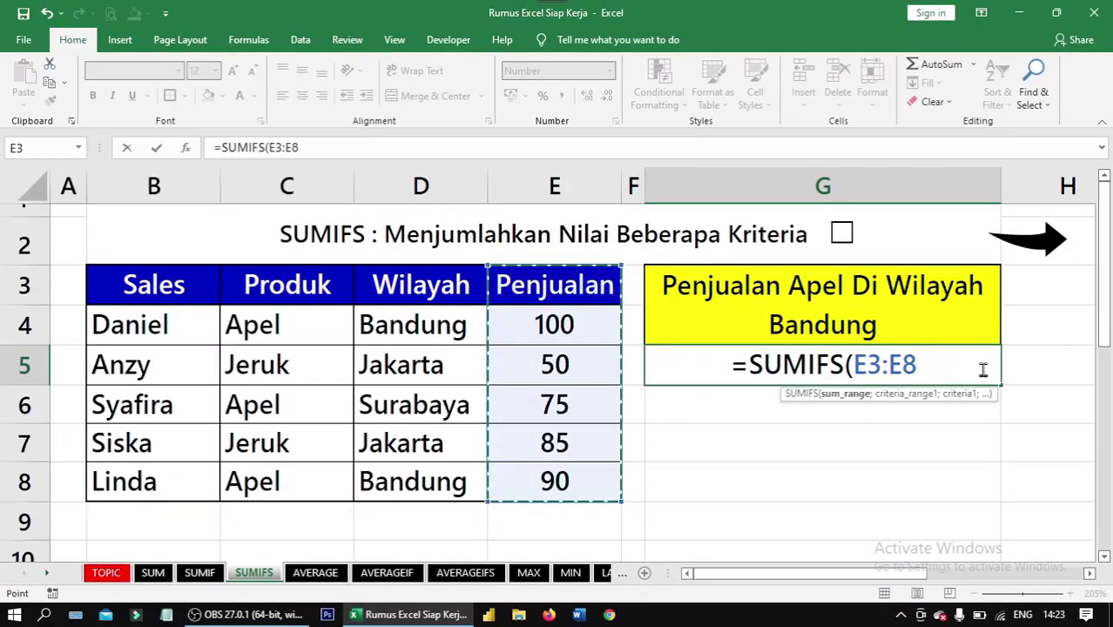
{"action": "type", "text": ";"}
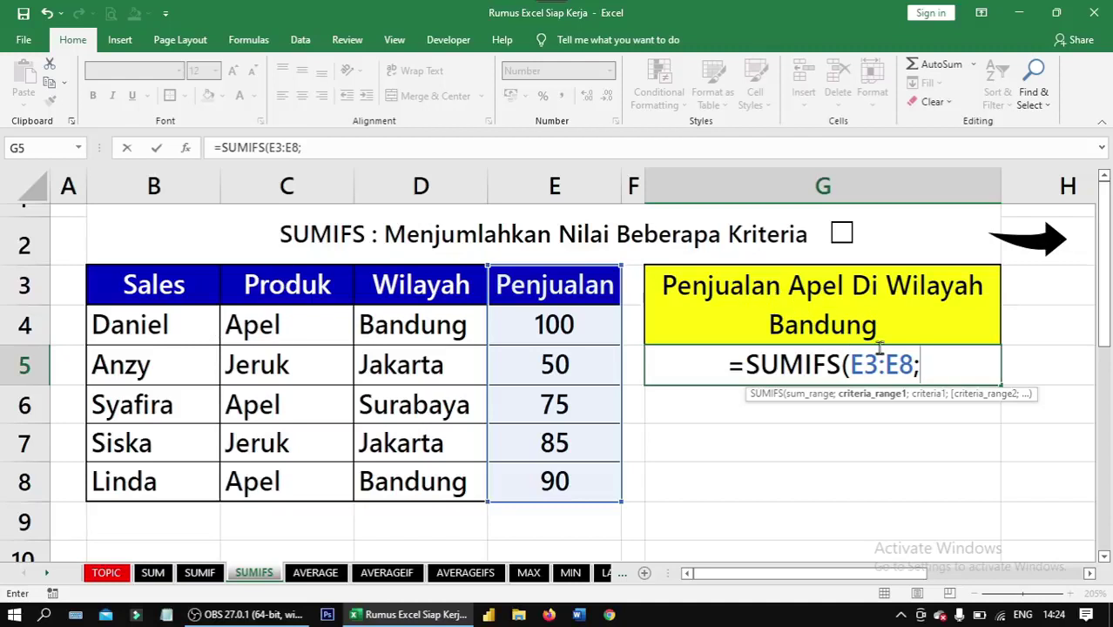
Add the first SUMIFS condition: Produk range C3:C8 matching "Apel".
{"action": "left_click_drag", "start_coordinate": [283, 285], "coordinate": [289, 468]}
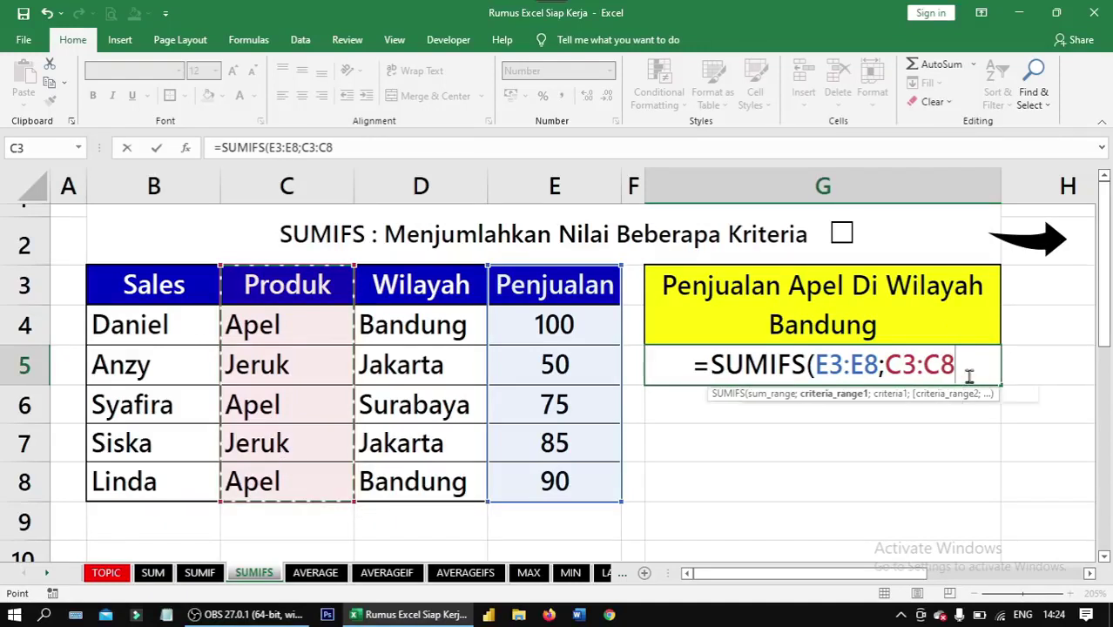
{"action": "type", "text": ";"}
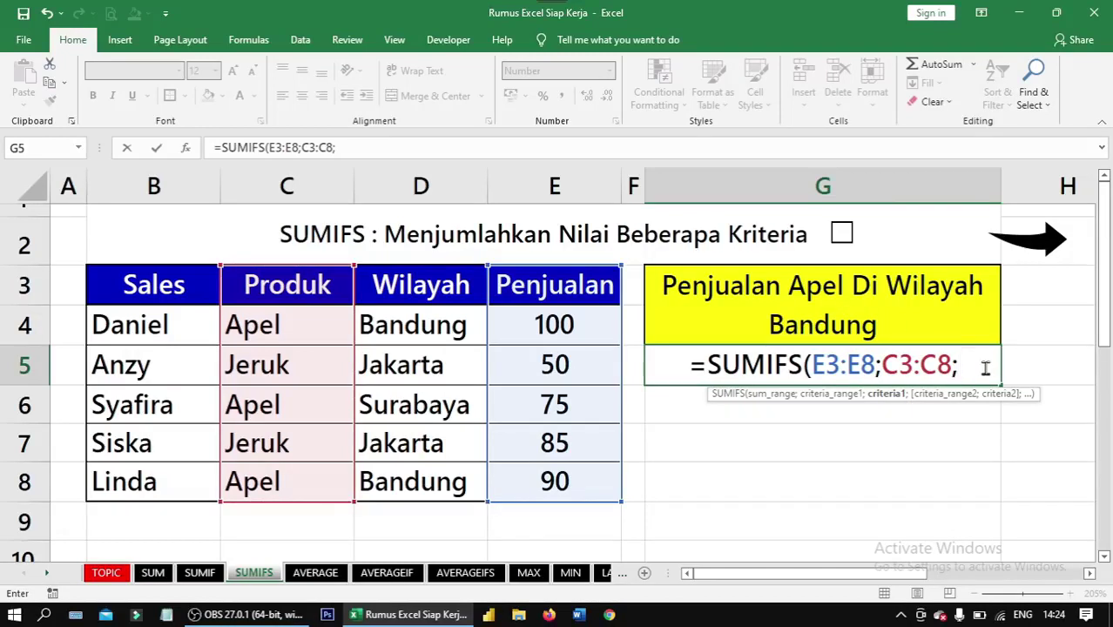
{"action": "type", "text": "\""}
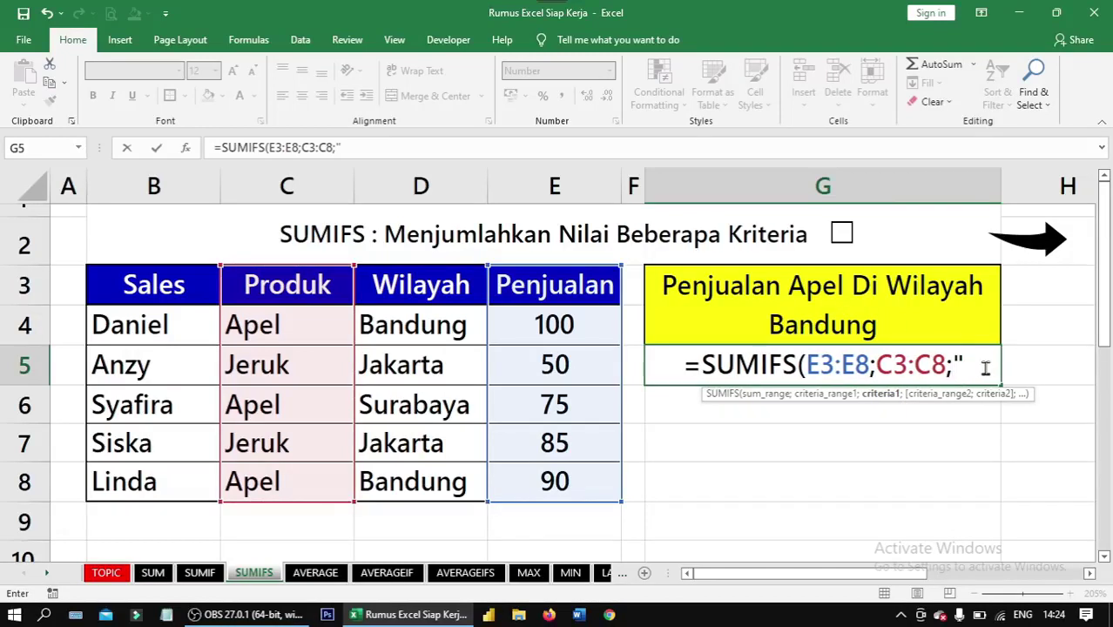
{"action": "type", "text": "Apel"}
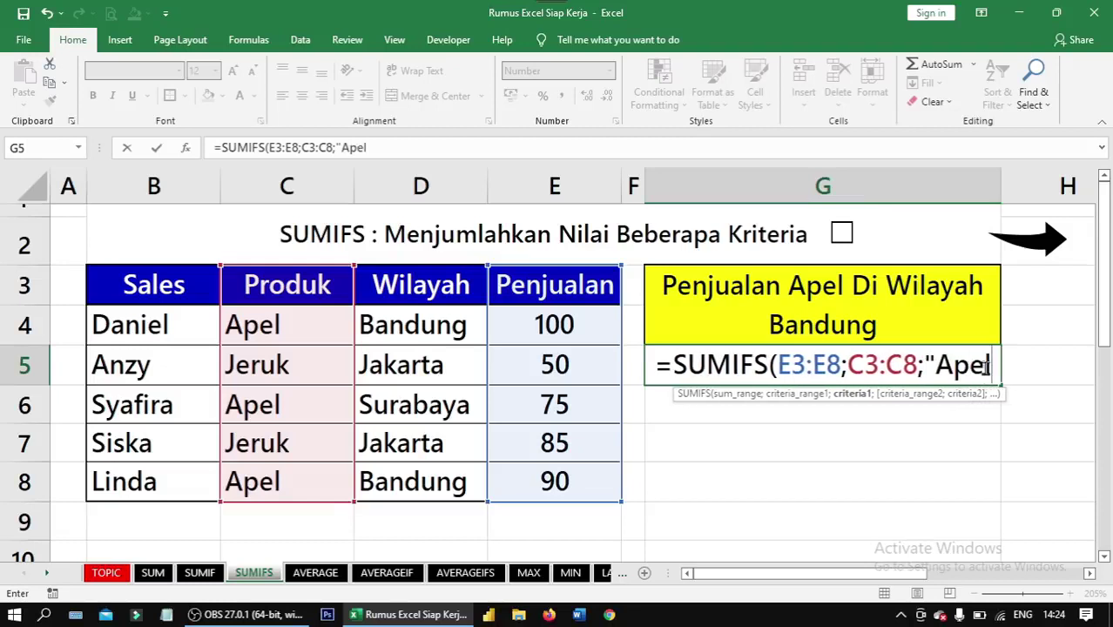
{"action": "type", "text": "\";"}
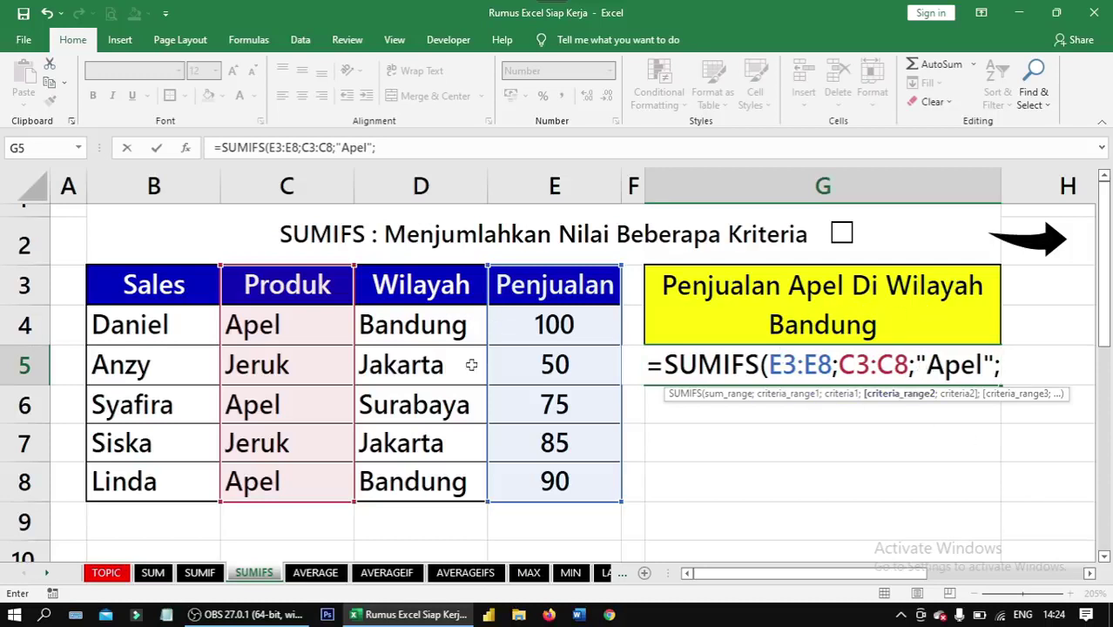
Complete the SUMIFS formula with Wilayah range D3:D8 matching "Bandung", and check it against the first Apel row for Bandung.
{"action": "left_click_drag", "start_coordinate": [400, 284], "coordinate": [395, 484]}
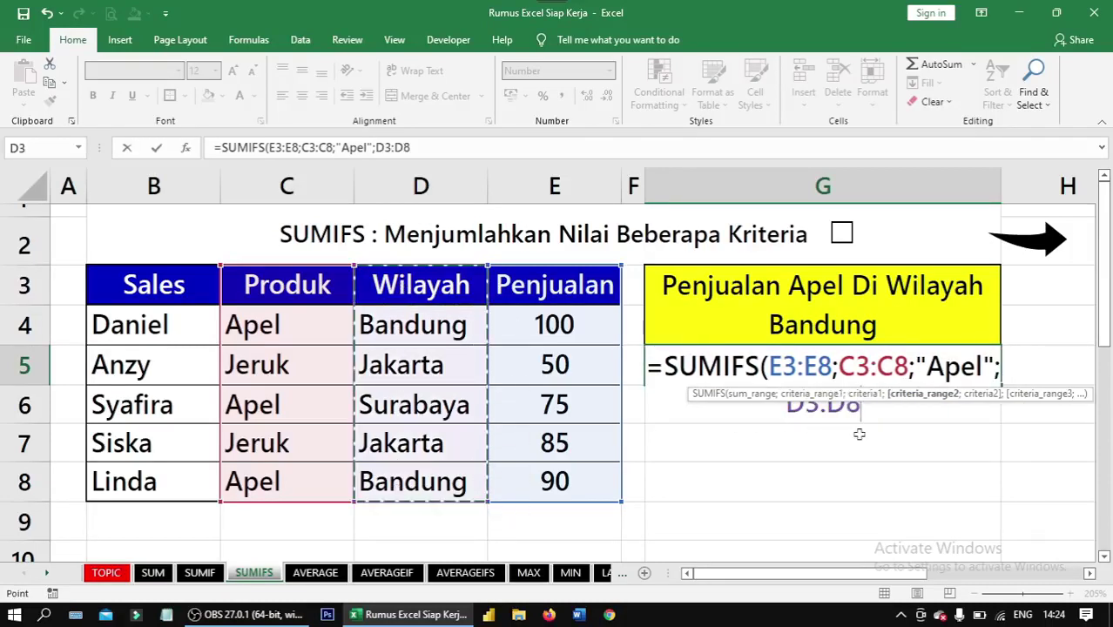
{"action": "type", "text": ";"}
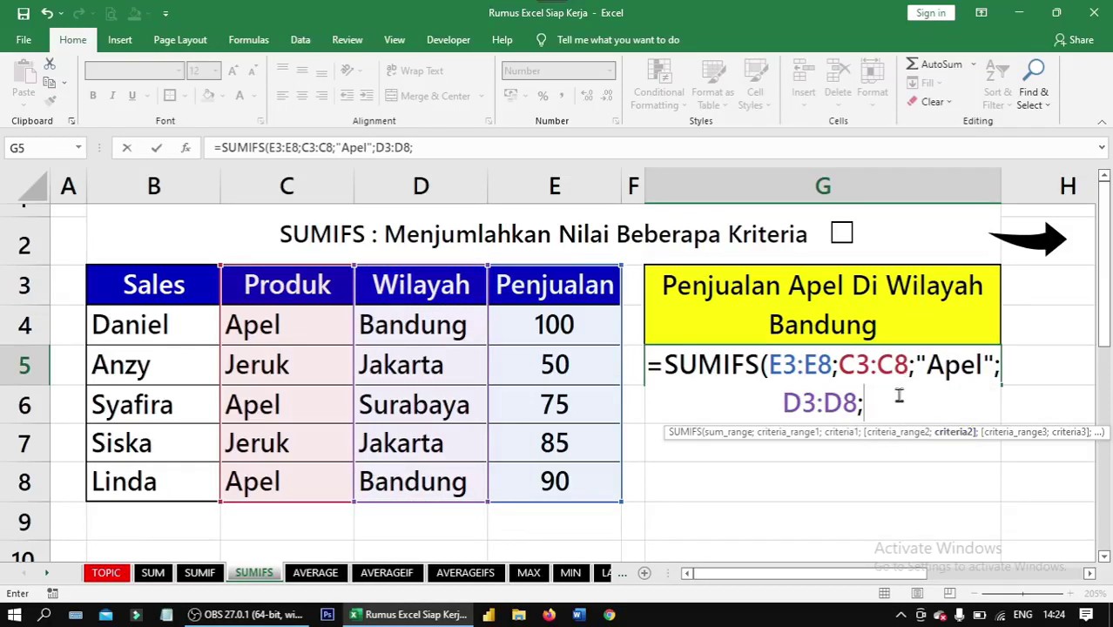
{"action": "type", "text": "\""}
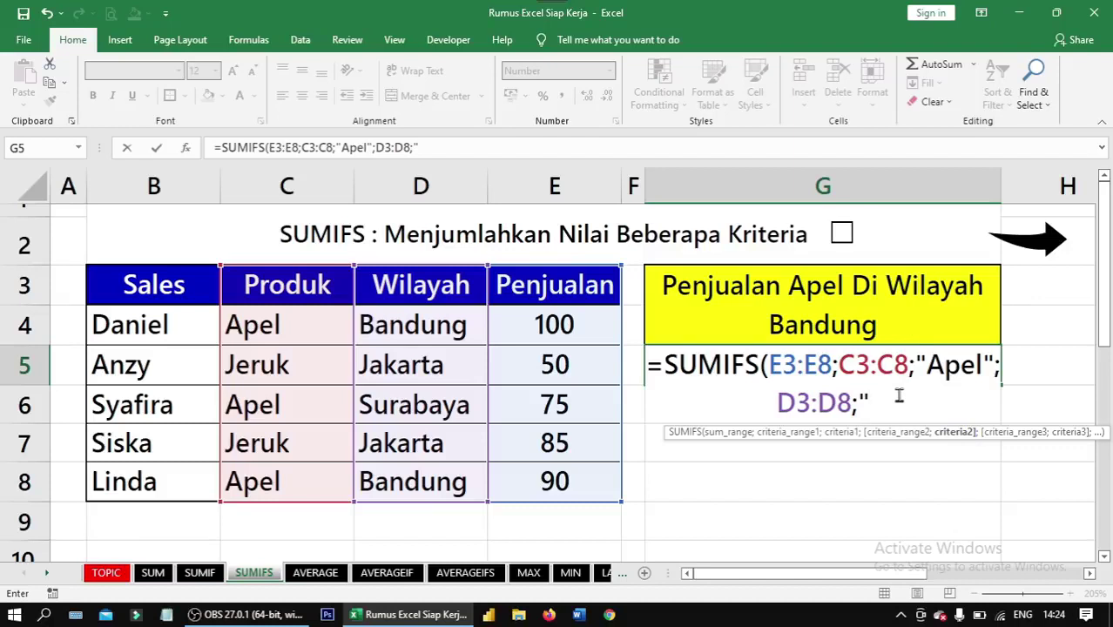
{"action": "type", "text": "Ba"}
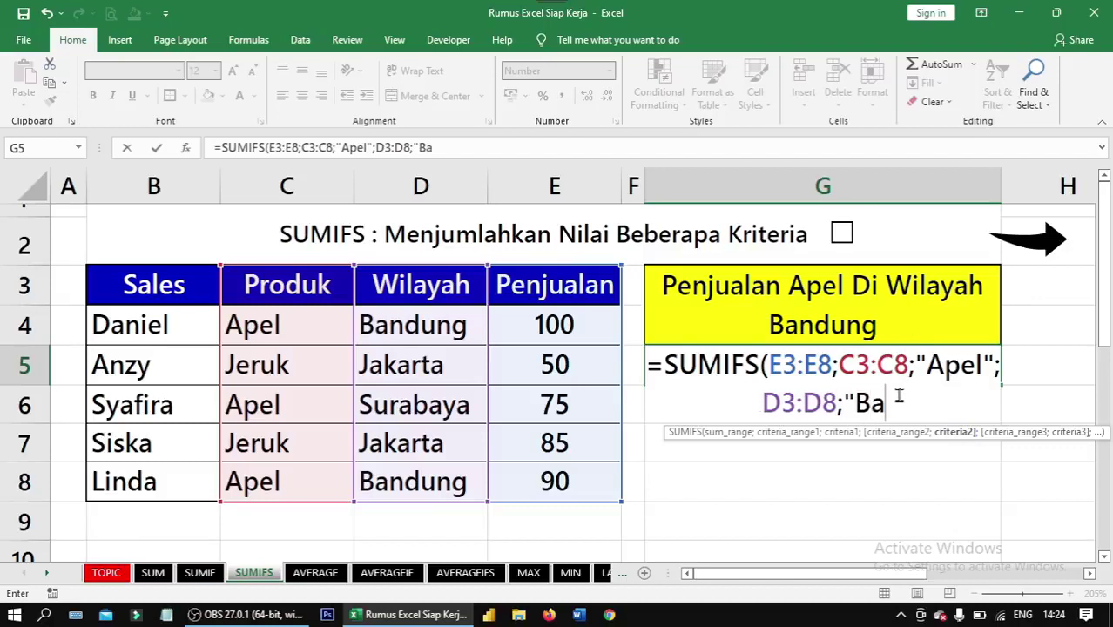
{"action": "type", "text": "ndung"}
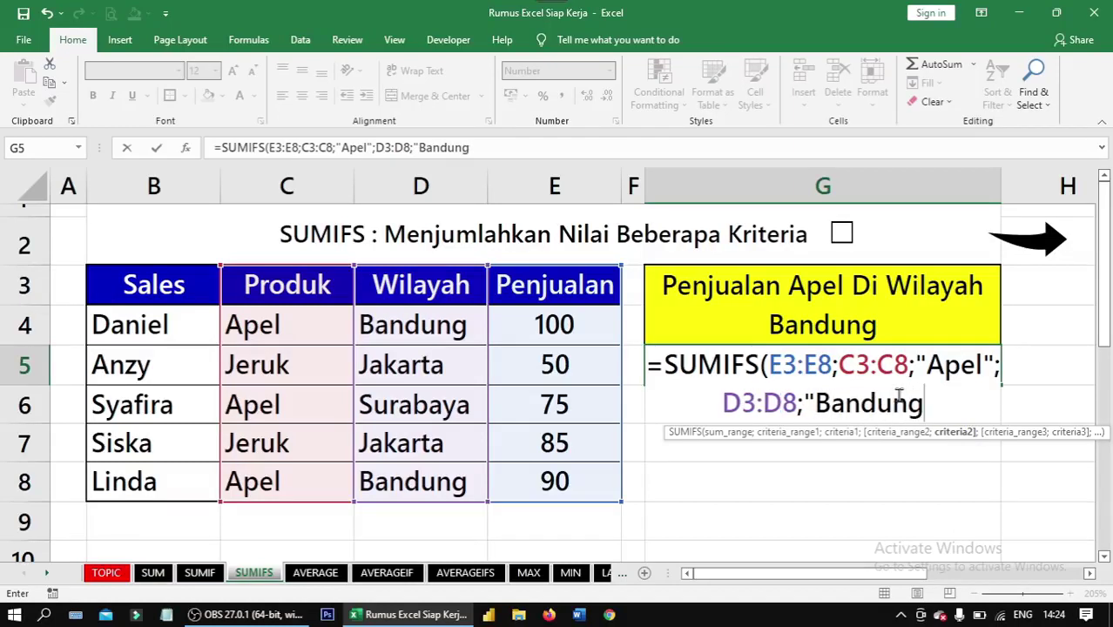
{"action": "type", "text": "\""}
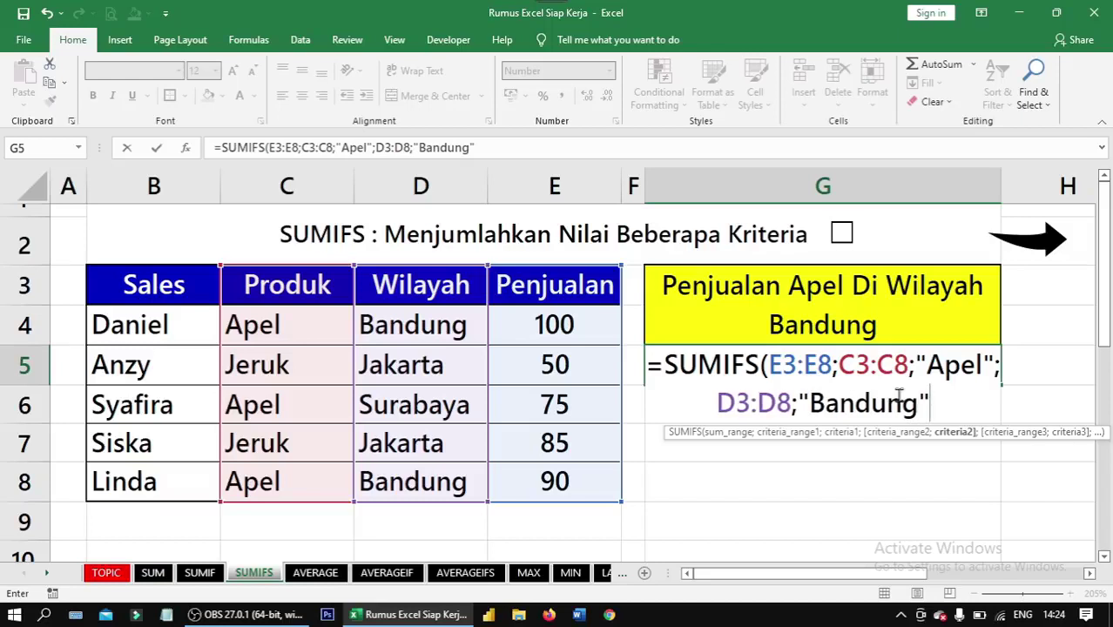
{"action": "type", "text": ")"}
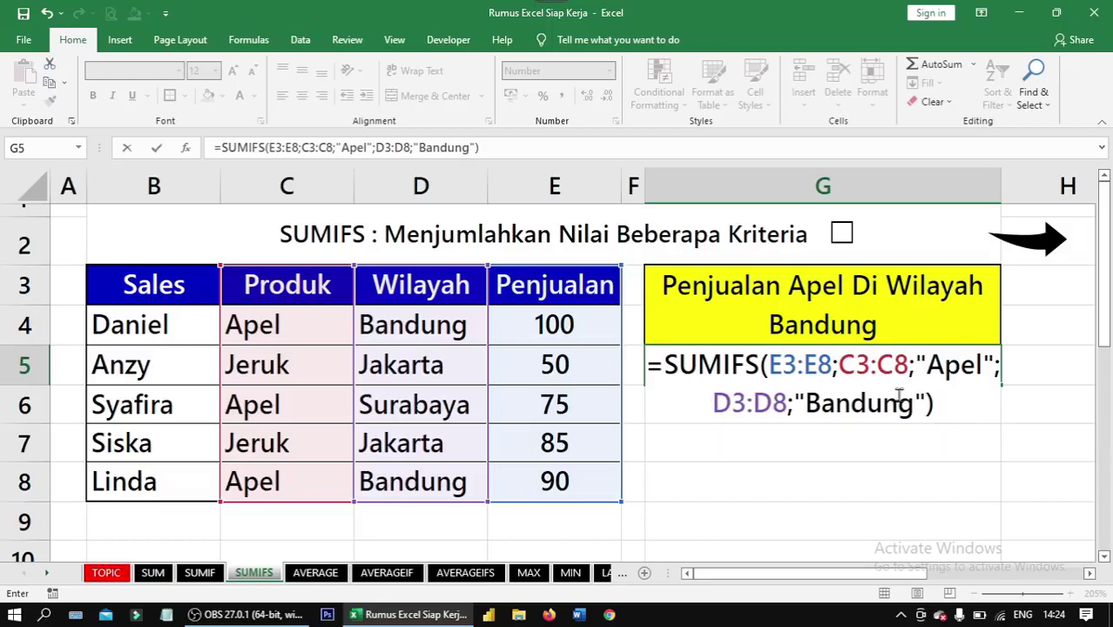
{"action": "key", "text": "ctrl+Return"}
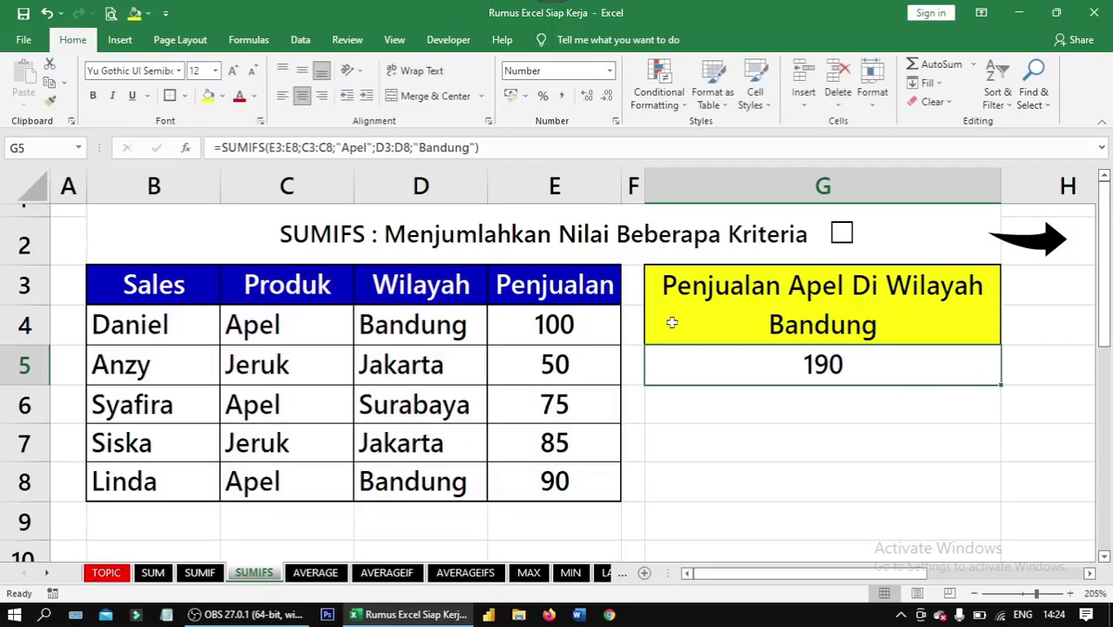
{"action": "left_click", "coordinate": [349, 334]}
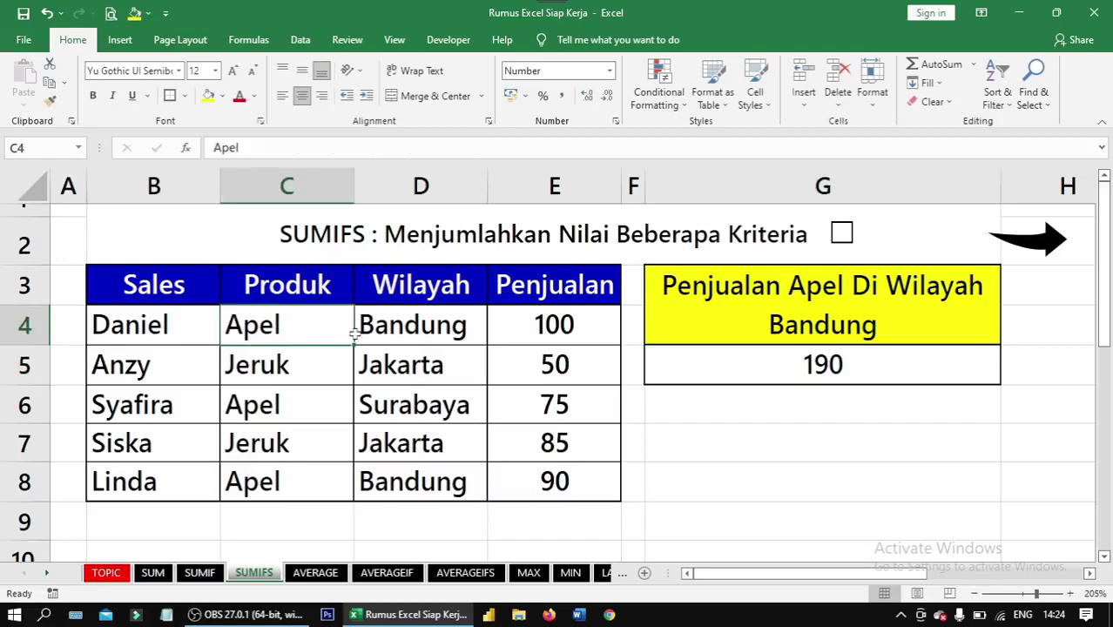
{"action": "left_click_drag", "start_coordinate": [352, 334], "coordinate": [497, 331]}
{"action": "left_click", "coordinate": [808, 380]}
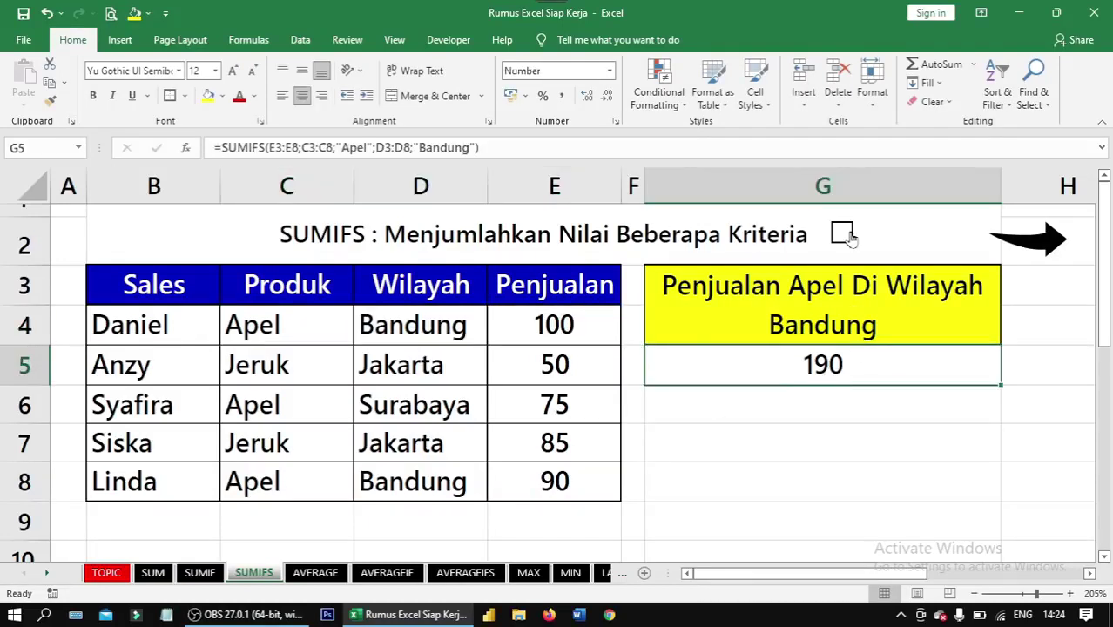
Go to the AVERAGE sheet and review the Laptop row's Januari, Februari and Maret values.
{"action": "left_click", "coordinate": [1035, 249]}
{"action": "left_click", "coordinate": [865, 366]}
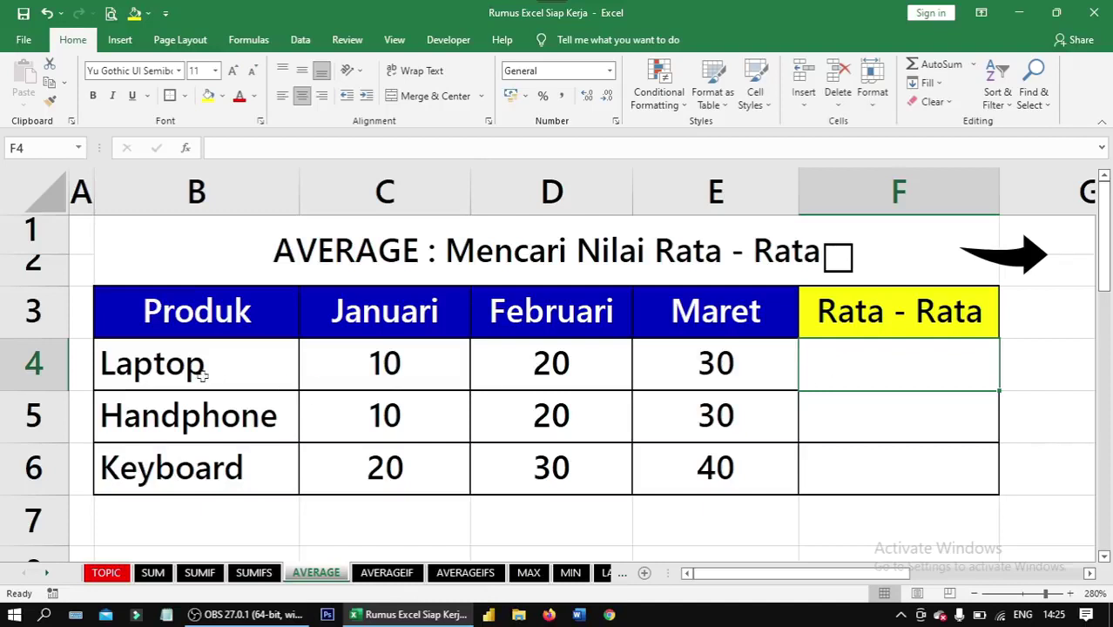
{"action": "left_click_drag", "start_coordinate": [198, 362], "coordinate": [677, 365]}
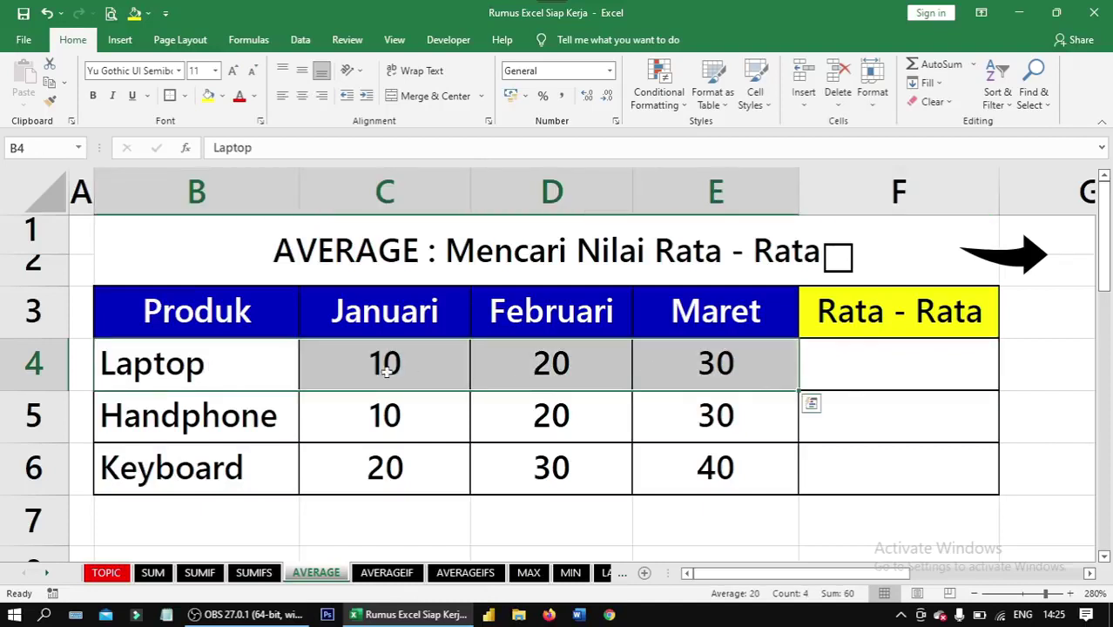
{"action": "left_click", "coordinate": [206, 359]}
Calculate the Laptop average in F4 under "Rata - Rata" with =AVERAGE(C4:E4).
{"action": "left_click", "coordinate": [857, 368]}
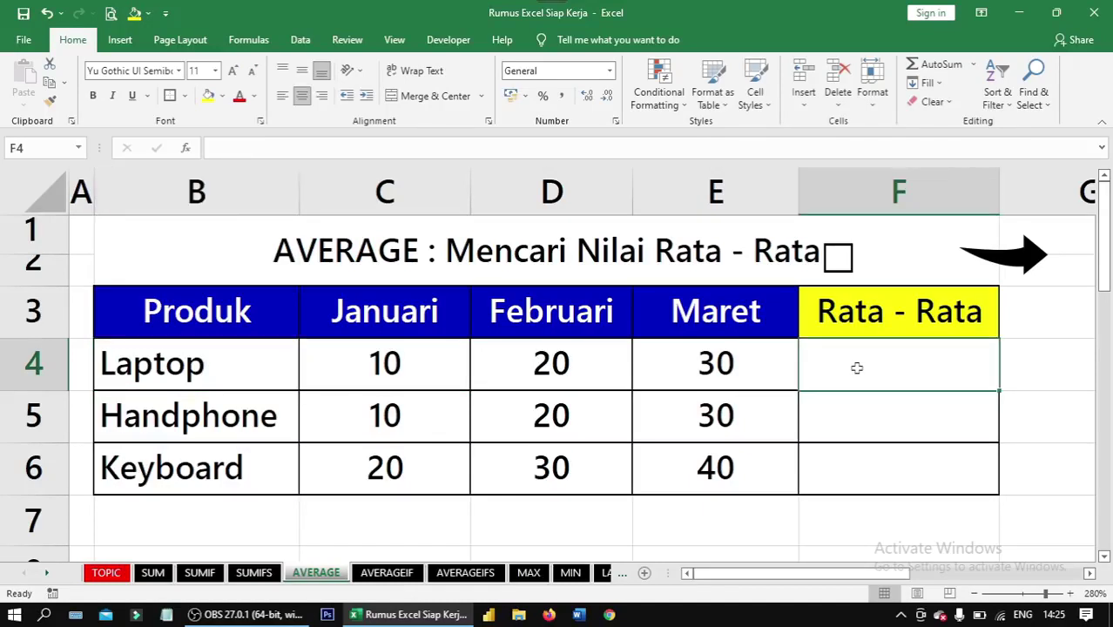
{"action": "type", "text": "="}
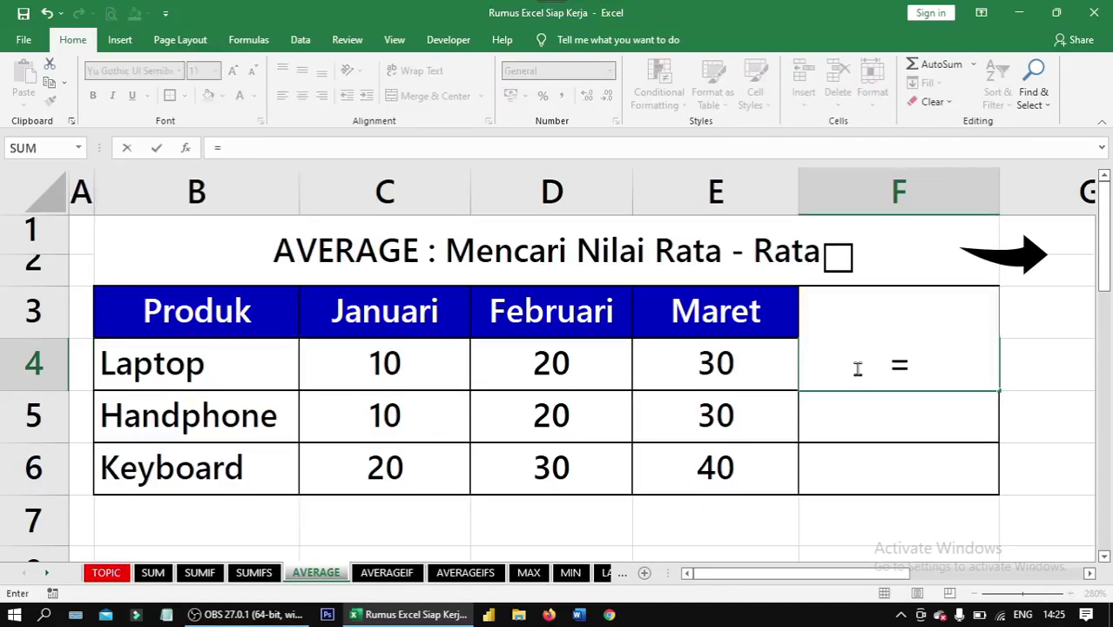
{"action": "type", "text": "average"}
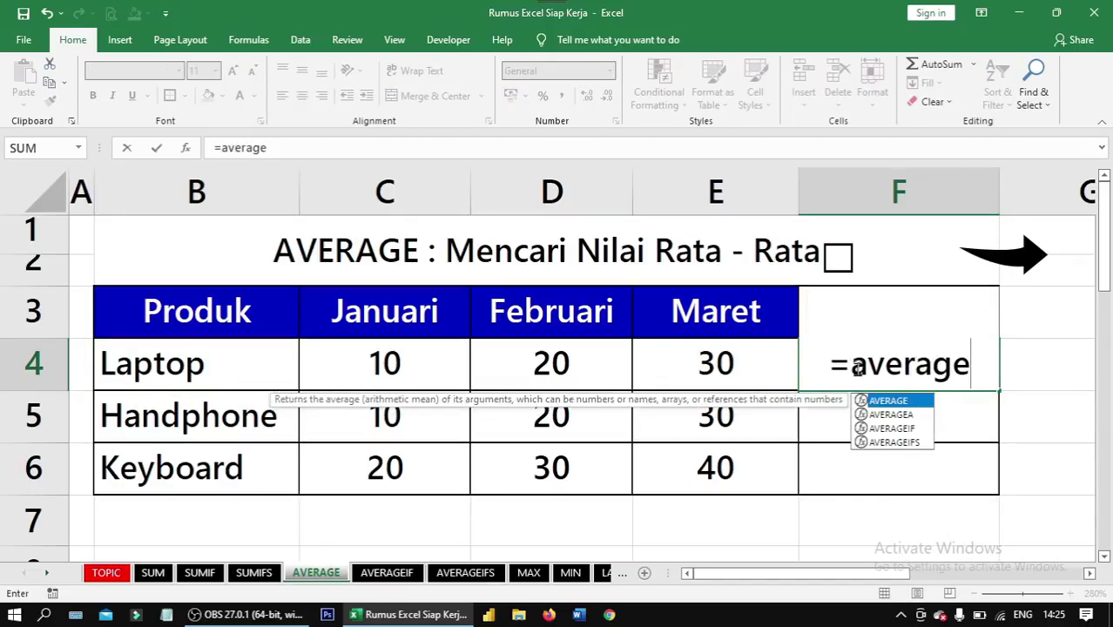
{"action": "key", "text": "Tab"}
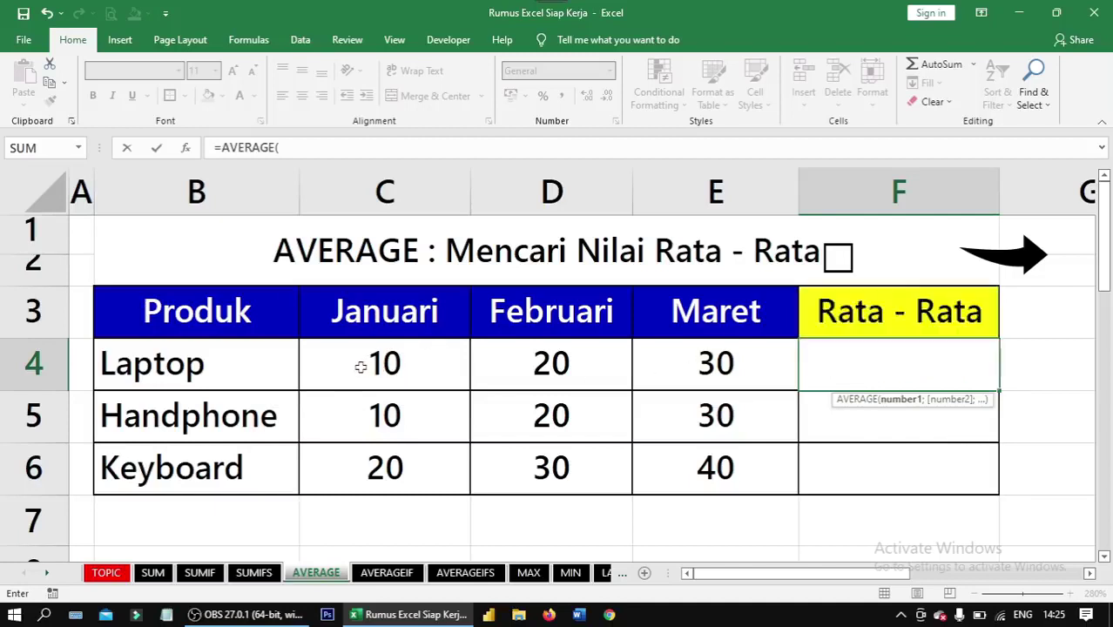
{"action": "left_click_drag", "start_coordinate": [361, 366], "coordinate": [681, 371]}
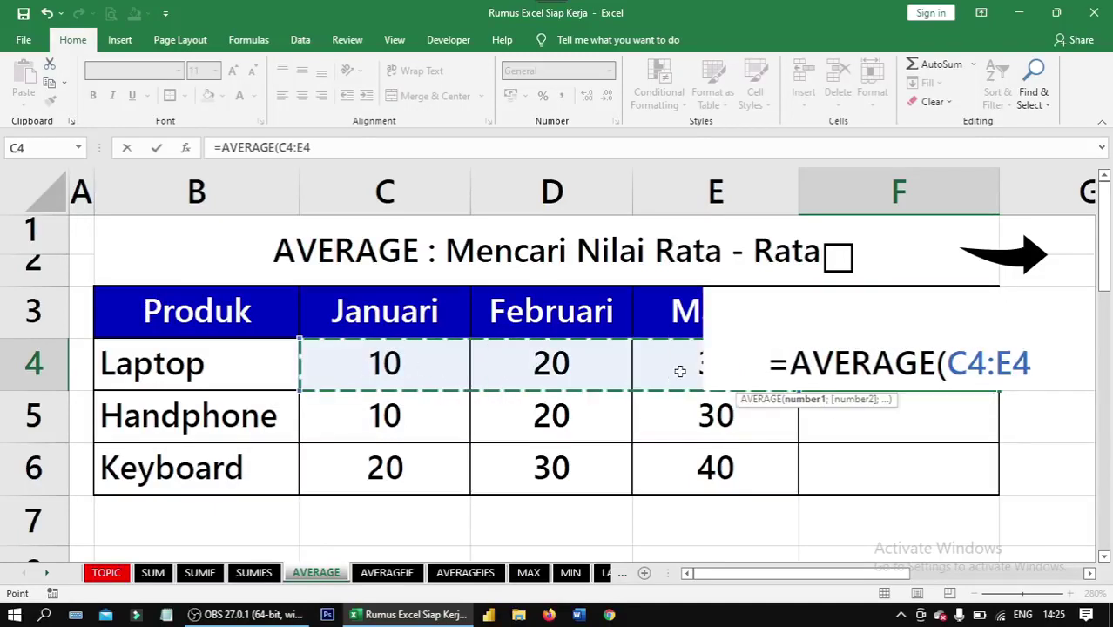
{"action": "type", "text": ")"}
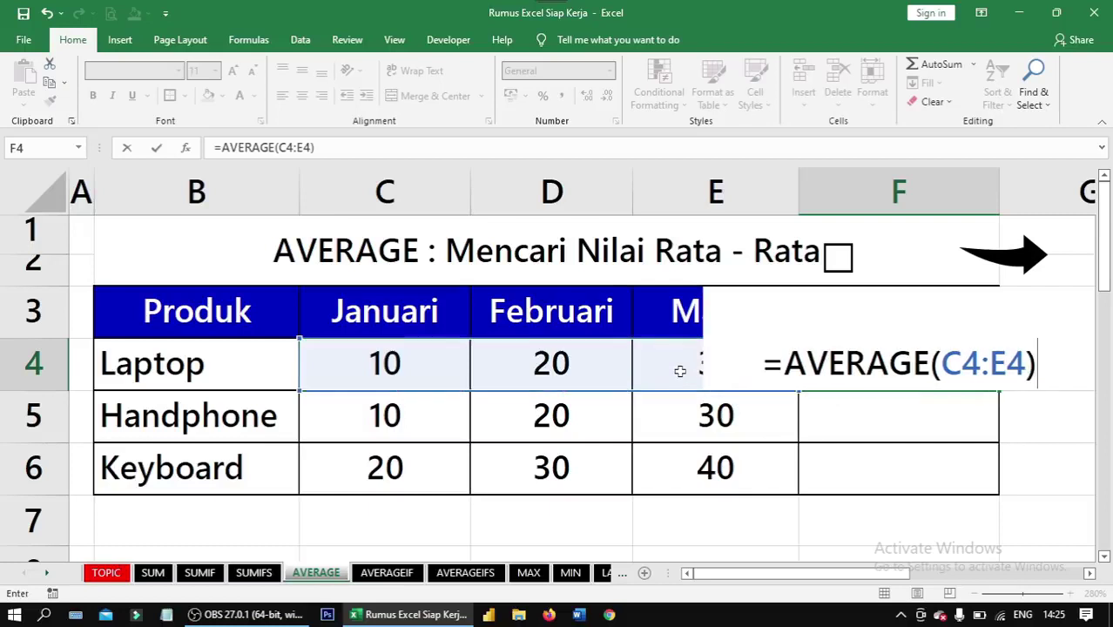
{"action": "key", "text": "ctrl+Return"}
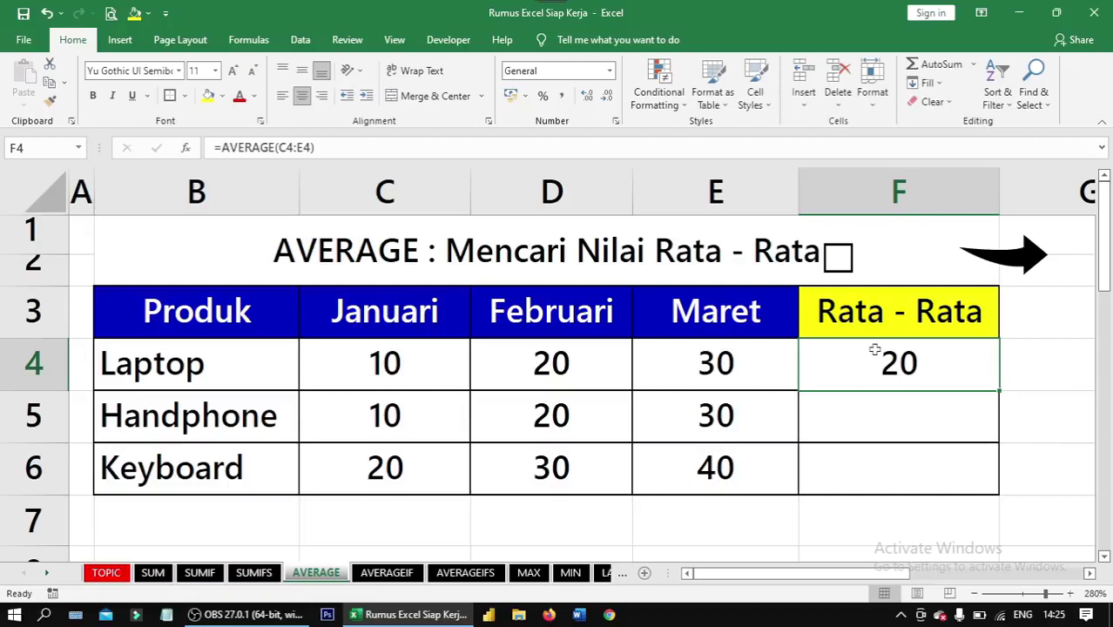
Fill the average formula from F4 down to F6 for Handphone and Keyboard, and check the formulas in the column.
{"action": "left_click_drag", "start_coordinate": [898, 425], "coordinate": [895, 469]}
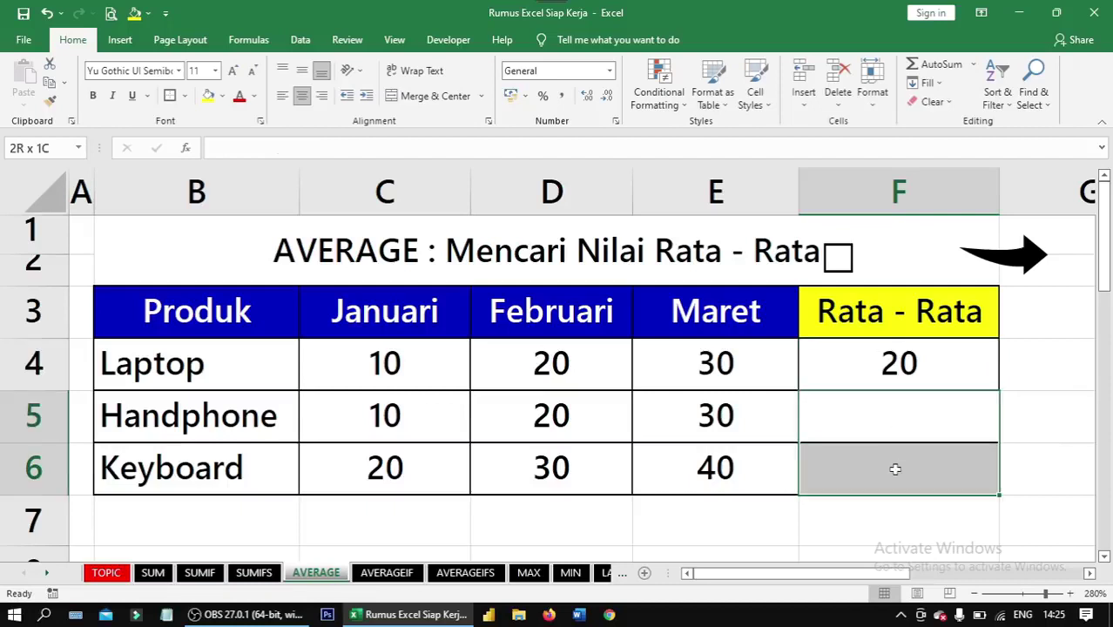
{"action": "left_click", "coordinate": [871, 357]}
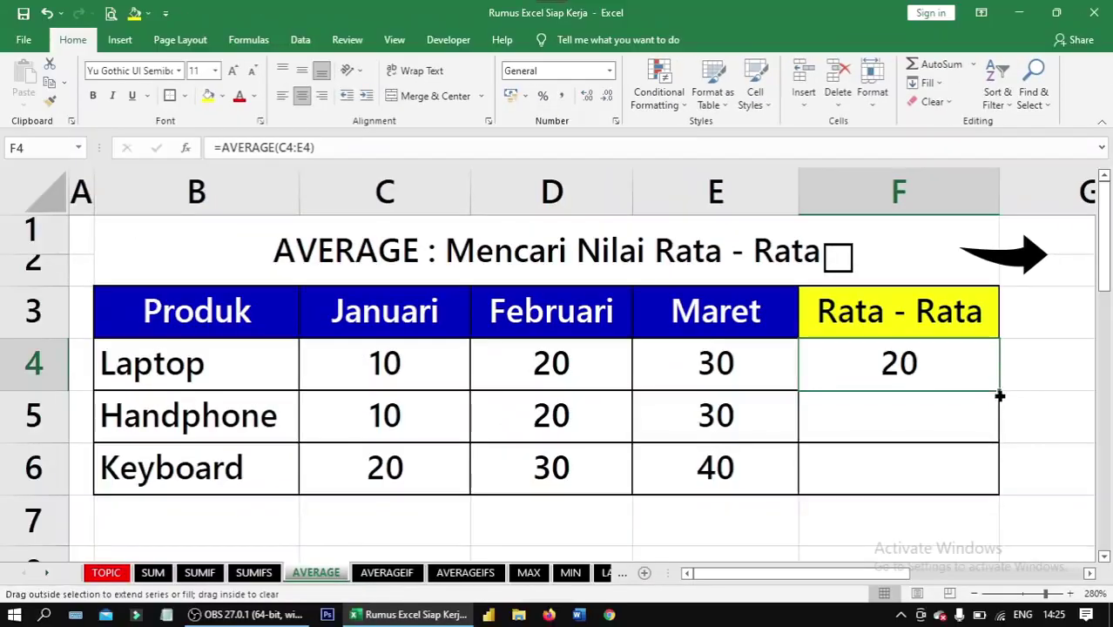
{"action": "left_click_drag", "start_coordinate": [1000, 391], "coordinate": [997, 487]}
{"action": "left_click", "coordinate": [921, 431]}
{"action": "left_click", "coordinate": [927, 481]}
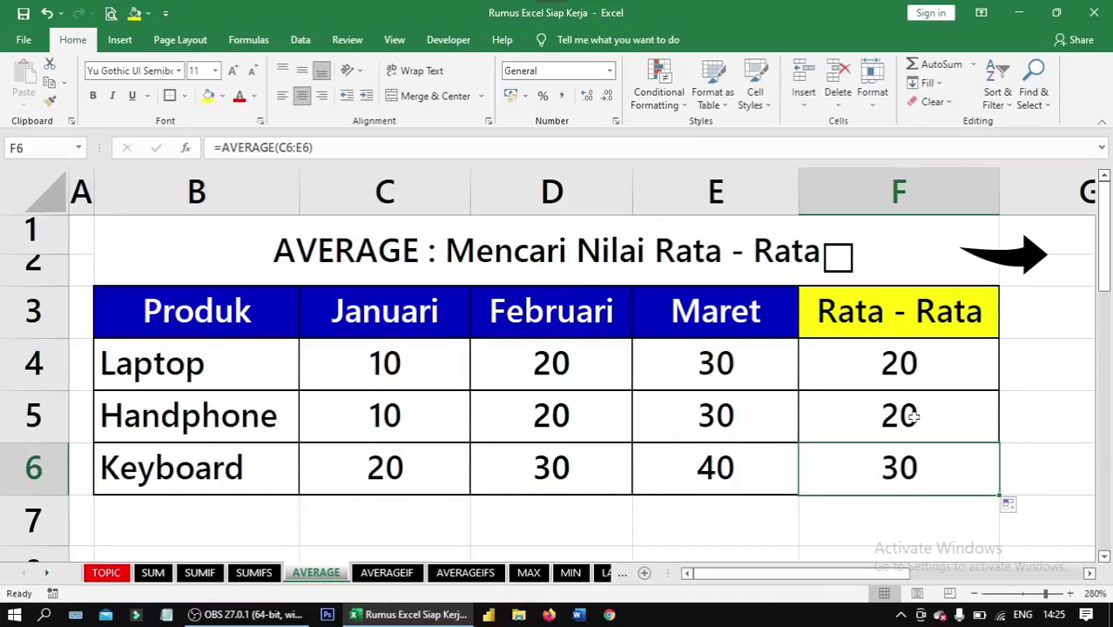
{"action": "left_click", "coordinate": [912, 418]}
{"action": "left_click", "coordinate": [903, 366]}
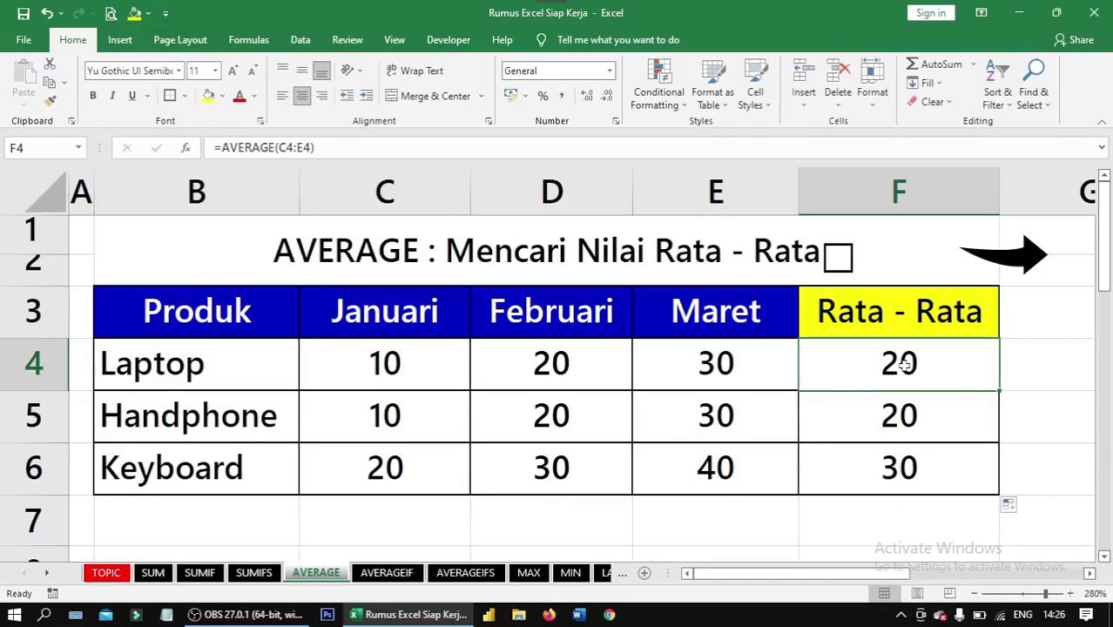
Tick the AVERAGE topic as done, then go to the AVERAGEIF sheet and review the heading "Rata - Rata Penjualan di Wilayah Bandung".
{"action": "left_click", "coordinate": [837, 256]}
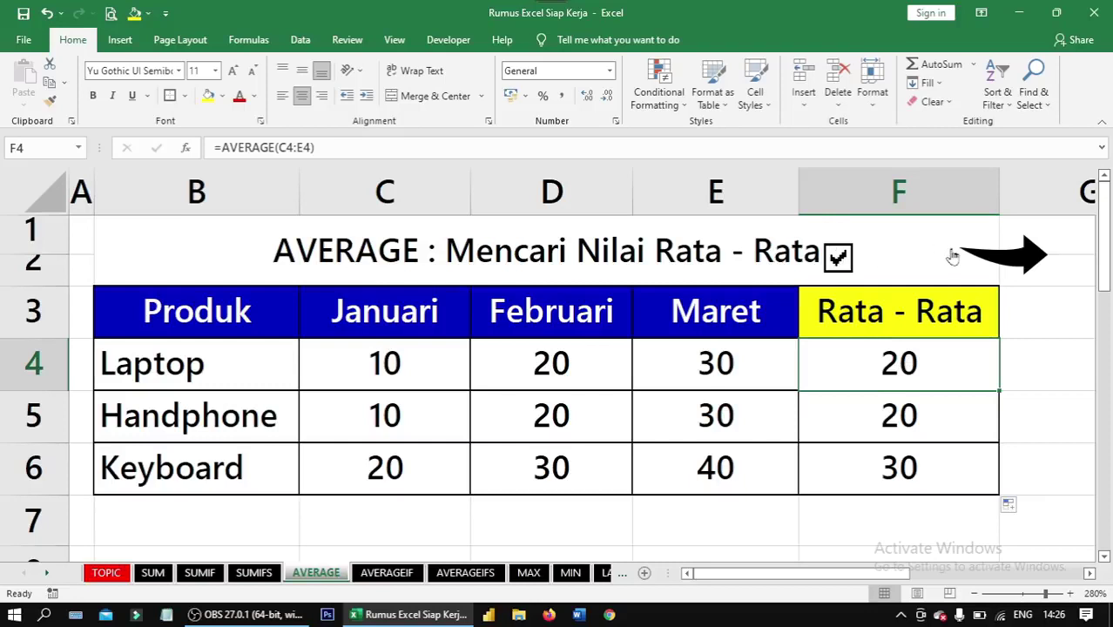
{"action": "left_click", "coordinate": [1003, 263]}
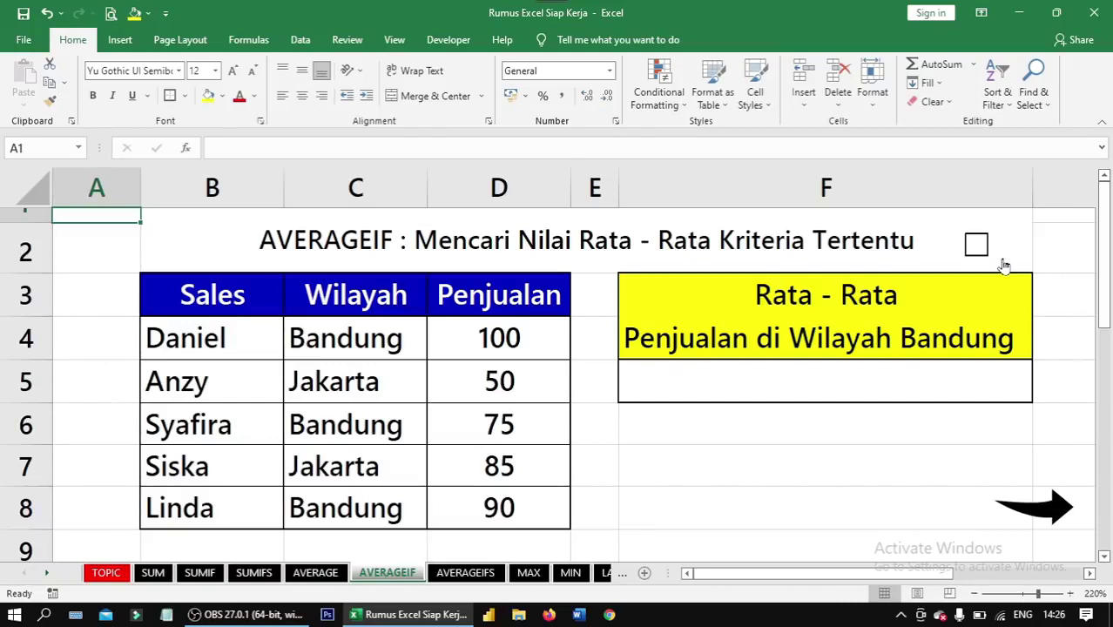
{"action": "left_click", "coordinate": [701, 386]}
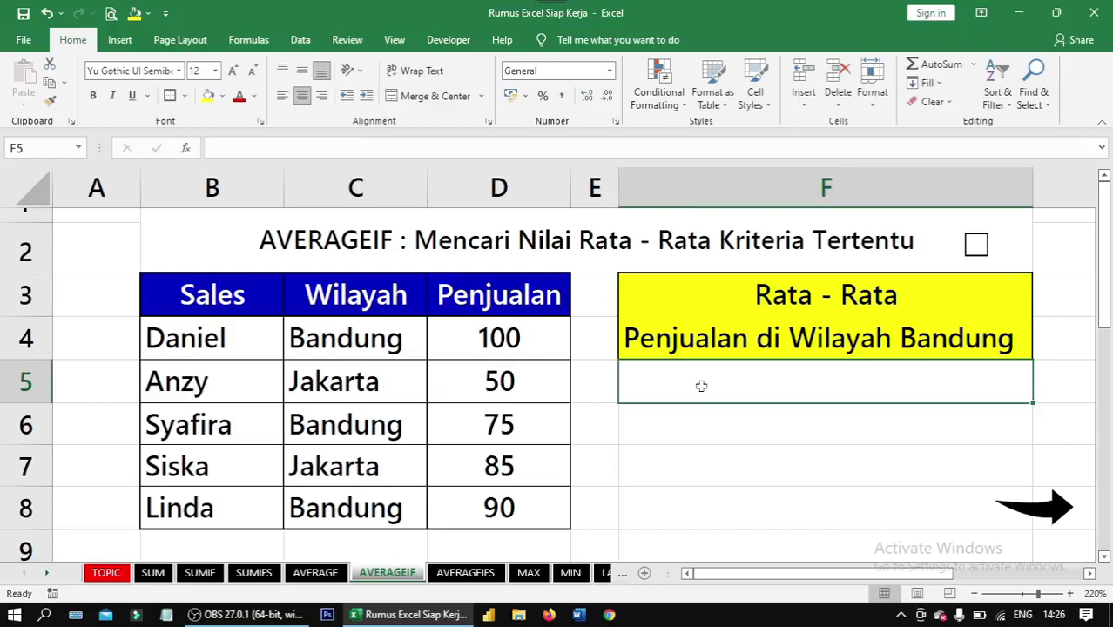
{"action": "left_click", "coordinate": [715, 331]}
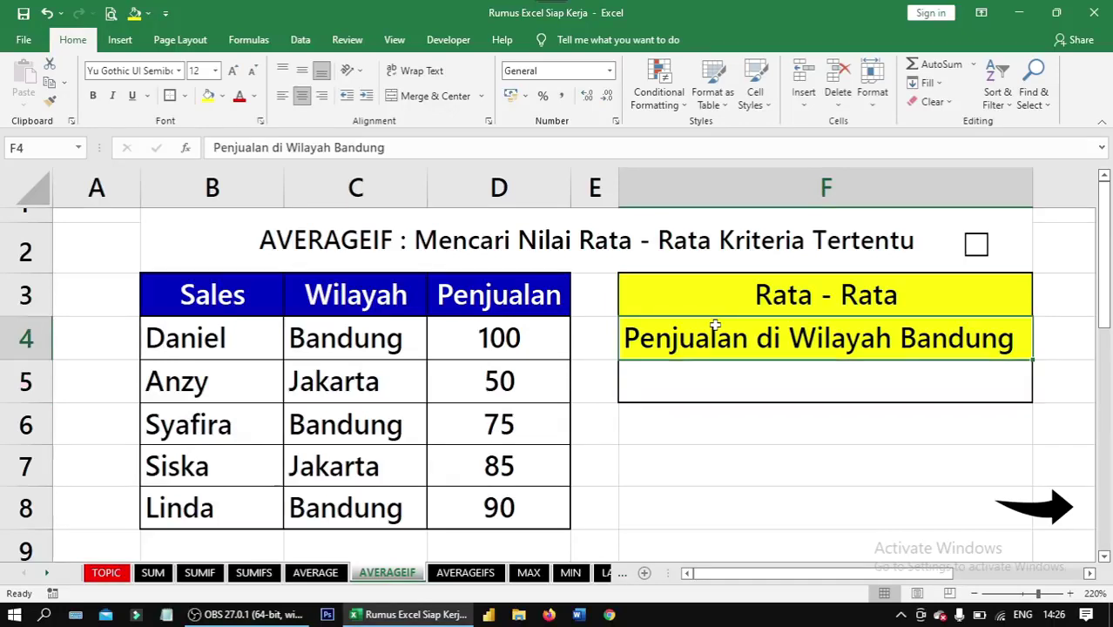
{"action": "left_click_drag", "start_coordinate": [780, 289], "coordinate": [778, 335]}
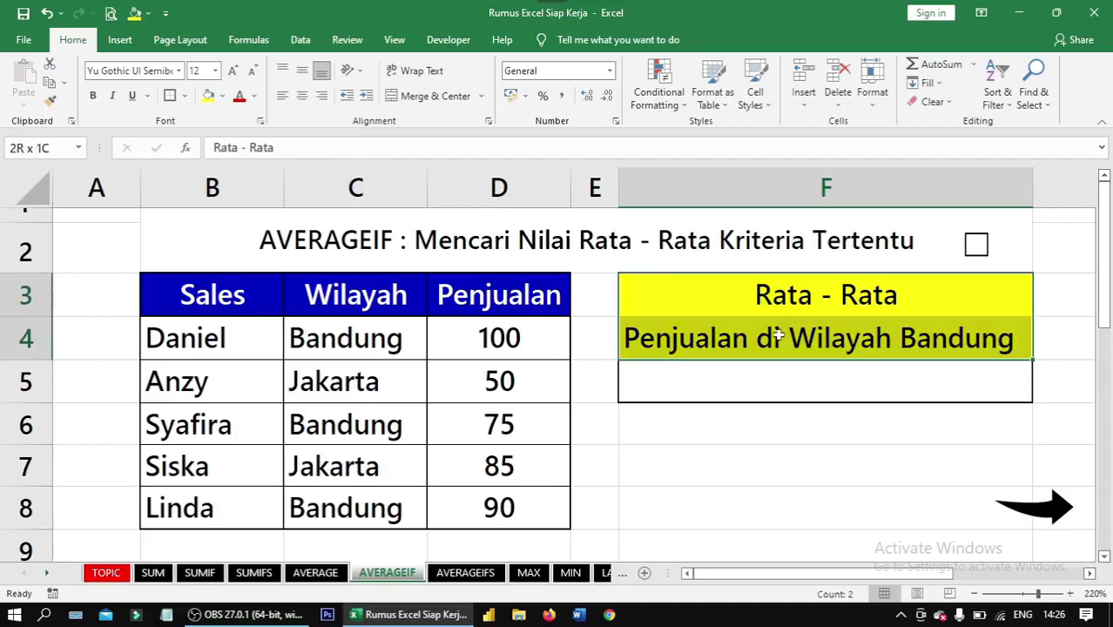
Start an AVERAGEIF formula in F5 with the Wilayah column C3:C8 as the criteria range.
{"action": "left_click", "coordinate": [778, 385]}
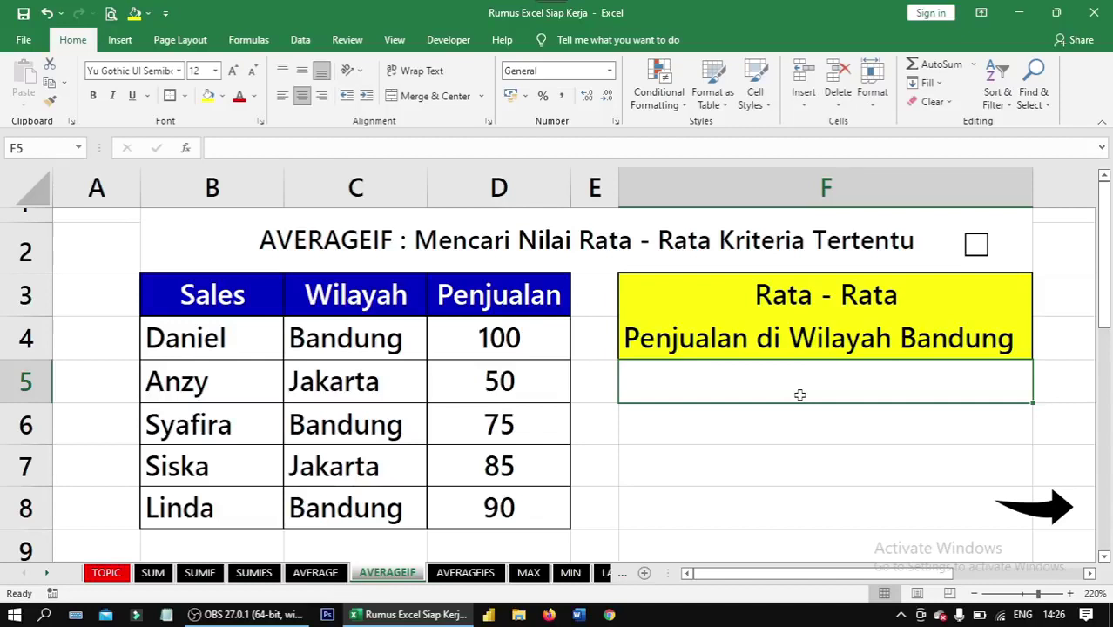
{"action": "type", "text": "="}
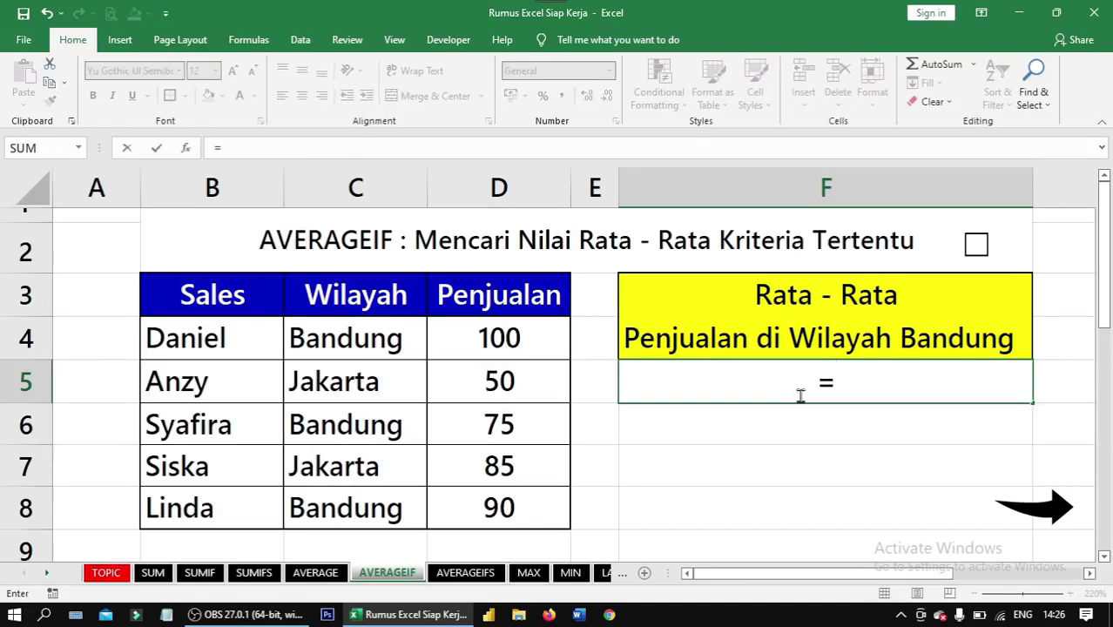
{"action": "type", "text": "average"}
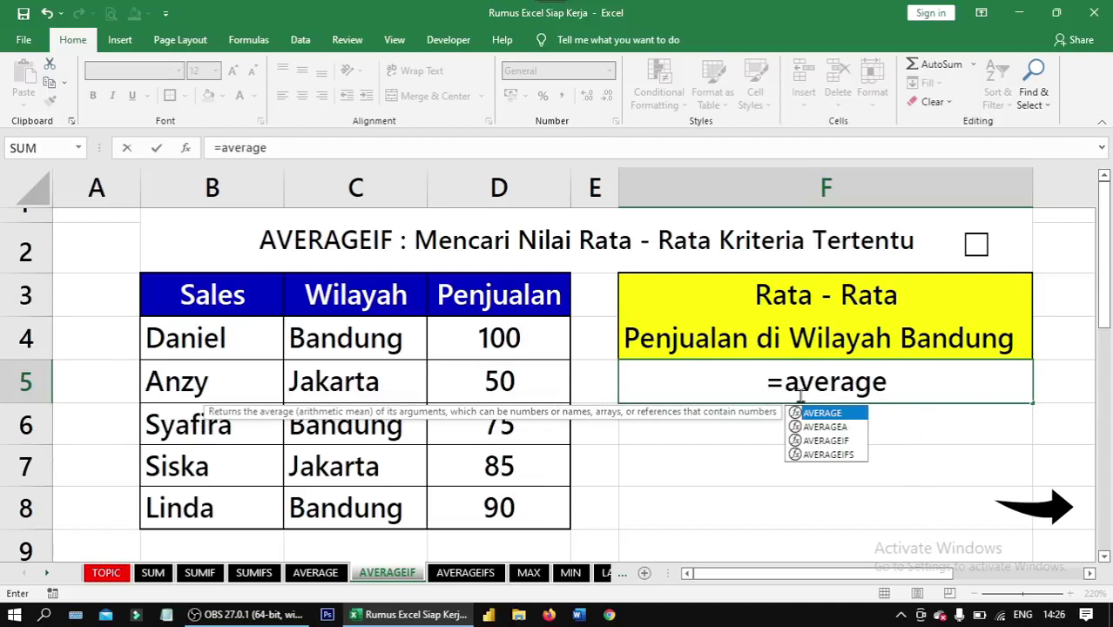
{"action": "key", "text": "Tab"}
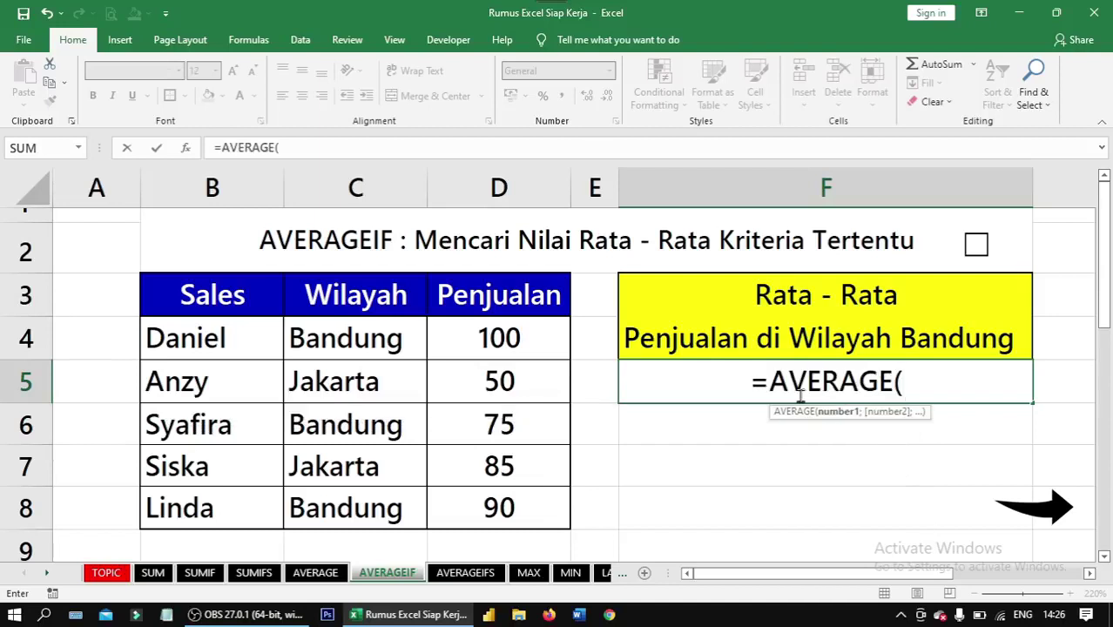
{"action": "left_click", "coordinate": [906, 380]}
{"action": "key", "text": "BackSpace"}
{"action": "type", "text": "if"}
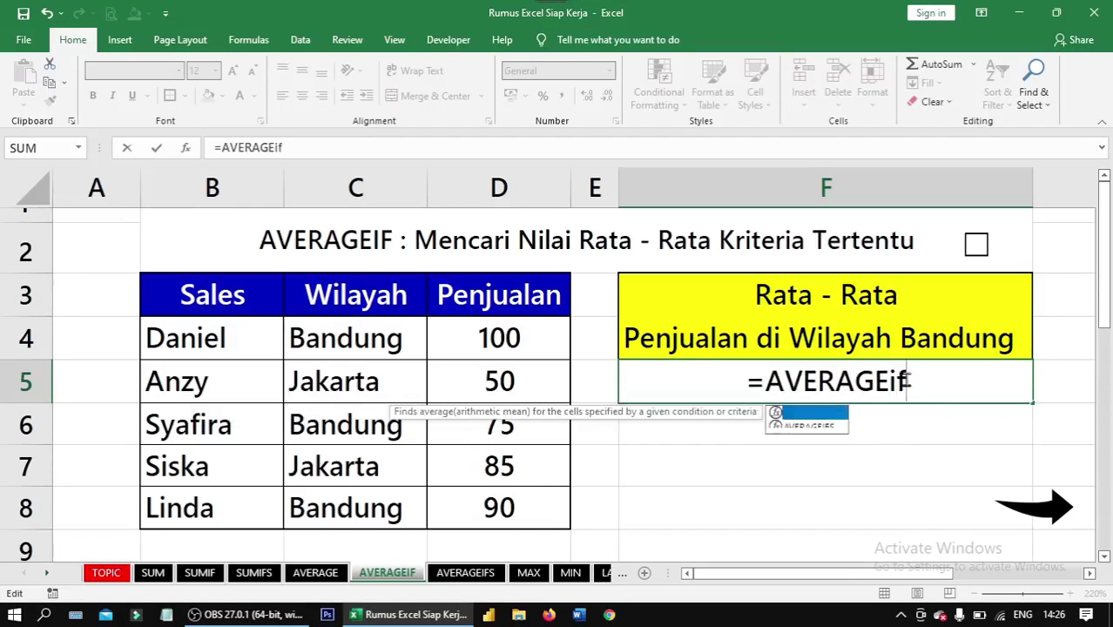
{"action": "key", "text": "Tab"}
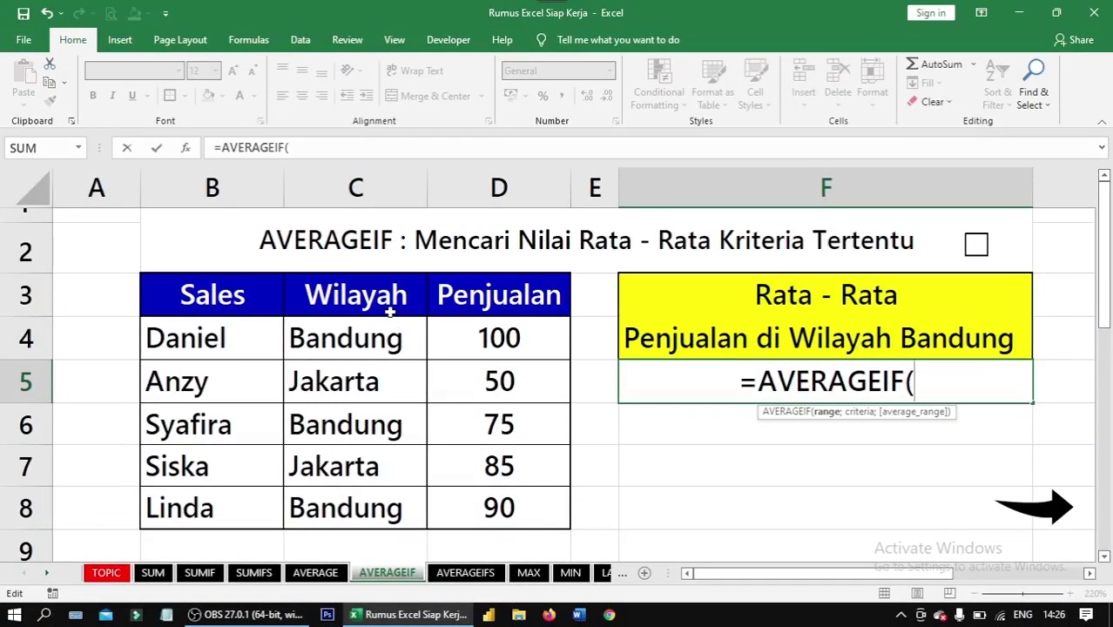
{"action": "left_click_drag", "start_coordinate": [388, 300], "coordinate": [382, 513]}
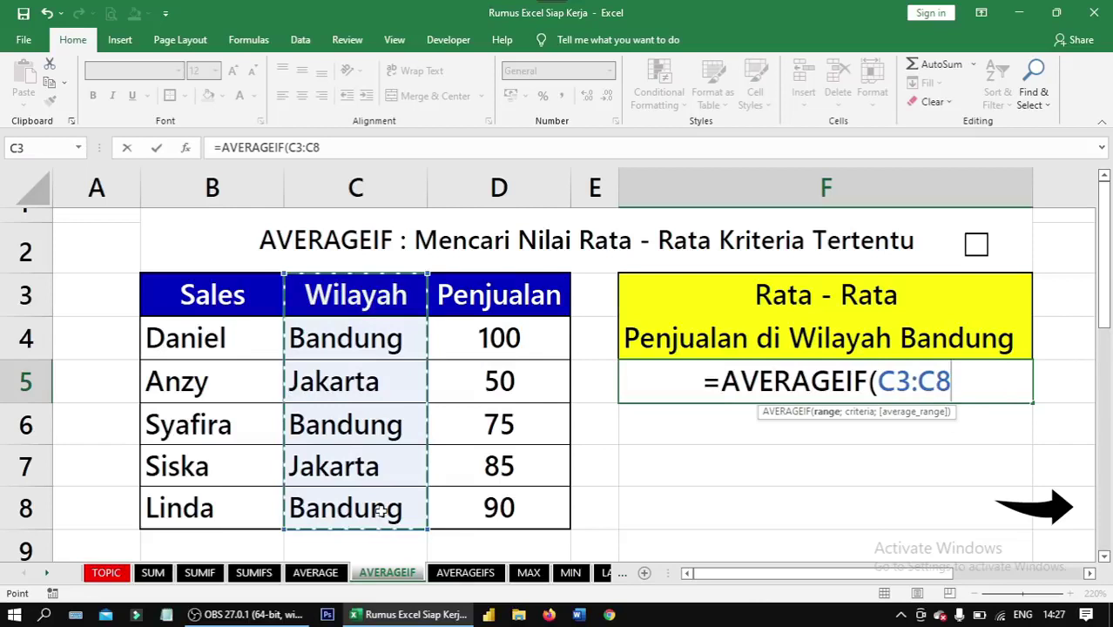
Complete the AVERAGEIF formula in F5 with the criterion "Bandung" and the Penjualan column D3:D8 as the average range.
{"action": "type", "text": ";"}
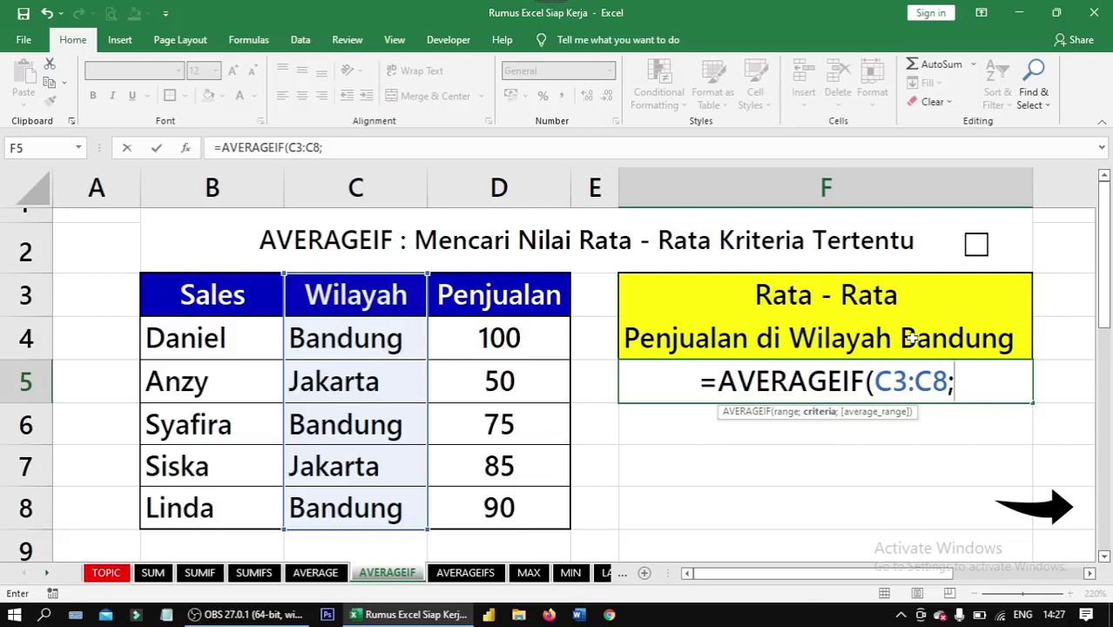
{"action": "type", "text": "\""}
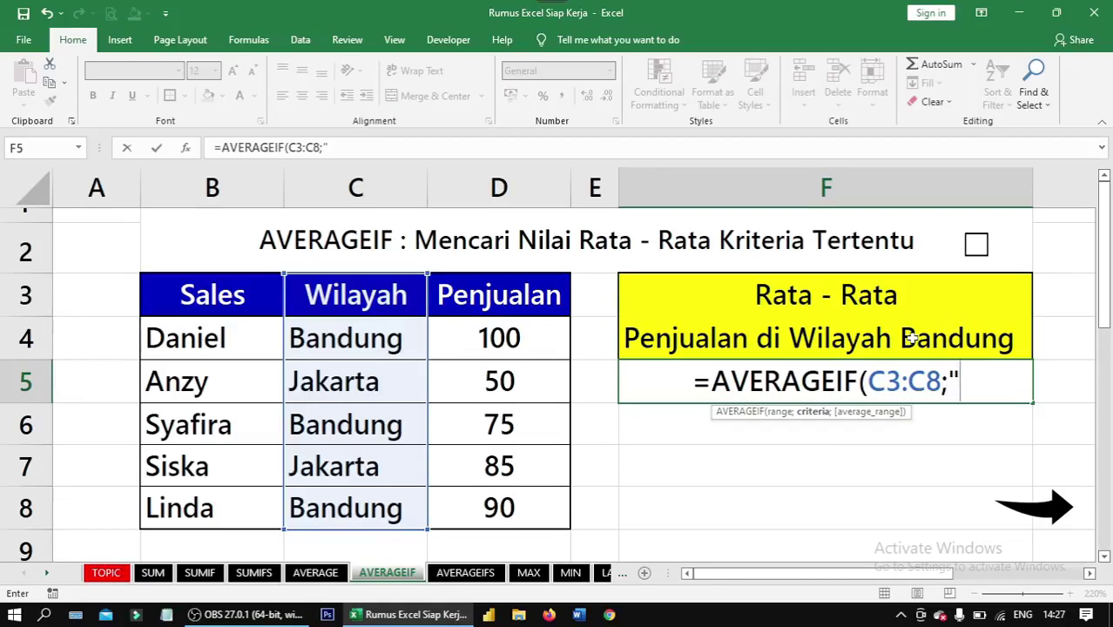
{"action": "type", "text": "Bandy"}
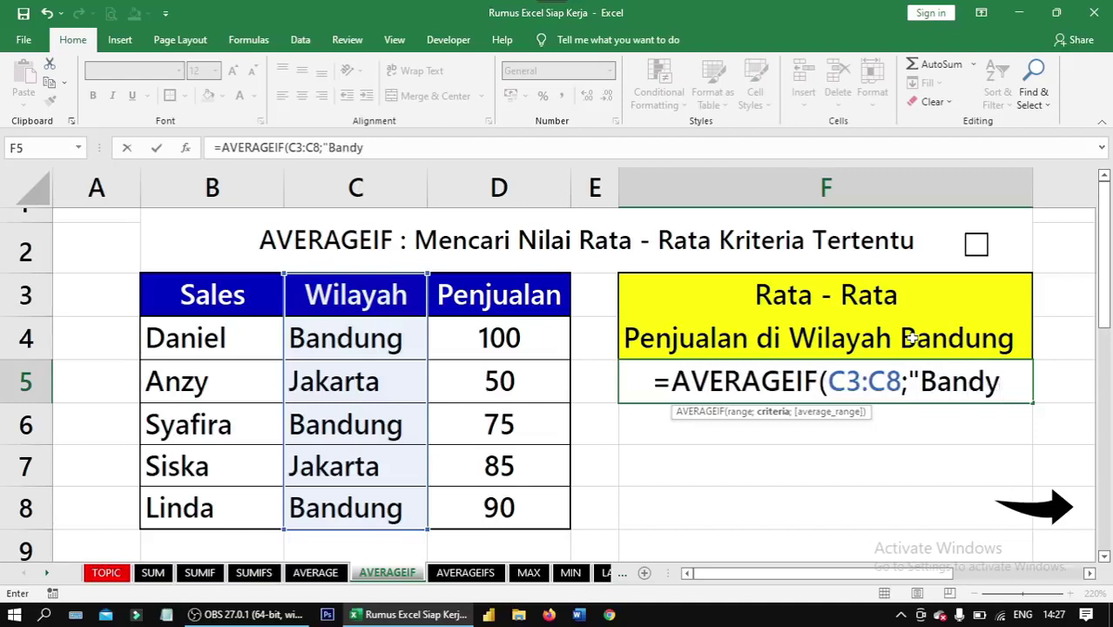
{"action": "key", "text": "BackSpace"}
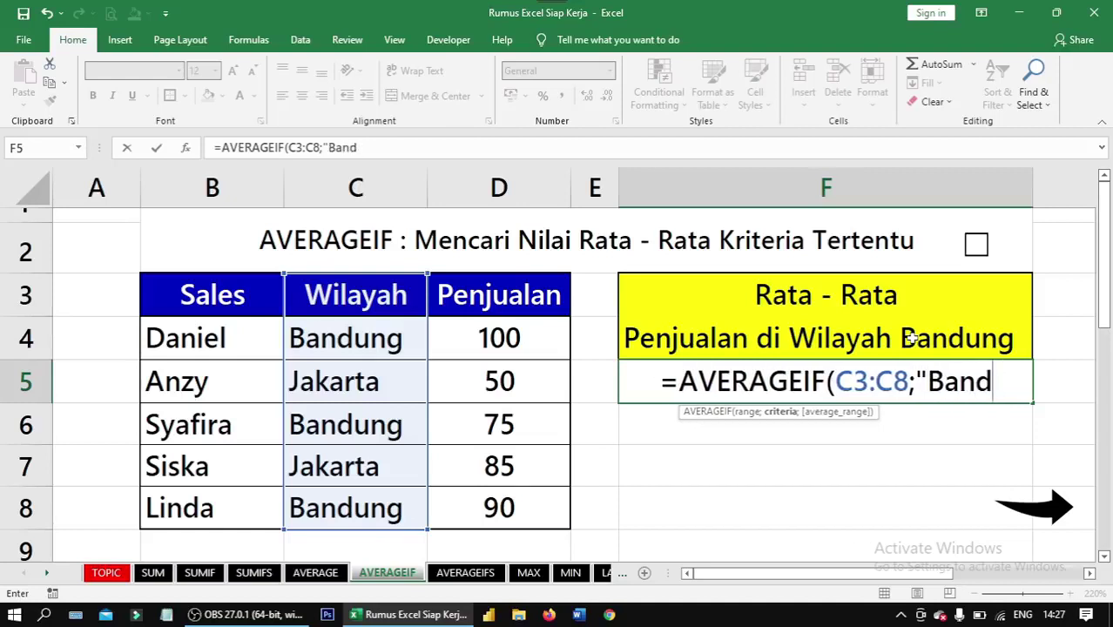
{"action": "type", "text": "ung"}
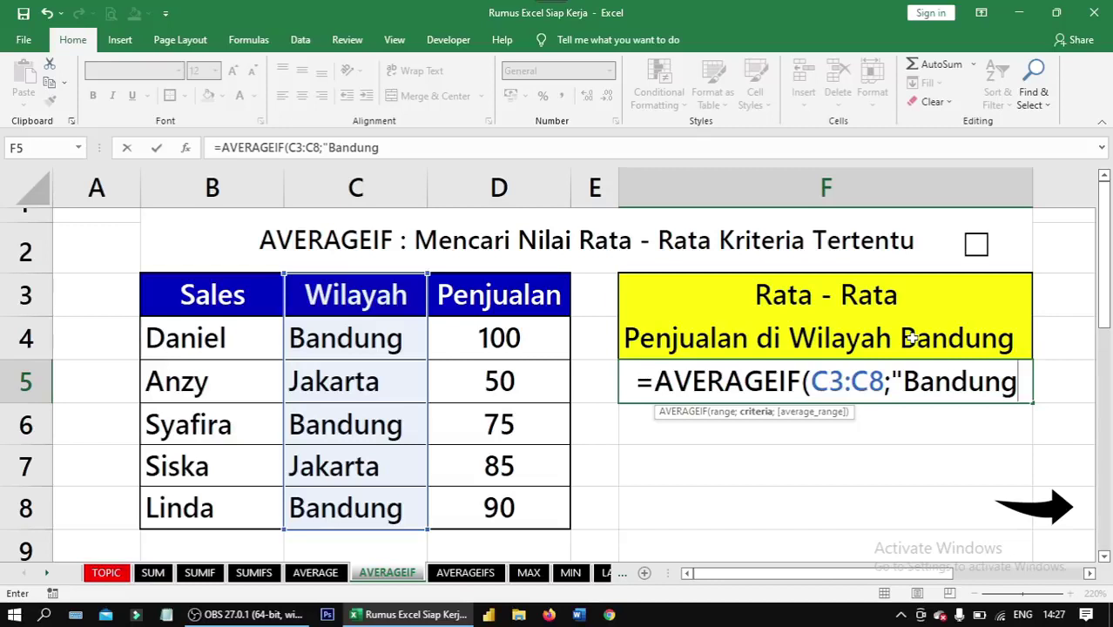
{"action": "type", "text": "\";"}
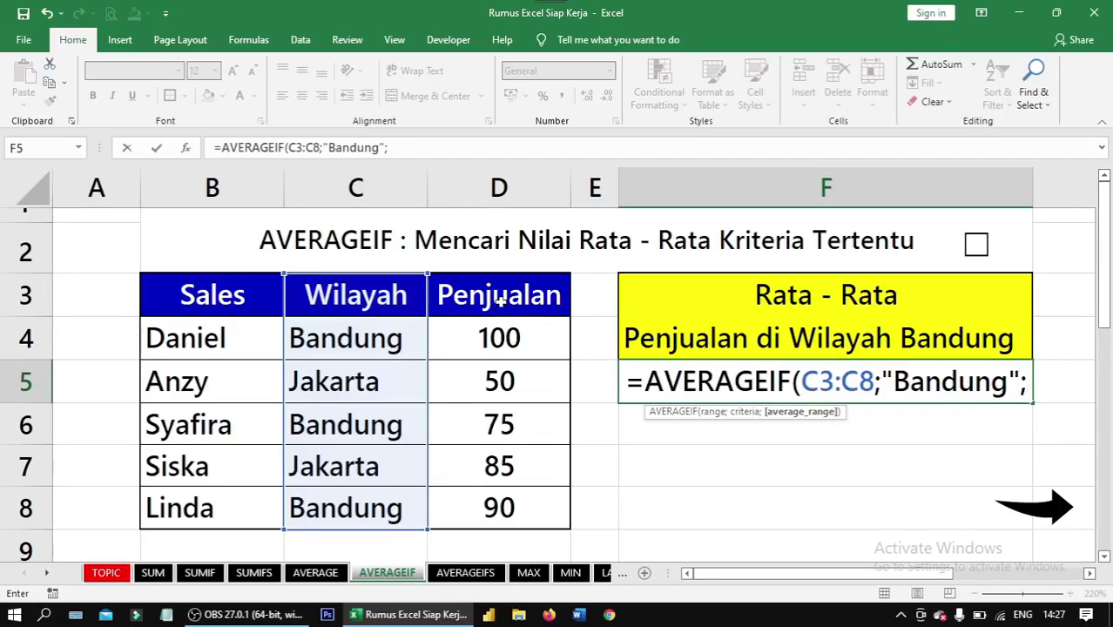
{"action": "left_click_drag", "start_coordinate": [501, 301], "coordinate": [501, 521]}
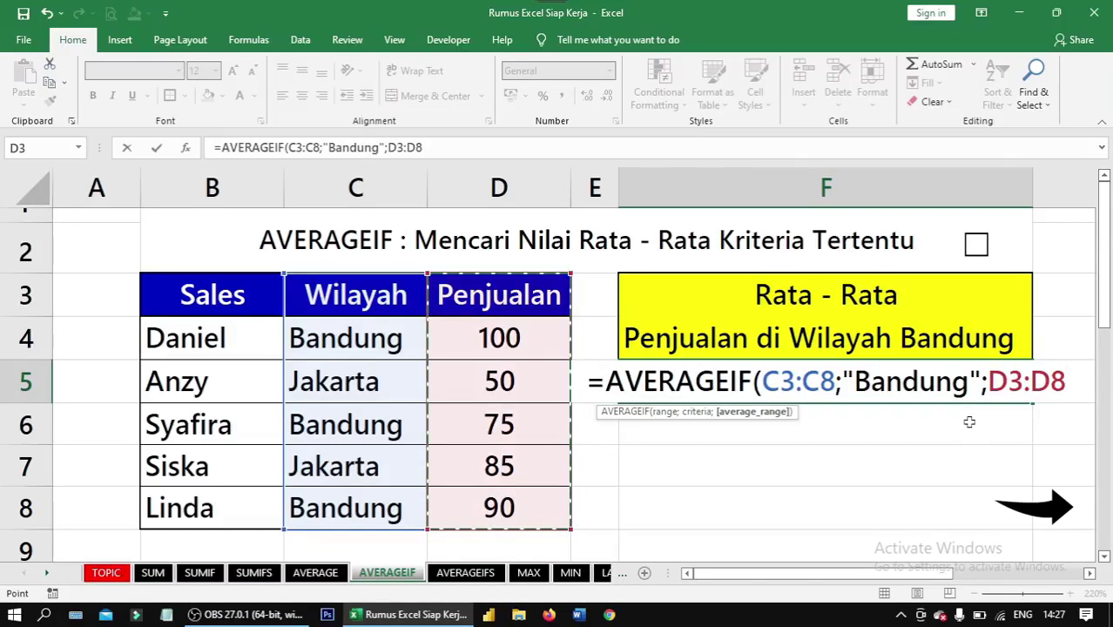
{"action": "type", "text": ")"}
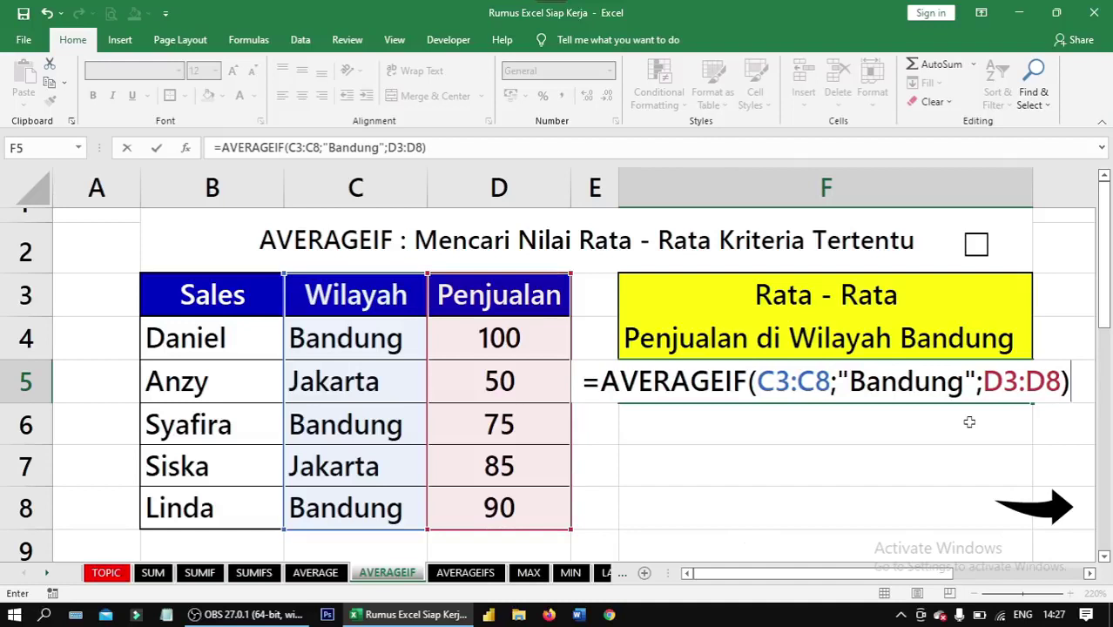
{"action": "key", "text": "ctrl+Return"}
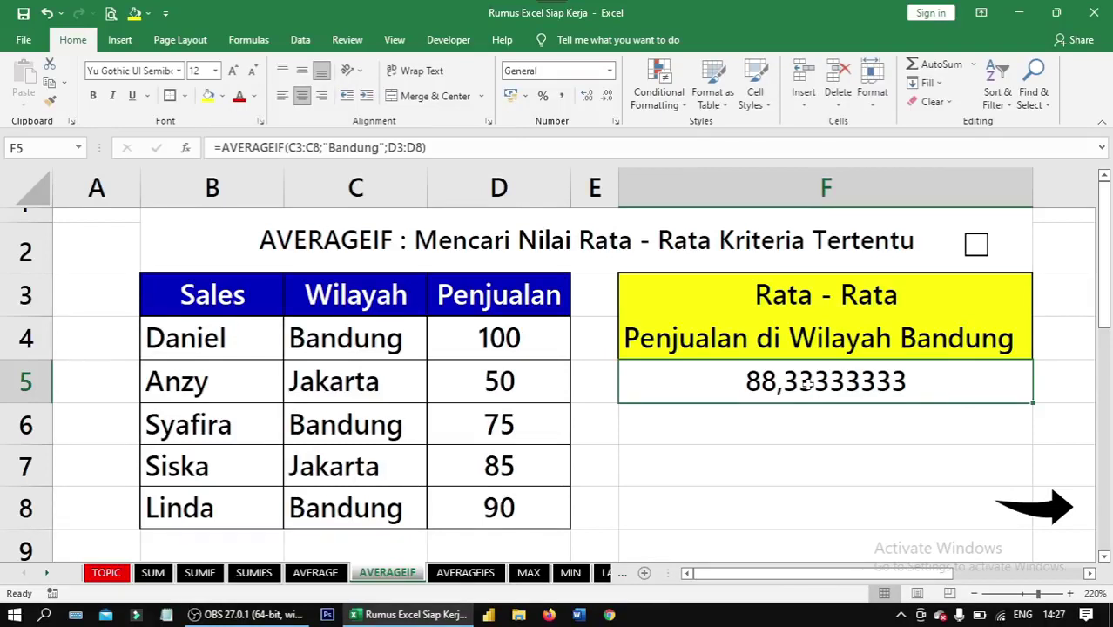
Tick the AVERAGEIF topic as done, and go to the AVERAGEIFS sheet to review the heading "Rata - Rata Penjualan Apel Wilayah Bandung".
{"action": "left_click", "coordinate": [981, 246]}
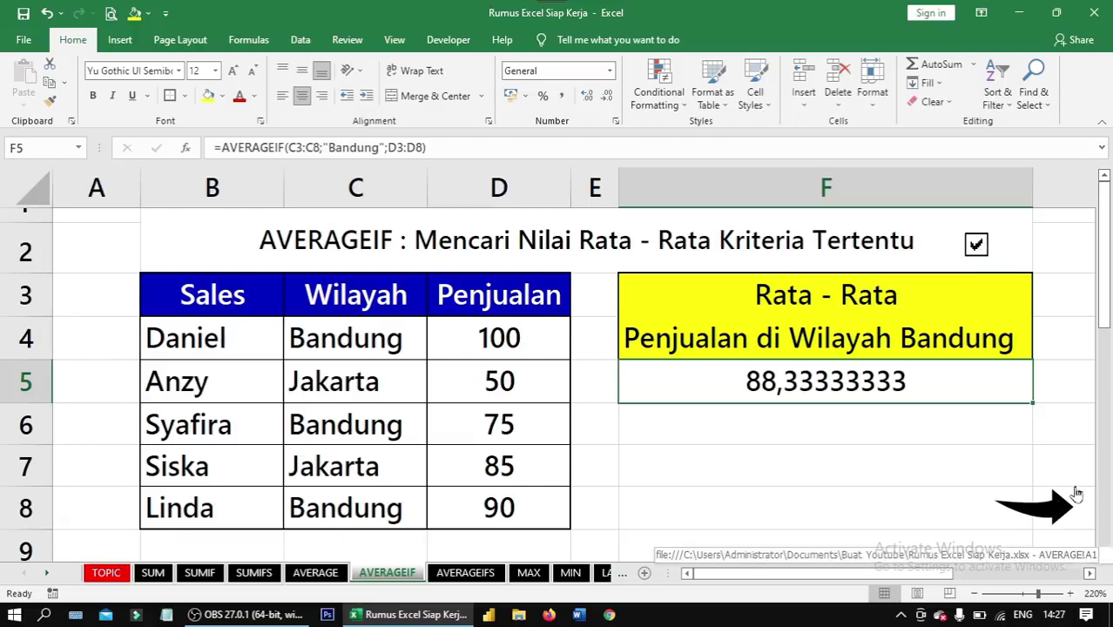
{"action": "left_click", "coordinate": [1055, 515]}
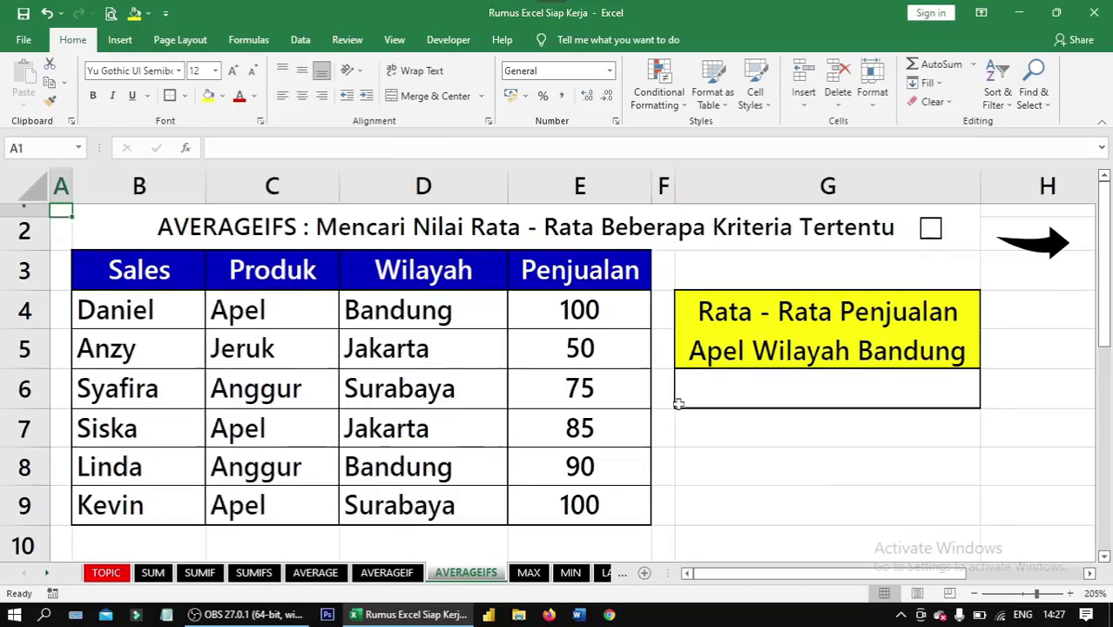
{"action": "left_click", "coordinate": [798, 381]}
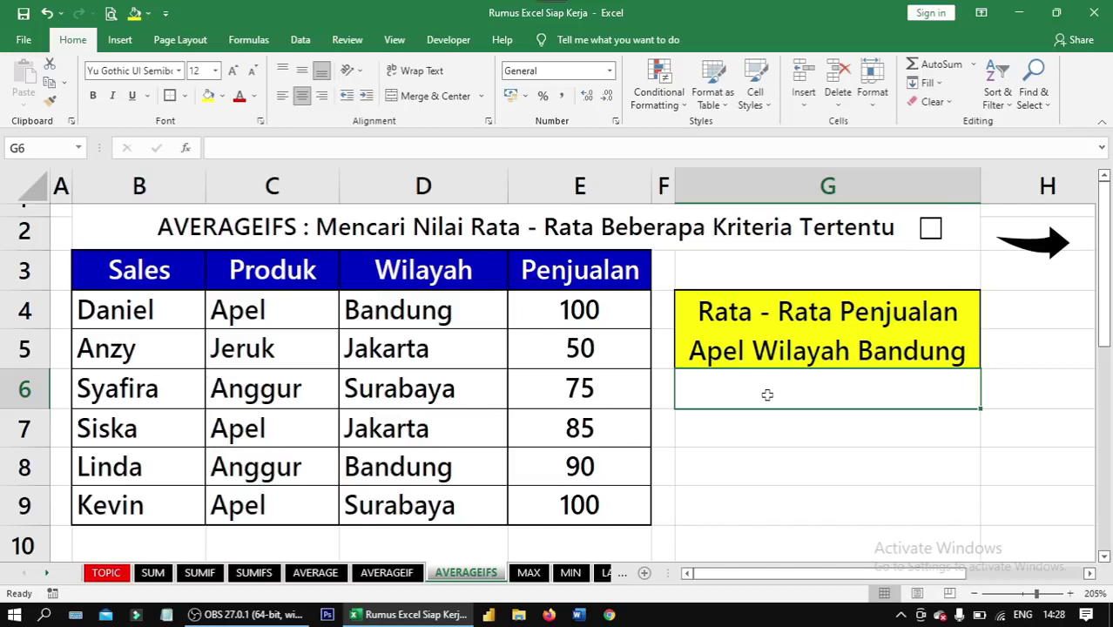
{"action": "left_click", "coordinate": [787, 329]}
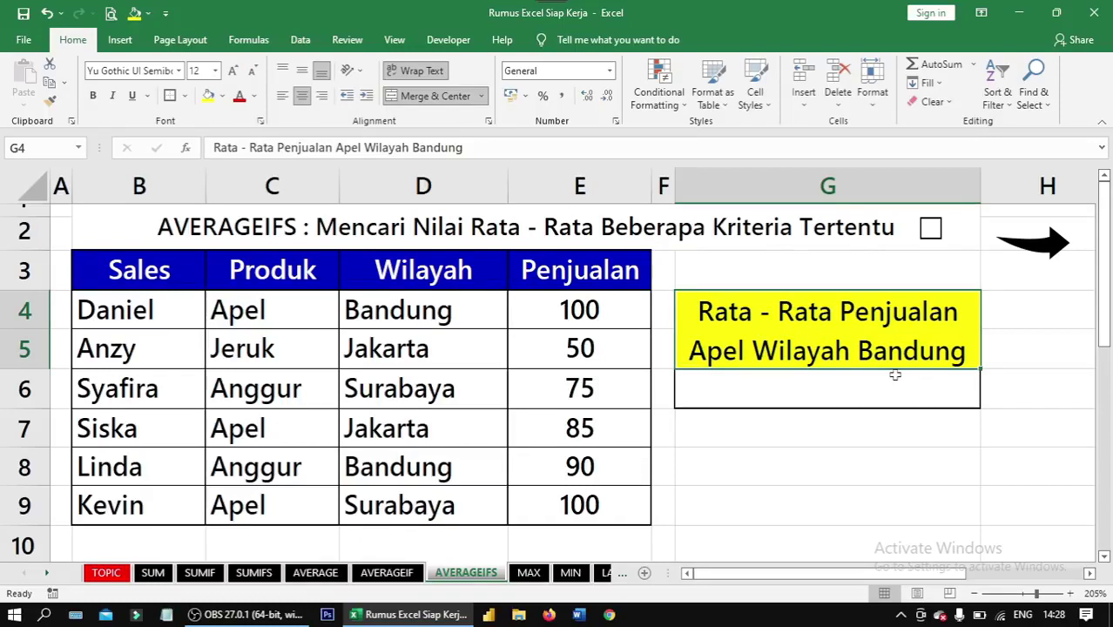
Start an AVERAGEIFS formula in G6 with the Penjualan column E3:E9 as the average range.
{"action": "left_click", "coordinate": [807, 384]}
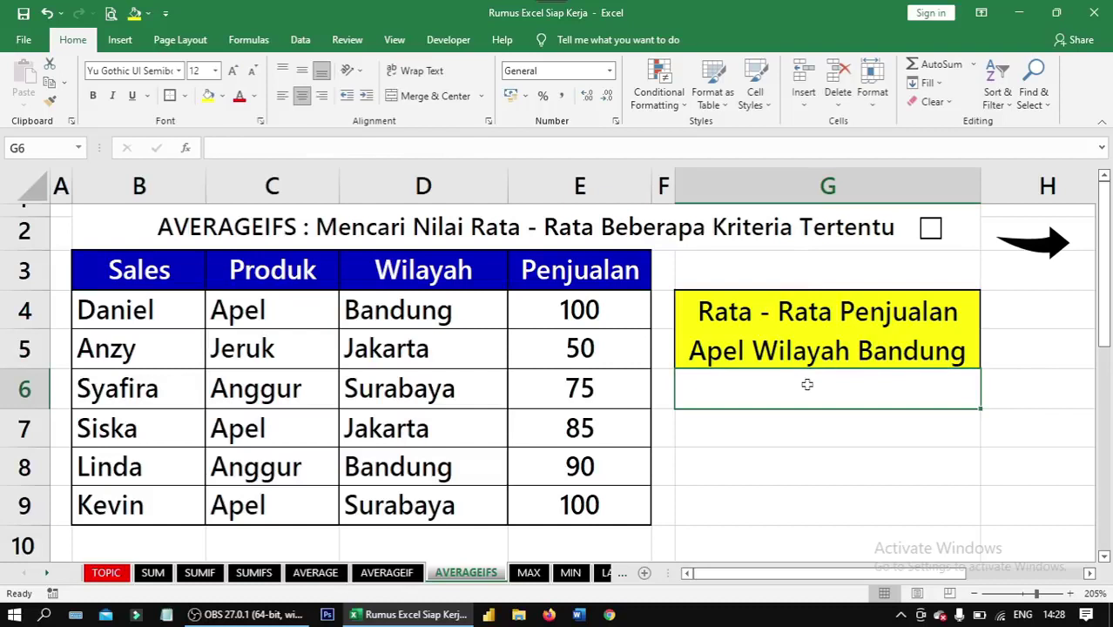
{"action": "type", "text": "="}
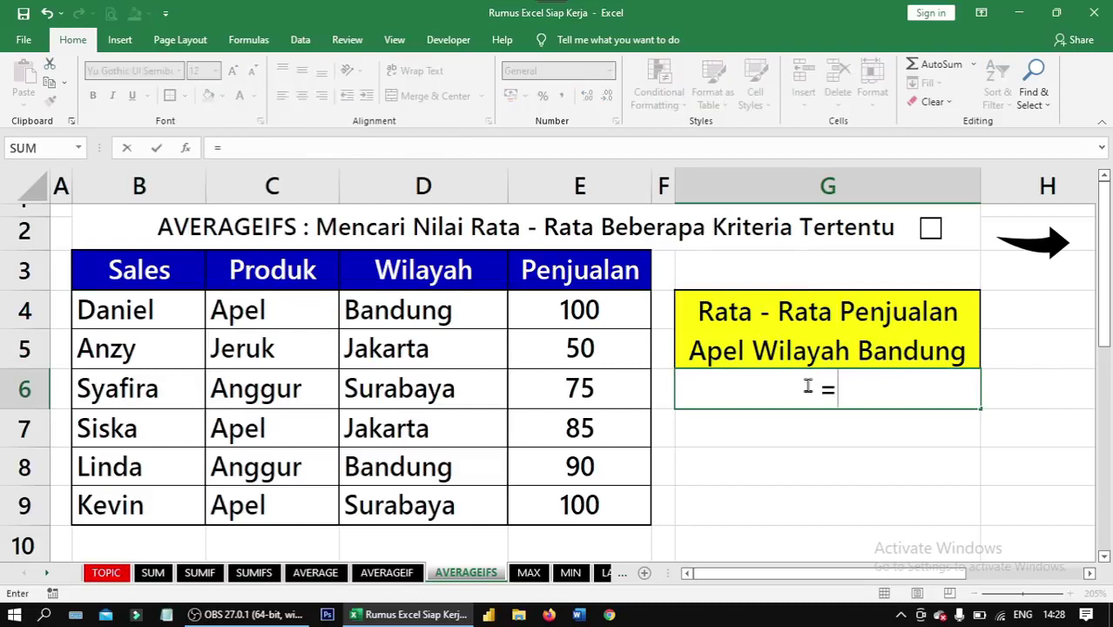
{"action": "type", "text": "averag"}
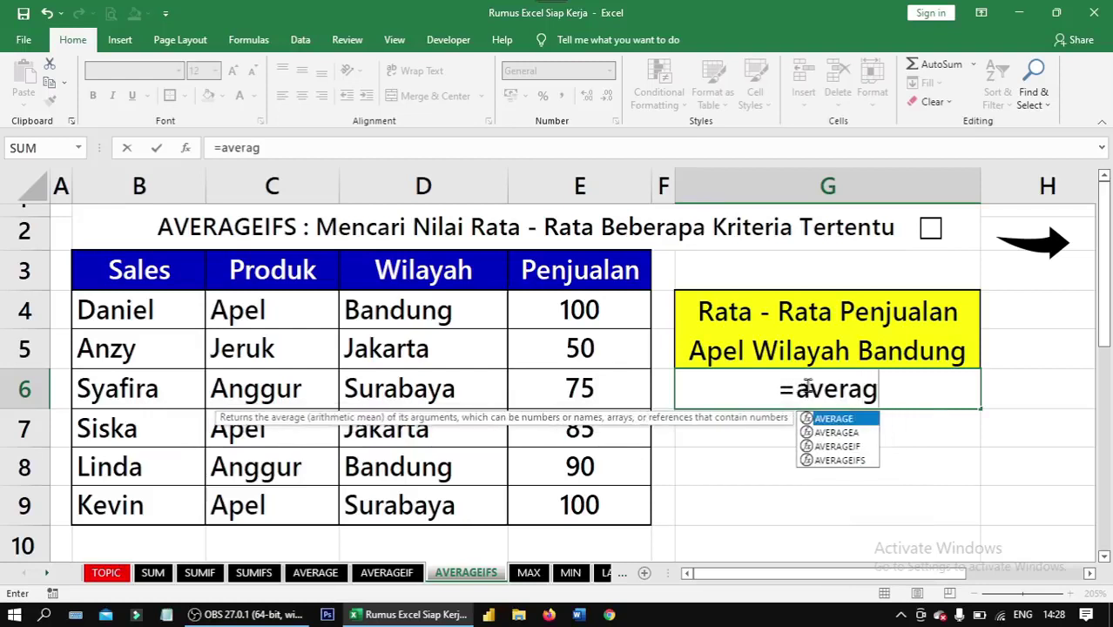
{"action": "type", "text": "eifs"}
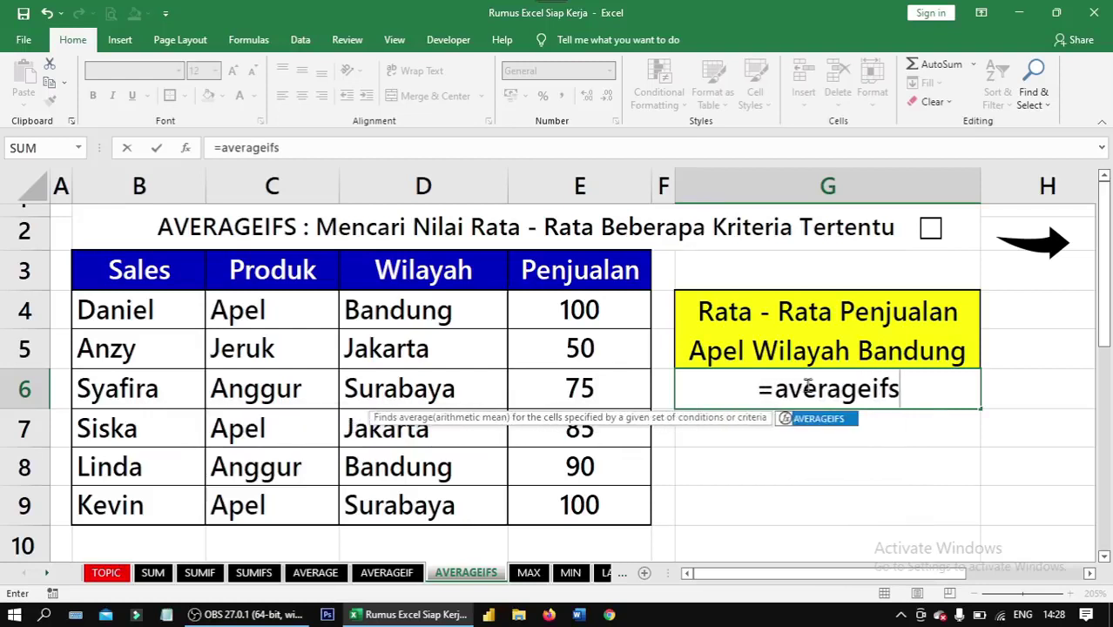
{"action": "key", "text": "Tab"}
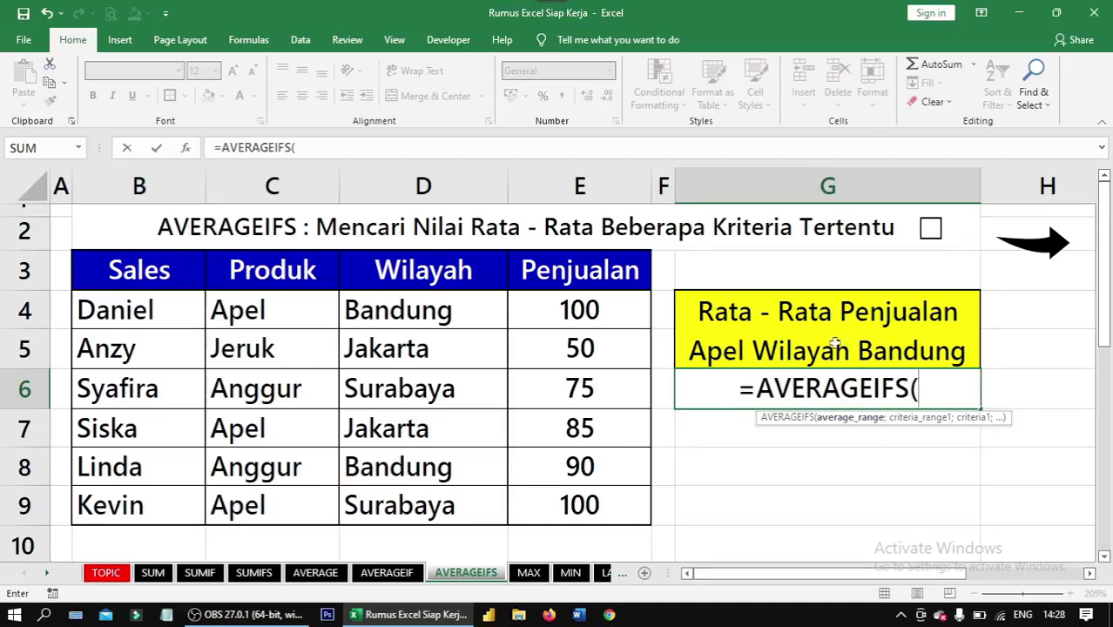
{"action": "left_click_drag", "start_coordinate": [595, 272], "coordinate": [570, 490]}
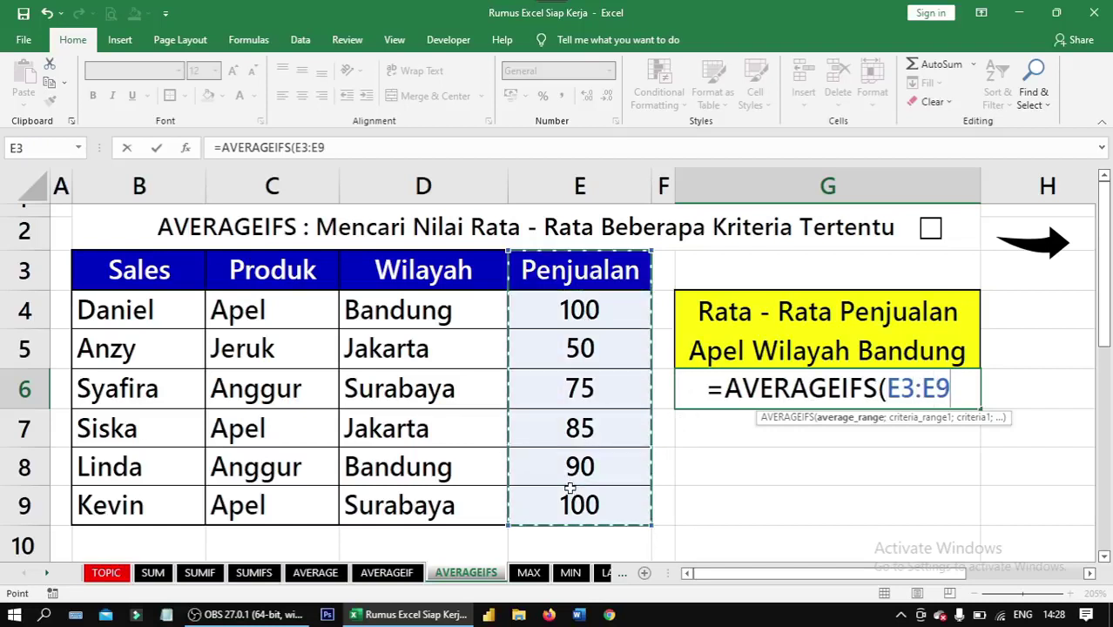
{"action": "type", "text": ";"}
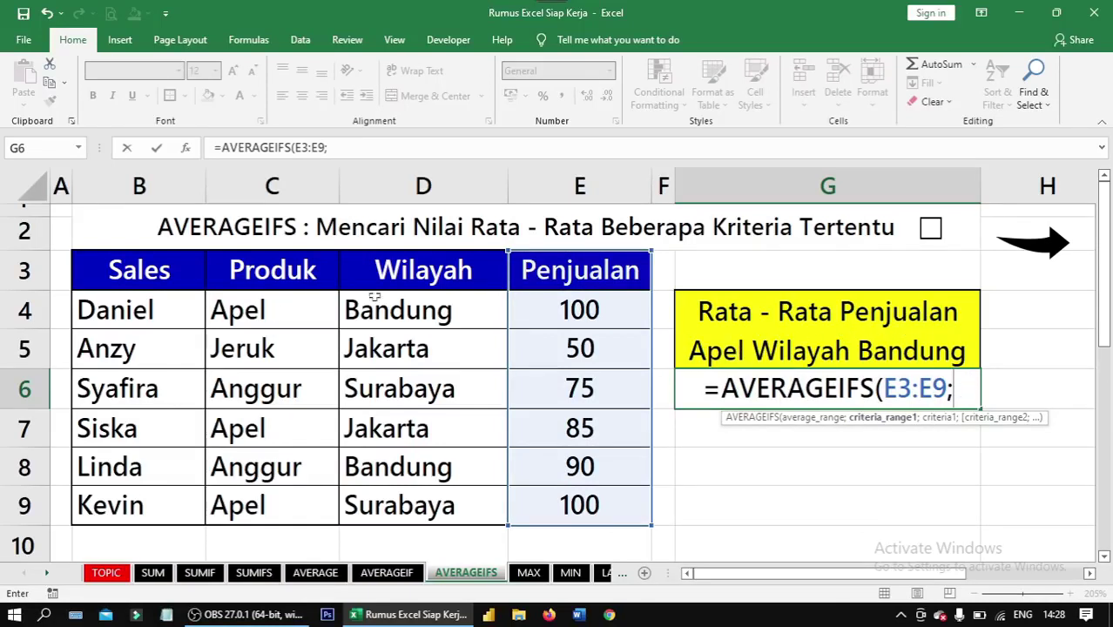
Add the Produk column C3:C9 with the criterion "Apel" as the first condition of the AVERAGEIFS formula in G6.
{"action": "left_click_drag", "start_coordinate": [318, 273], "coordinate": [309, 495]}
{"action": "type", "text": ";"}
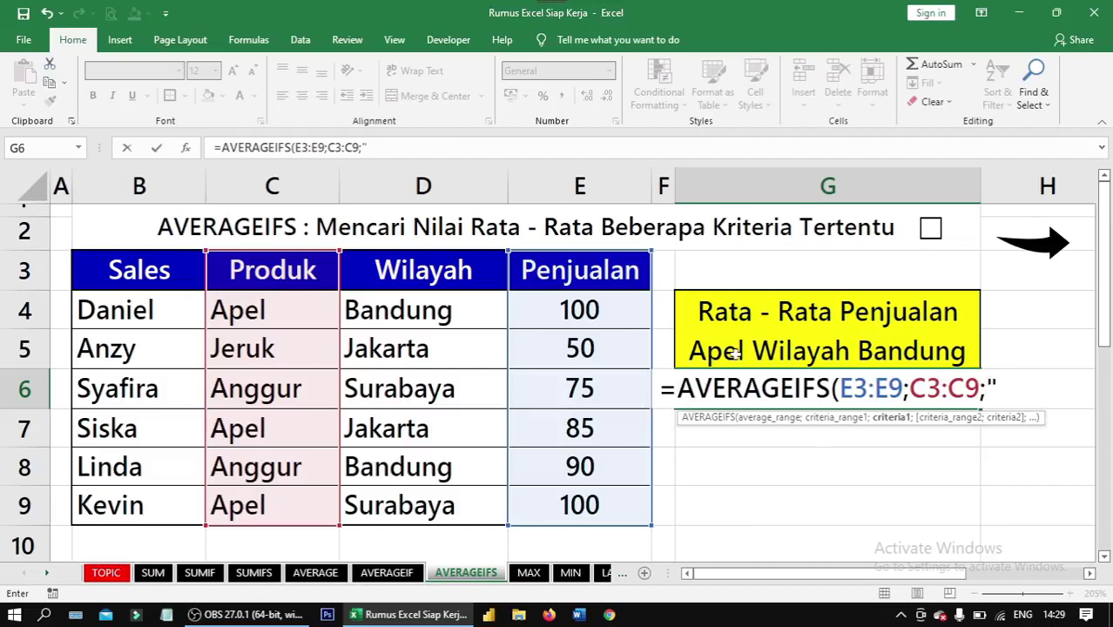
{"action": "type", "text": "Ap"}
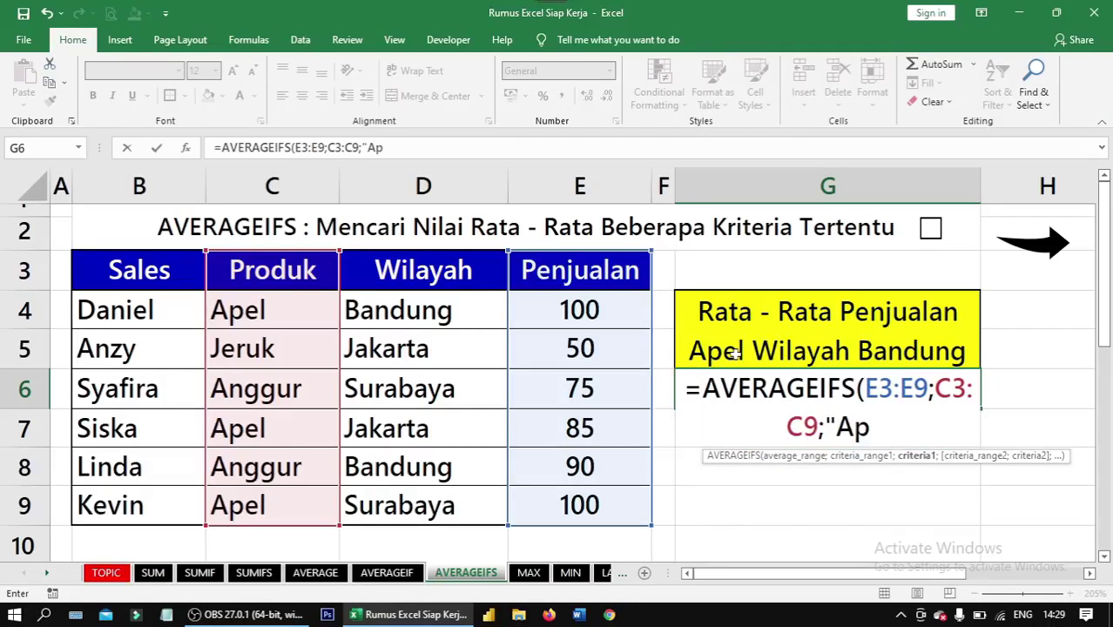
{"action": "type", "text": "el"}
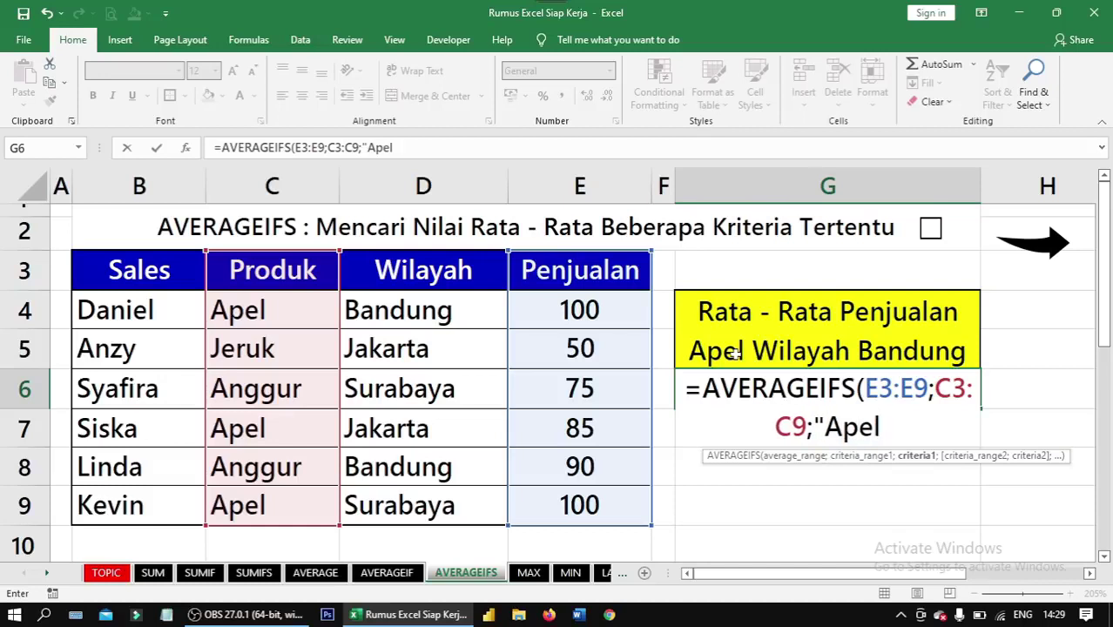
{"action": "type", "text": "\""}
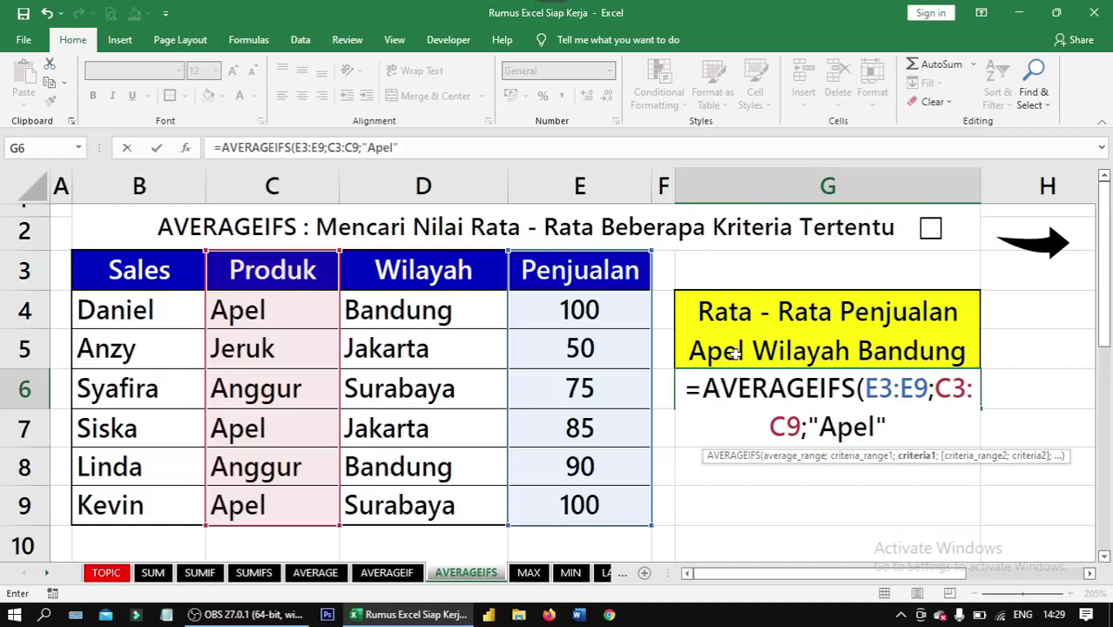
{"action": "type", "text": ";"}
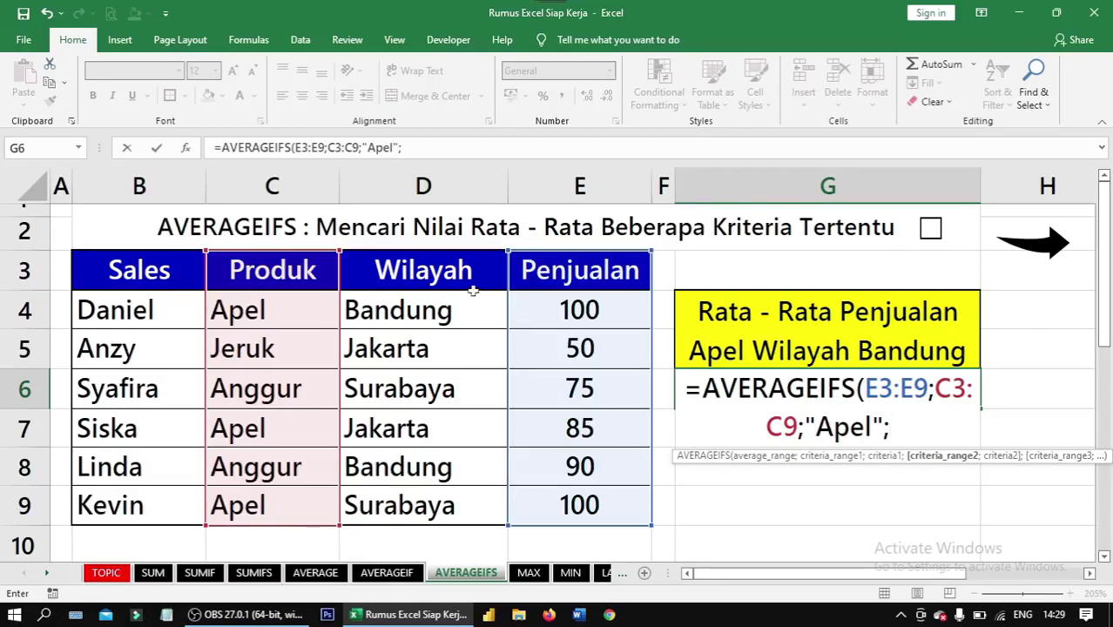
Complete the AVERAGEIFS formula in G6 with the Wilayah column D3:D9 and the criterion "Bandung" as the second condition.
{"action": "left_click_drag", "start_coordinate": [417, 261], "coordinate": [448, 501]}
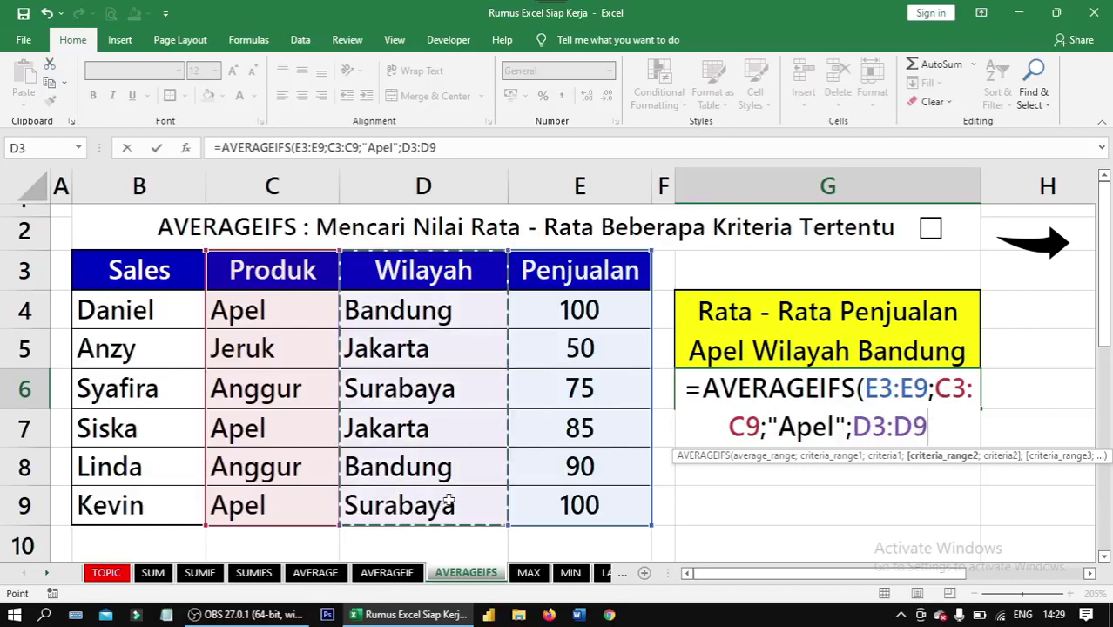
{"action": "type", "text": ";"}
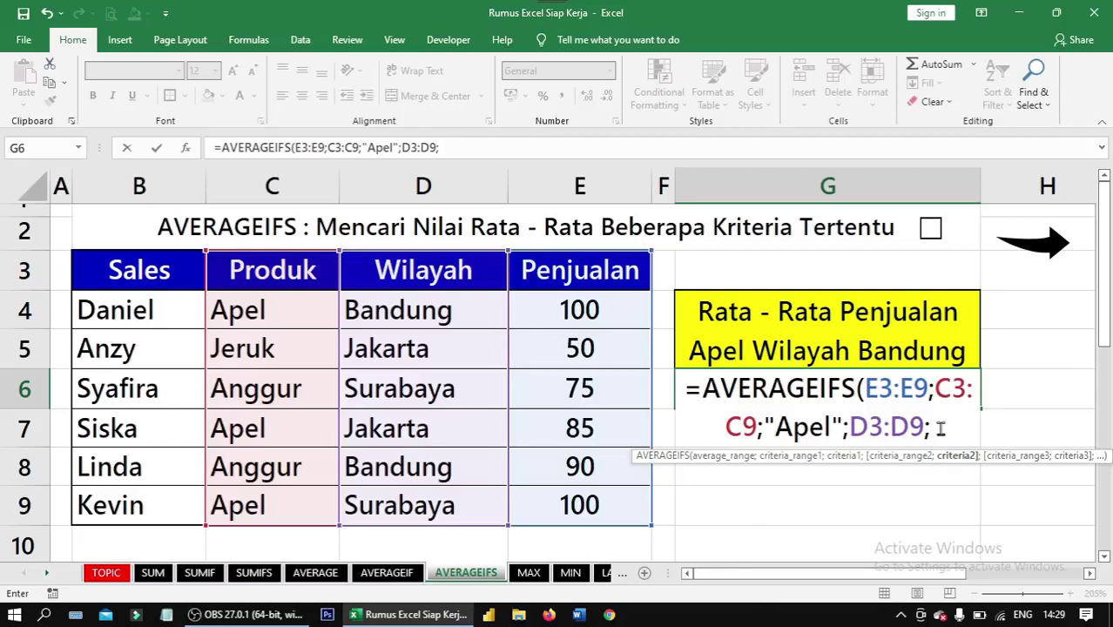
{"action": "type", "text": "\""}
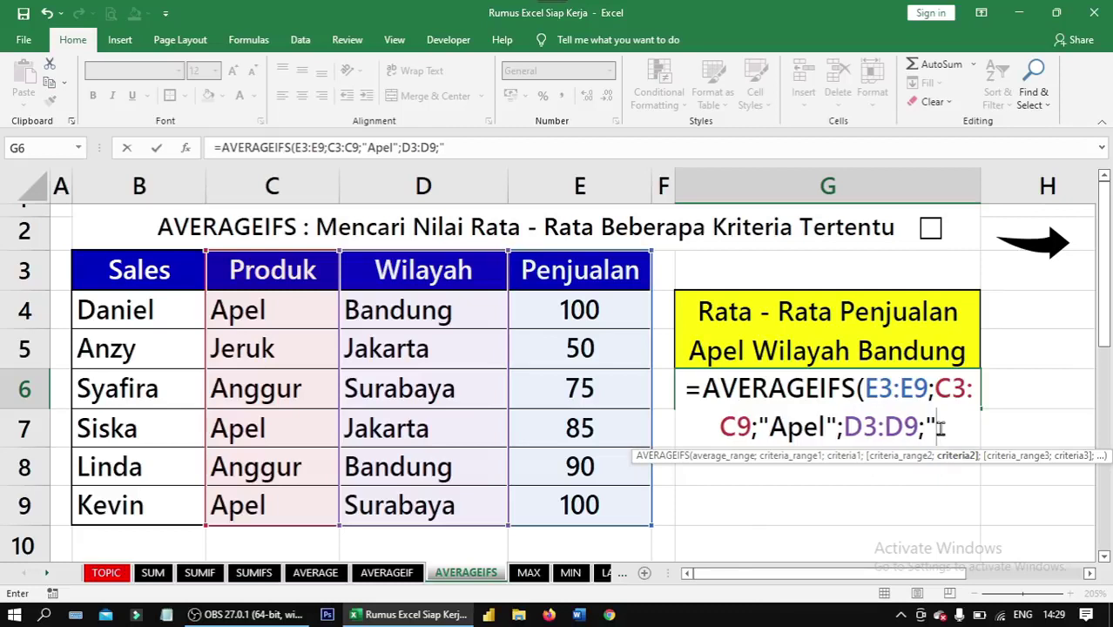
{"action": "type", "text": "Ban"}
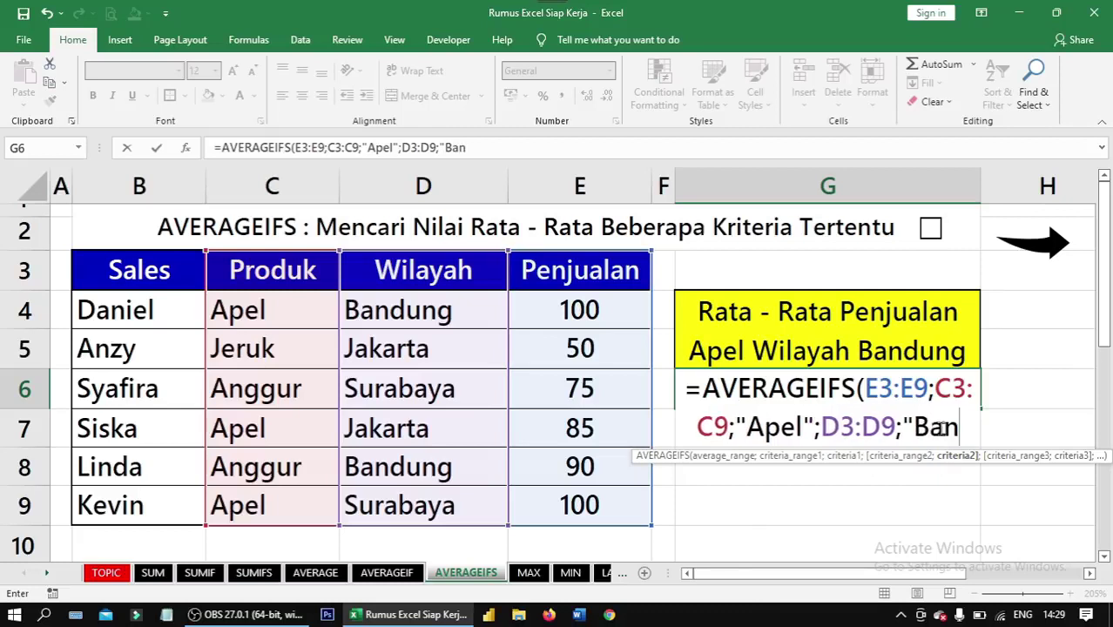
{"action": "type", "text": "dung\""}
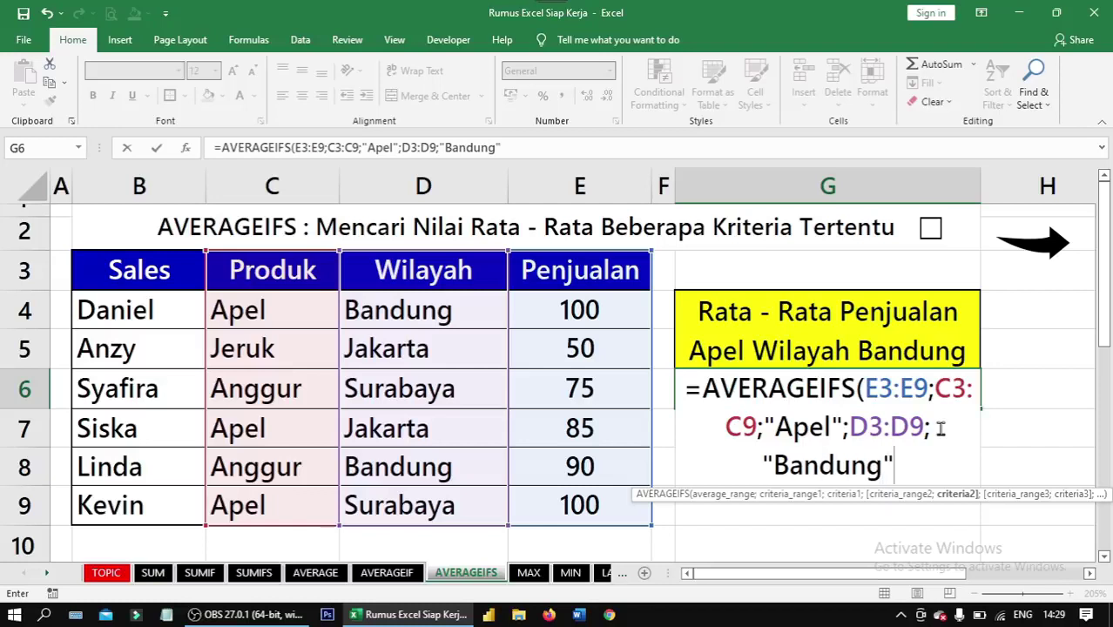
{"action": "type", "text": ")"}
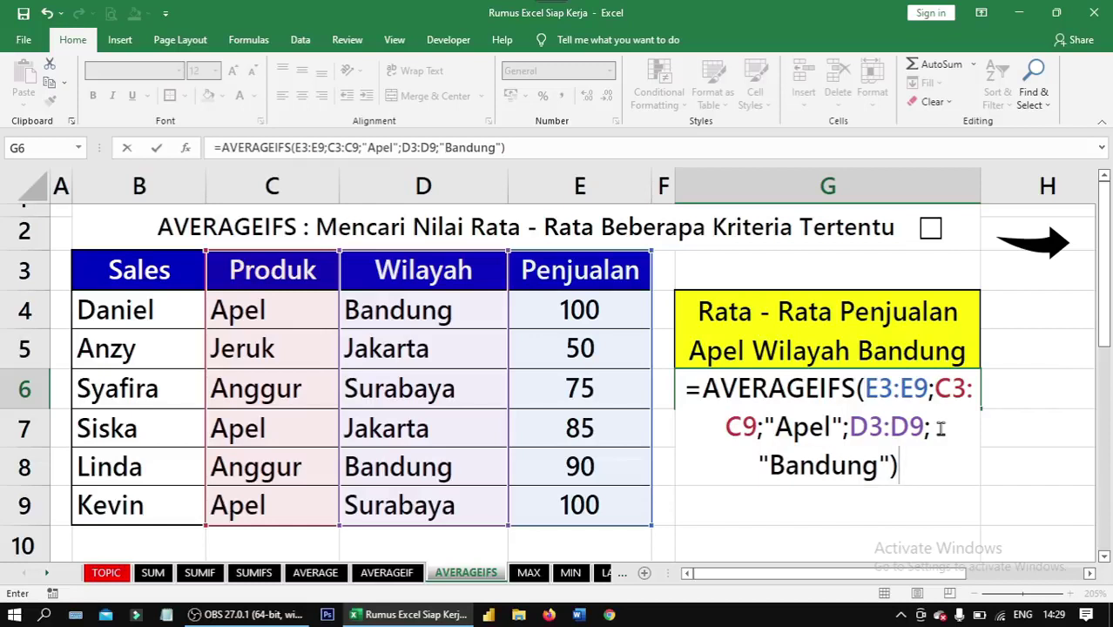
{"action": "key", "text": "ctrl+Return"}
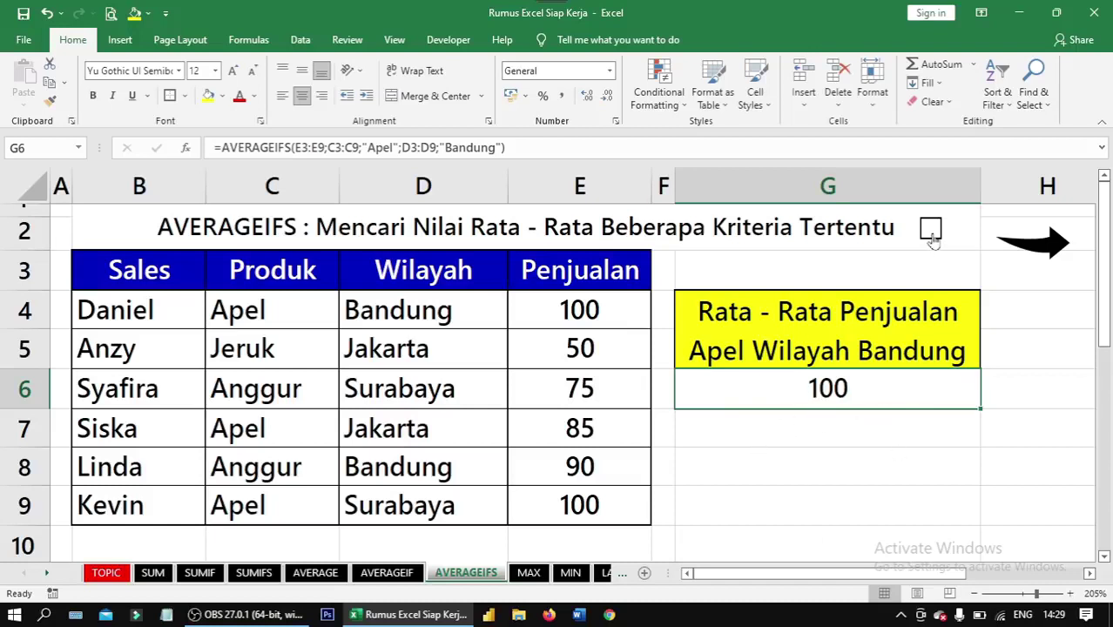
Go to the MAX sheet and enter =MAX(D3:D7) in F4 for the highest IPK.
{"action": "left_click", "coordinate": [1056, 244]}
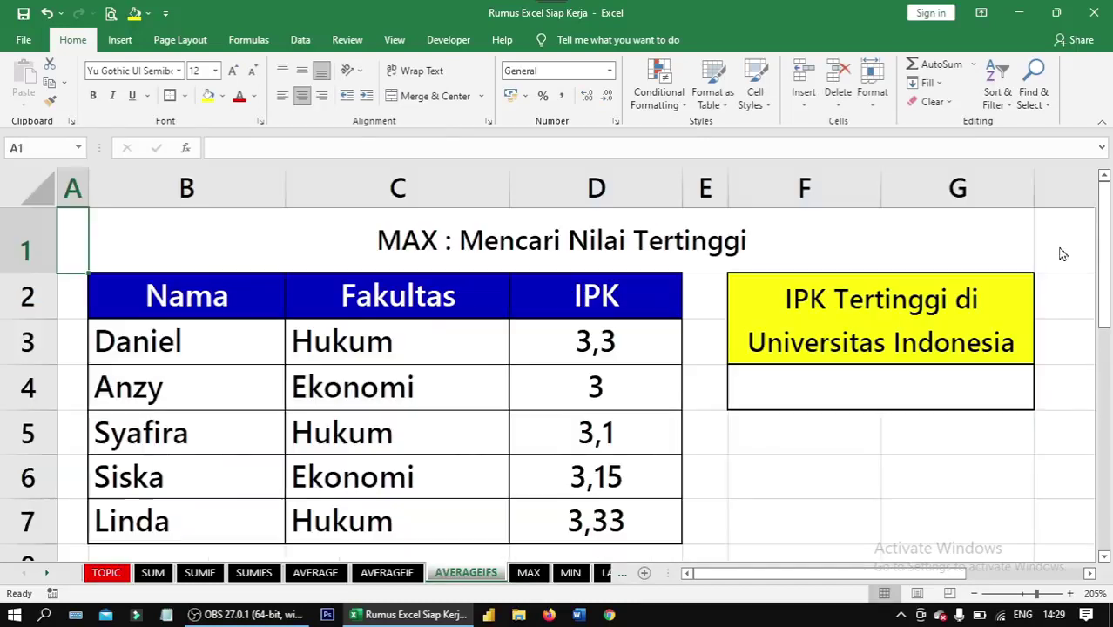
{"action": "left_click", "coordinate": [855, 380]}
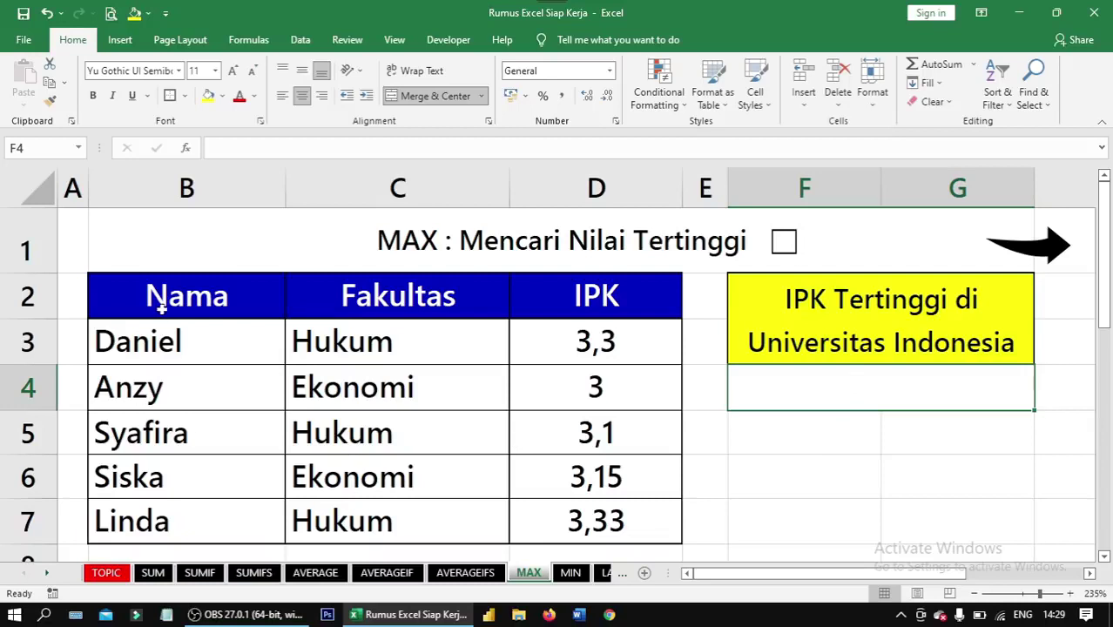
{"action": "left_click_drag", "start_coordinate": [165, 305], "coordinate": [591, 519]}
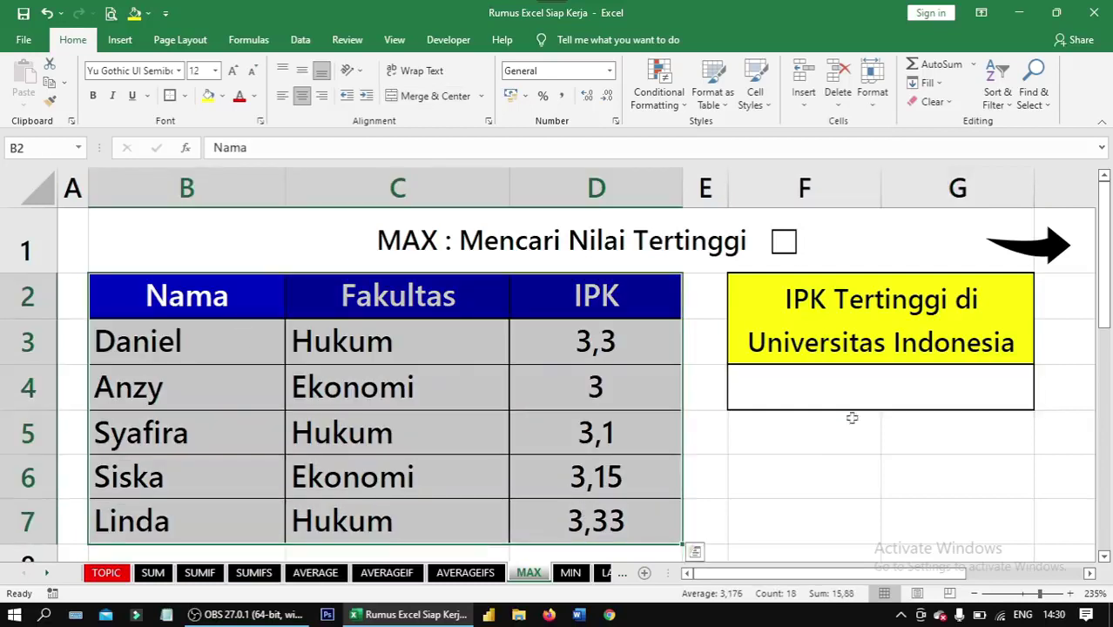
{"action": "left_click", "coordinate": [872, 397]}
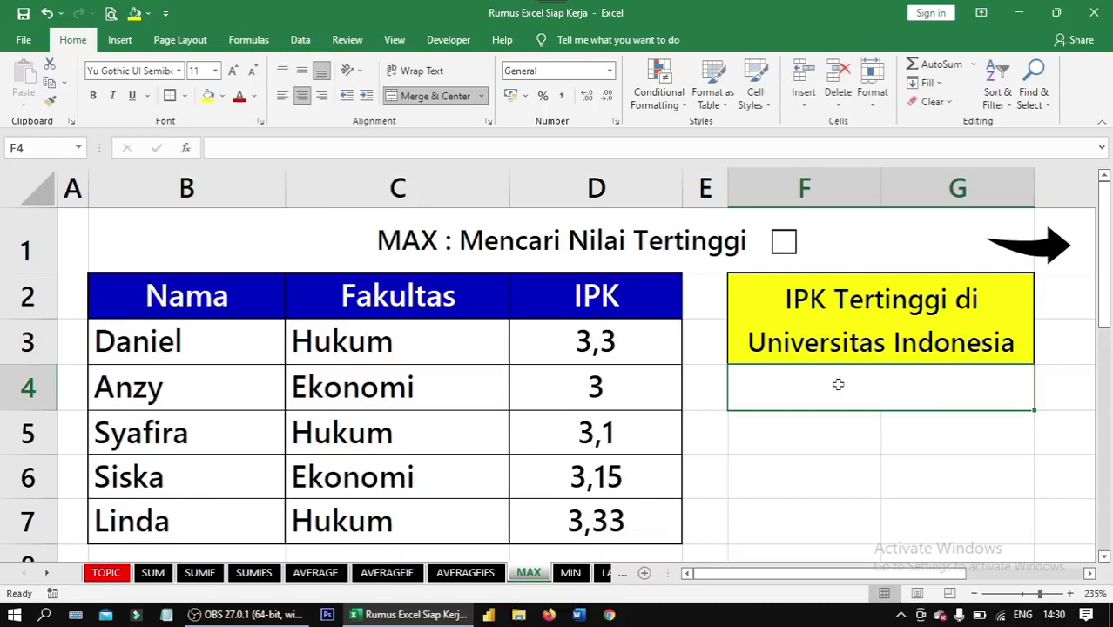
{"action": "type", "text": "=max"}
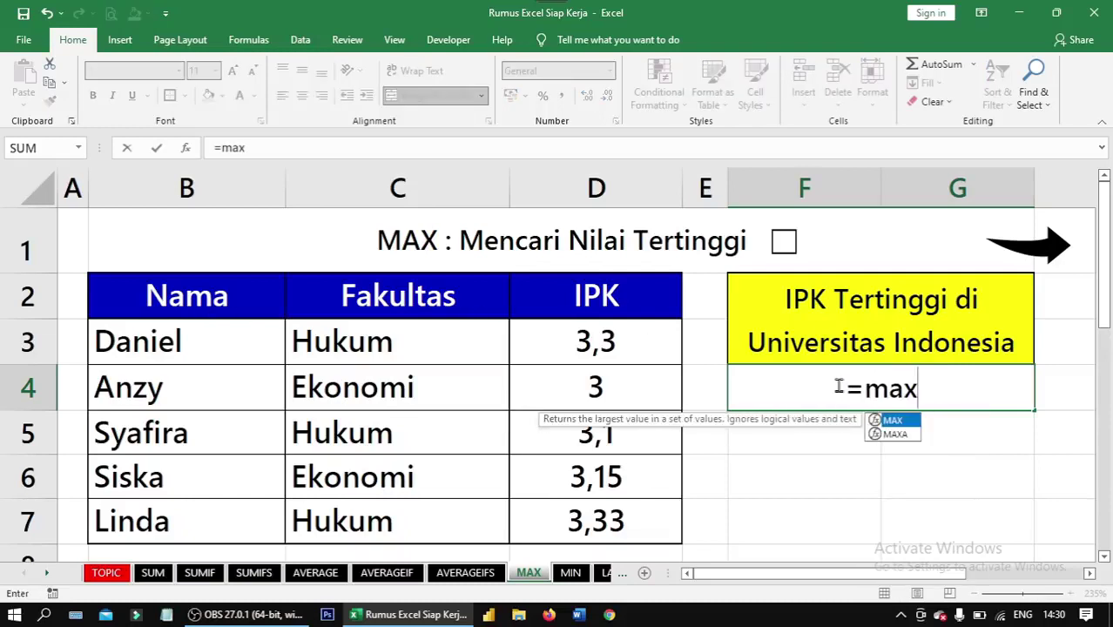
{"action": "key", "text": "Tab"}
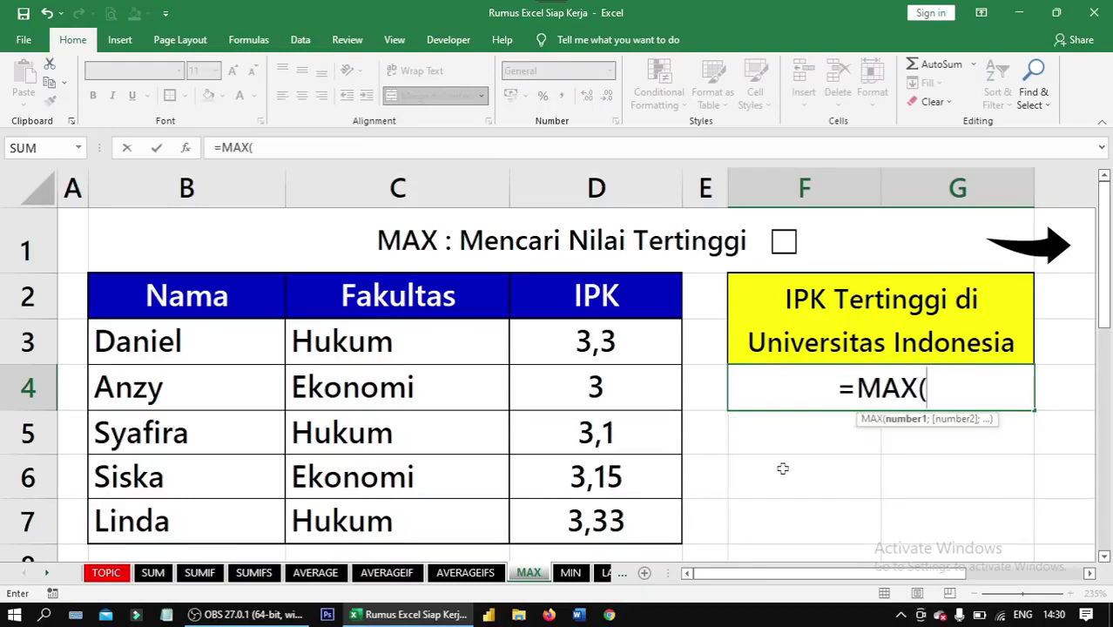
{"action": "left_click", "coordinate": [601, 345]}
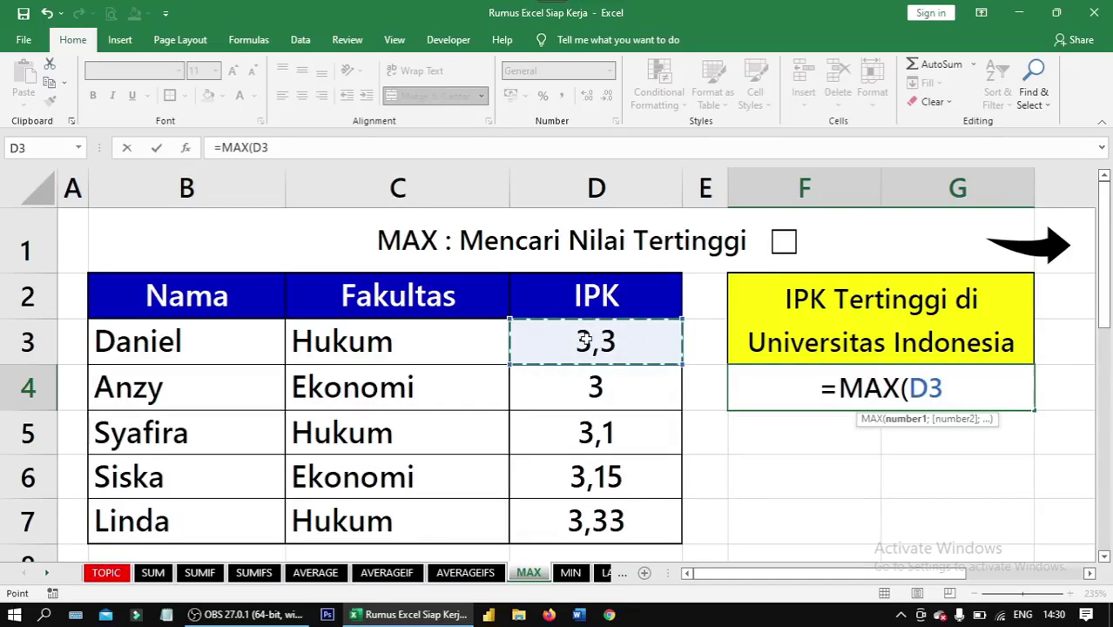
{"action": "left_click_drag", "start_coordinate": [601, 342], "coordinate": [599, 523]}
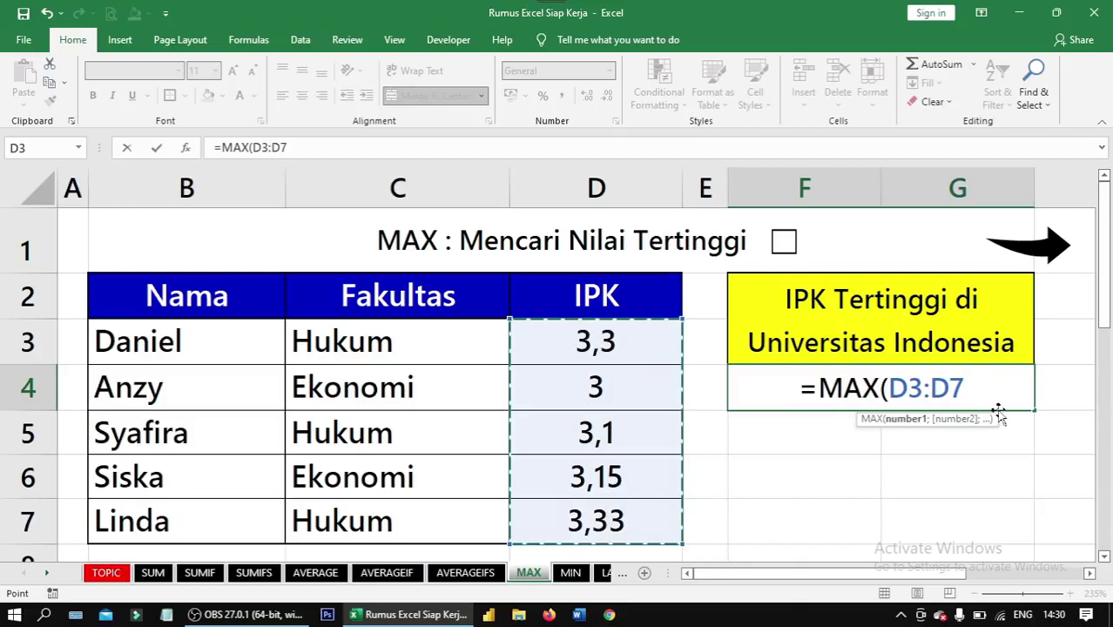
{"action": "type", "text": ")"}
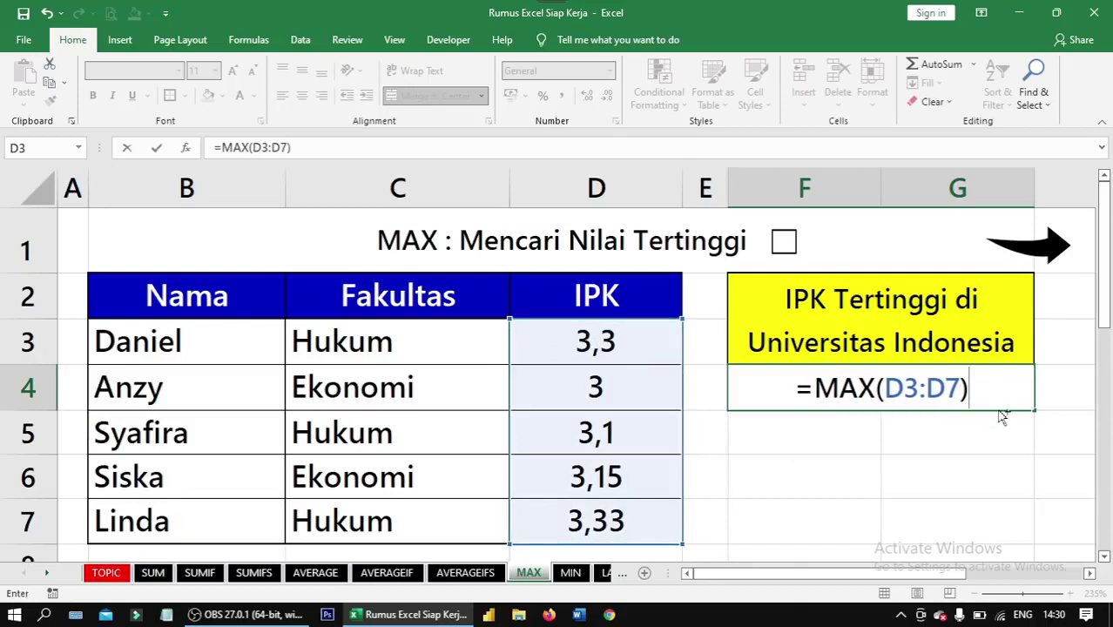
{"action": "key", "text": "Return"}
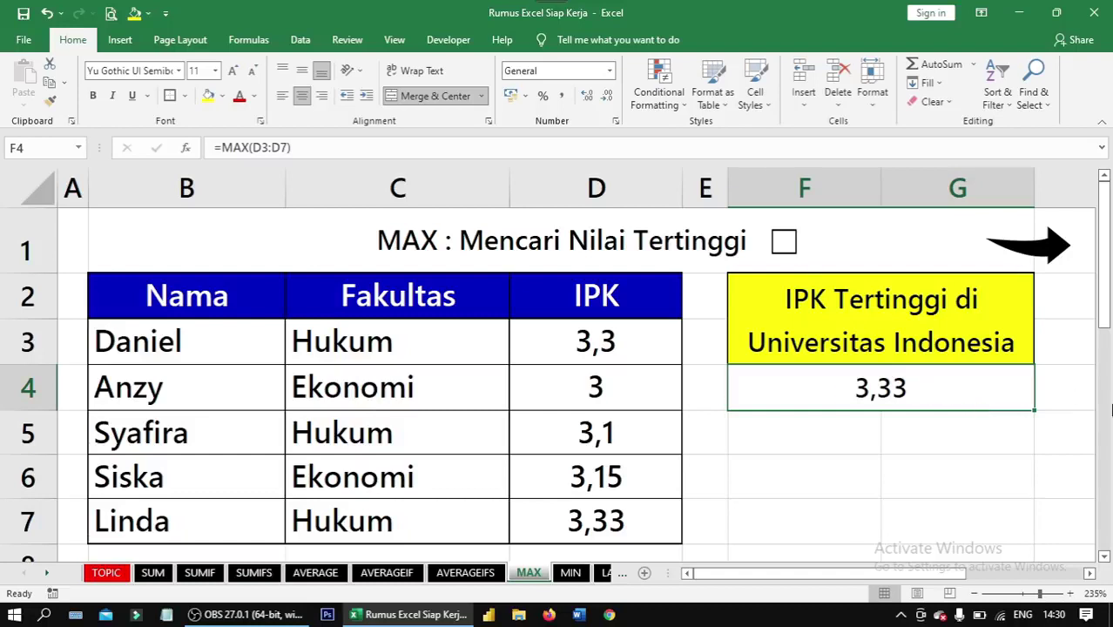
Tick the MAX topic as done after reviewing the table B2:D7, and go to the MIN sheet.
{"action": "left_click_drag", "start_coordinate": [218, 288], "coordinate": [580, 516]}
{"action": "left_click", "coordinate": [820, 396]}
{"action": "left_click", "coordinate": [785, 244]}
{"action": "left_click", "coordinate": [1062, 255]}
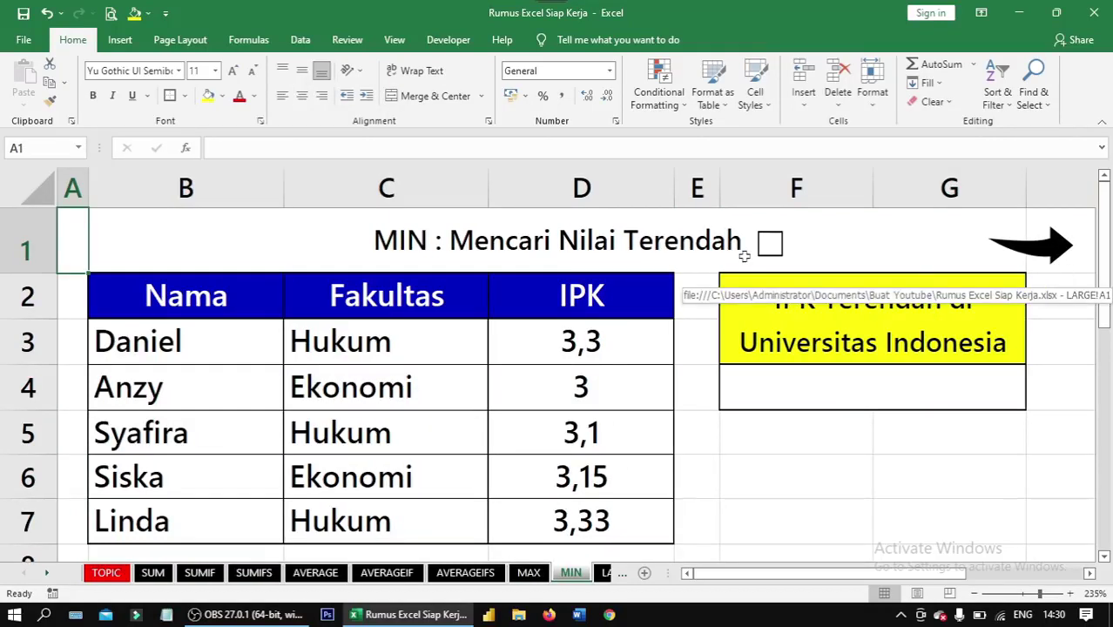
Enter =MIN(D3:D7) in F4 for the lowest IPK.
{"action": "left_click", "coordinate": [811, 387]}
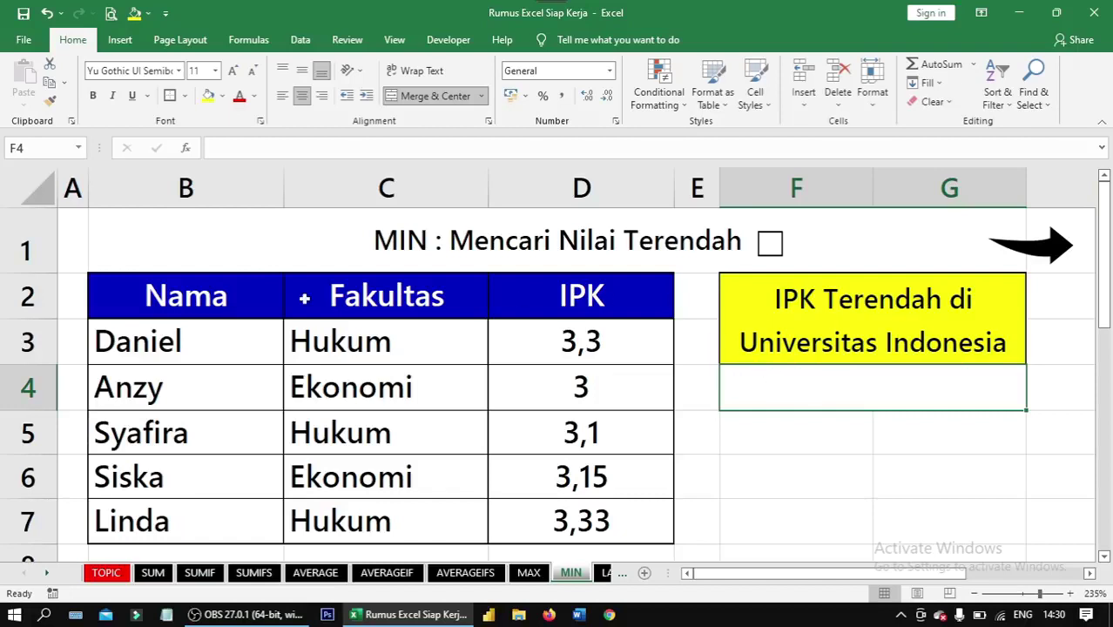
{"action": "left_click_drag", "start_coordinate": [218, 296], "coordinate": [627, 515]}
{"action": "left_click", "coordinate": [811, 386]}
{"action": "type", "text": "=min"}
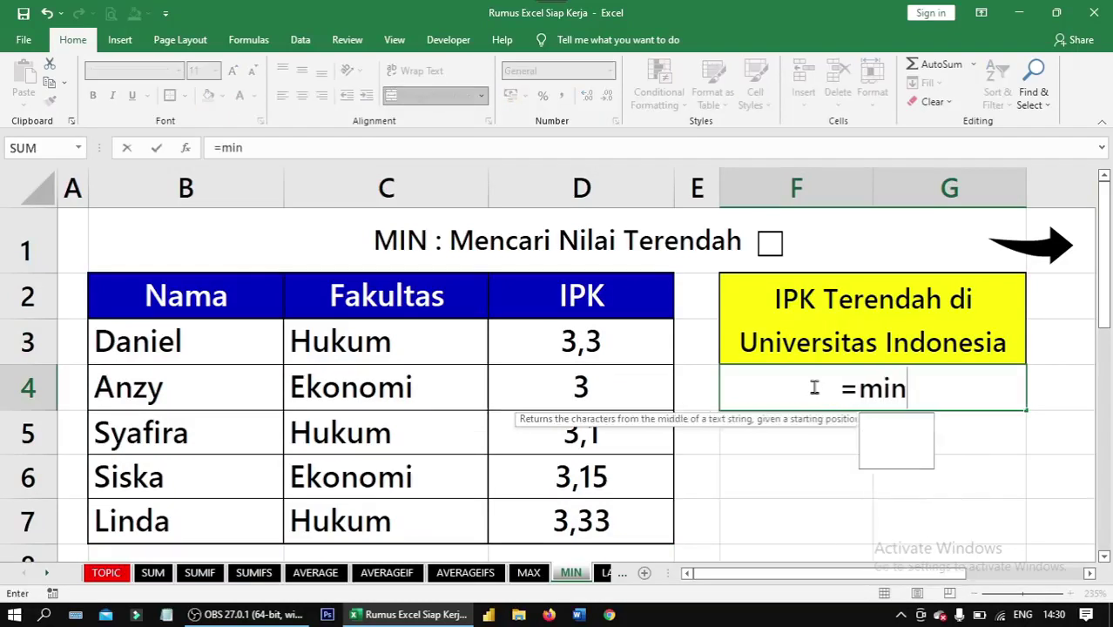
{"action": "key", "text": "Tab"}
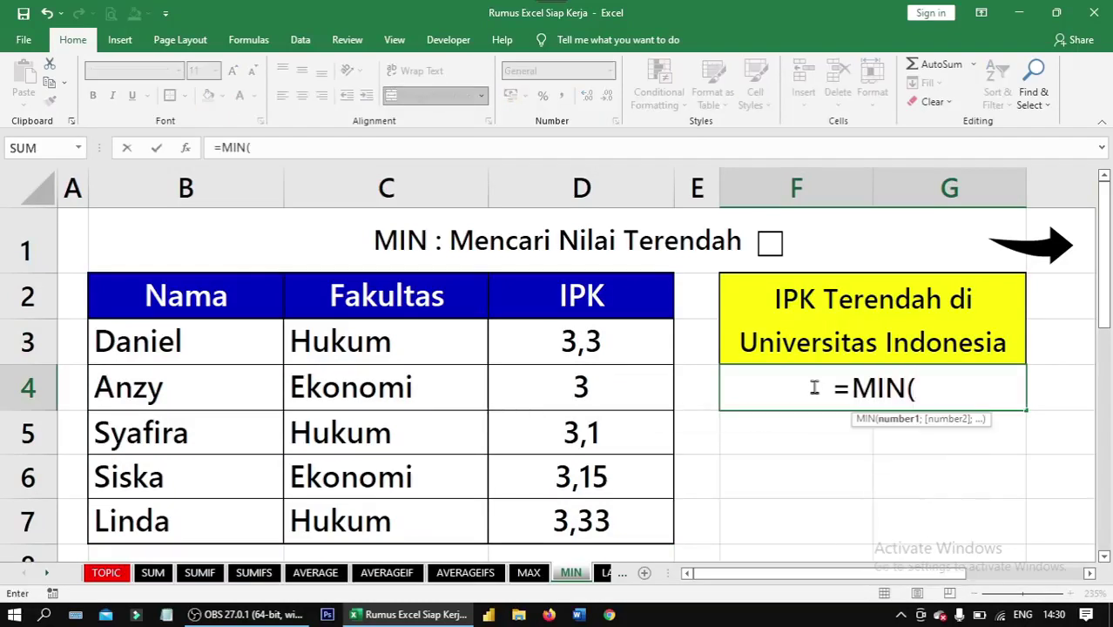
{"action": "left_click", "coordinate": [624, 347]}
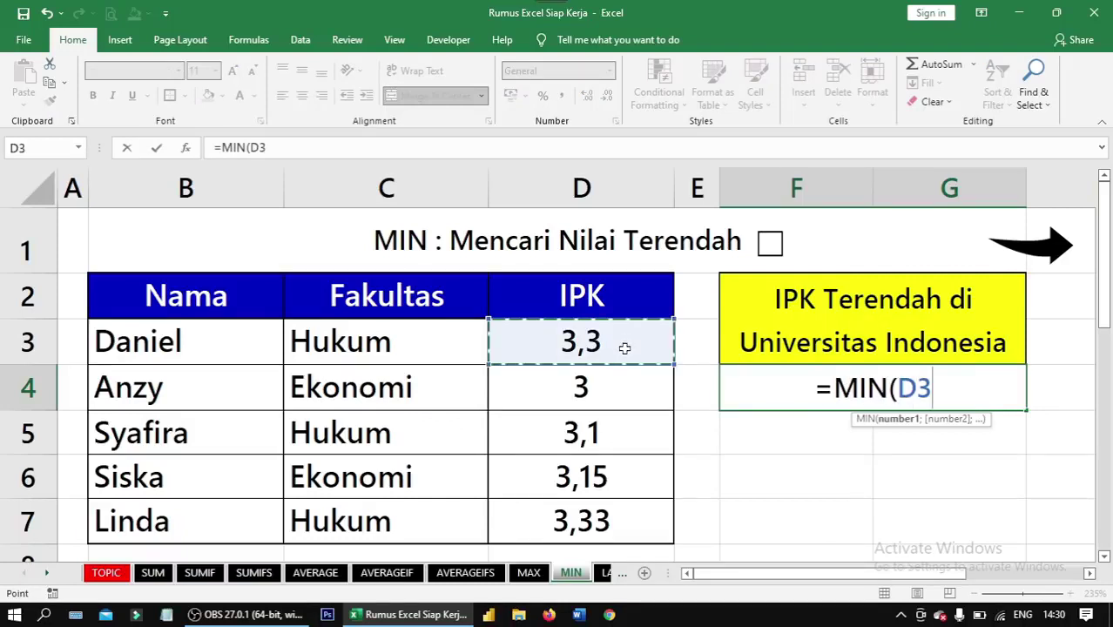
{"action": "left_click_drag", "start_coordinate": [625, 347], "coordinate": [645, 512]}
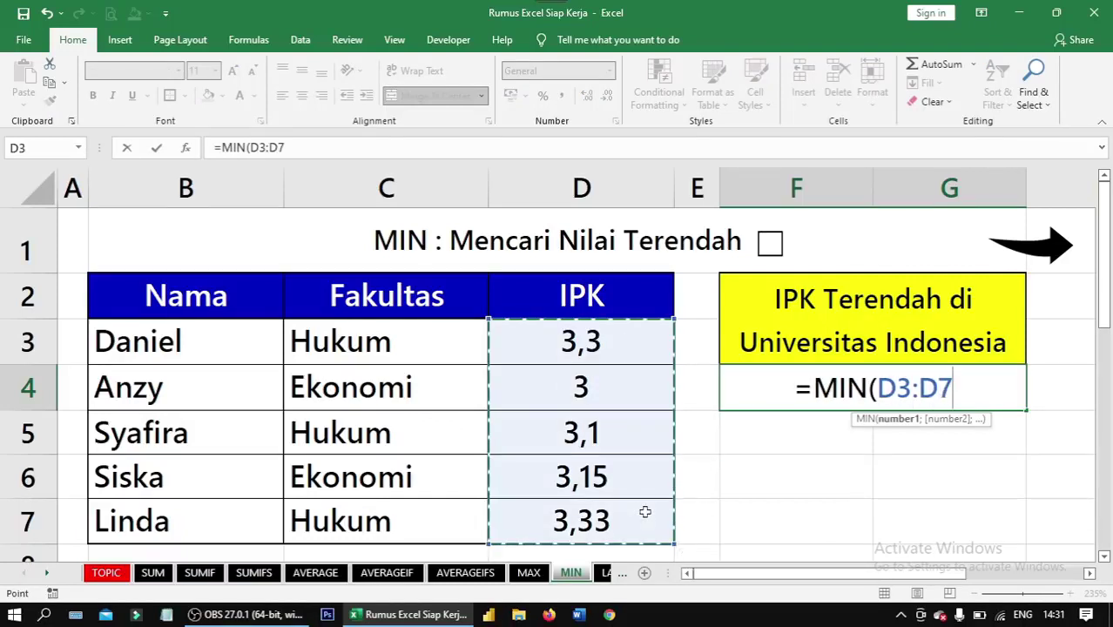
{"action": "type", "text": ")"}
{"action": "key", "text": "ctrl+Return"}
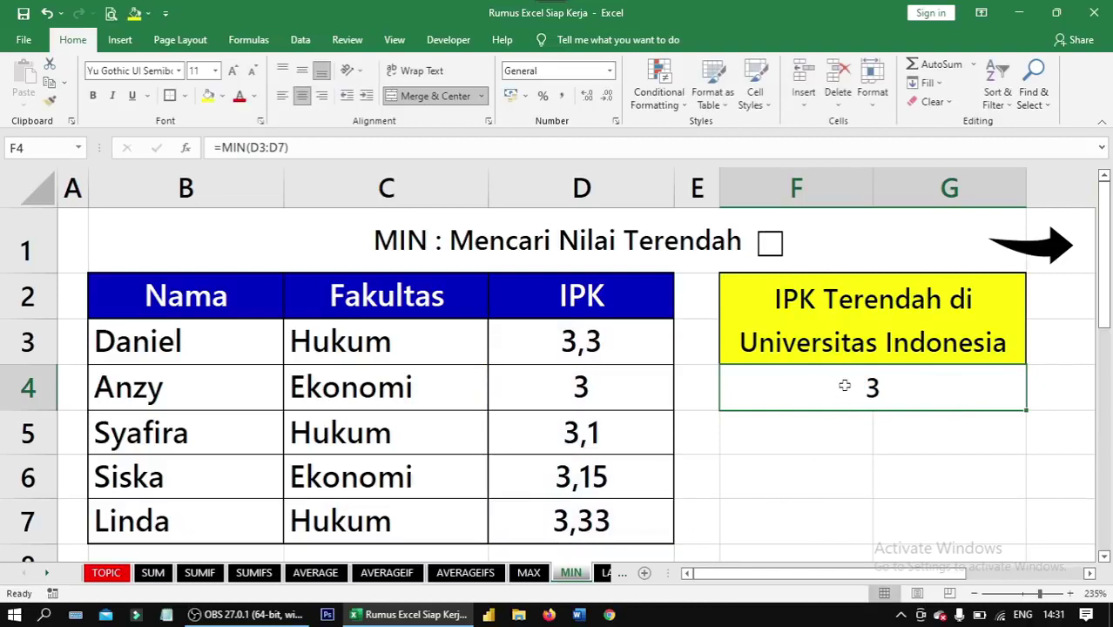
Check the table B2:D7 against the MIN formula in F4, and go to the LARGE sheet.
{"action": "left_click_drag", "start_coordinate": [189, 309], "coordinate": [610, 512]}
{"action": "left_click", "coordinate": [762, 398]}
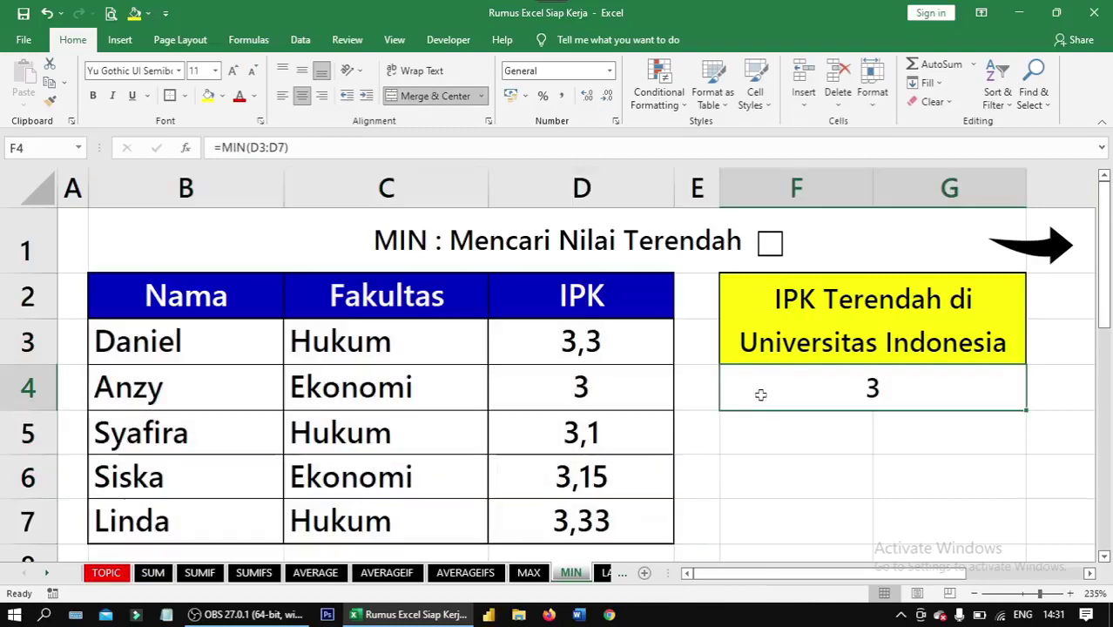
{"action": "left_click", "coordinate": [1052, 247]}
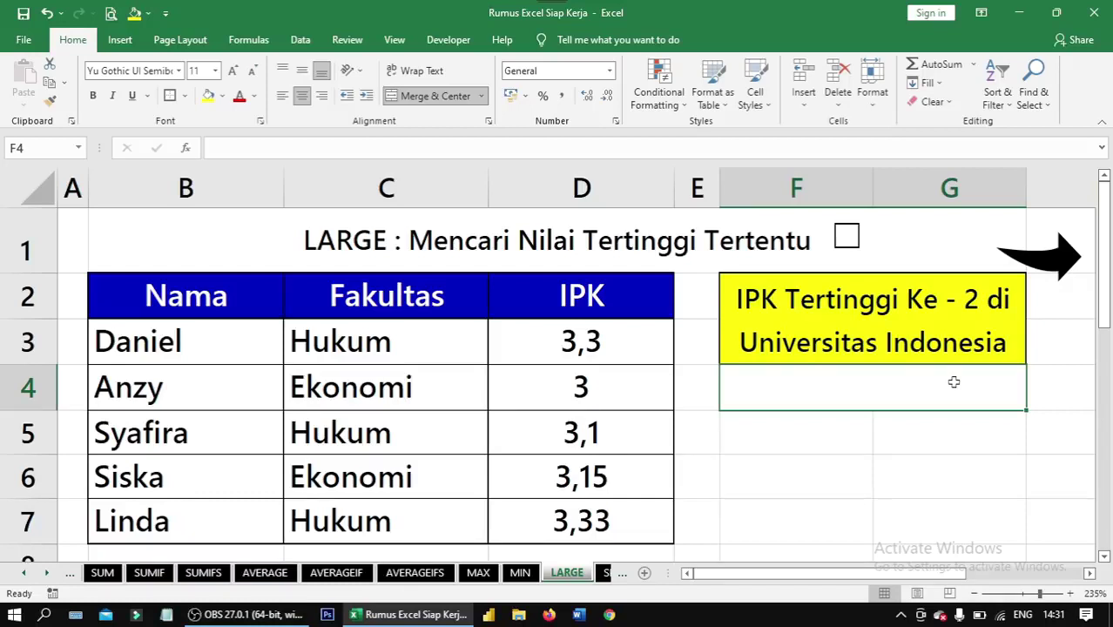
Enter =LARGE(D3:D7;2) in F4 for the second-highest IPK.
{"action": "left_click", "coordinate": [915, 345]}
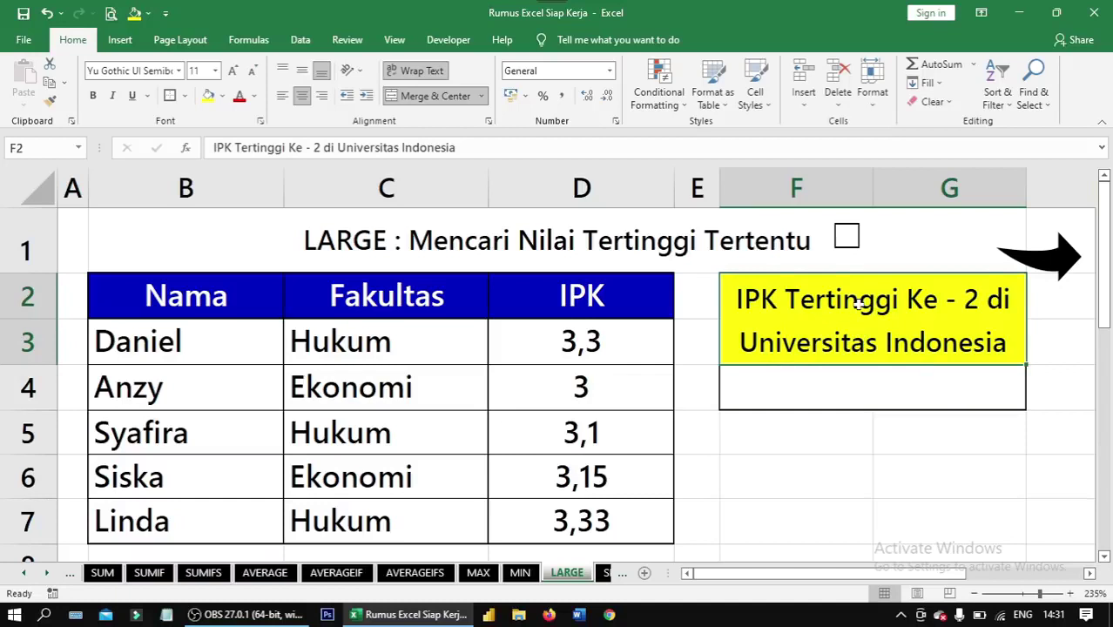
{"action": "left_click", "coordinate": [858, 393]}
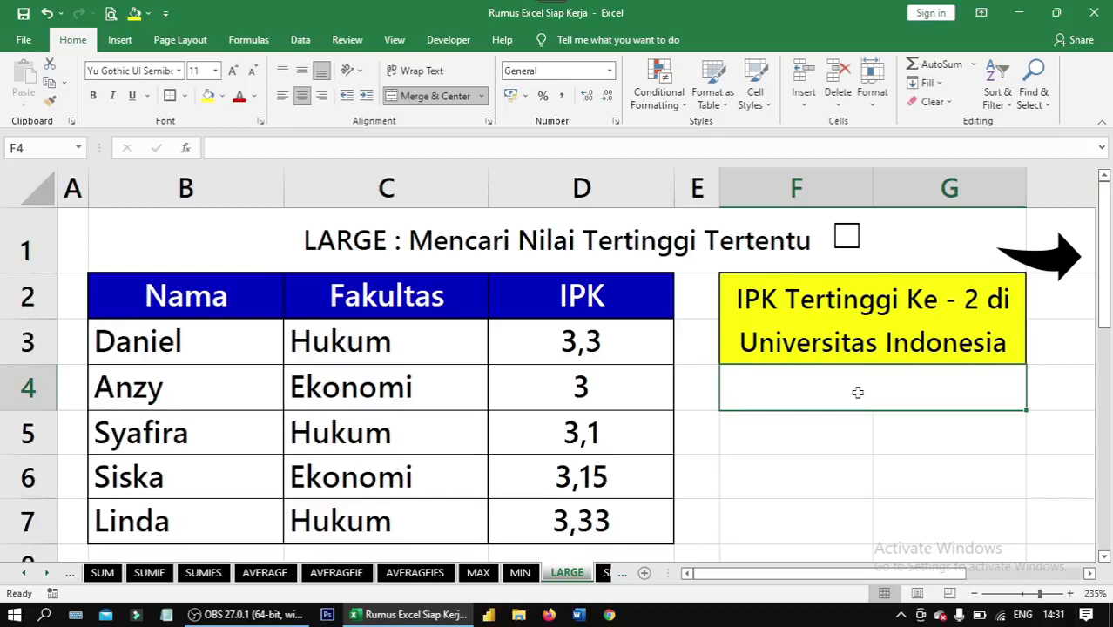
{"action": "type", "text": "=l"}
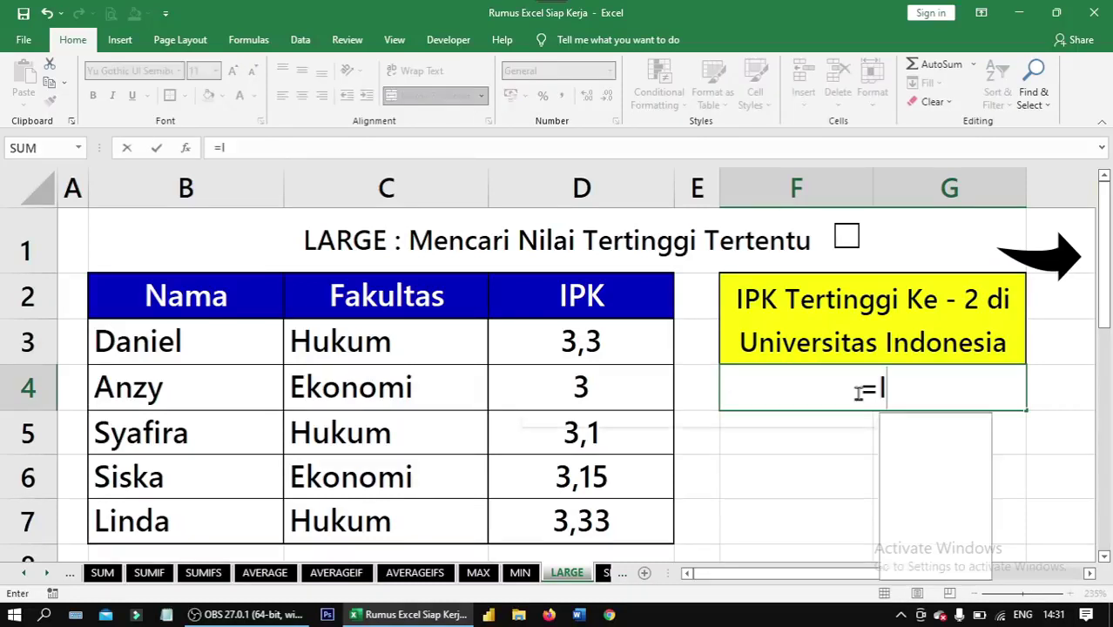
{"action": "type", "text": "arge"}
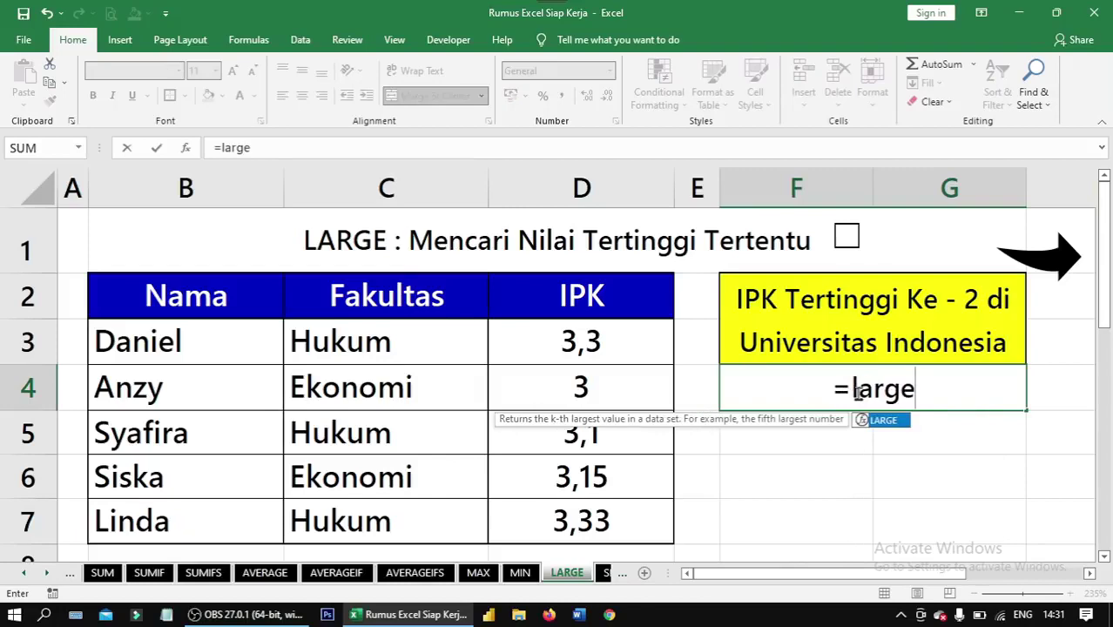
{"action": "key", "text": "Tab"}
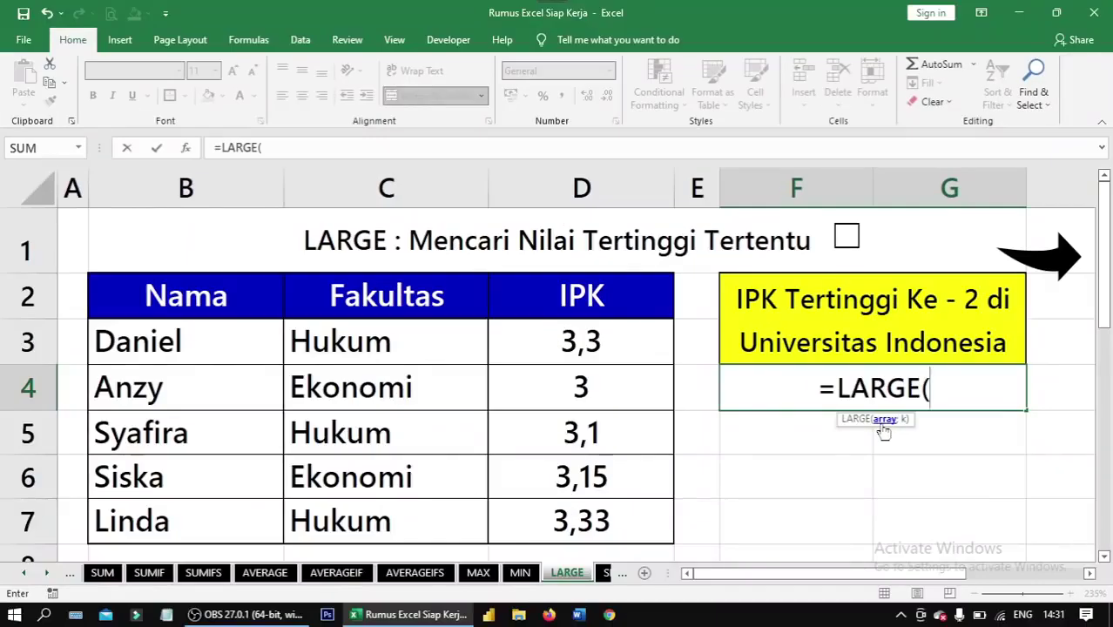
{"action": "left_click_drag", "start_coordinate": [597, 335], "coordinate": [621, 533]}
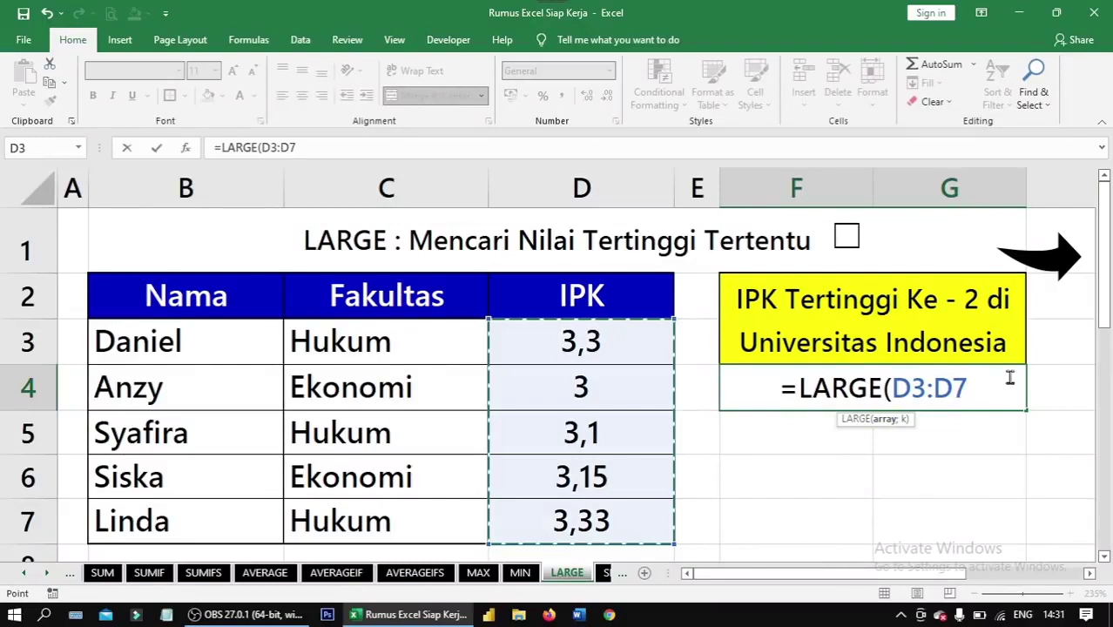
{"action": "type", "text": ";"}
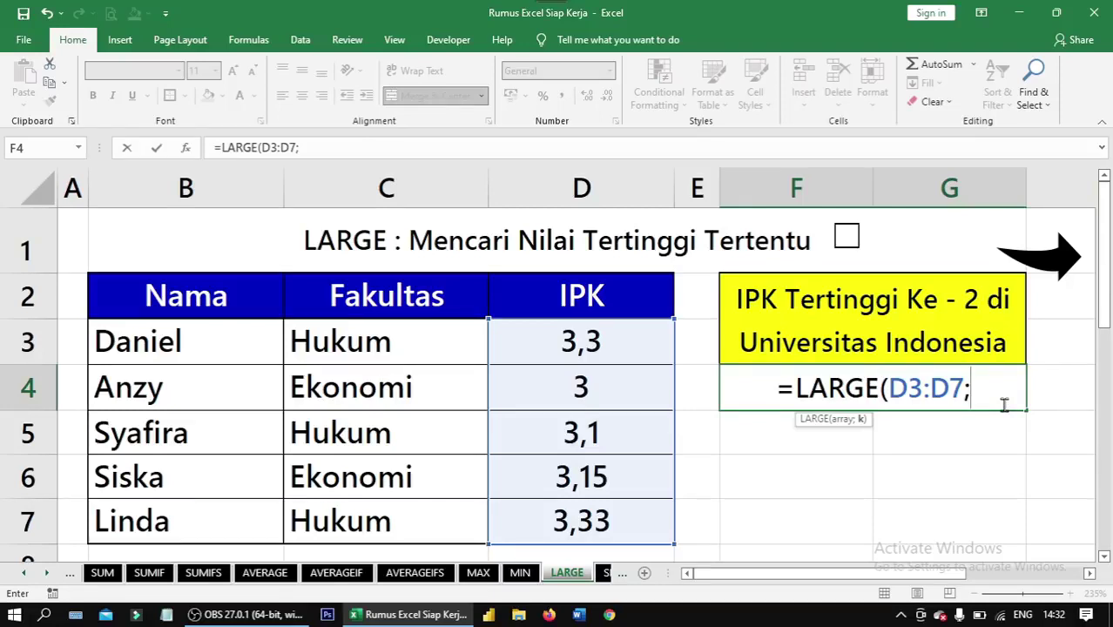
{"action": "type", "text": "2"}
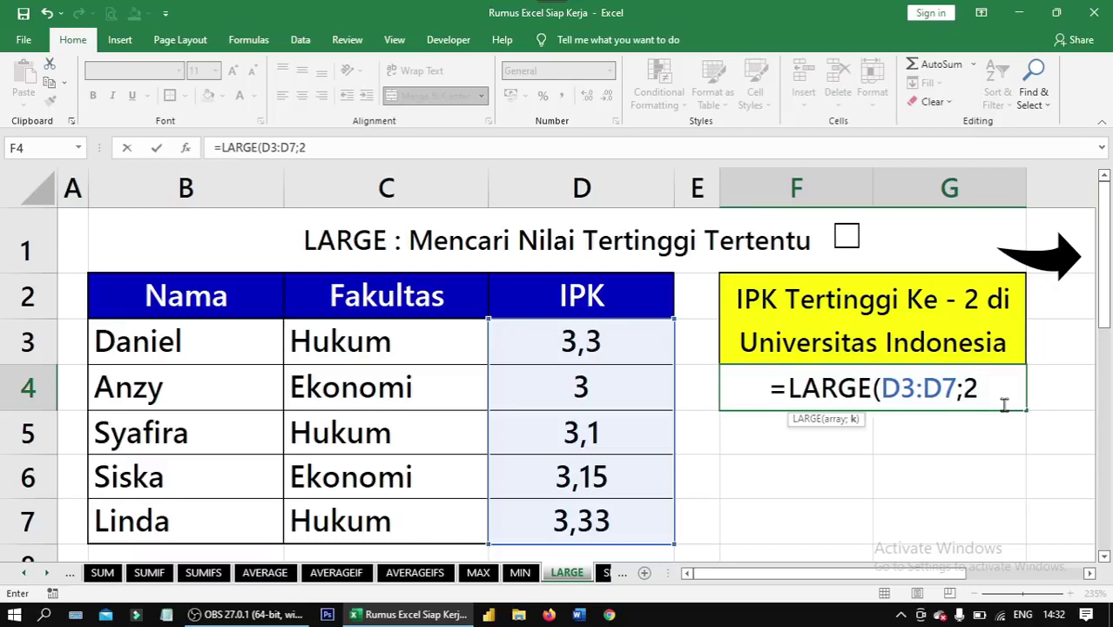
{"action": "type", "text": ")"}
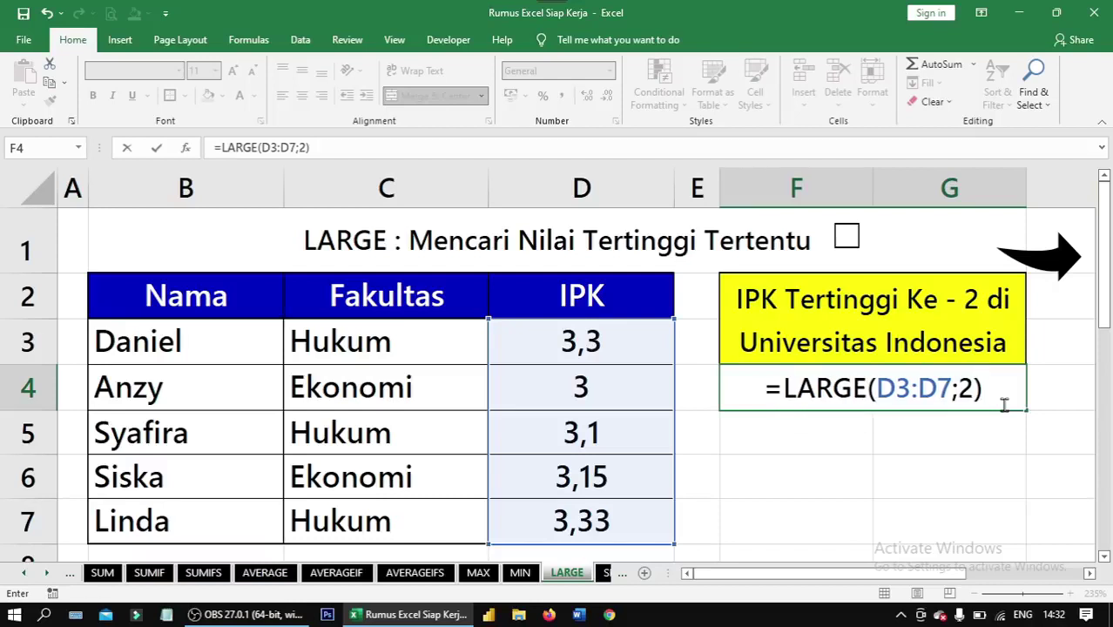
{"action": "key", "text": "Return"}
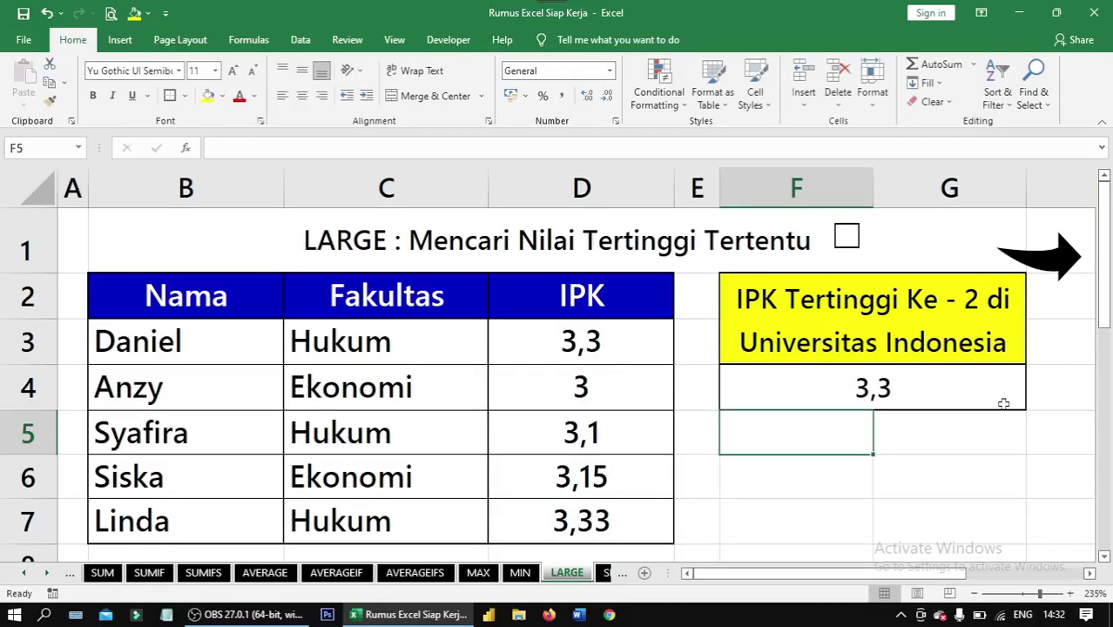
Check the formula in F4, tick the LARGE topic as done, and go to the SMALL sheet.
{"action": "left_click", "coordinate": [1003, 403]}
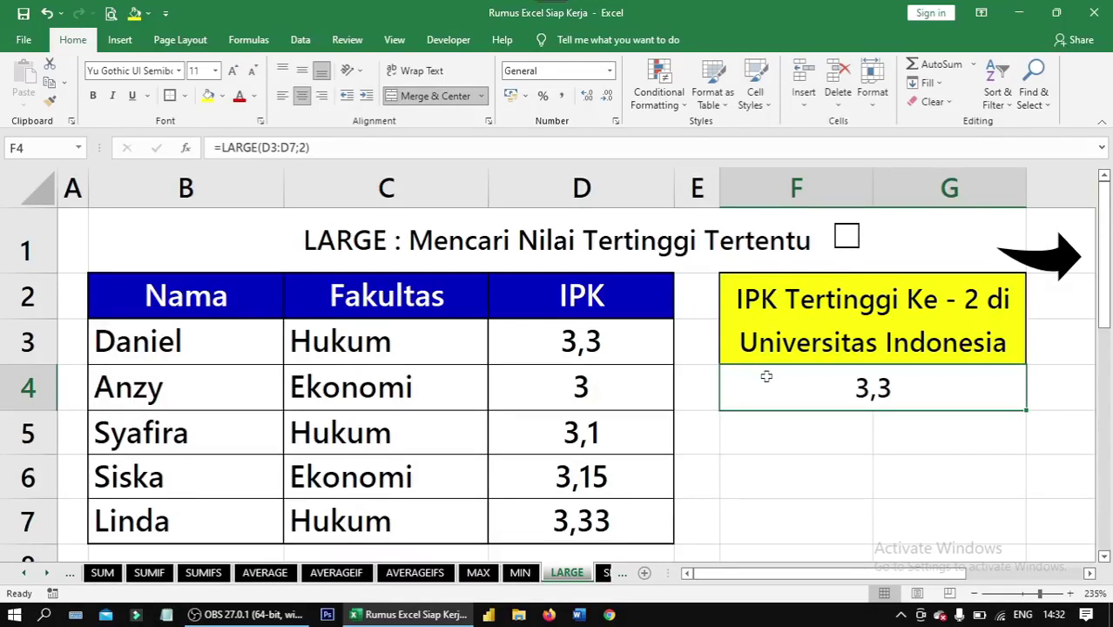
{"action": "left_click", "coordinate": [847, 239]}
{"action": "left_click", "coordinate": [1037, 260]}
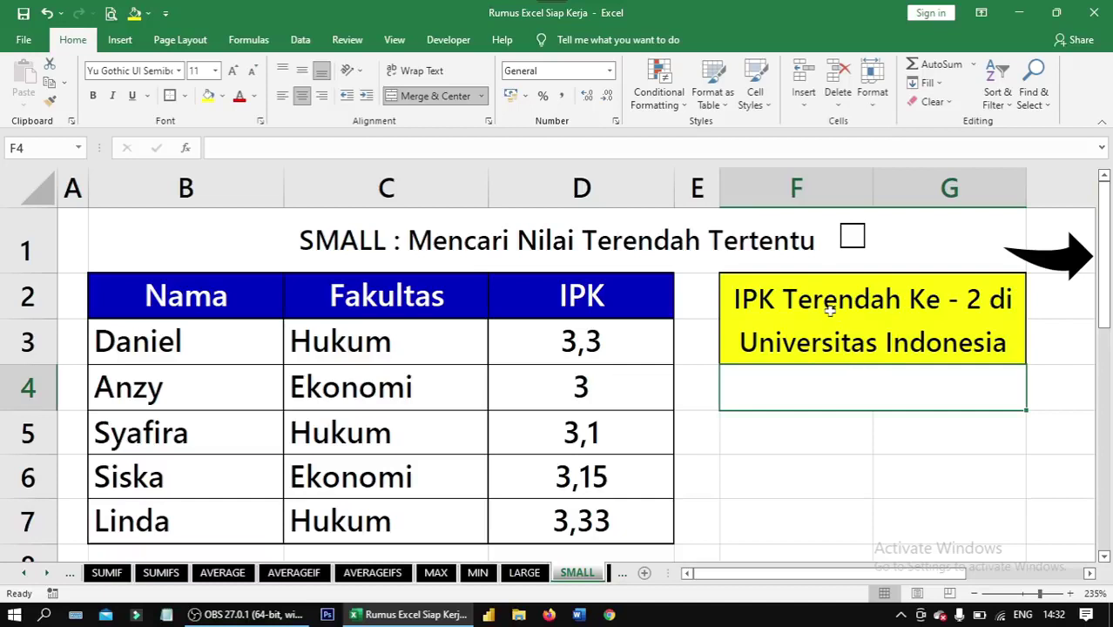
Enter =SMALL(D3:D7;2) in F4 for the second-lowest IPK.
{"action": "left_click", "coordinate": [998, 320]}
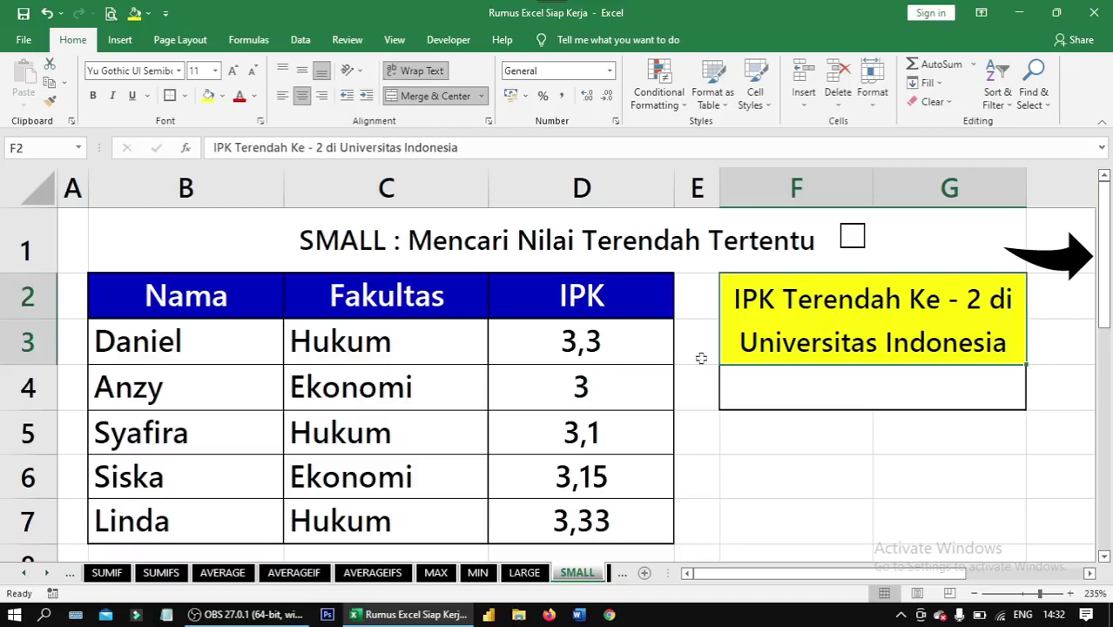
{"action": "left_click", "coordinate": [814, 395]}
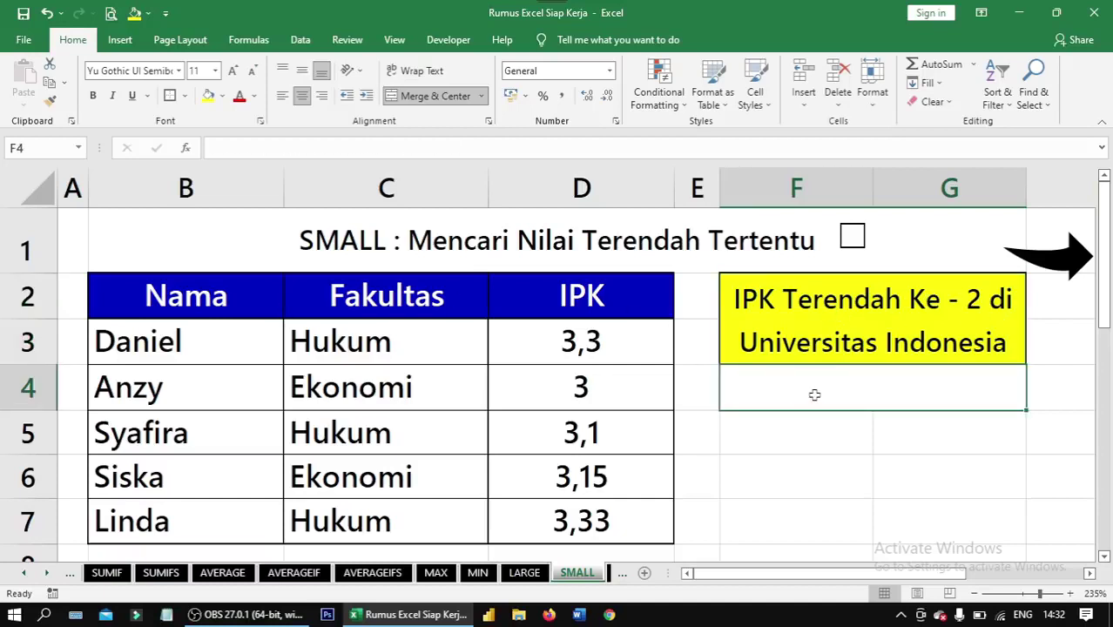
{"action": "type", "text": "=sam"}
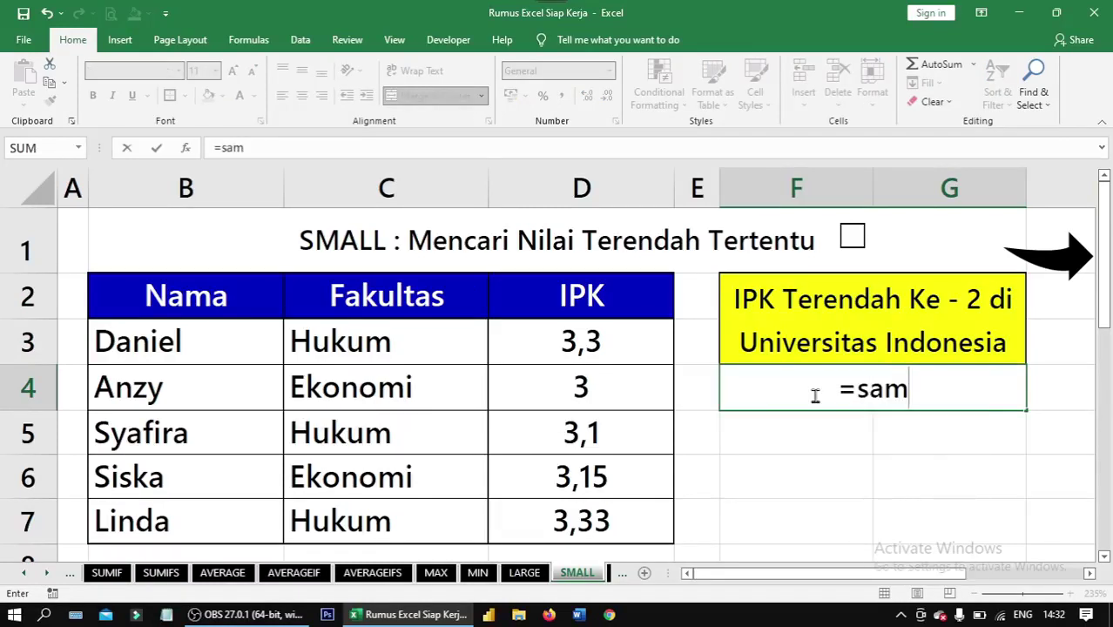
{"action": "key", "text": "BackSpace"}
{"action": "key", "text": "BackSpace"}
{"action": "type", "text": "mall"}
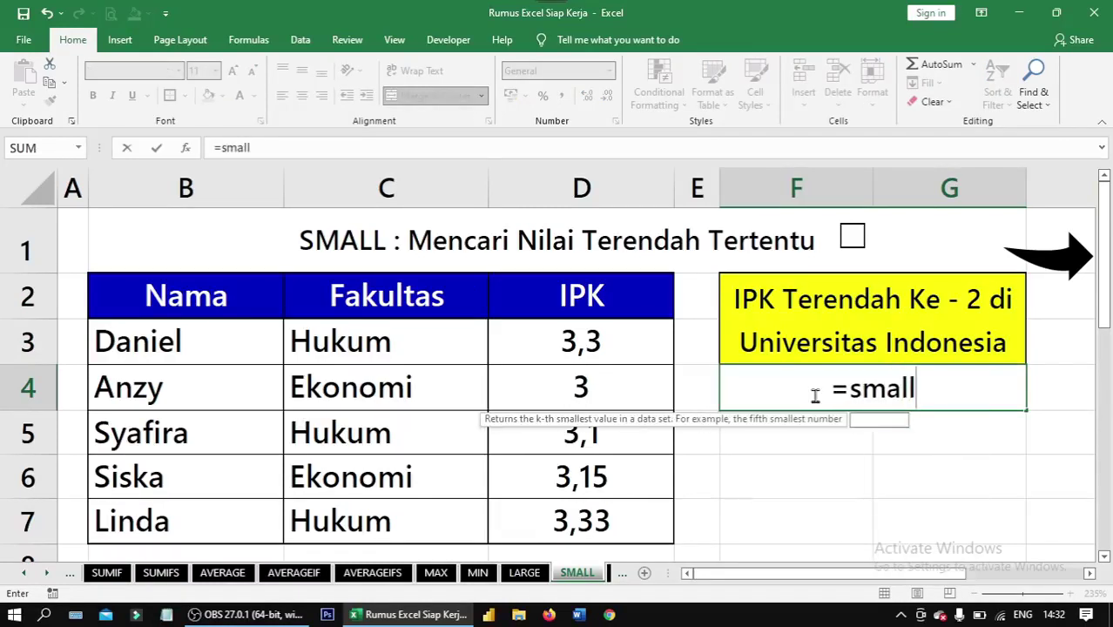
{"action": "key", "text": "Tab"}
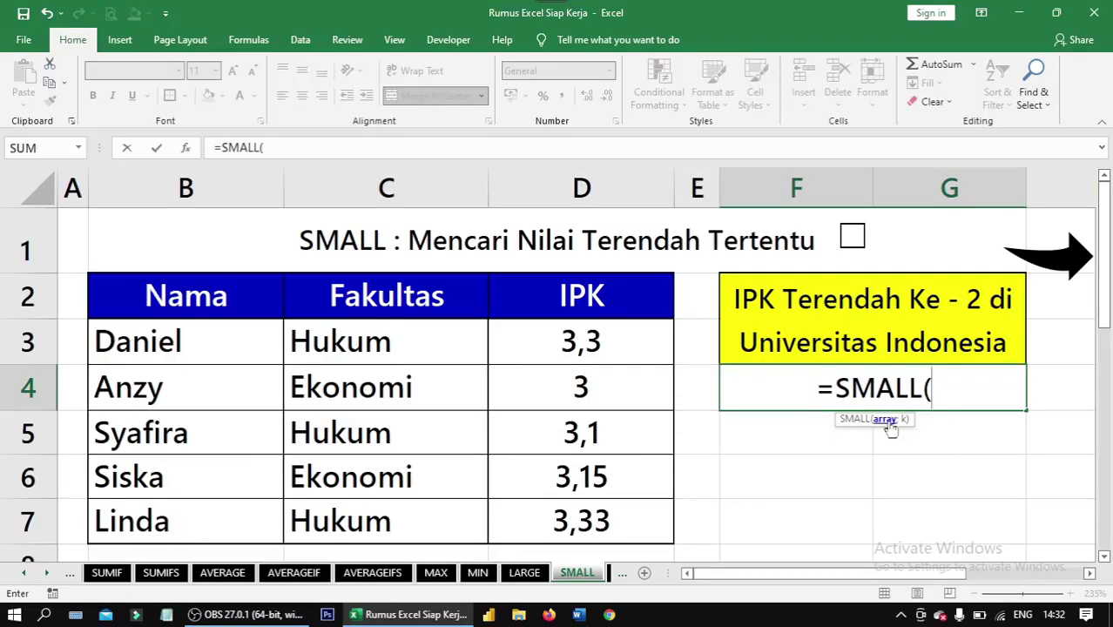
{"action": "left_click_drag", "start_coordinate": [651, 340], "coordinate": [641, 515]}
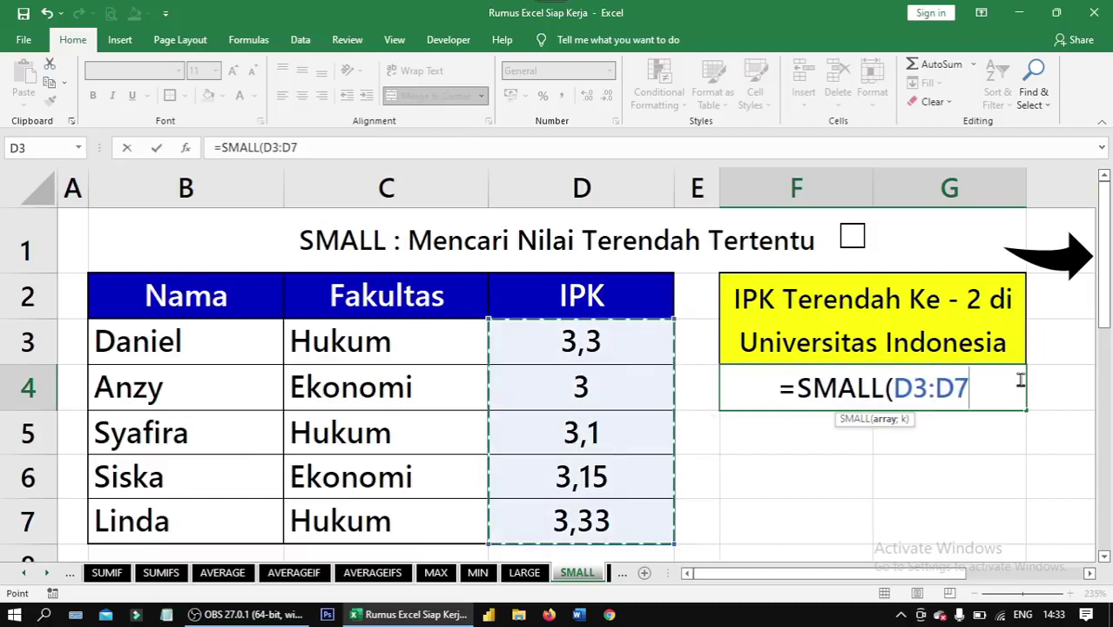
{"action": "type", "text": ";"}
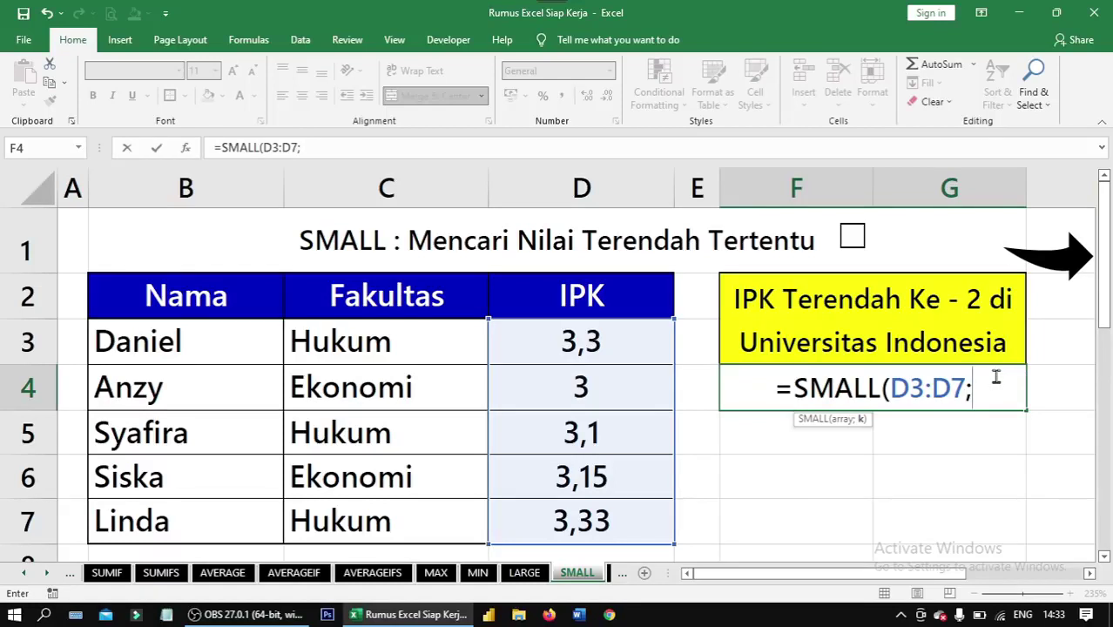
{"action": "type", "text": "2"}
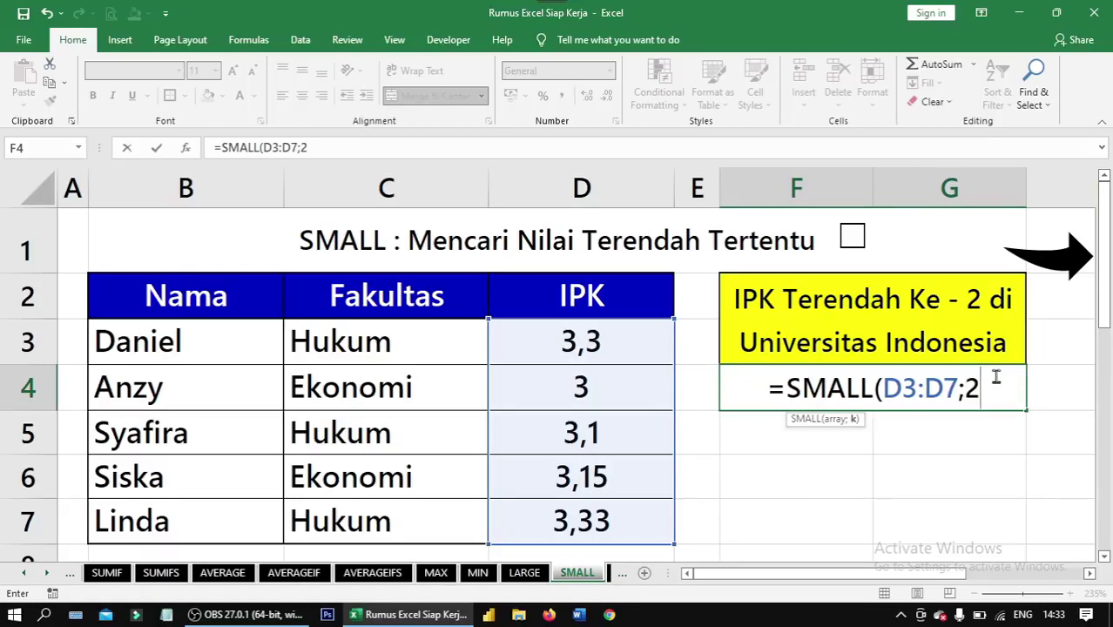
{"action": "type", "text": ")"}
{"action": "key", "text": "ctrl+Return"}
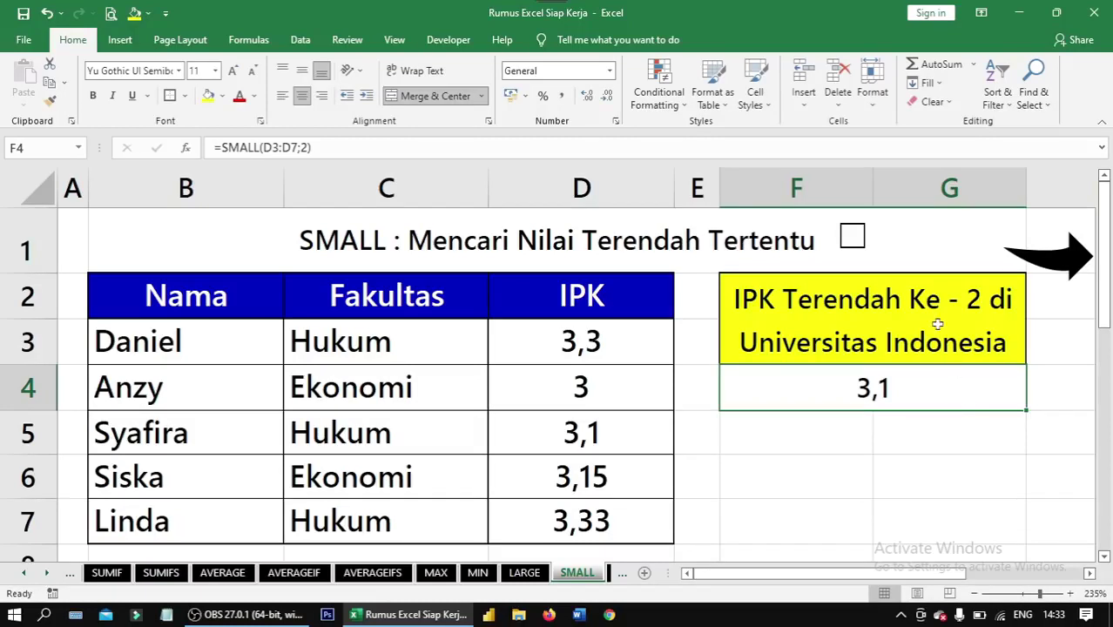
Tick the SMALL topic as done and go to cell D4 on the IF sheet.
{"action": "left_click", "coordinate": [857, 252]}
{"action": "left_click", "coordinate": [1025, 264]}
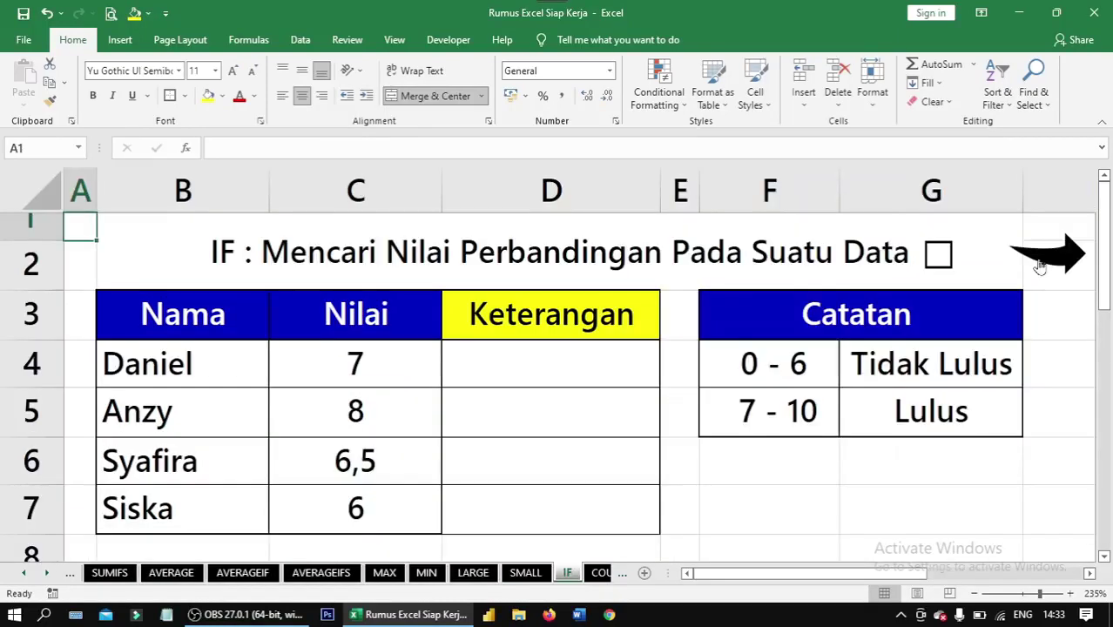
{"action": "left_click", "coordinate": [527, 361]}
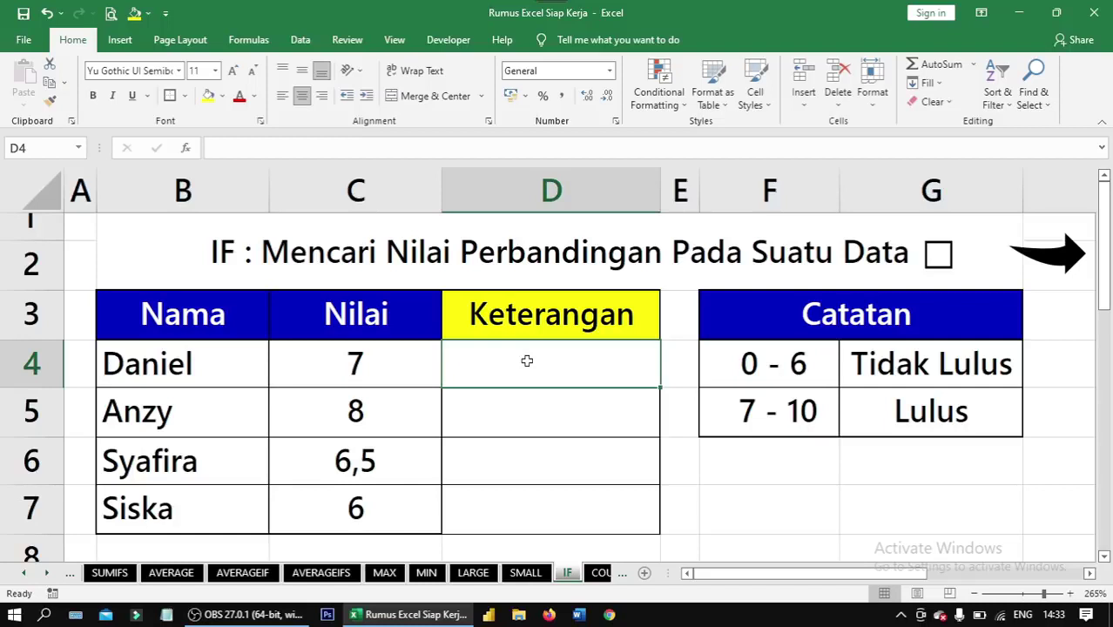
Examine the score table B3:D7 and the pass/fail score ranges in the Catatan table F3:G5.
{"action": "left_click_drag", "start_coordinate": [205, 328], "coordinate": [536, 505]}
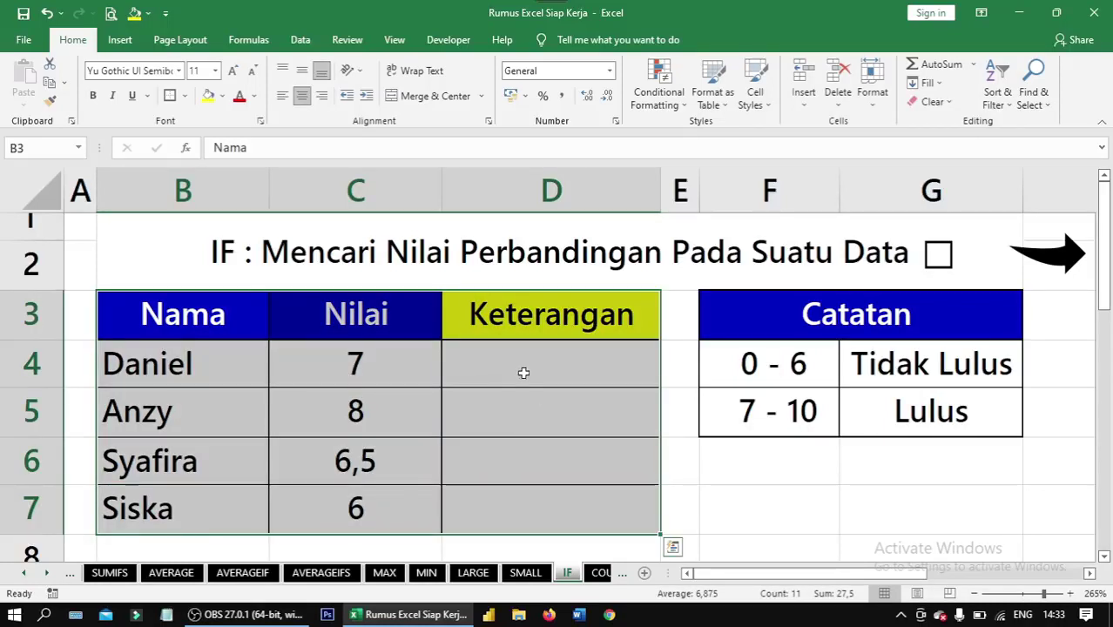
{"action": "left_click", "coordinate": [521, 370]}
{"action": "left_click_drag", "start_coordinate": [530, 318], "coordinate": [531, 353]}
{"action": "scroll", "coordinate": [273, 368], "scroll_direction": "up", "scroll_amount": 1}
{"action": "left_click", "coordinate": [554, 364]}
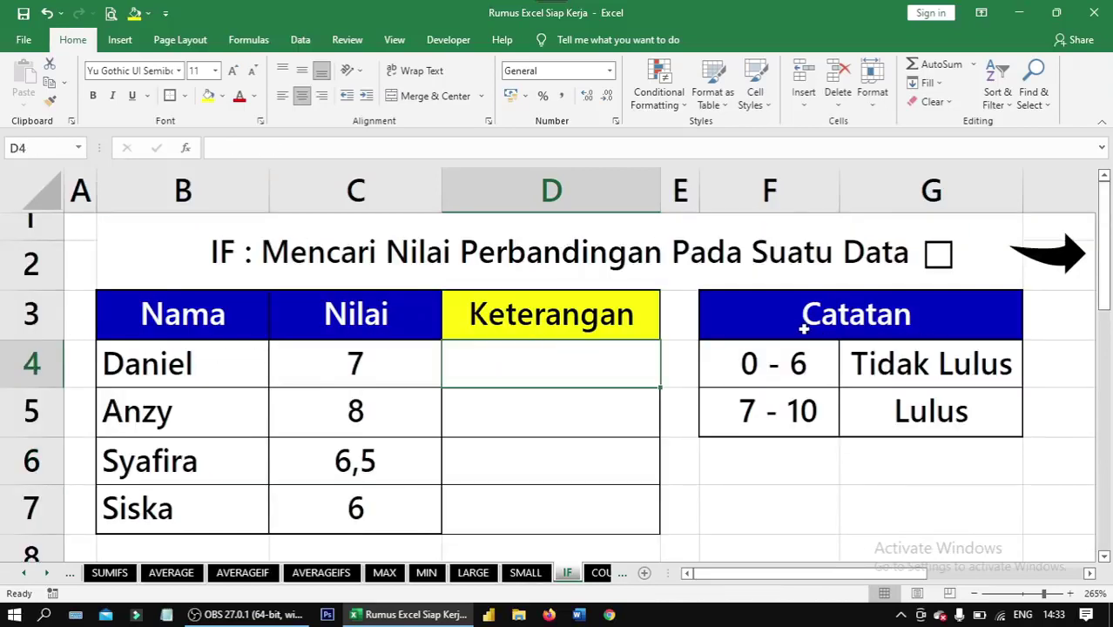
{"action": "left_click_drag", "start_coordinate": [803, 329], "coordinate": [850, 394]}
{"action": "left_click", "coordinate": [753, 357]}
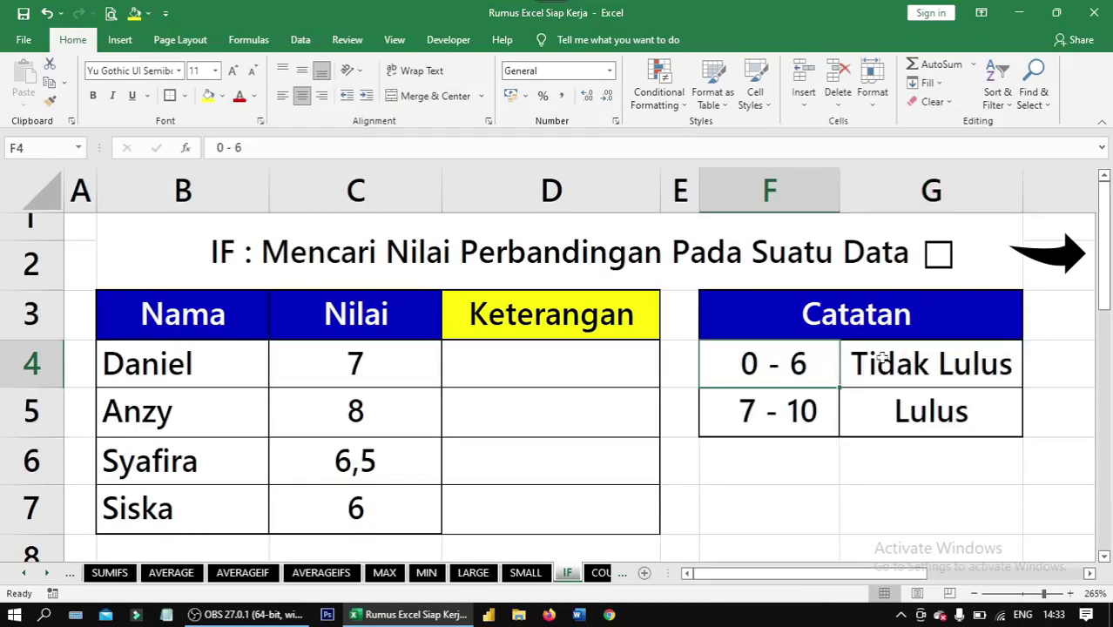
{"action": "left_click", "coordinate": [882, 358]}
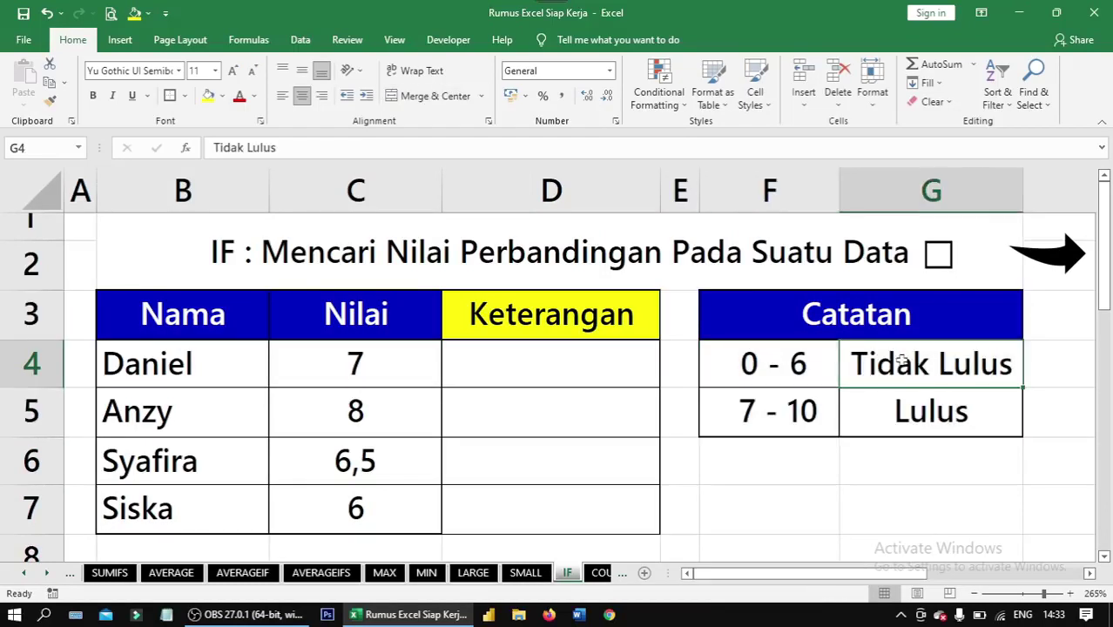
{"action": "left_click", "coordinate": [798, 420]}
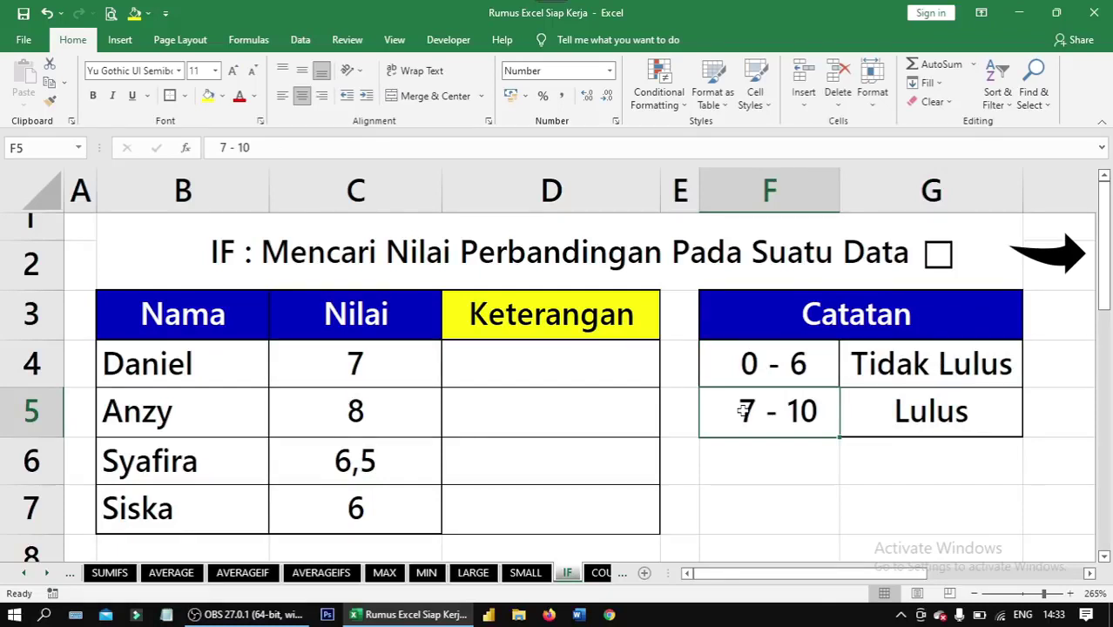
{"action": "left_click", "coordinate": [928, 431]}
Begin an IF formula in D4 with the logical test C4<7.
{"action": "left_click", "coordinate": [637, 350]}
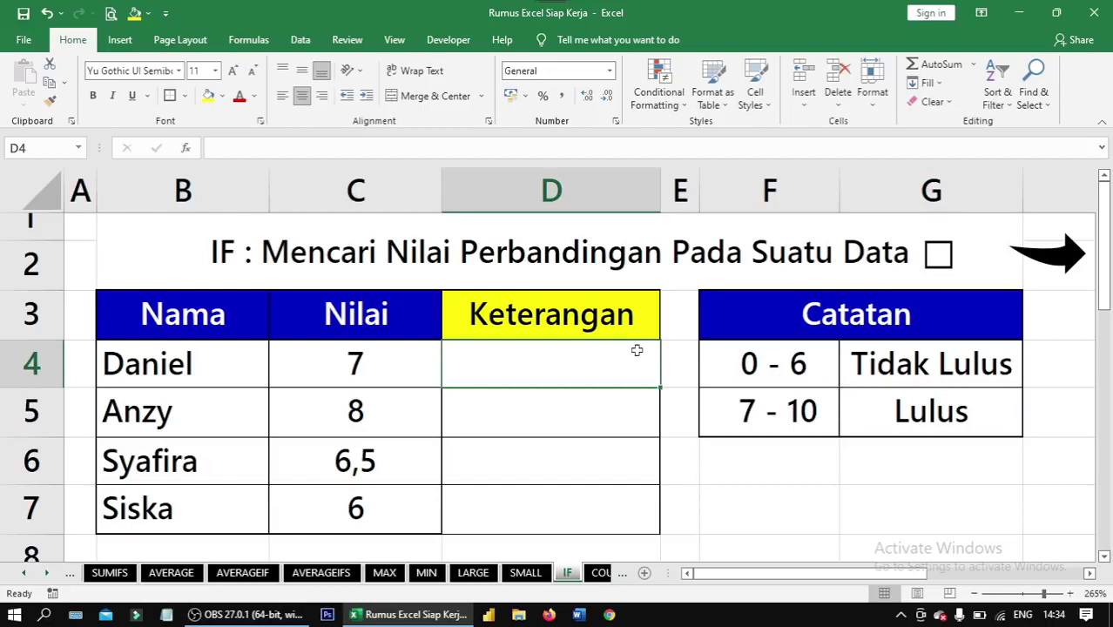
{"action": "type", "text": "=if"}
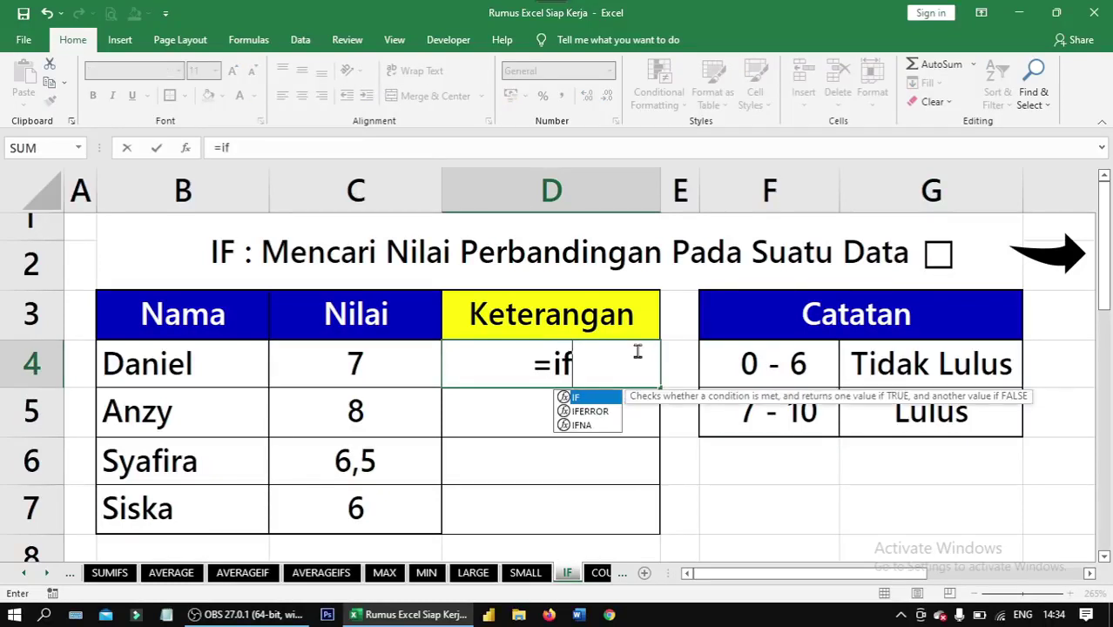
{"action": "key", "text": "Tab"}
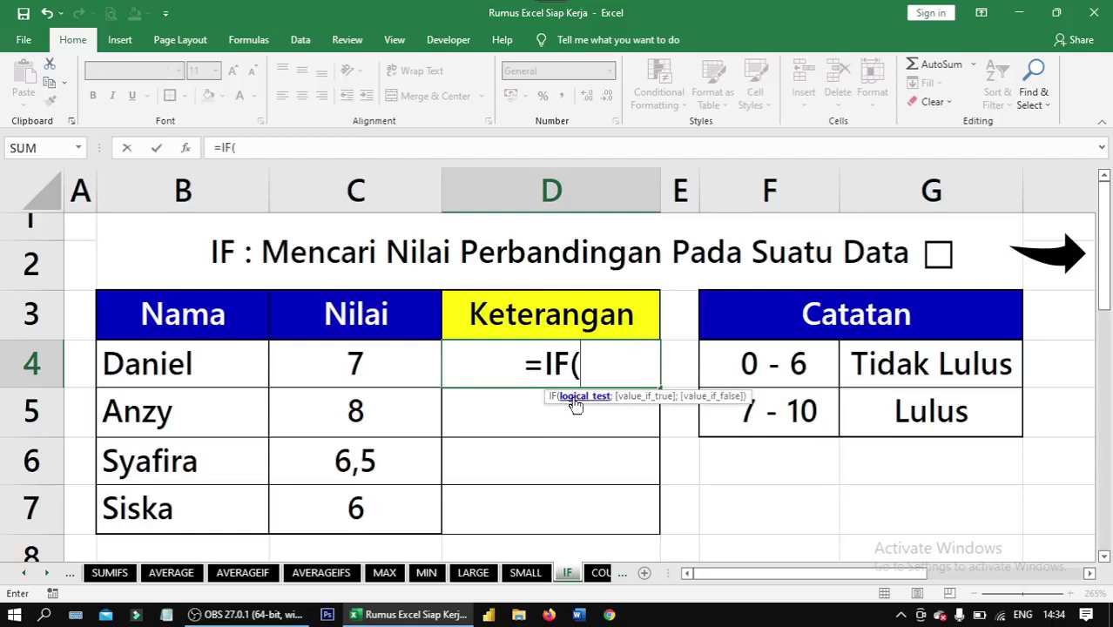
{"action": "left_click", "coordinate": [339, 373]}
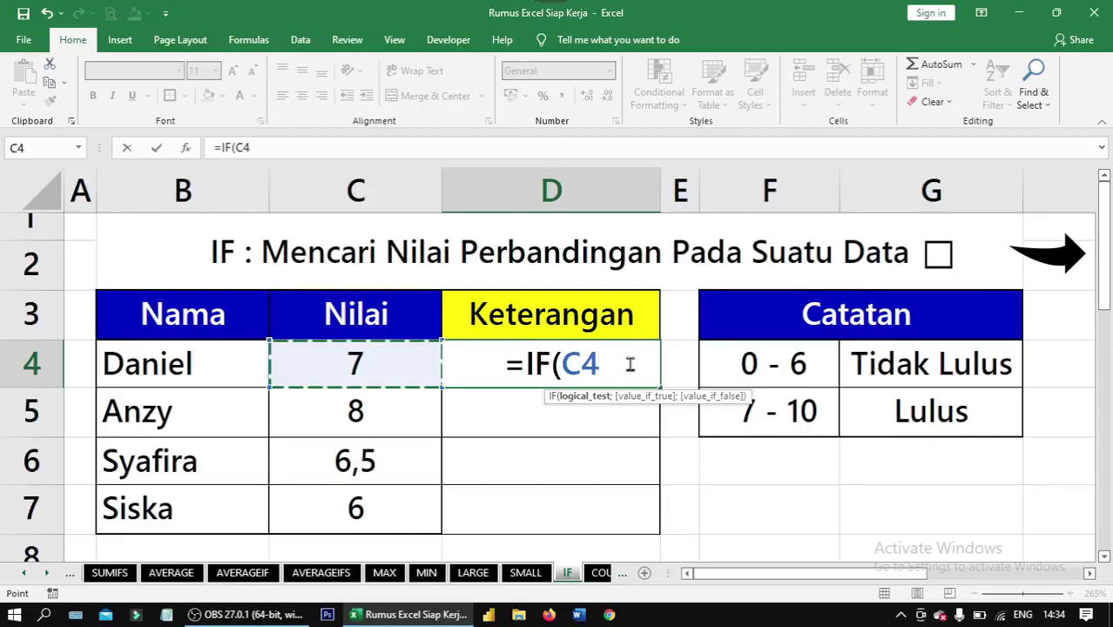
{"action": "type", "text": "<"}
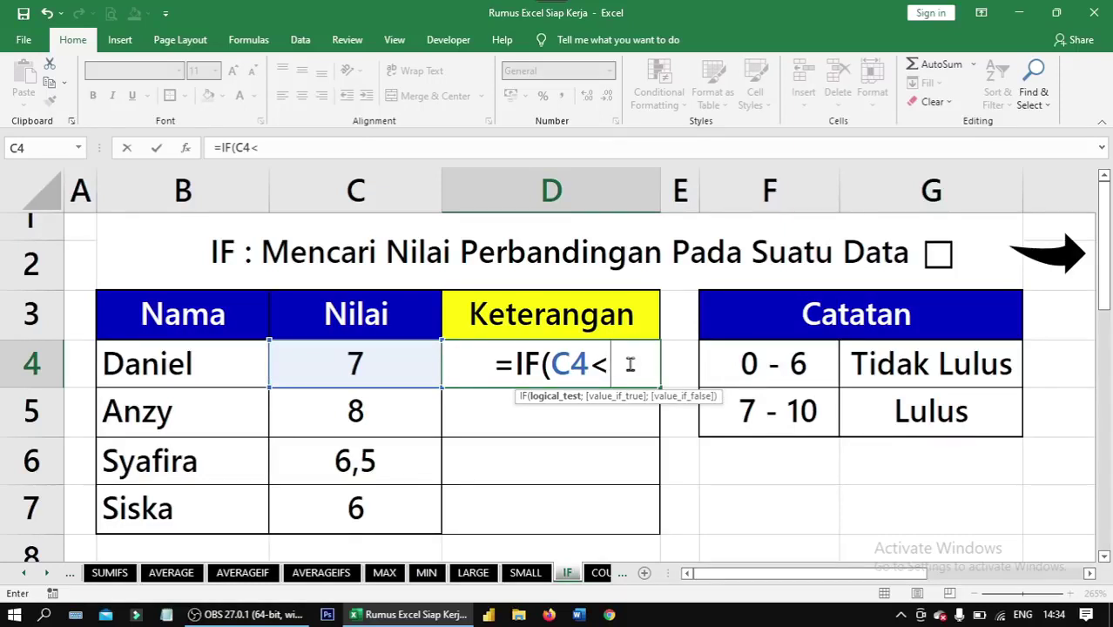
{"action": "type", "text": "7"}
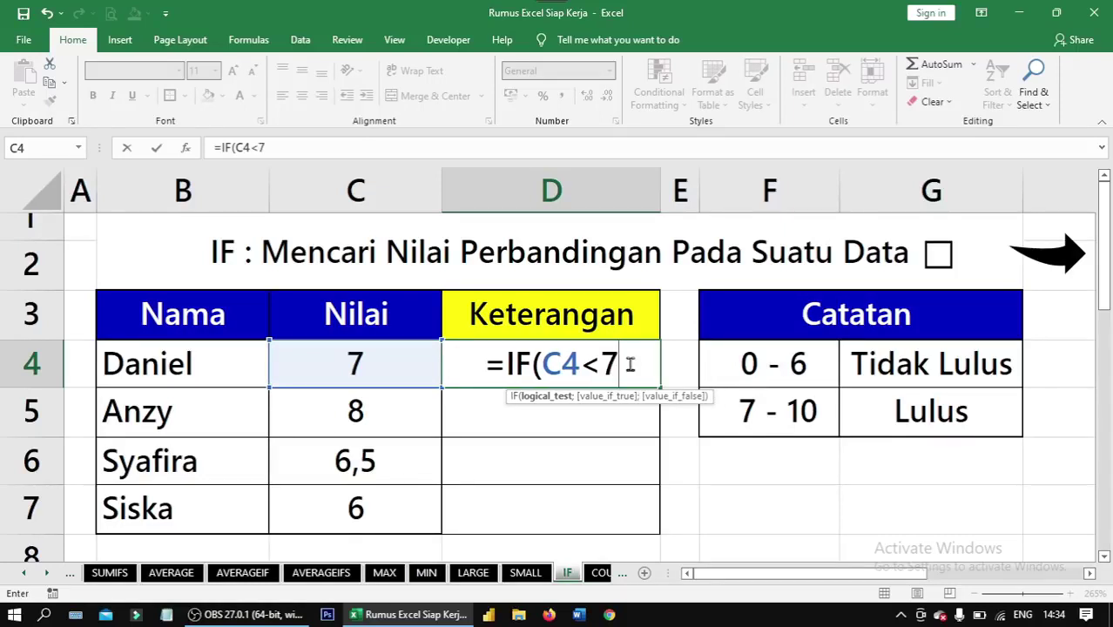
{"action": "type", "text": ";"}
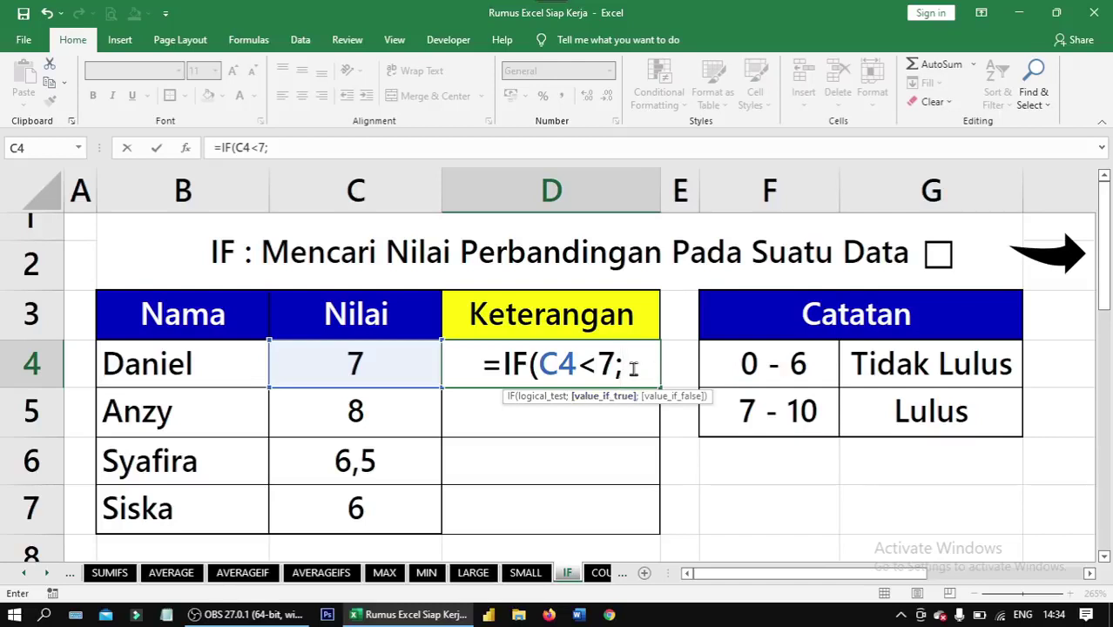
Give the IF formula in D4 "Tidak Lulus" as its value if true.
{"action": "type", "text": "\""}
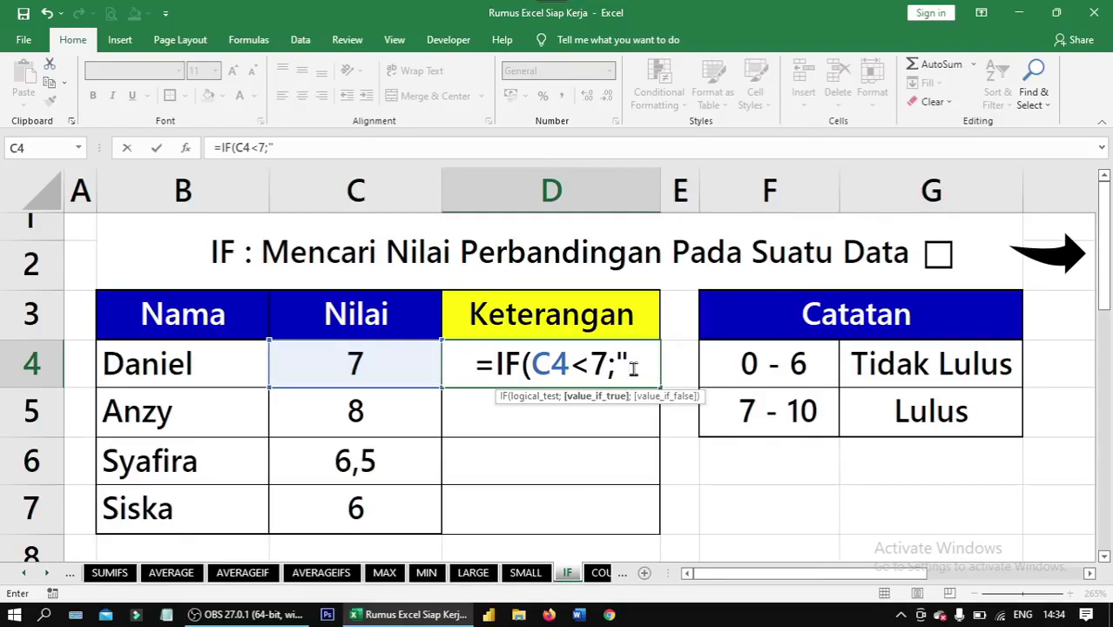
{"action": "type", "text": "Tidal L"}
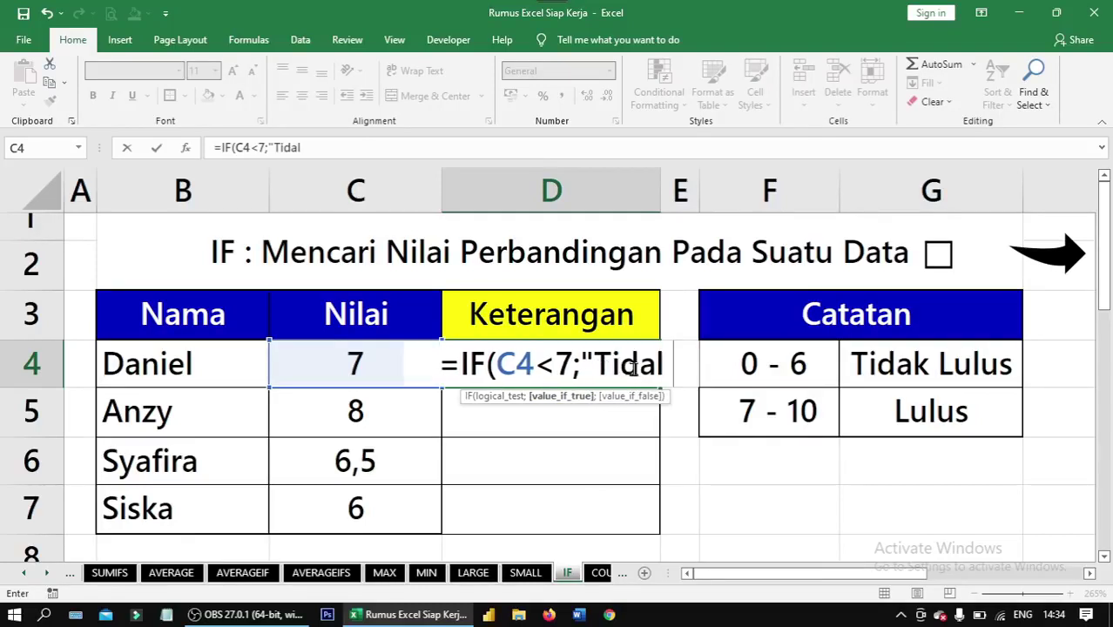
{"action": "key", "text": "BackSpace"}
{"action": "key", "text": "BackSpace"}
{"action": "key", "text": "BackSpace"}
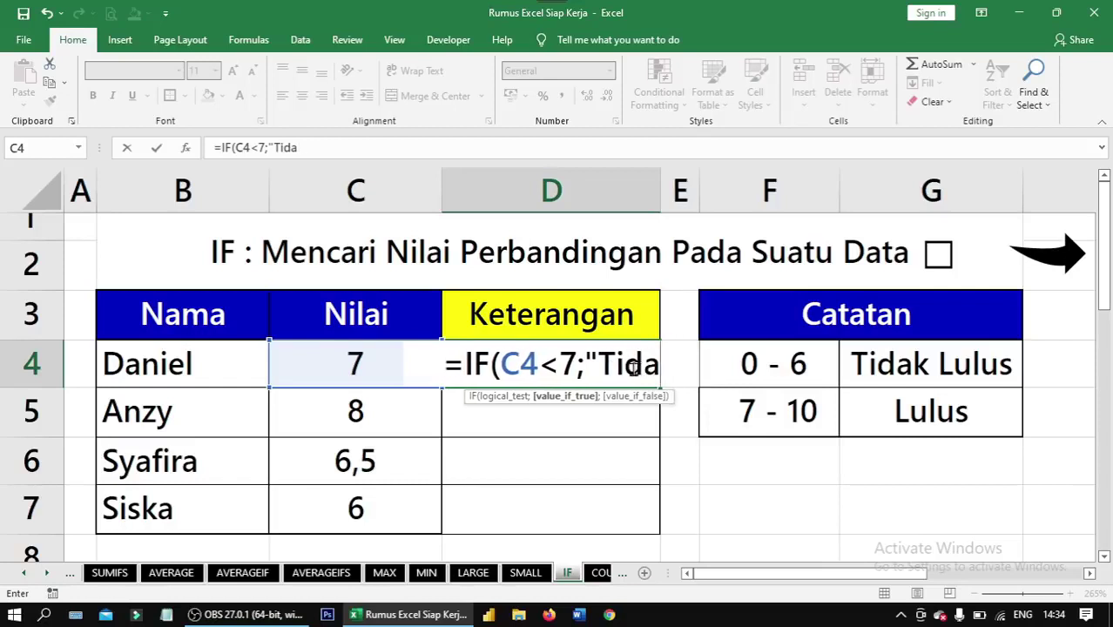
{"action": "type", "text": "k L"}
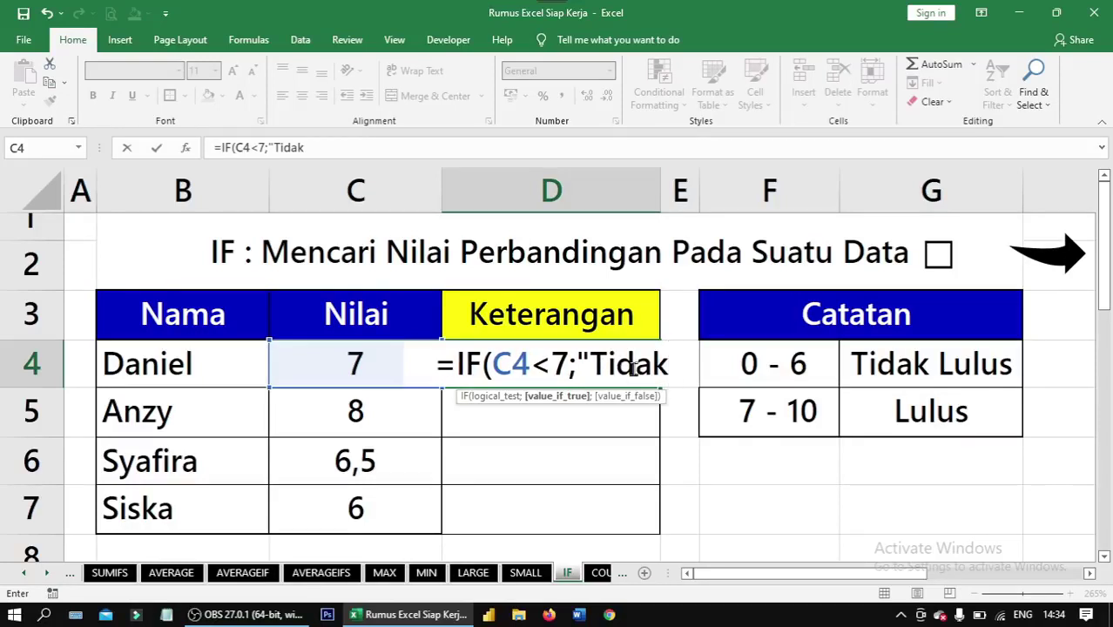
{"action": "type", "text": "ulus"}
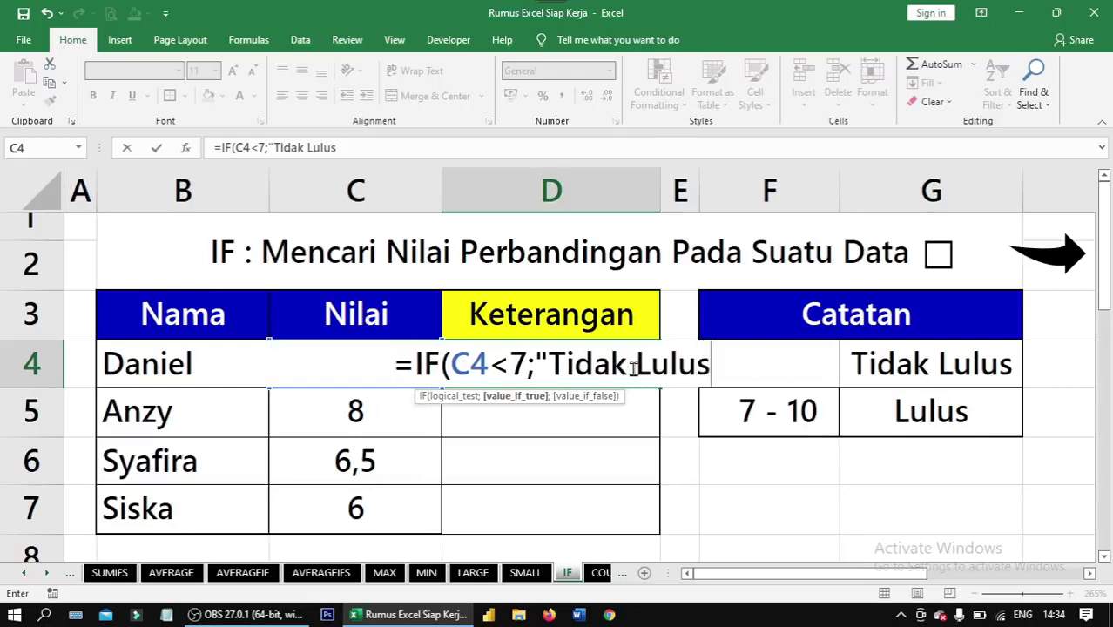
{"action": "type", "text": "\""}
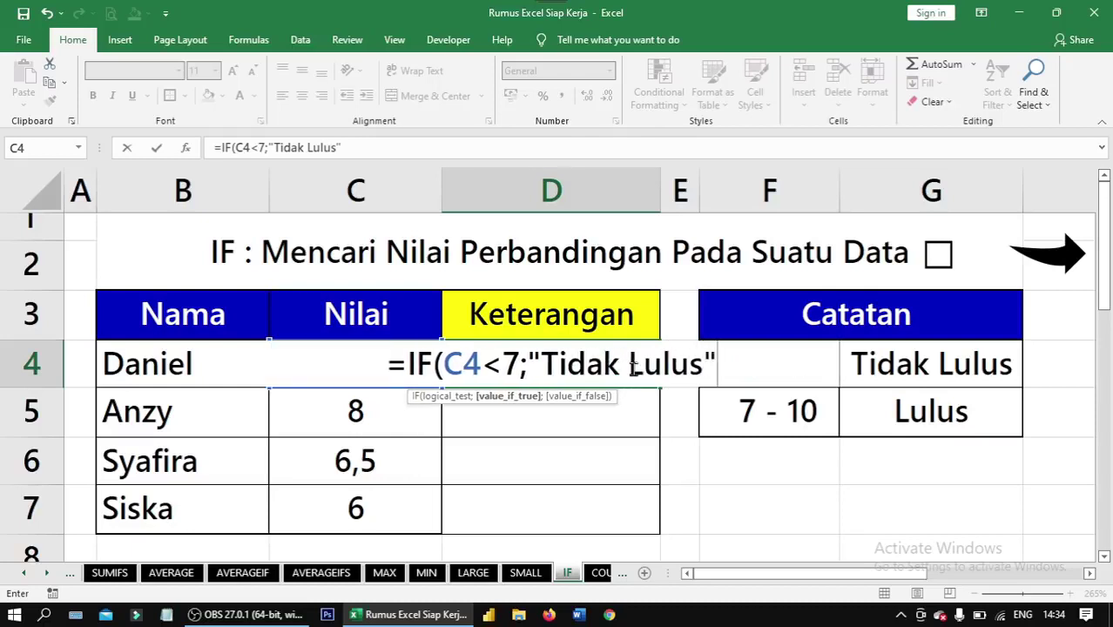
{"action": "type", "text": ";"}
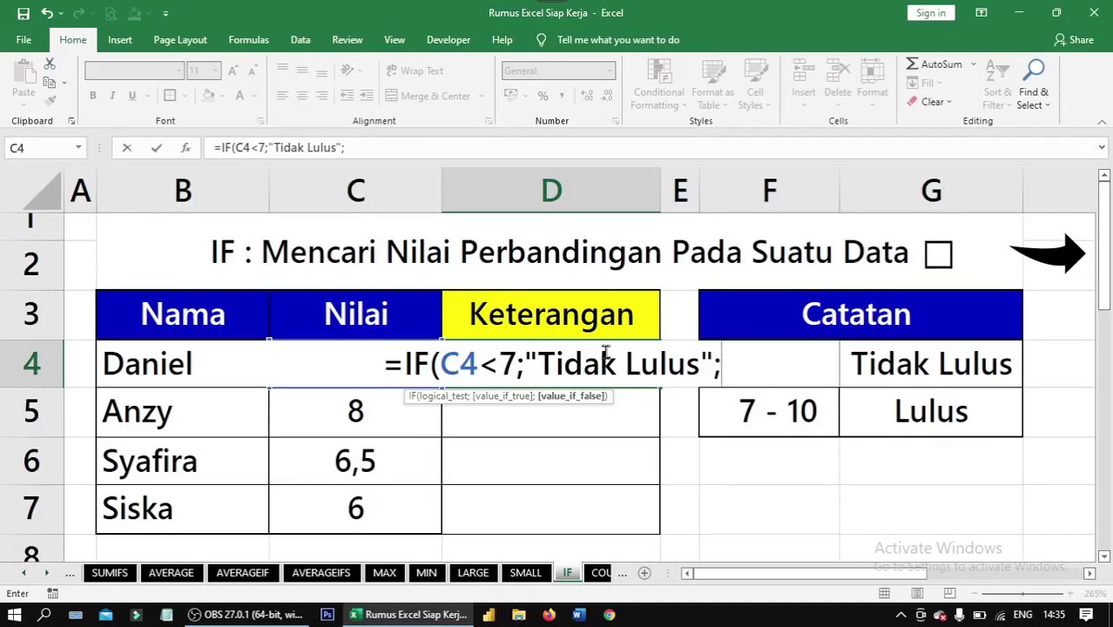
Complete the IF formula in D4 with "Lulus" as its value if false.
{"action": "type", "text": "\""}
{"action": "type", "text": "Lulk"}
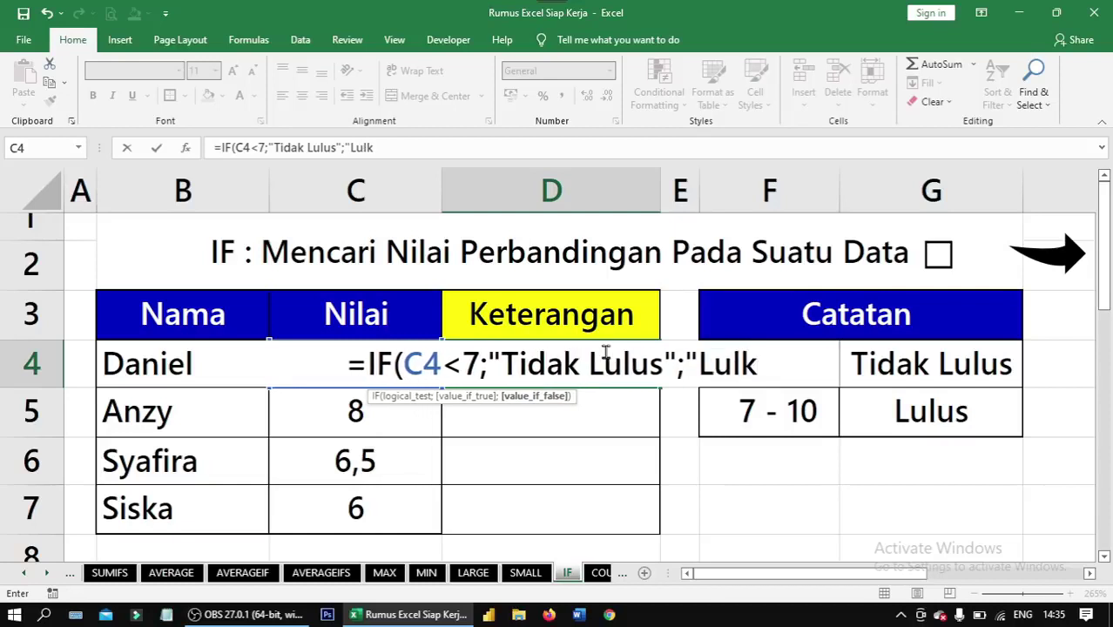
{"action": "key", "text": "BackSpace"}
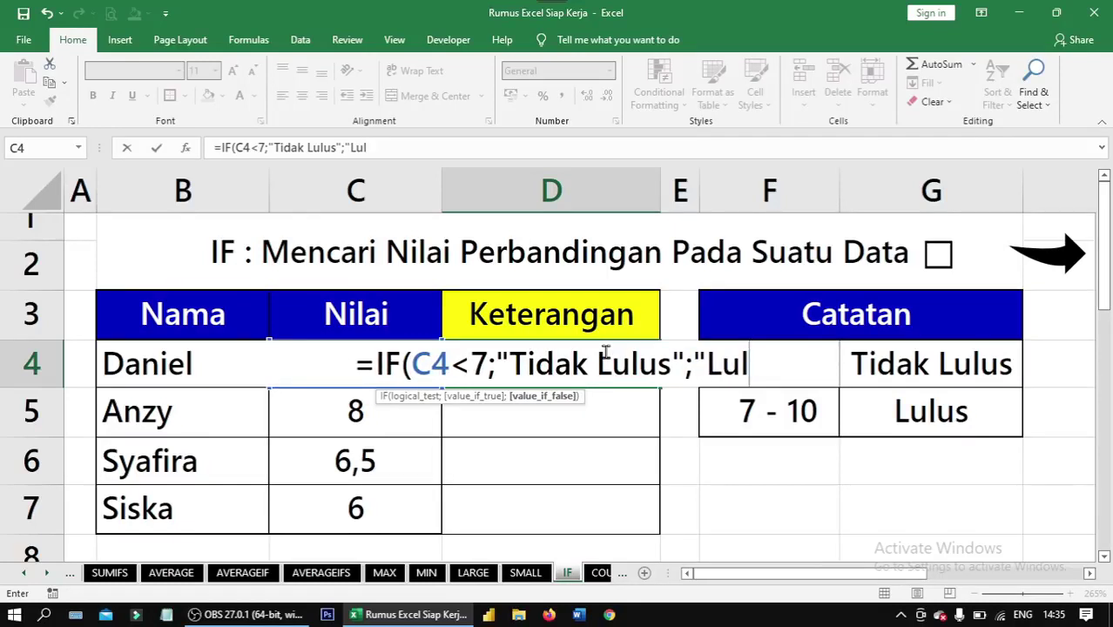
{"action": "type", "text": "us\""}
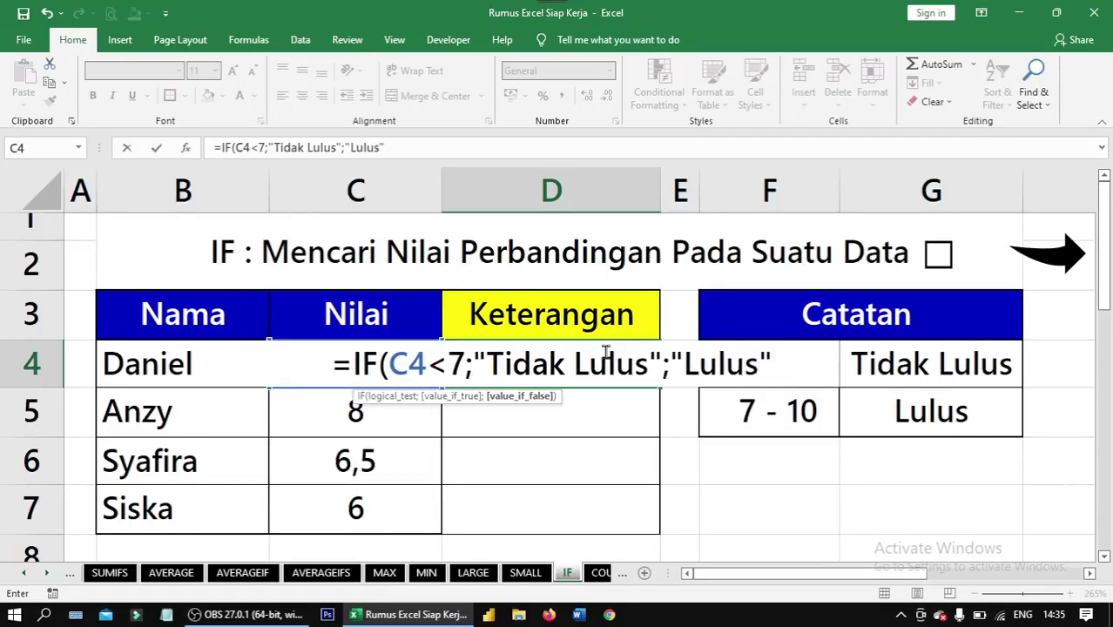
{"action": "type", "text": ")"}
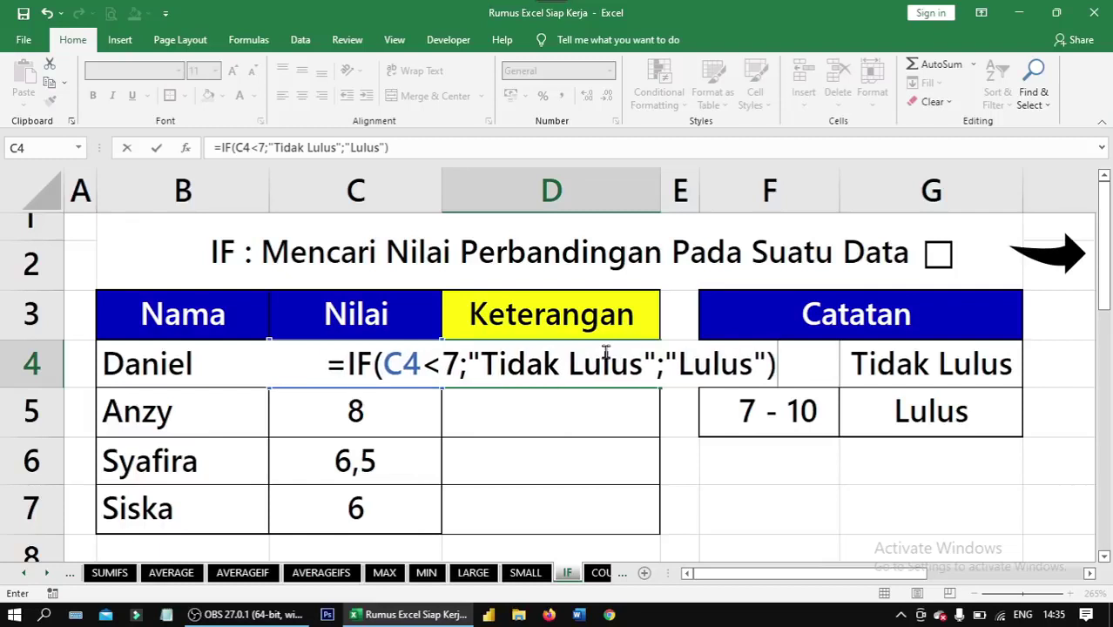
{"action": "key", "text": "ctrl+Return"}
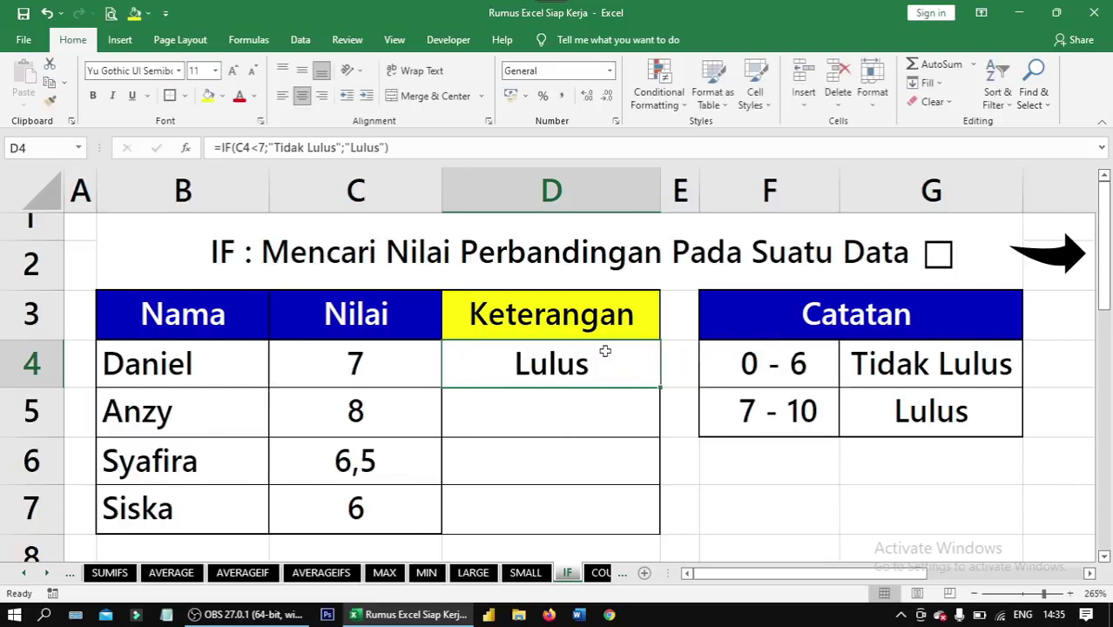
Copy the IF formula from D4 down the Keterangan column to D7.
{"action": "left_click", "coordinate": [406, 357]}
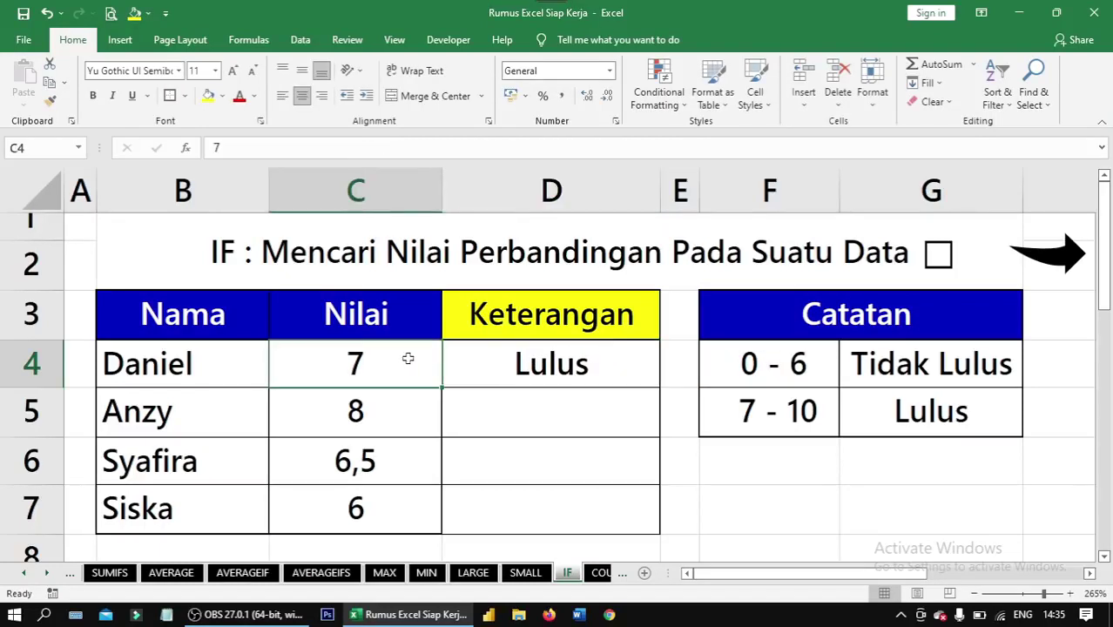
{"action": "left_click", "coordinate": [515, 356]}
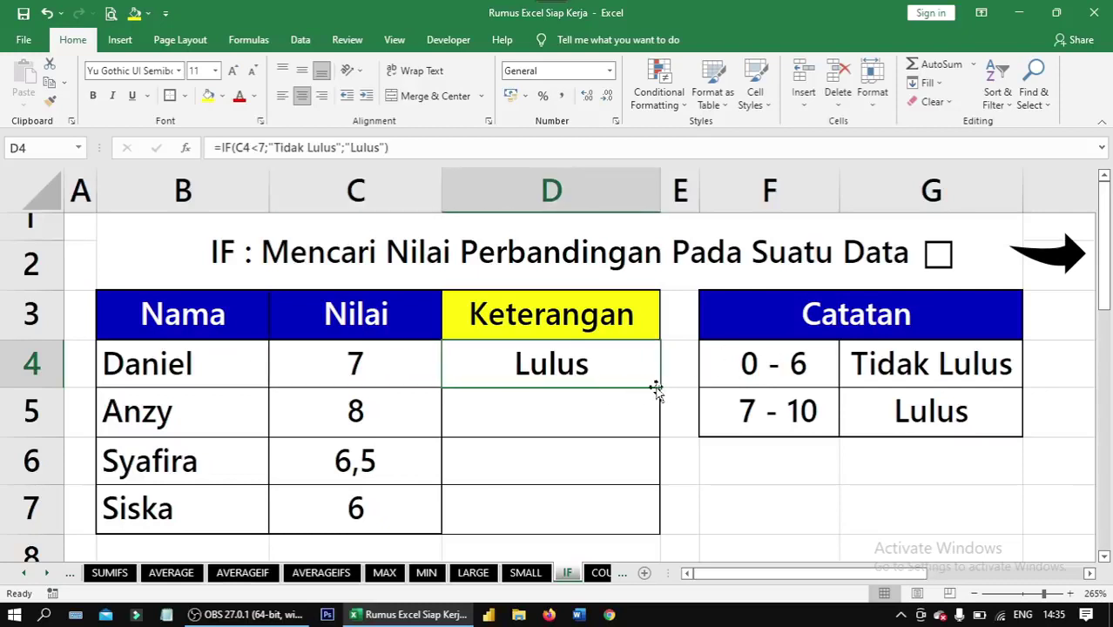
{"action": "left_click_drag", "start_coordinate": [660, 386], "coordinate": [660, 537]}
Compare the Keterangan results and scores in rows 5 to 7 with the score ranges in the Catatan table.
{"action": "left_click", "coordinate": [507, 406]}
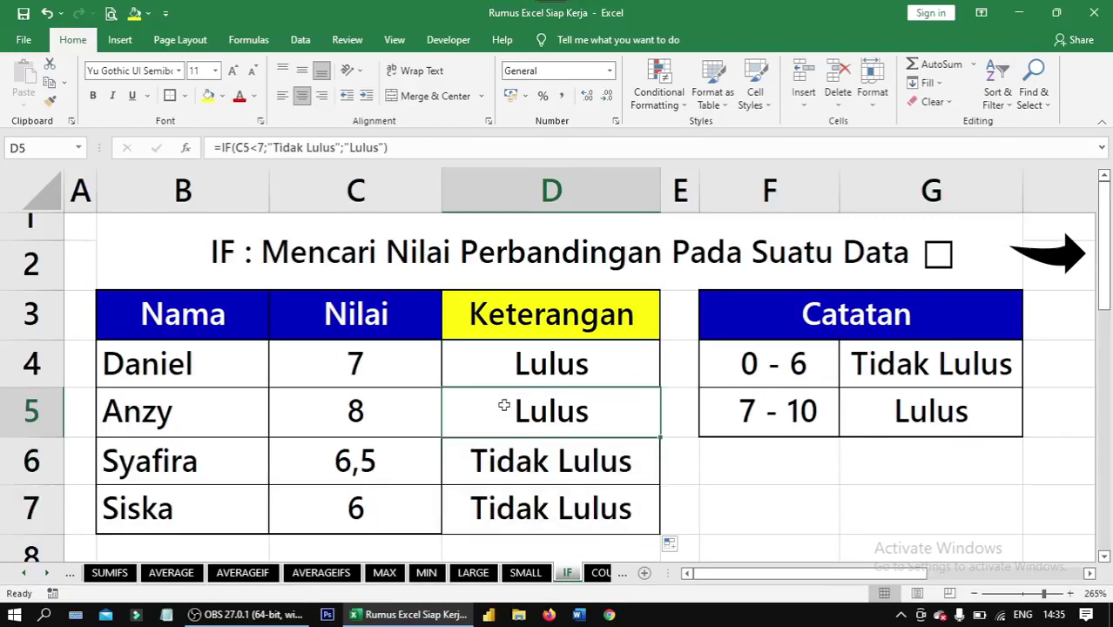
{"action": "left_click", "coordinate": [405, 410]}
{"action": "left_click", "coordinate": [477, 414]}
{"action": "left_click", "coordinate": [498, 461]}
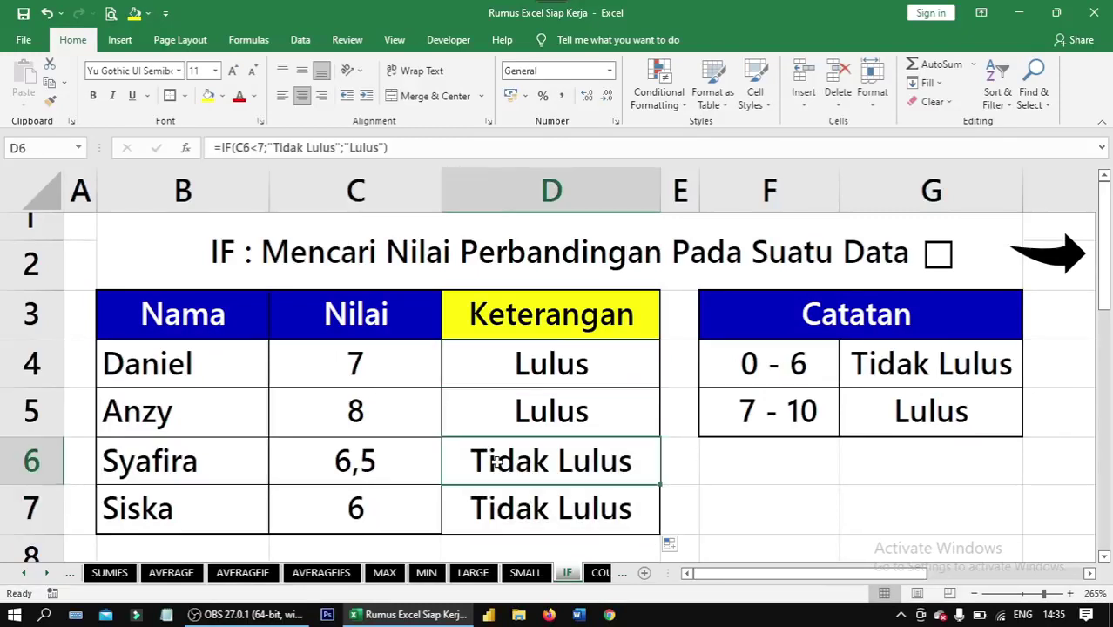
{"action": "left_click", "coordinate": [364, 446]}
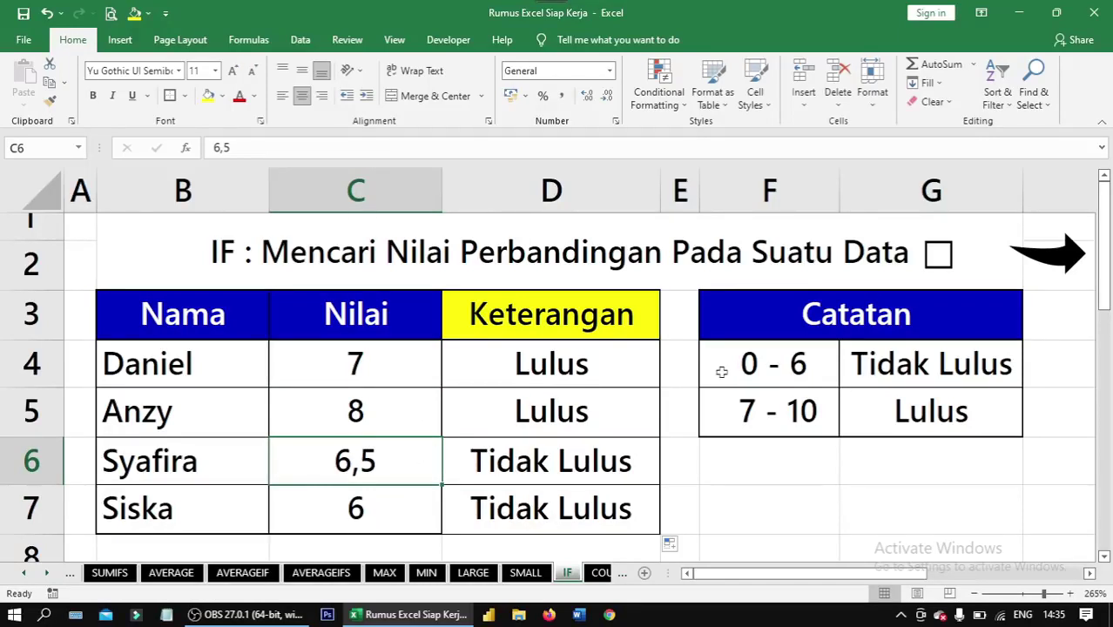
{"action": "left_click", "coordinate": [755, 418]}
{"action": "left_click", "coordinate": [385, 446]}
{"action": "left_click", "coordinate": [726, 413]}
{"action": "left_click", "coordinate": [384, 479]}
{"action": "left_click", "coordinate": [422, 488]}
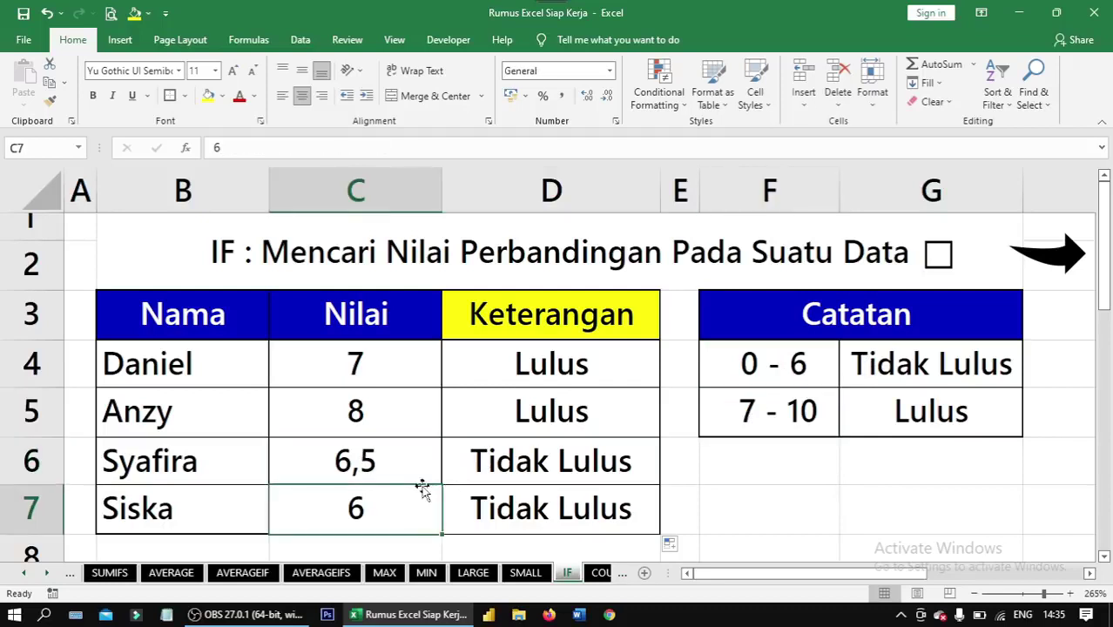
Check the formula in D4, tick the IF topic as done, and go to the COUNT sheet.
{"action": "left_click", "coordinate": [541, 364]}
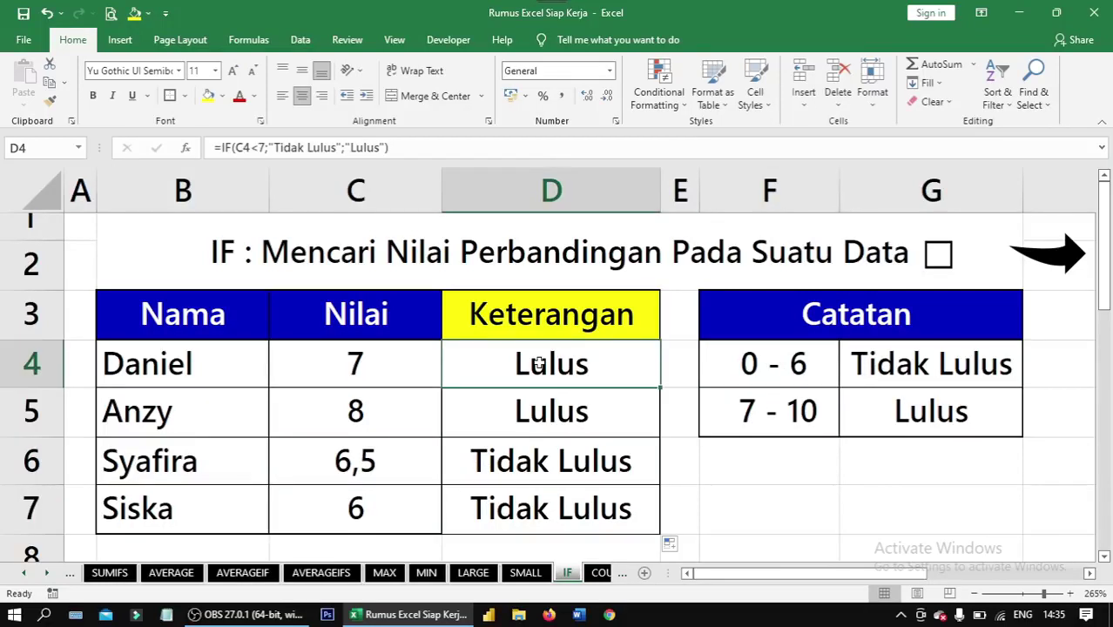
{"action": "left_click", "coordinate": [934, 261]}
{"action": "left_click", "coordinate": [1057, 250]}
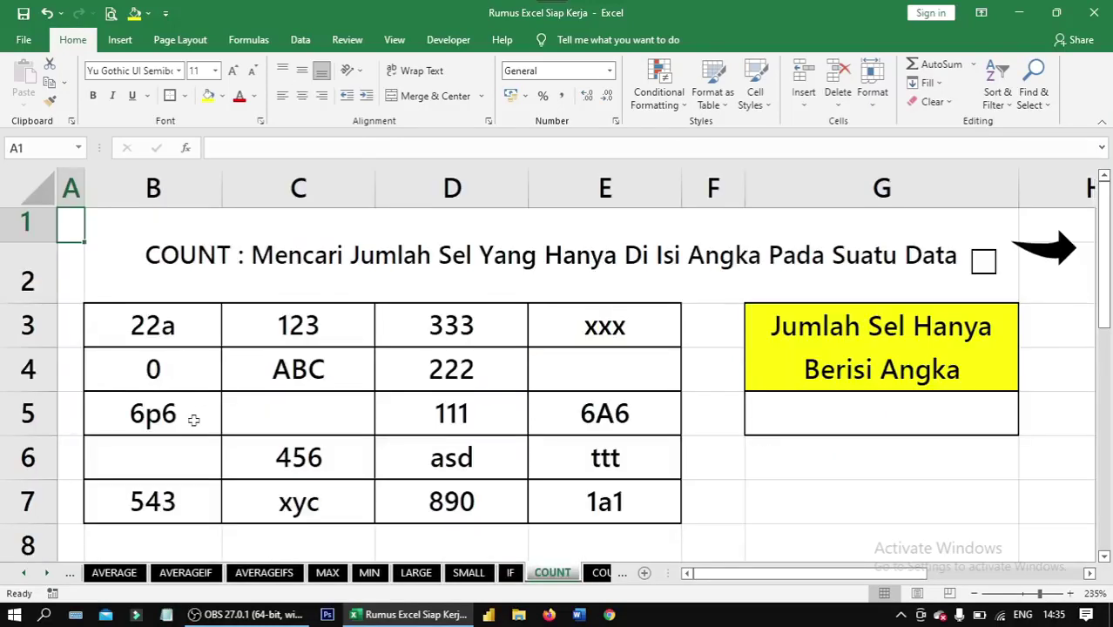
Look over the sample cells, and count the cells in B3:E7 that contain only numbers with a COUNT formula in G5.
{"action": "left_click", "coordinate": [187, 461]}
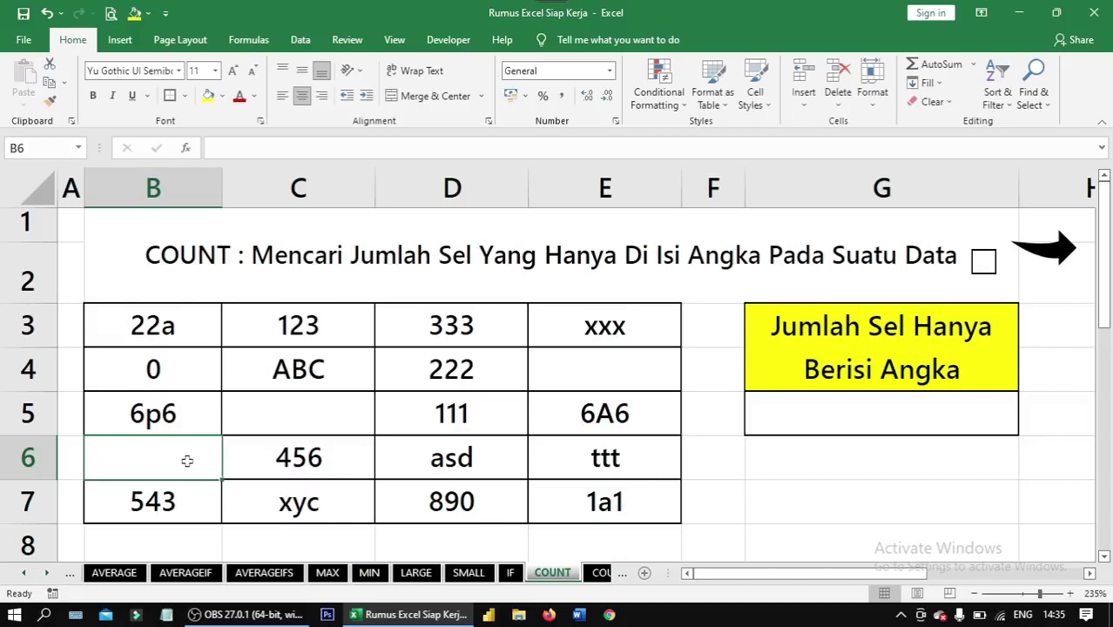
{"action": "left_click", "coordinate": [143, 339]}
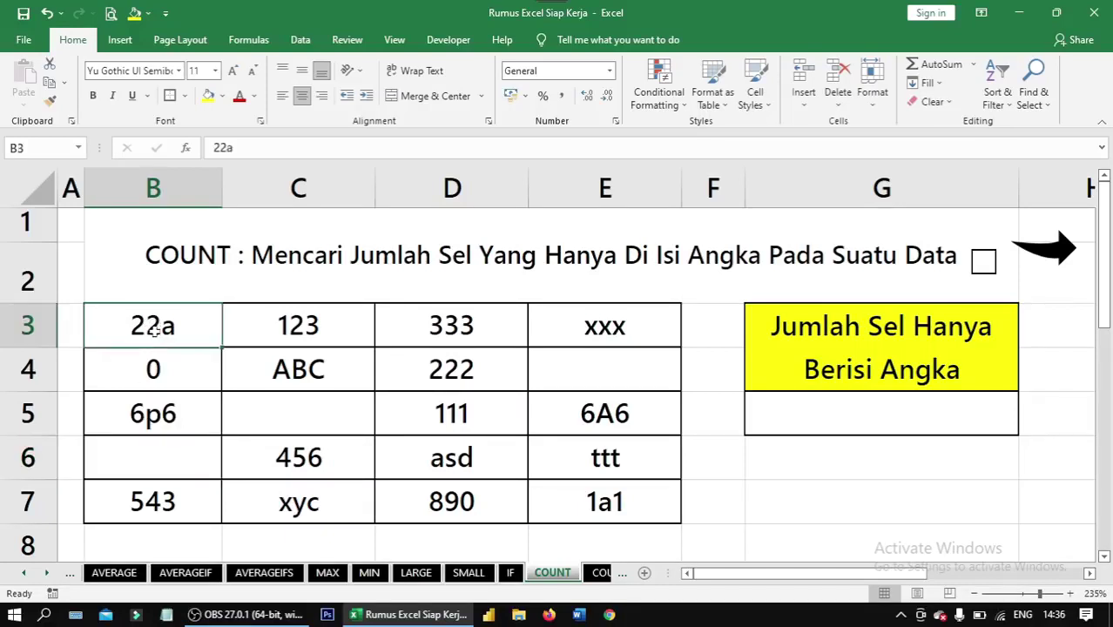
{"action": "left_click", "coordinate": [285, 324]}
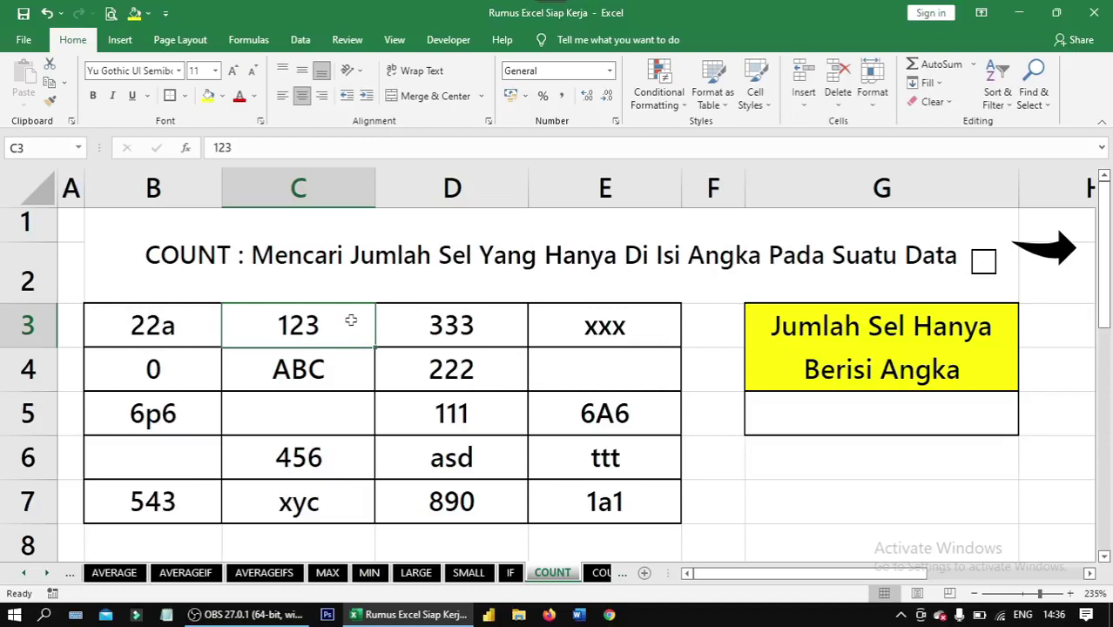
{"action": "left_click", "coordinate": [773, 424]}
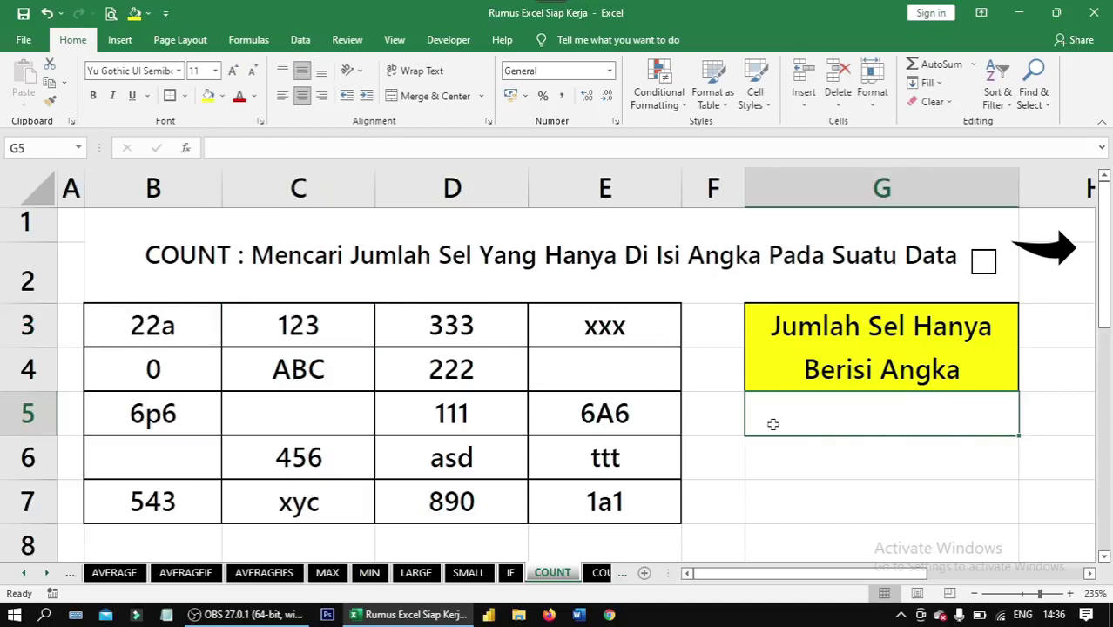
{"action": "type", "text": "="}
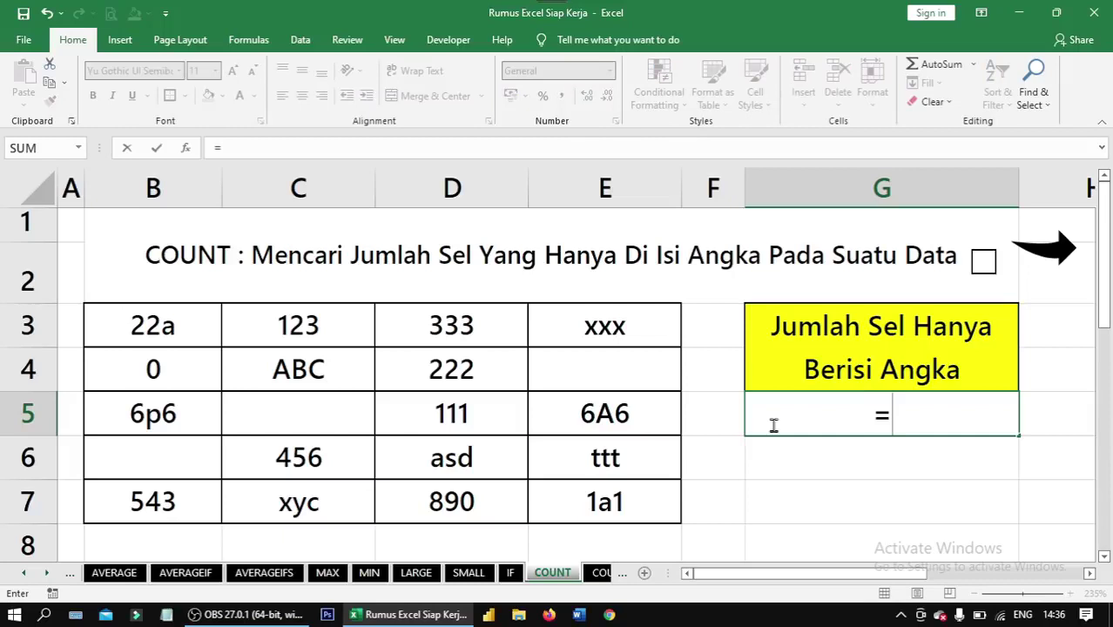
{"action": "type", "text": "count"}
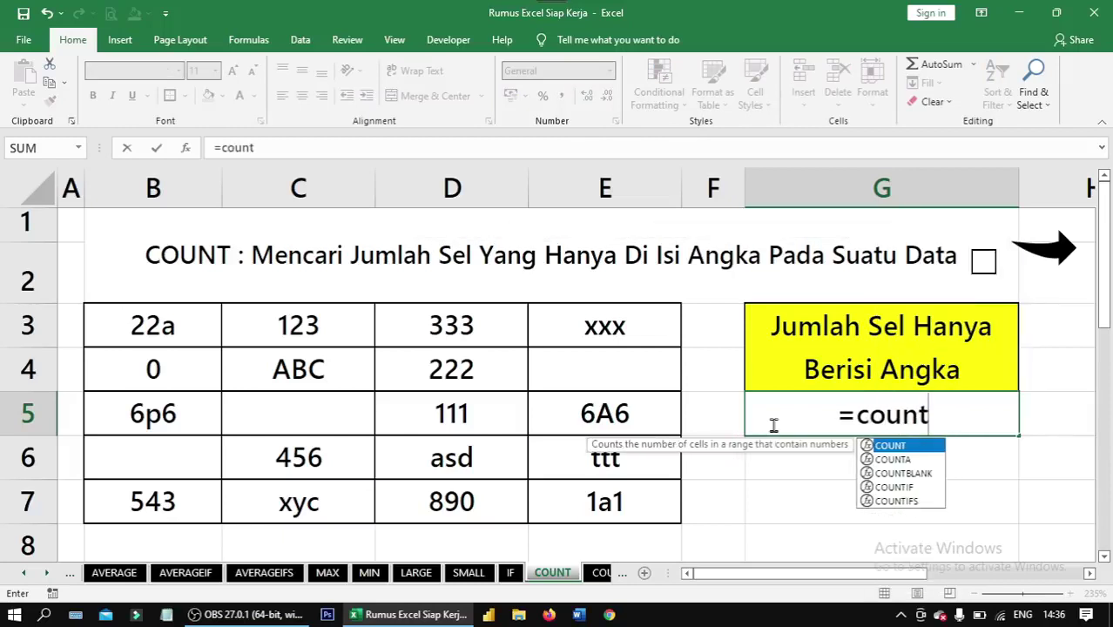
{"action": "key", "text": "Tab"}
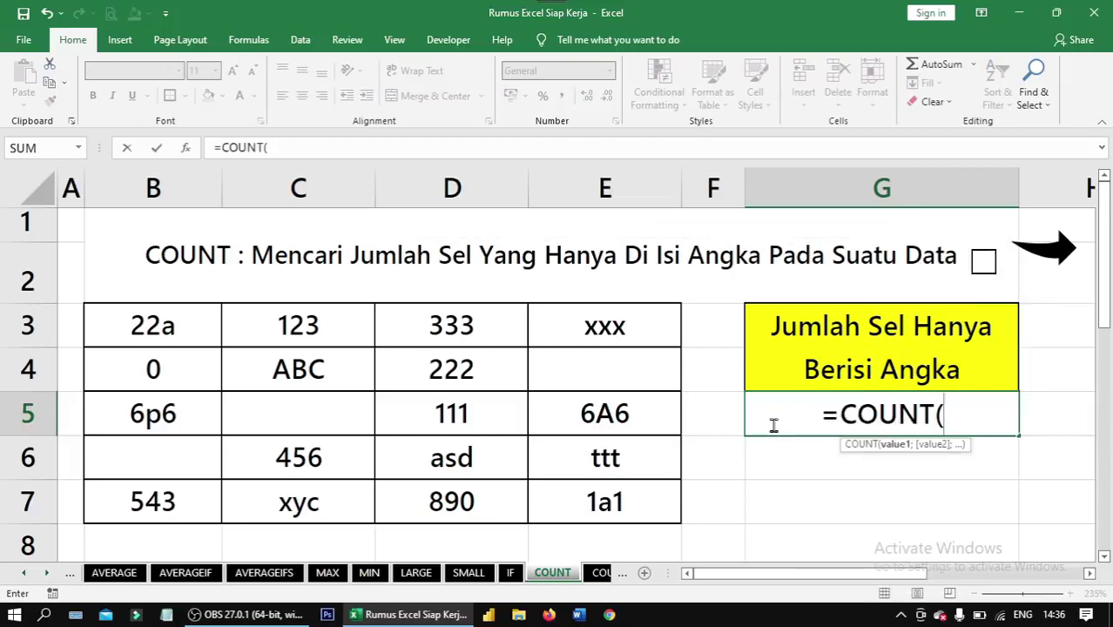
{"action": "left_click", "coordinate": [205, 326]}
{"action": "left_click_drag", "start_coordinate": [205, 326], "coordinate": [606, 507]}
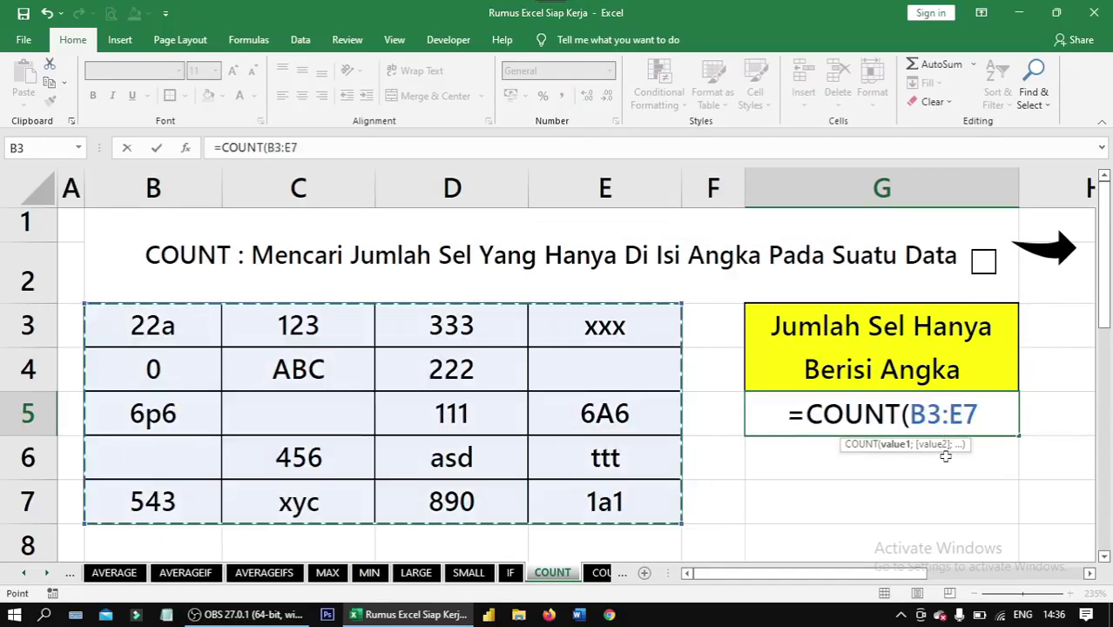
{"action": "type", "text": ")"}
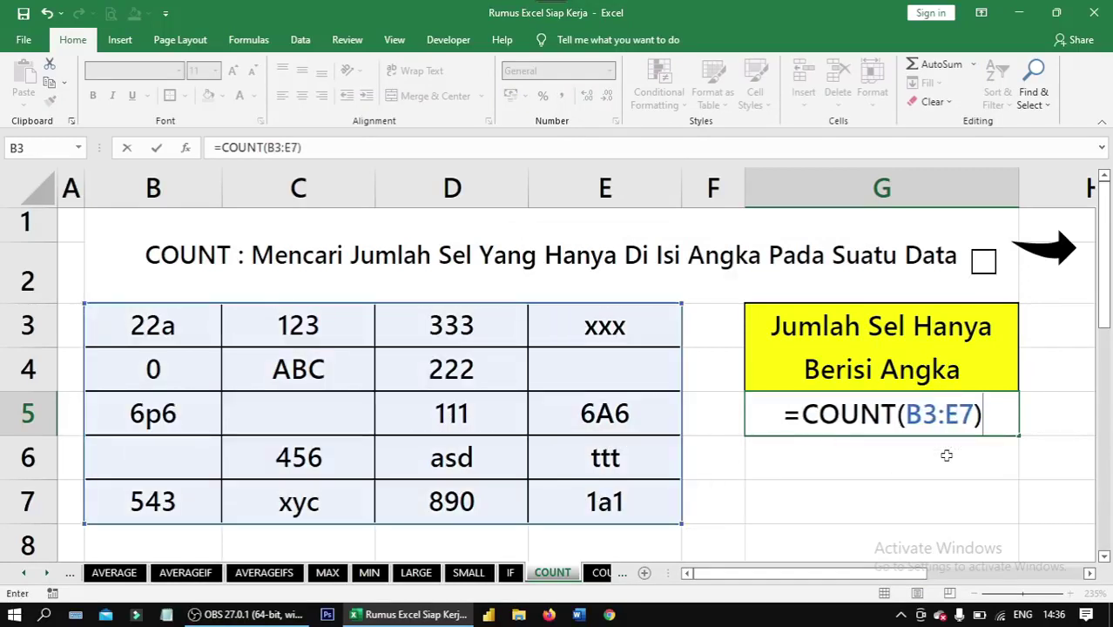
{"action": "key", "text": "ctrl+Return"}
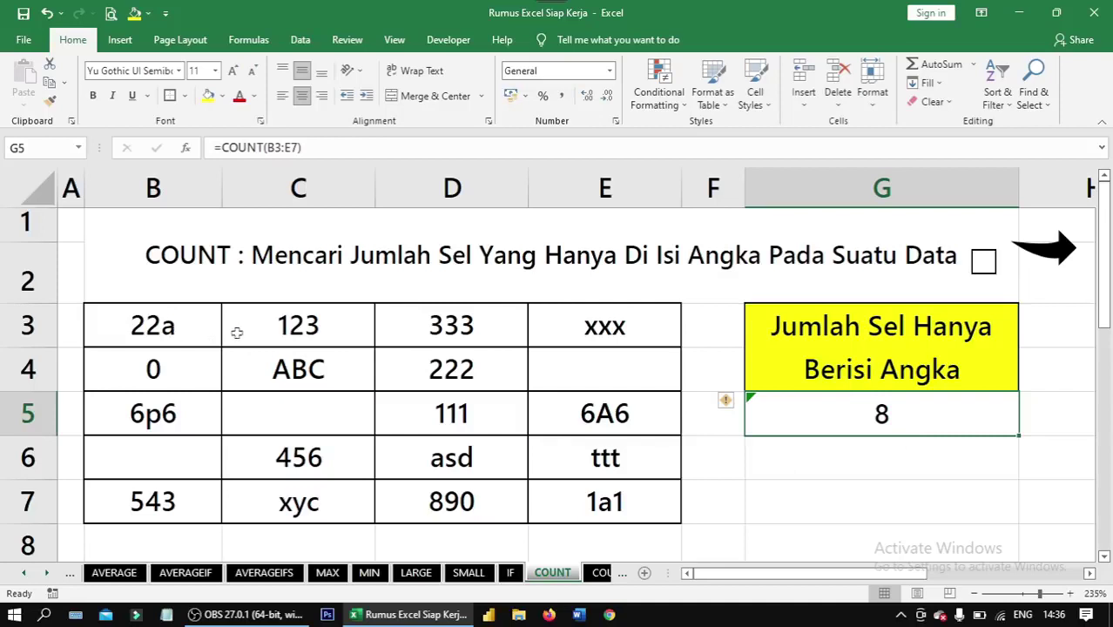
Check the COUNT formula in G5, tick the COUNT topic as done, and go to the COUNTBLANK sheet.
{"action": "left_click", "coordinate": [926, 448]}
{"action": "left_click", "coordinate": [896, 512]}
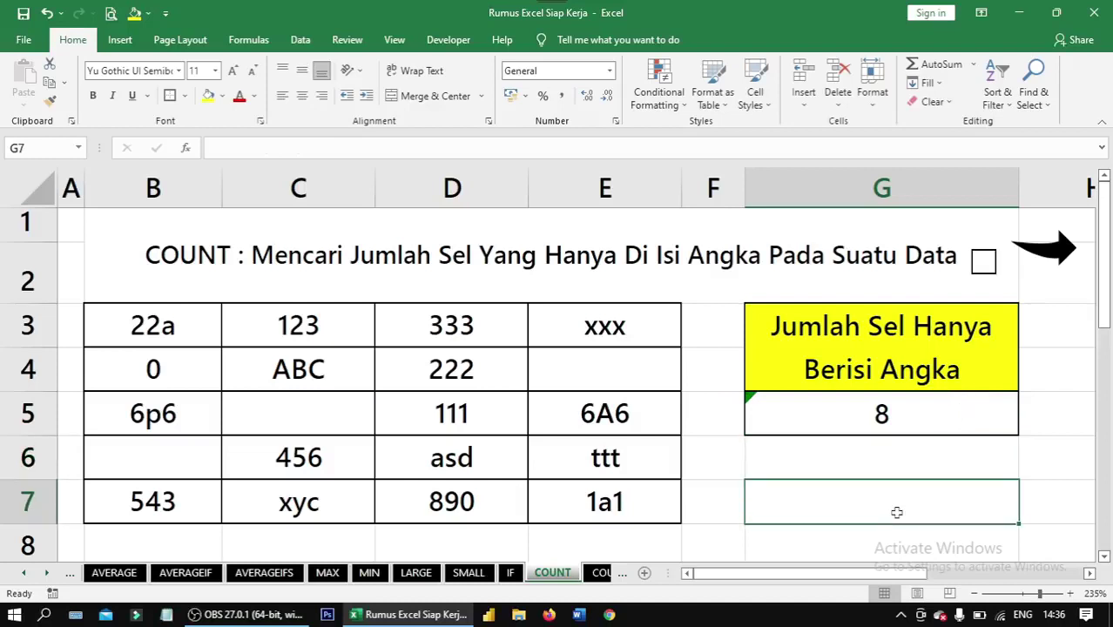
{"action": "left_click", "coordinate": [919, 415]}
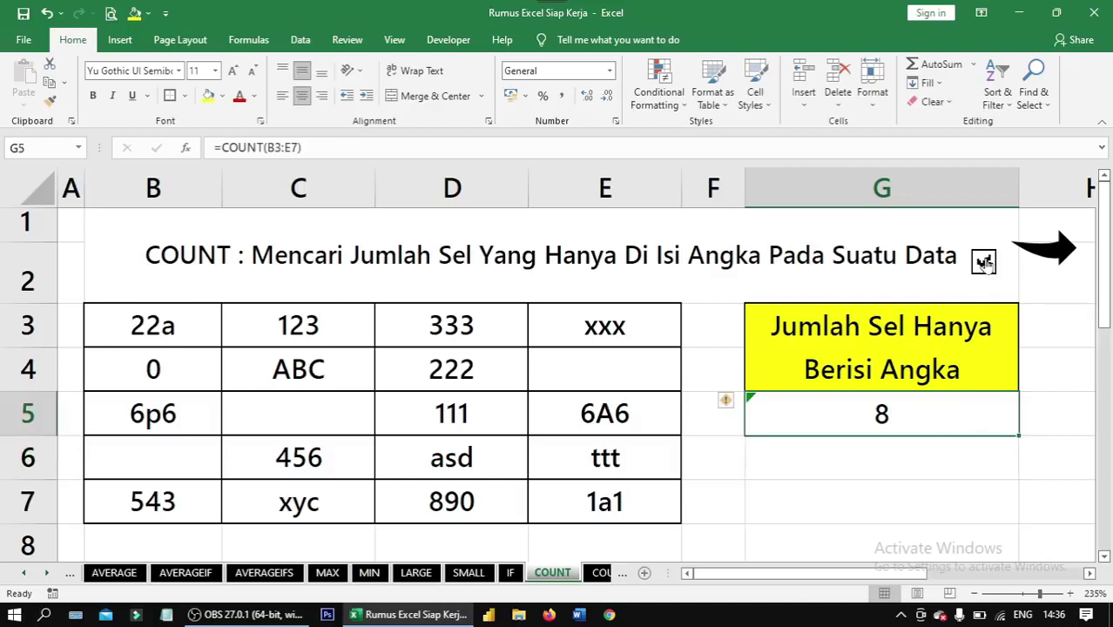
{"action": "left_click", "coordinate": [985, 263]}
{"action": "left_click", "coordinate": [1050, 253]}
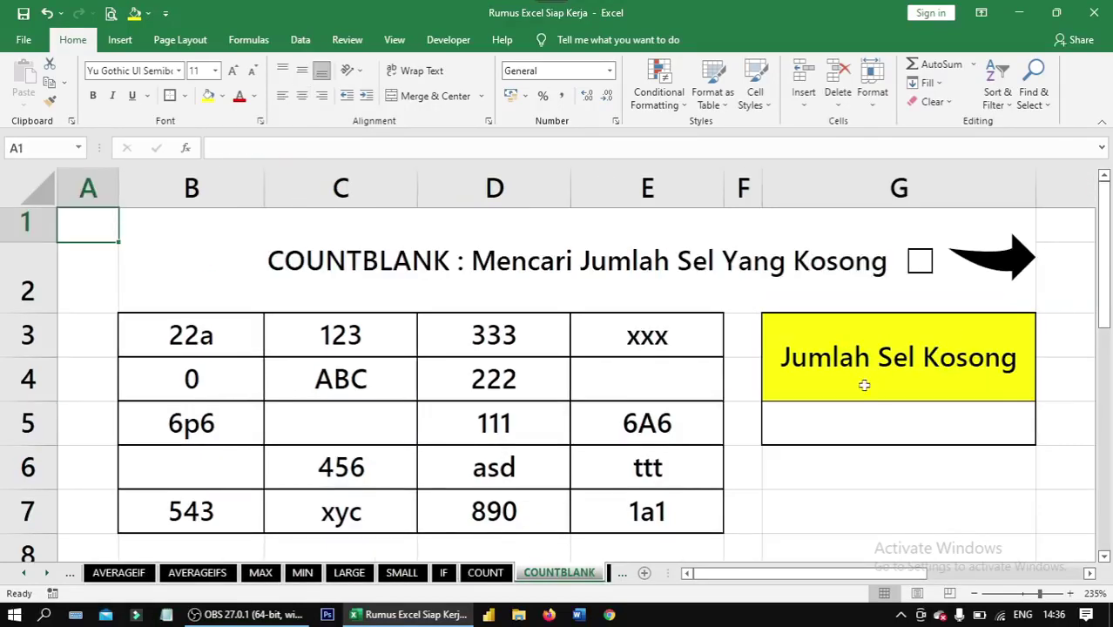
Count the empty cells in B3:E7 with a COUNTBLANK formula in G5.
{"action": "left_click", "coordinate": [842, 423]}
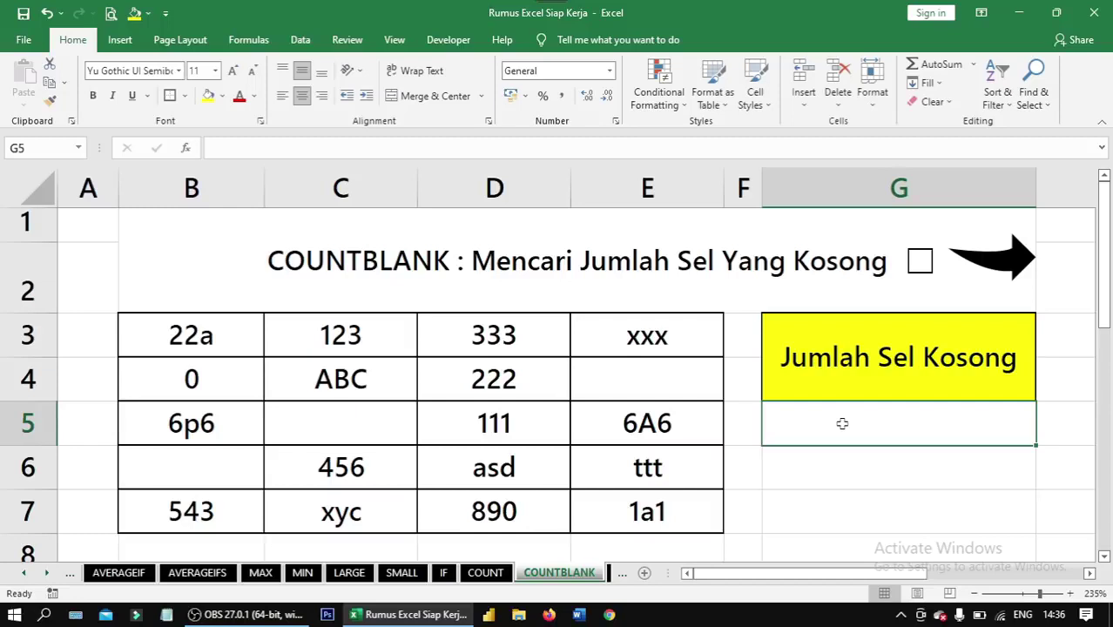
{"action": "type", "text": "=count"}
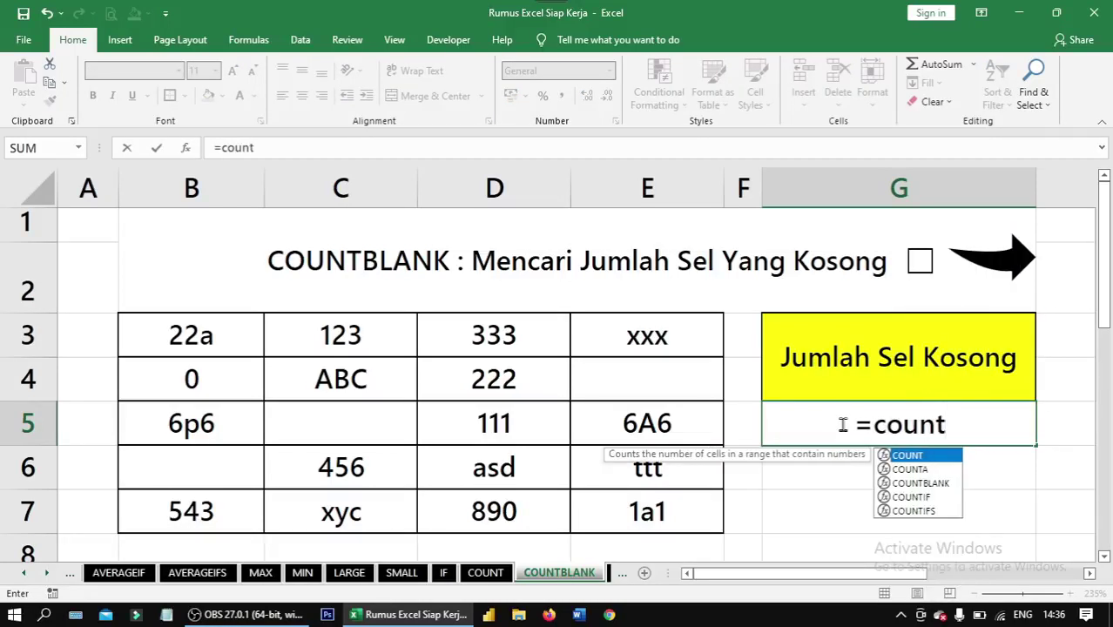
{"action": "type", "text": "blank"}
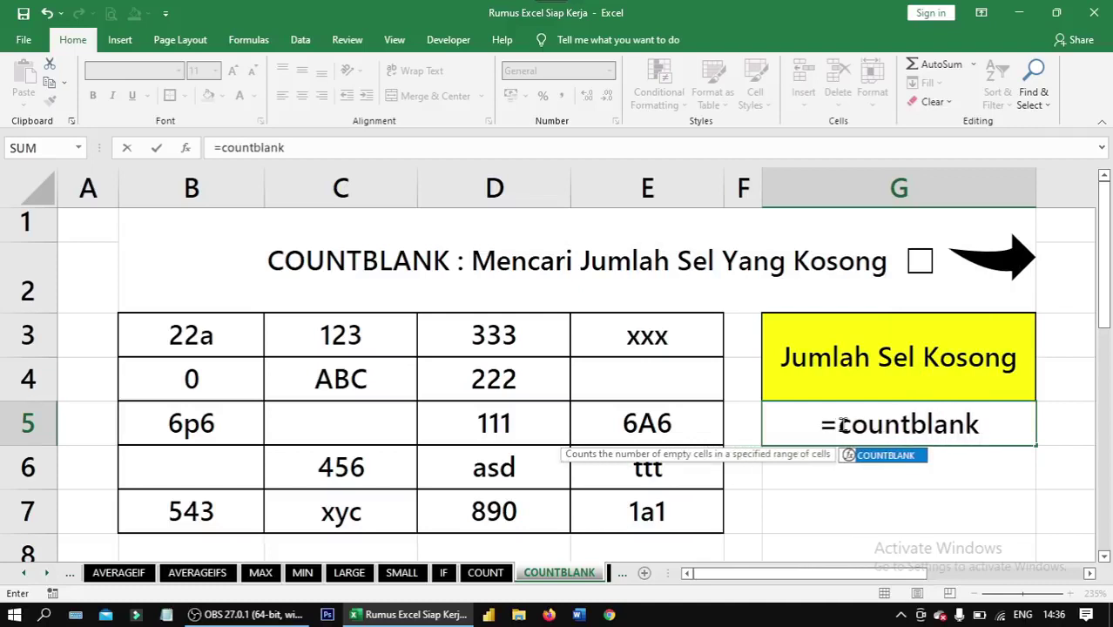
{"action": "key", "text": "Tab"}
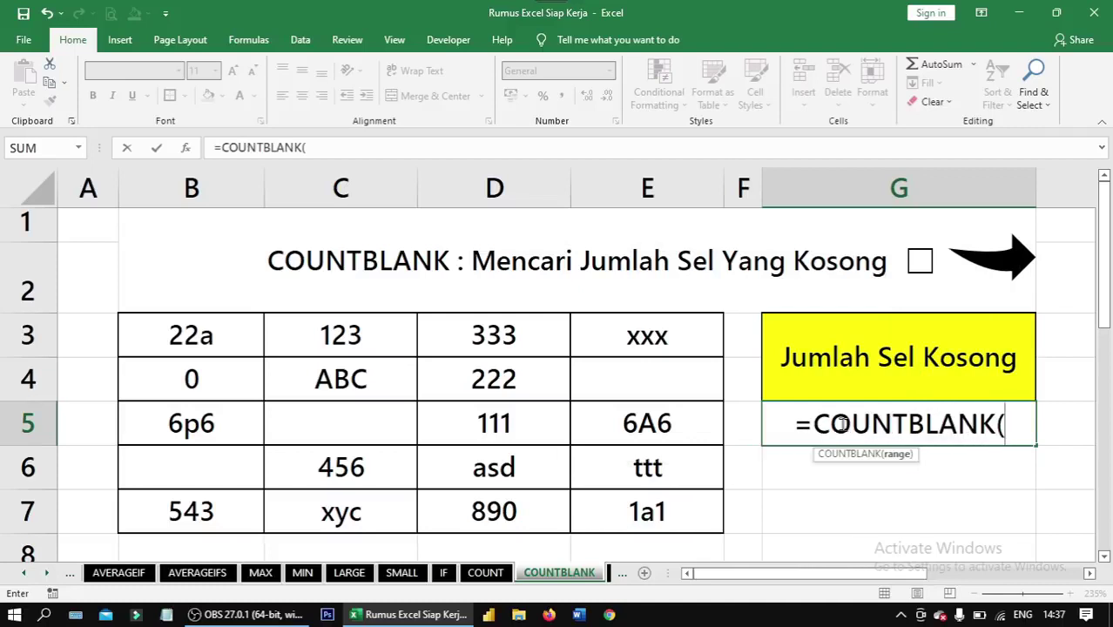
{"action": "left_click_drag", "start_coordinate": [228, 337], "coordinate": [662, 514]}
{"action": "type", "text": ")"}
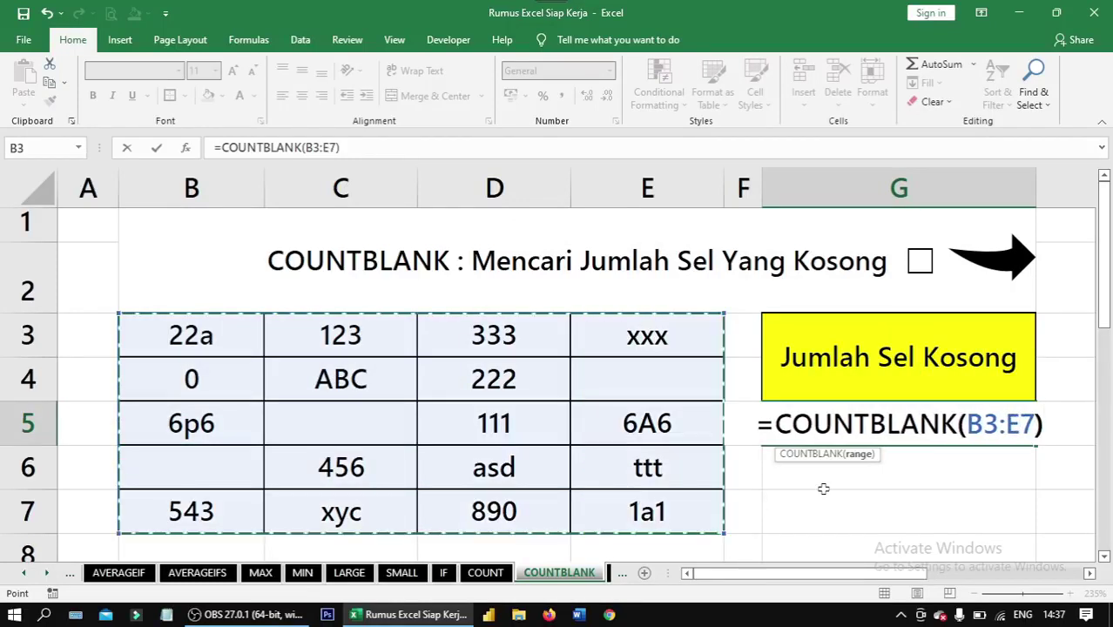
{"action": "key", "text": "ctrl+Return"}
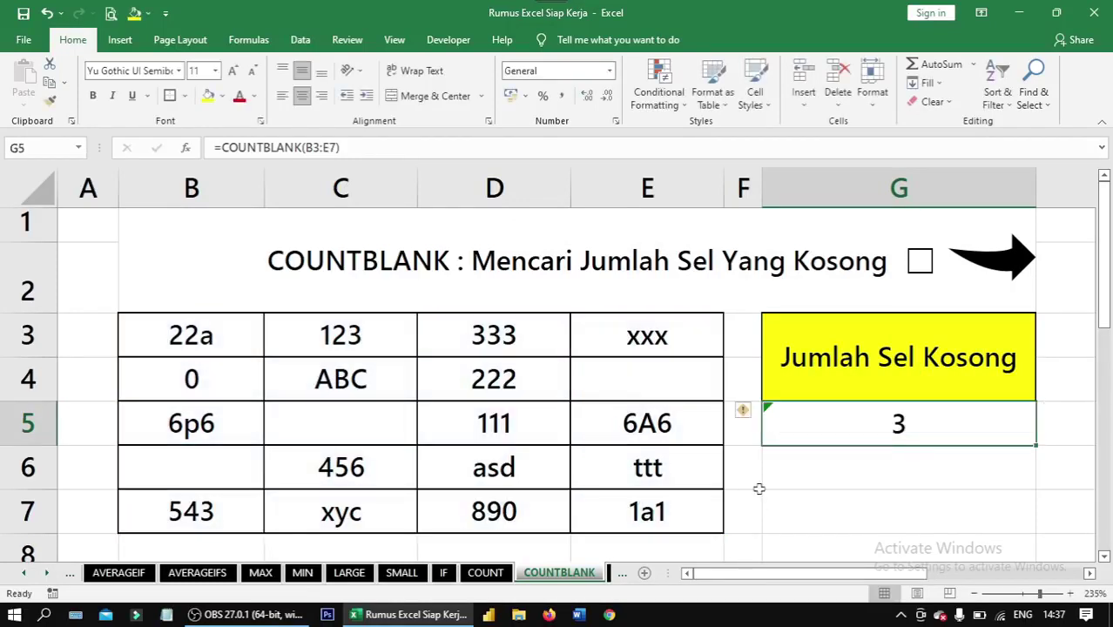
Check G5 against the range B3:E7, tick the COUNTBLANK topic as done, and go to the COUNTA sheet.
{"action": "left_click", "coordinate": [176, 309]}
{"action": "left_click", "coordinate": [221, 336]}
{"action": "left_click_drag", "start_coordinate": [220, 337], "coordinate": [611, 502]}
{"action": "left_click", "coordinate": [879, 435]}
{"action": "left_click_drag", "start_coordinate": [236, 349], "coordinate": [624, 500]}
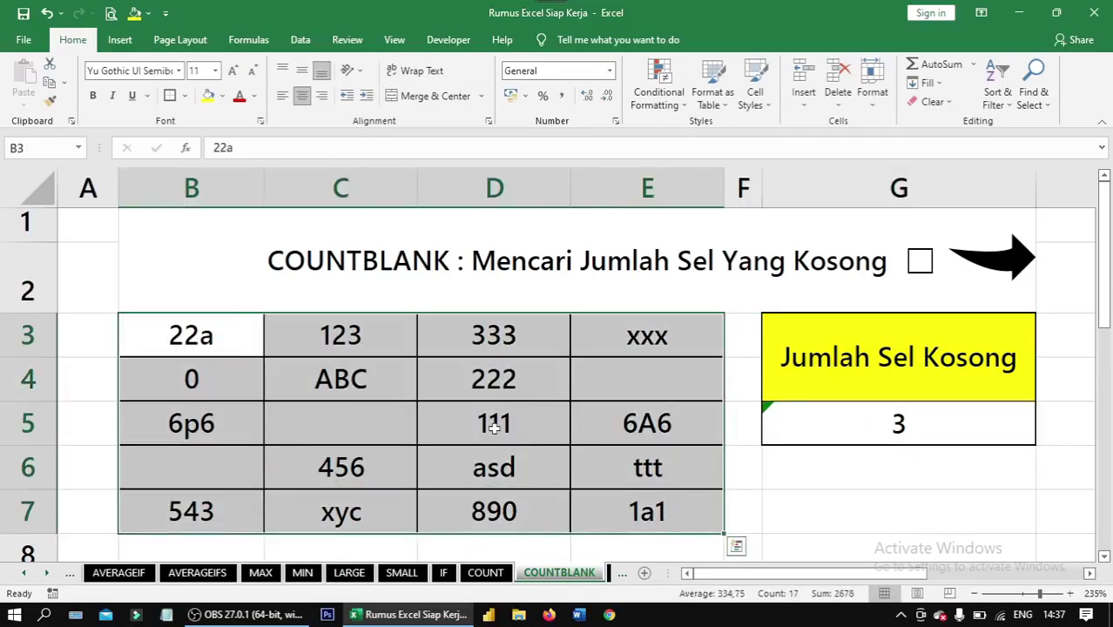
{"action": "left_click", "coordinate": [871, 450]}
{"action": "left_click", "coordinate": [871, 429]}
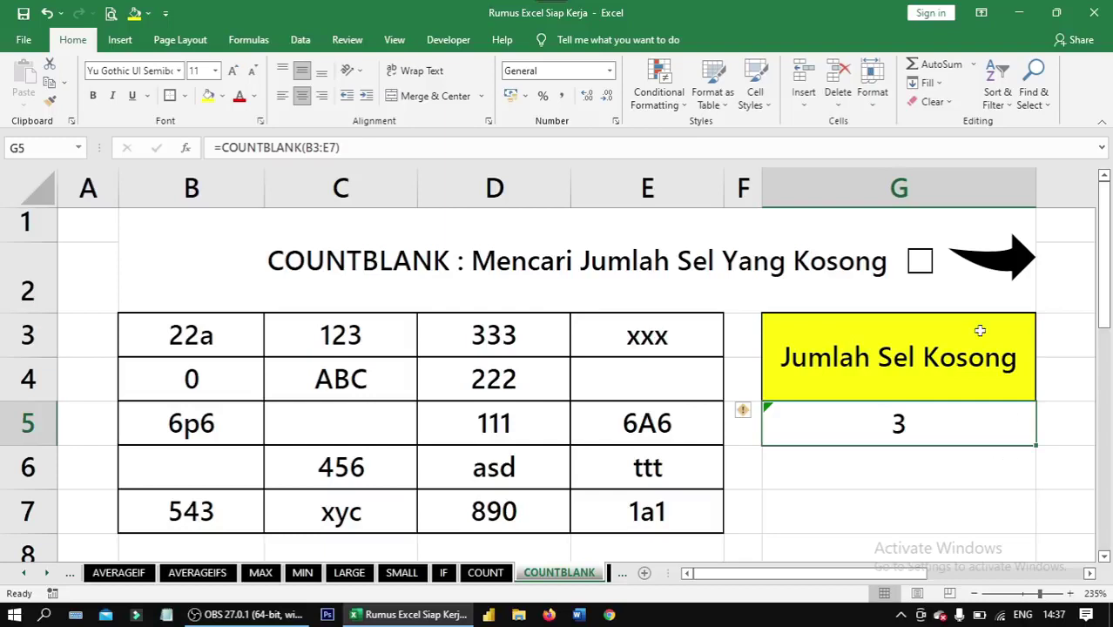
{"action": "left_click", "coordinate": [920, 264]}
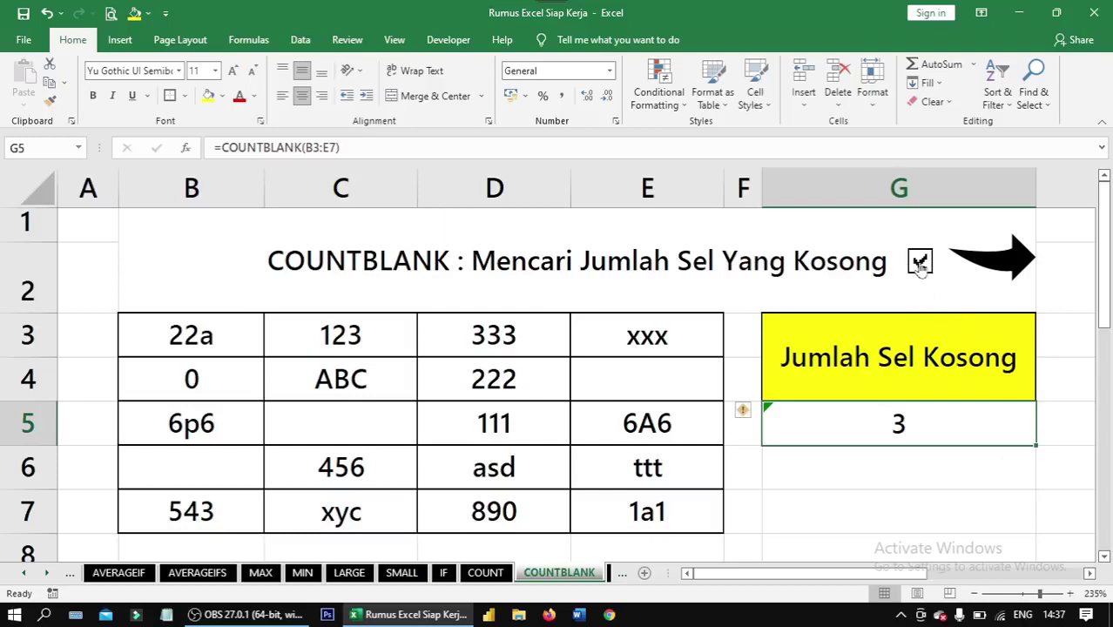
{"action": "left_click", "coordinate": [1008, 250]}
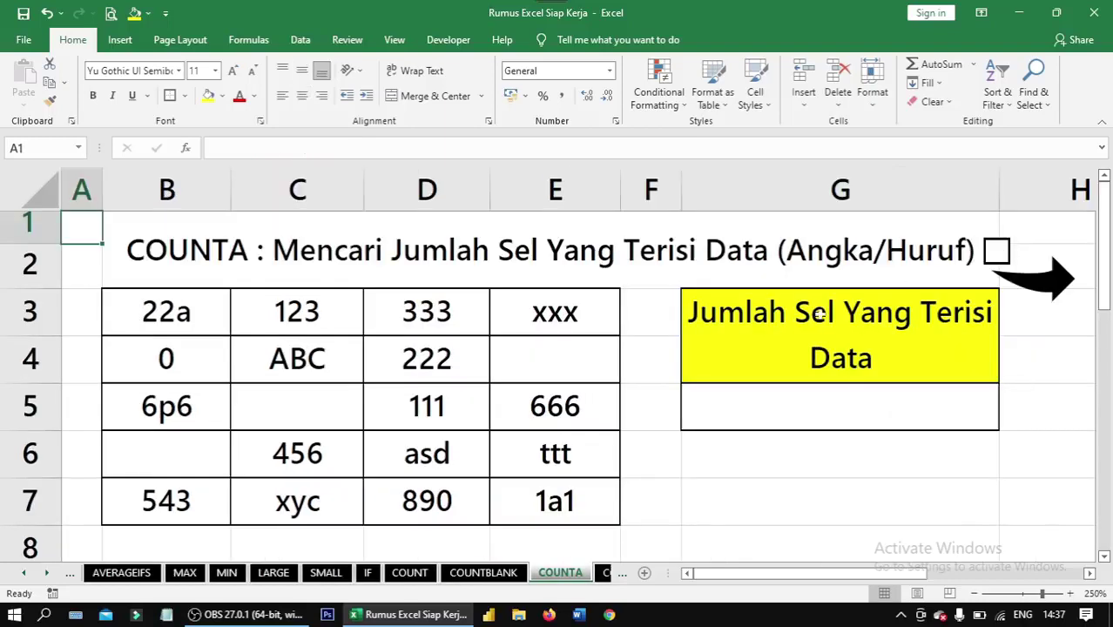
Count the filled cells in B3:E7 with a COUNTA formula in G5, and centre the result horizontally.
{"action": "left_click", "coordinate": [769, 413]}
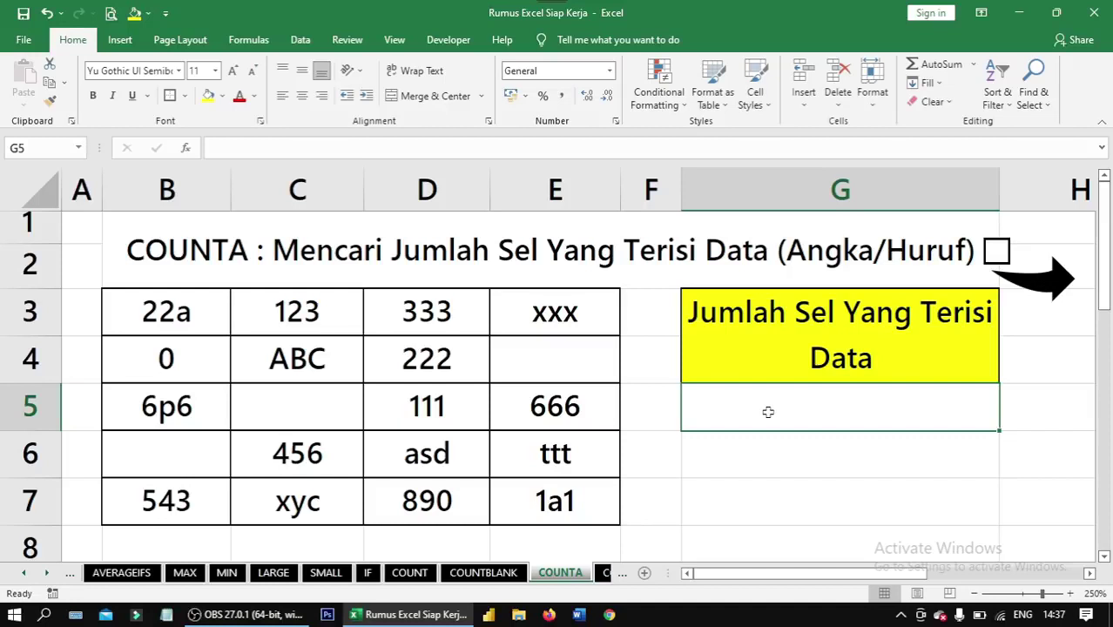
{"action": "type", "text": "=counta"}
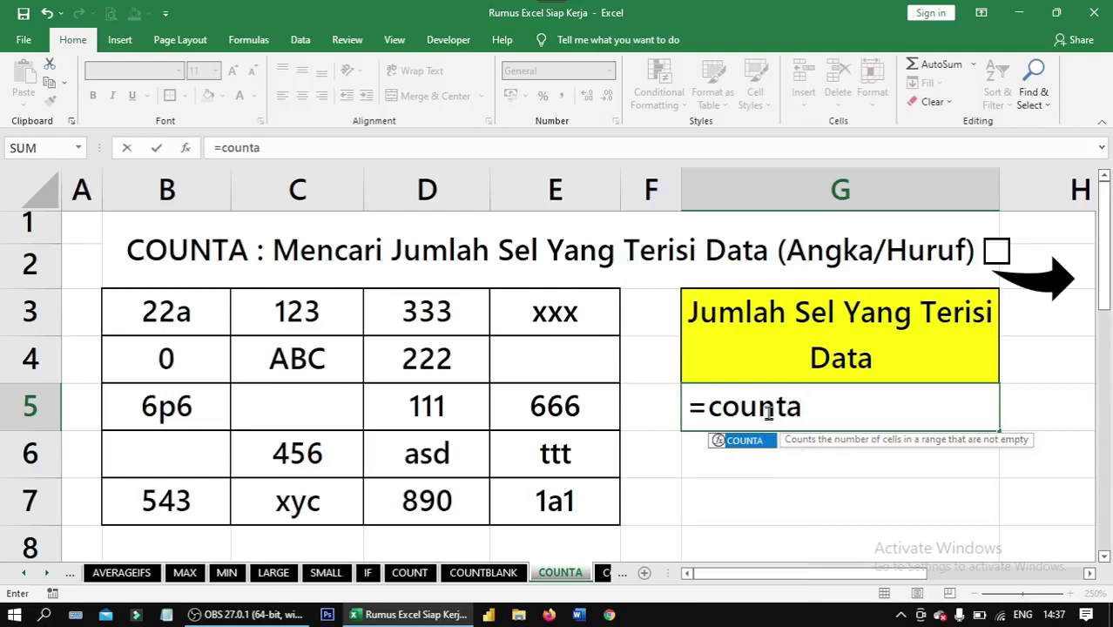
{"action": "key", "text": "Tab"}
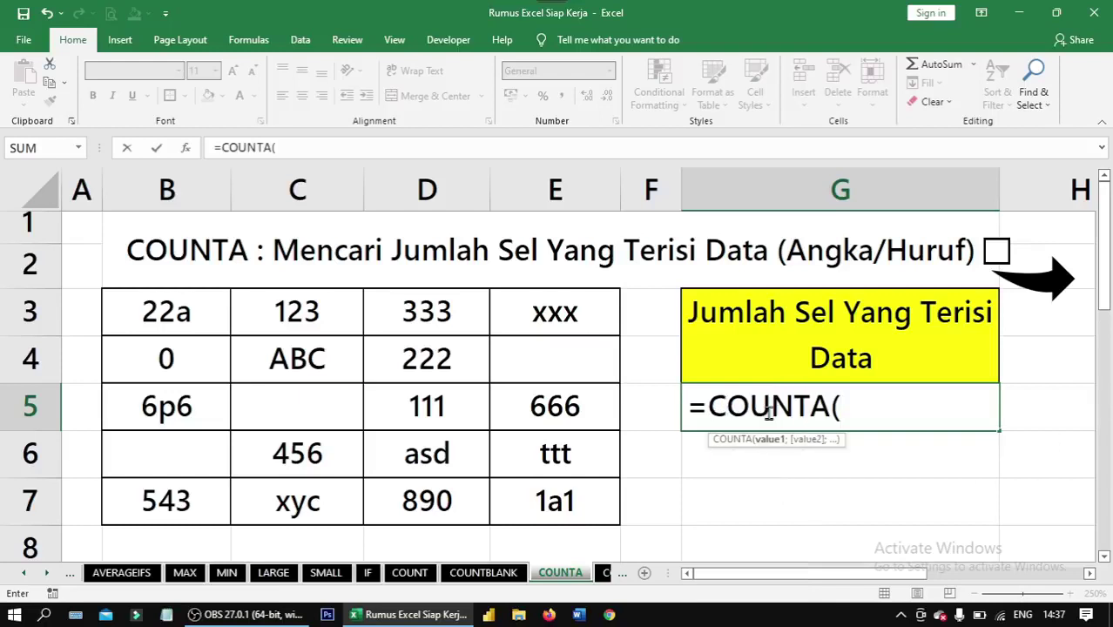
{"action": "left_click_drag", "start_coordinate": [187, 328], "coordinate": [550, 518]}
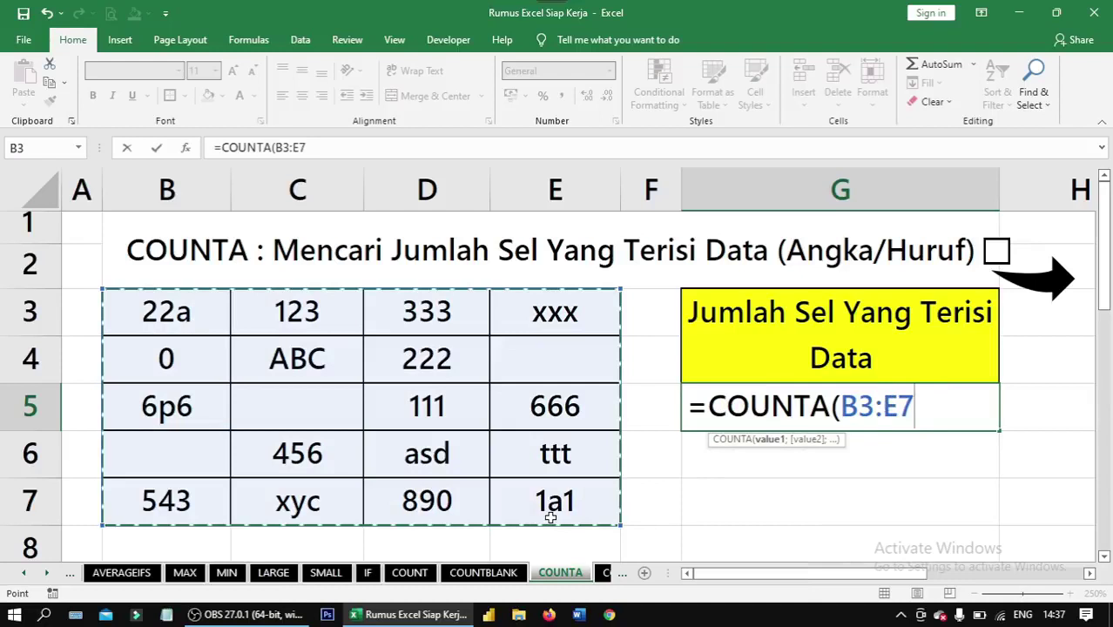
{"action": "type", "text": ")"}
{"action": "key", "text": "ctrl+Return"}
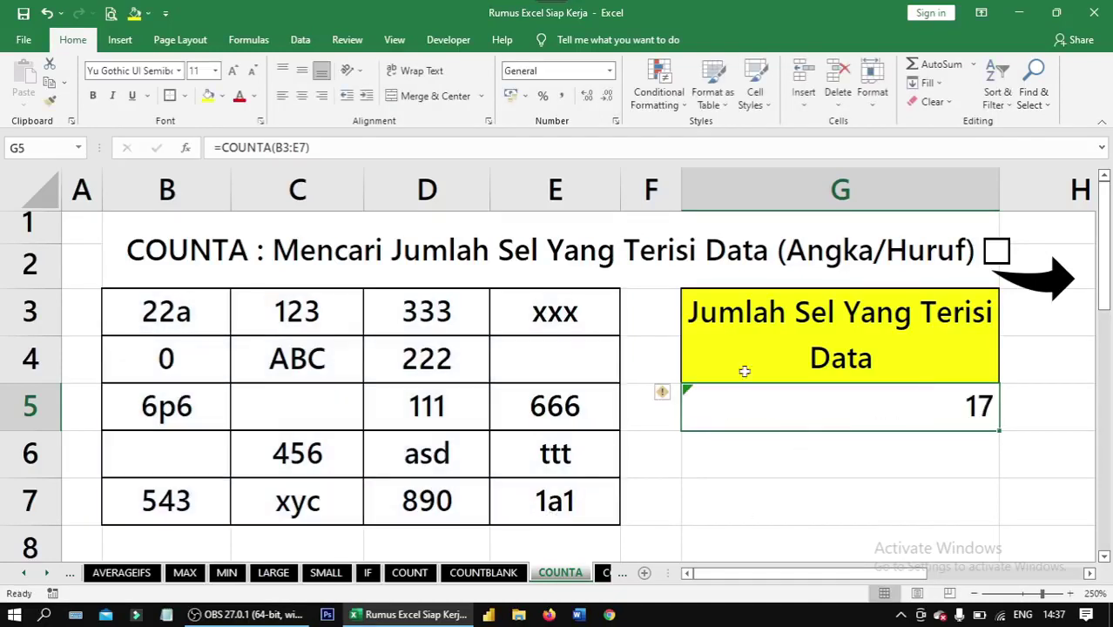
{"action": "left_click", "coordinate": [302, 96]}
Check the COUNTA formula in G5 against the range B3:E7, and go to the COUNTIF sheet.
{"action": "left_click", "coordinate": [887, 494]}
{"action": "left_click_drag", "start_coordinate": [201, 314], "coordinate": [566, 485]}
{"action": "left_click", "coordinate": [734, 440]}
{"action": "left_click", "coordinate": [734, 421]}
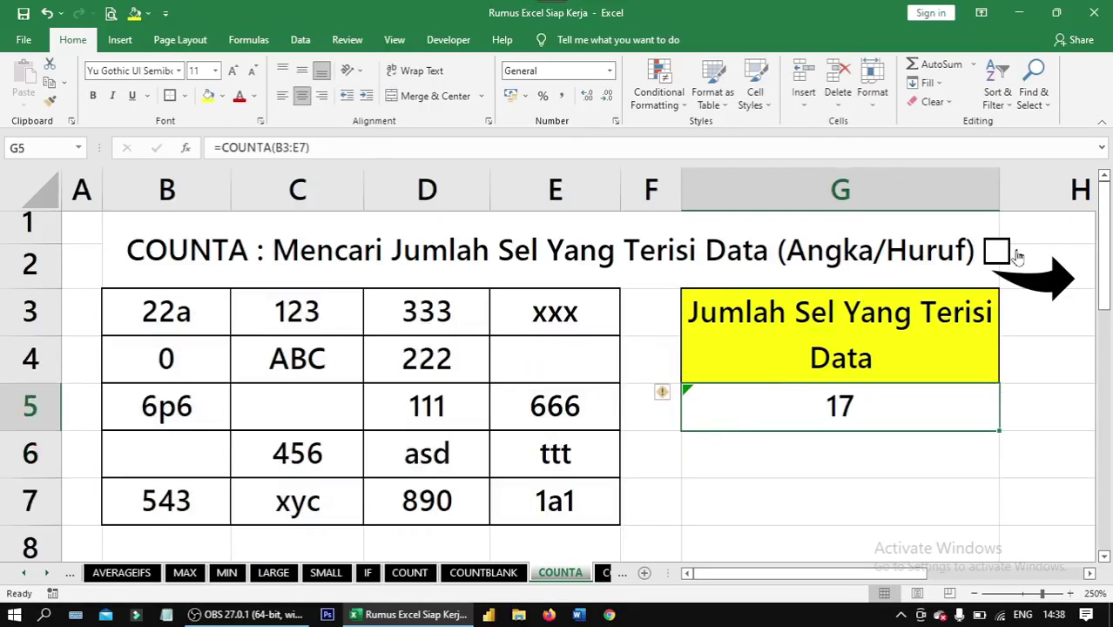
{"action": "key", "text": "ctrl+Page_Down"}
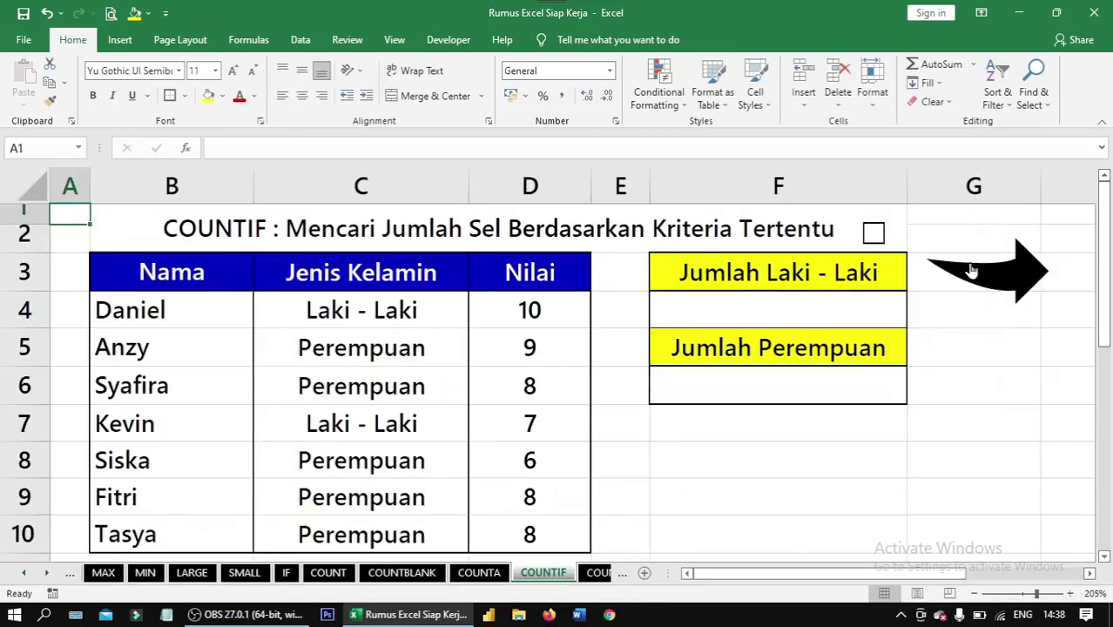
Examine the Nama, Jenis Kelamin and Nilai columns of the data table and the answer cell F4.
{"action": "left_click", "coordinate": [791, 312]}
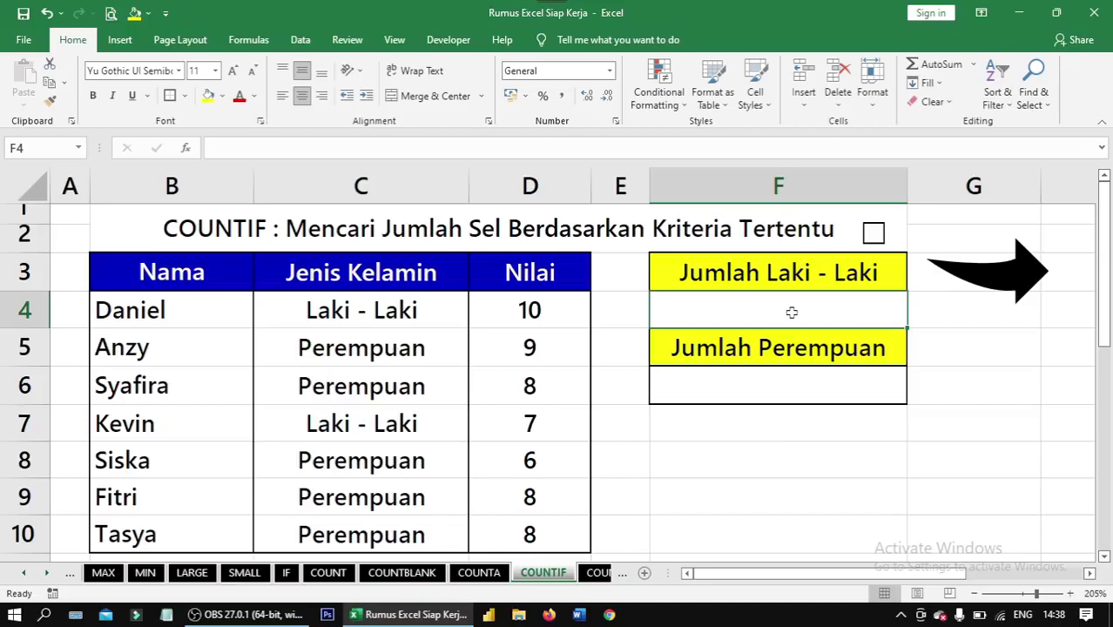
{"action": "left_click", "coordinate": [174, 272]}
{"action": "left_click_drag", "start_coordinate": [174, 273], "coordinate": [263, 530]}
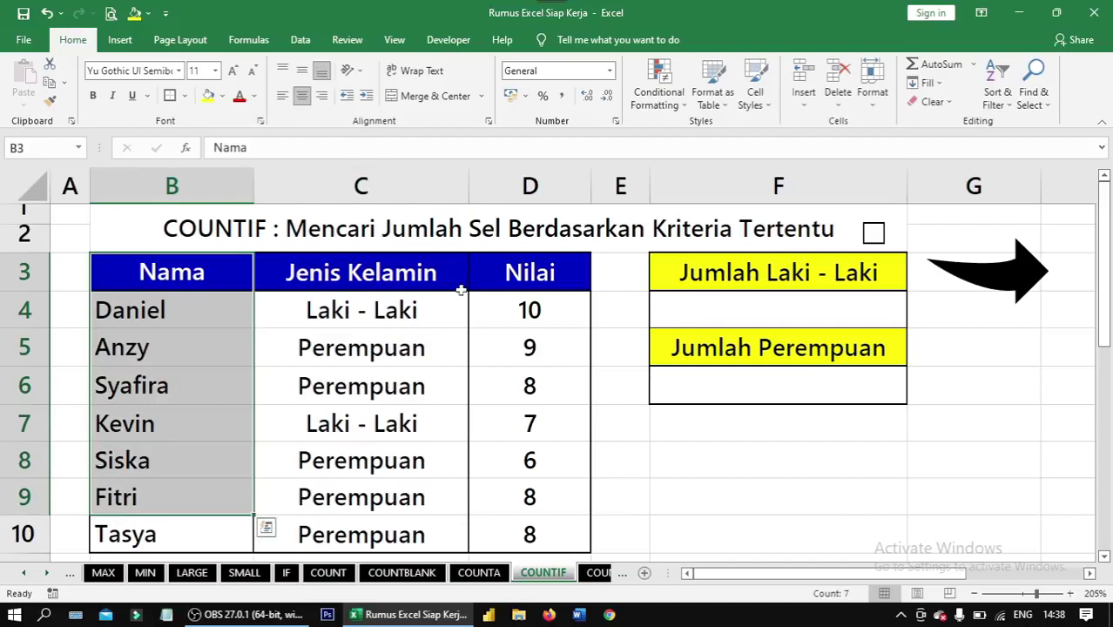
{"action": "left_click", "coordinate": [459, 277]}
{"action": "left_click", "coordinate": [505, 275]}
{"action": "left_click", "coordinate": [713, 310]}
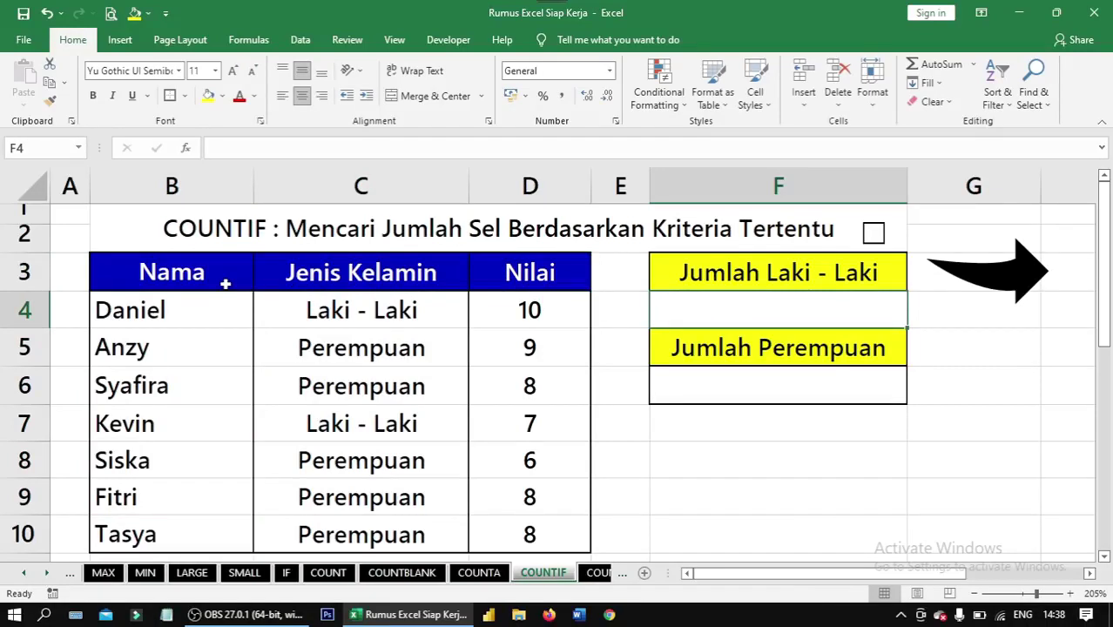
{"action": "left_click_drag", "start_coordinate": [224, 284], "coordinate": [470, 488]}
Start a formula in F4 for the Jumlah Laki - Laki count.
{"action": "left_click", "coordinate": [694, 314]}
{"action": "type", "text": "="}
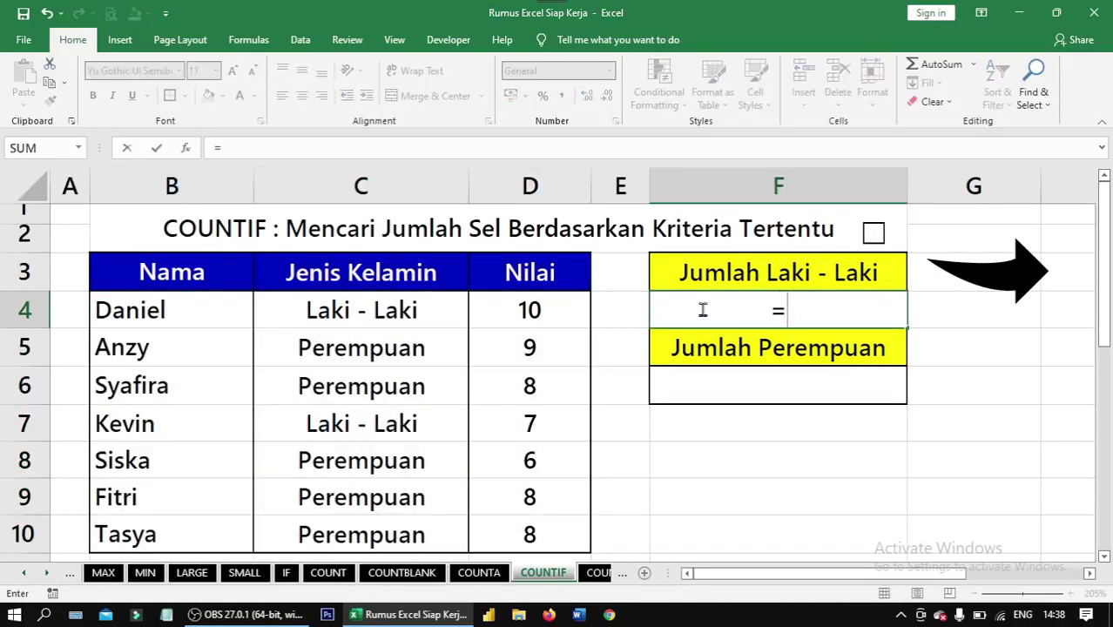
Start a COUNTIF formula in cell F4 with C4:C10 as its range.
{"action": "type", "text": "copunt"}
{"action": "key", "text": "BackSpace"}
{"action": "key", "text": "BackSpace"}
{"action": "key", "text": "BackSpace"}
{"action": "key", "text": "BackSpace"}
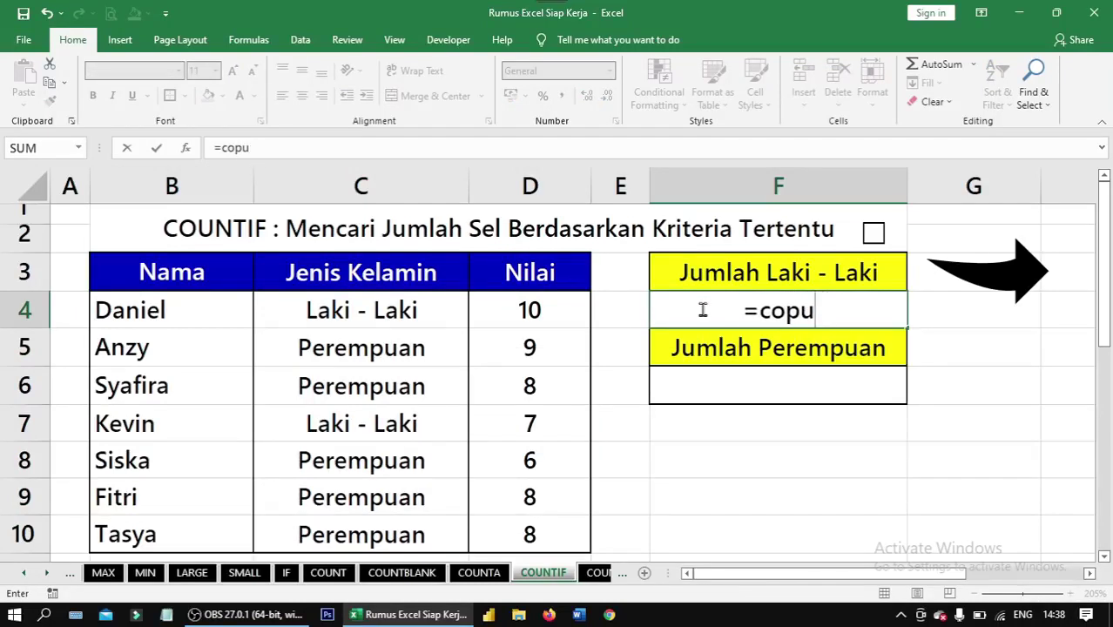
{"action": "type", "text": "untif"}
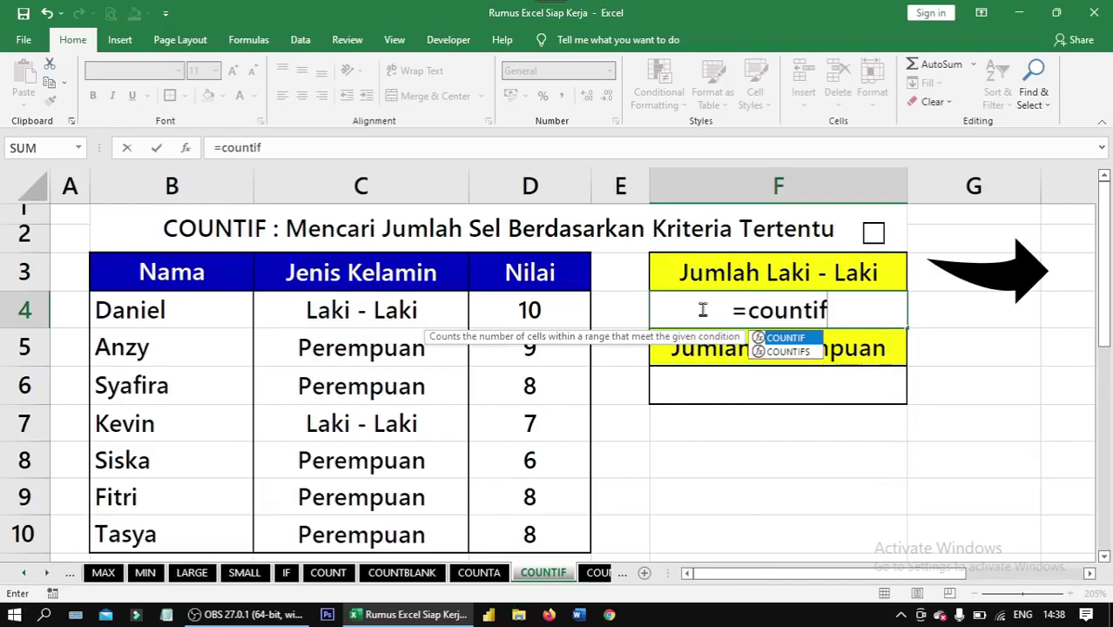
{"action": "key", "text": "Tab"}
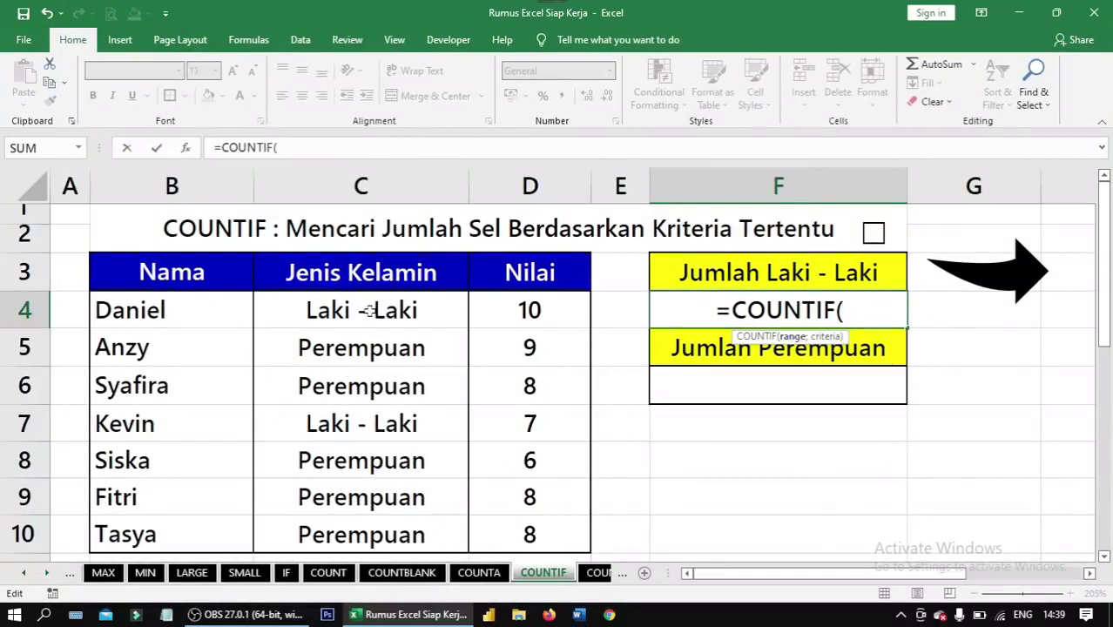
{"action": "left_click_drag", "start_coordinate": [364, 316], "coordinate": [376, 521]}
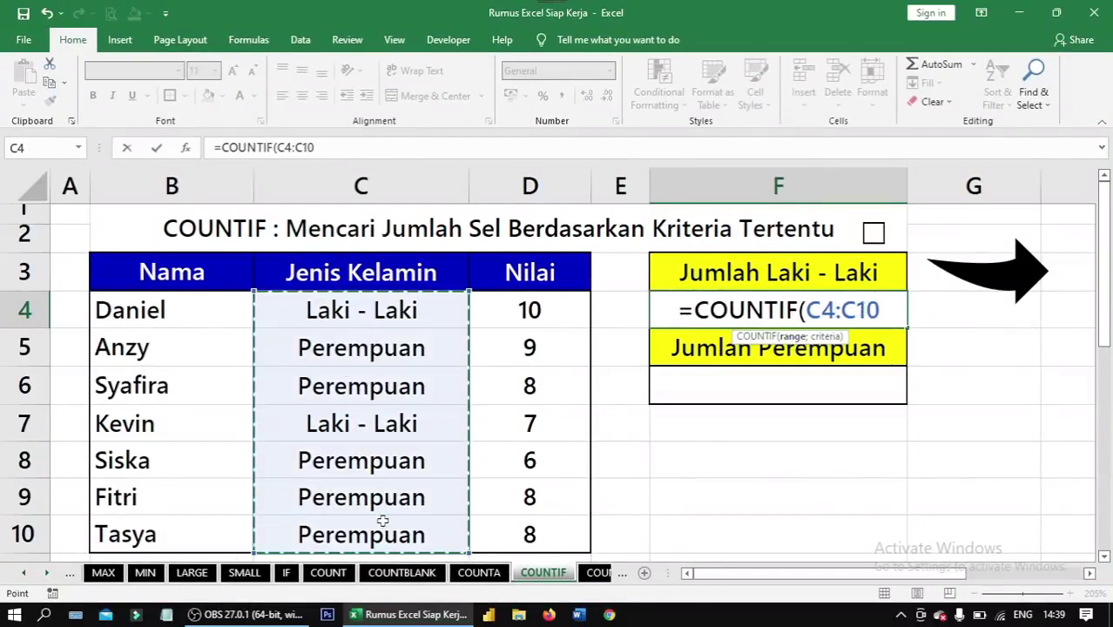
{"action": "type", "text": ";"}
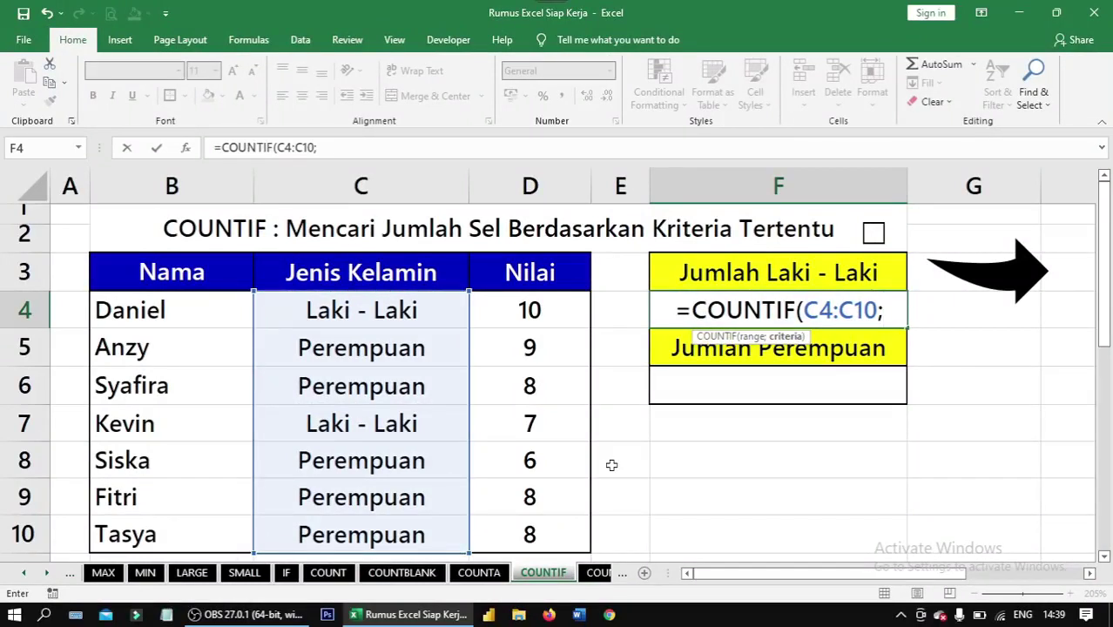
Complete the COUNTIF formula in F4 with the criterion "Laki - Laki" and enter it.
{"action": "type", "text": "\"L"}
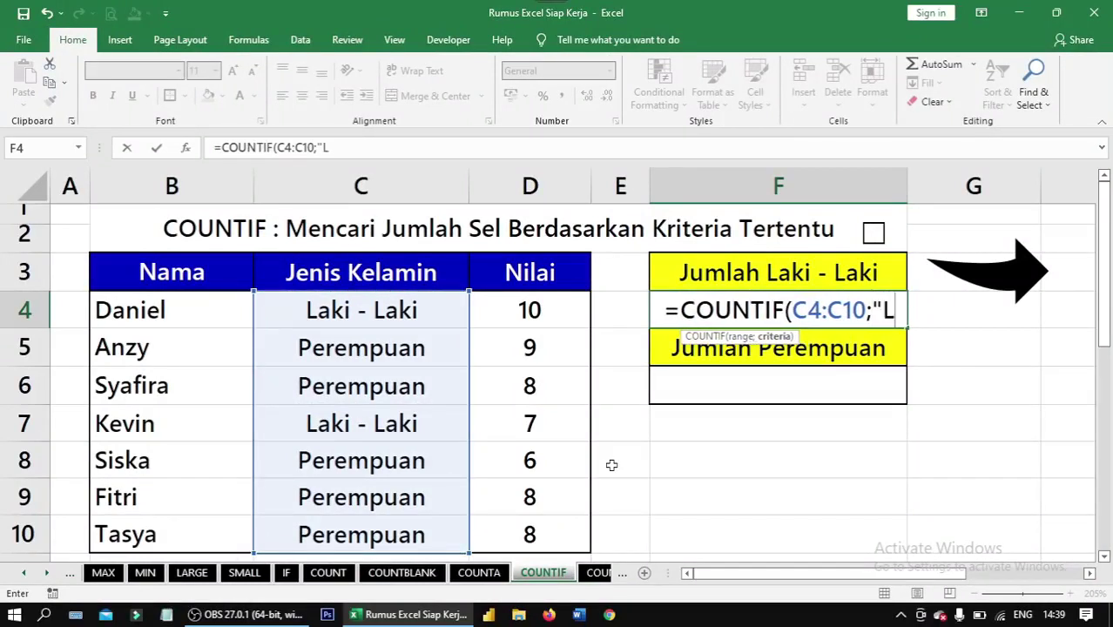
{"action": "type", "text": "aku"}
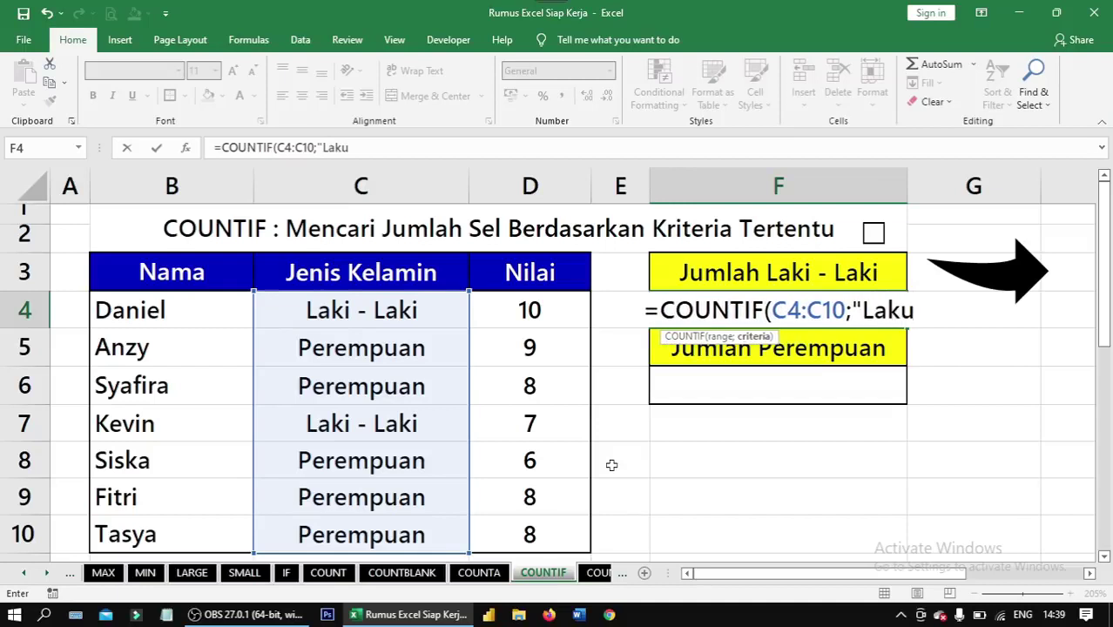
{"action": "key", "text": "BackSpace"}
{"action": "type", "text": "i -"}
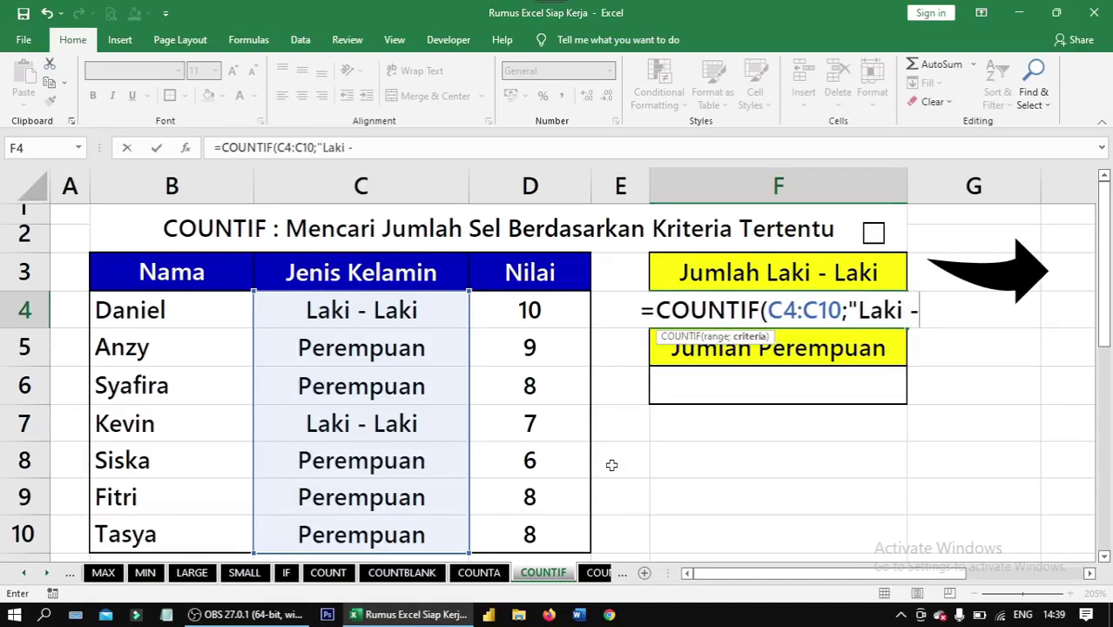
{"action": "type", "text": " Lak"}
{"action": "type", "text": "i"}
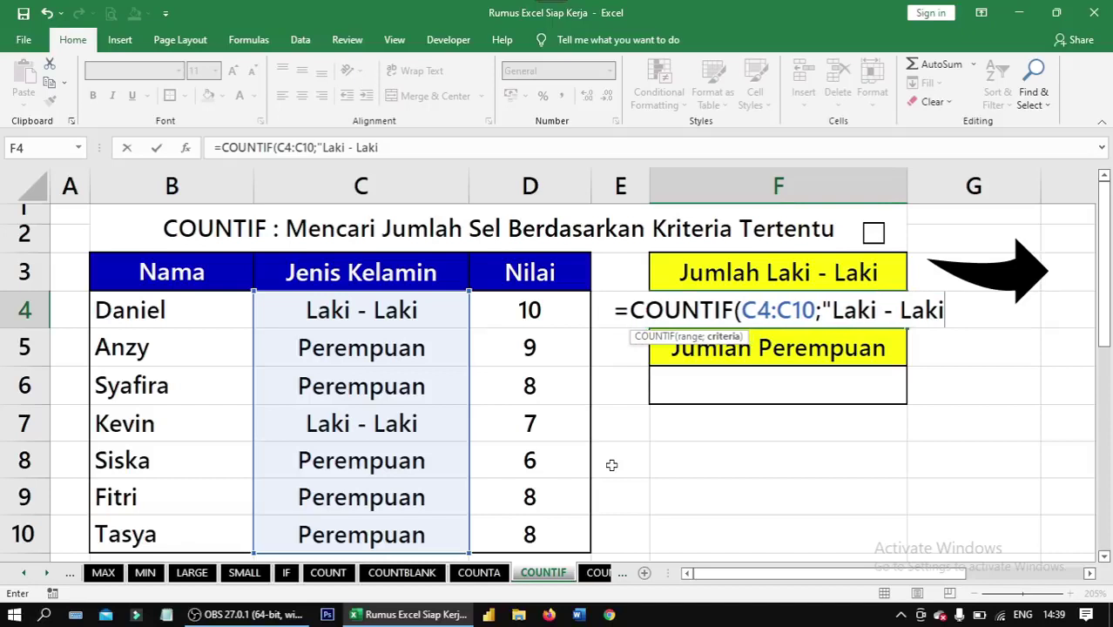
{"action": "type", "text": "\")"}
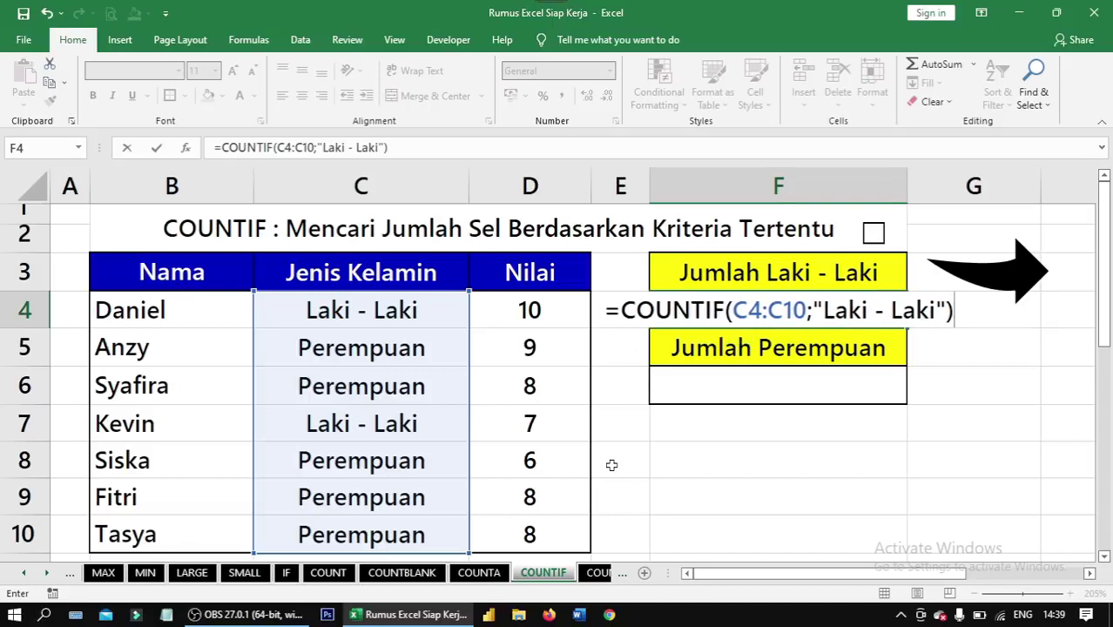
{"action": "key", "text": "ctrl+Return"}
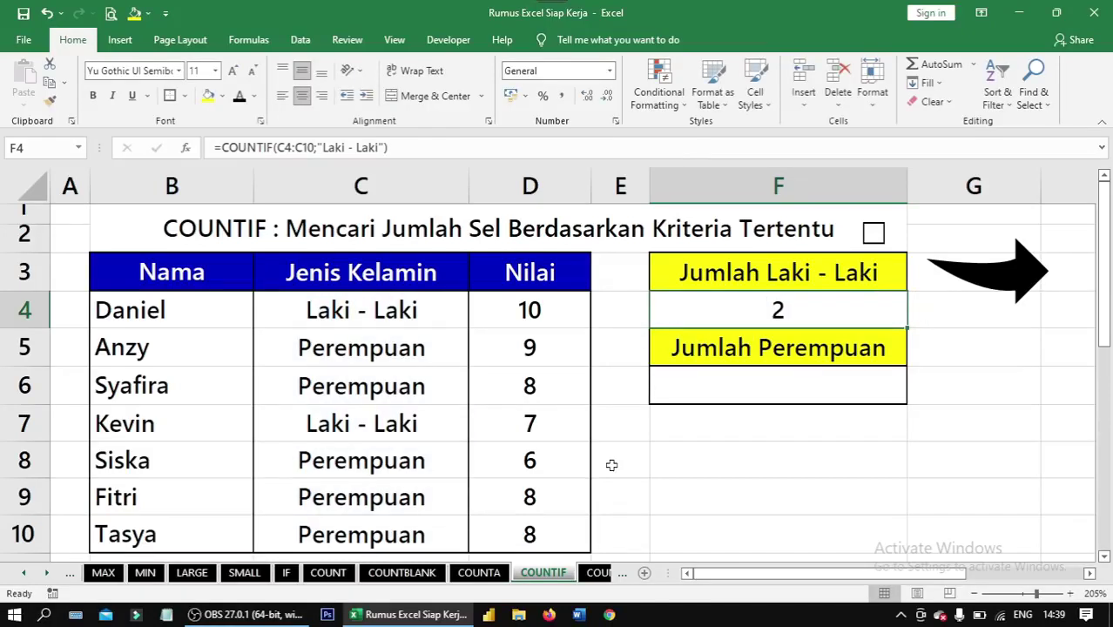
Copy the COUNTIF formula from F4 to cell F6 under Jumlah Perempuan.
{"action": "left_click", "coordinate": [784, 385]}
{"action": "left_click", "coordinate": [767, 307]}
{"action": "left_click", "coordinate": [784, 390]}
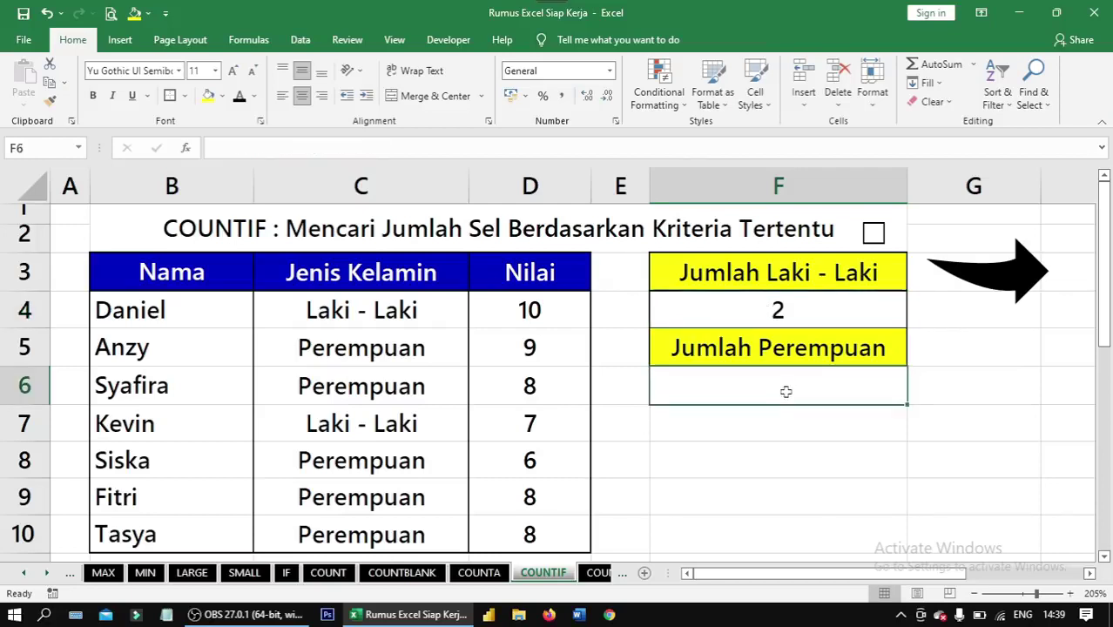
{"action": "left_click", "coordinate": [776, 305]}
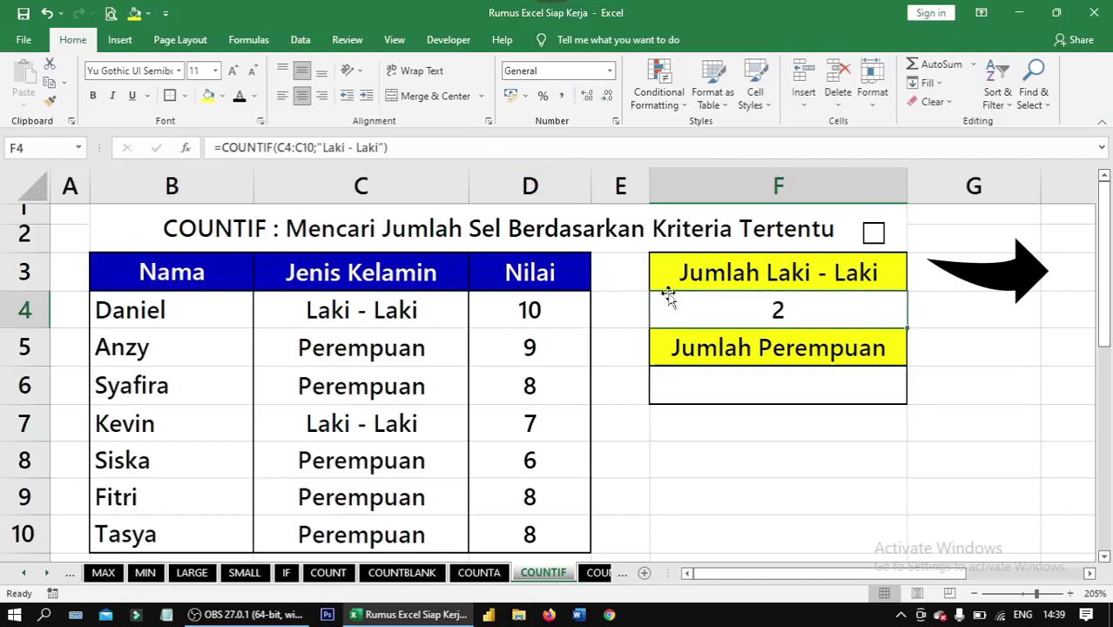
{"action": "key", "text": "ctrl+c"}
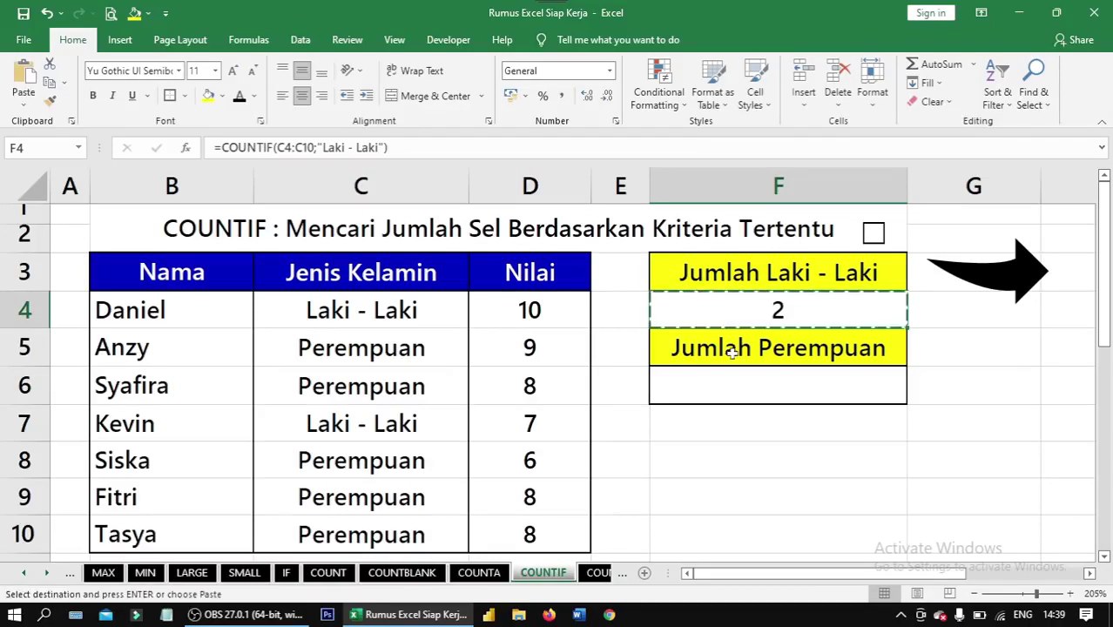
{"action": "left_click", "coordinate": [747, 375]}
{"action": "key", "text": "ctrl+v"}
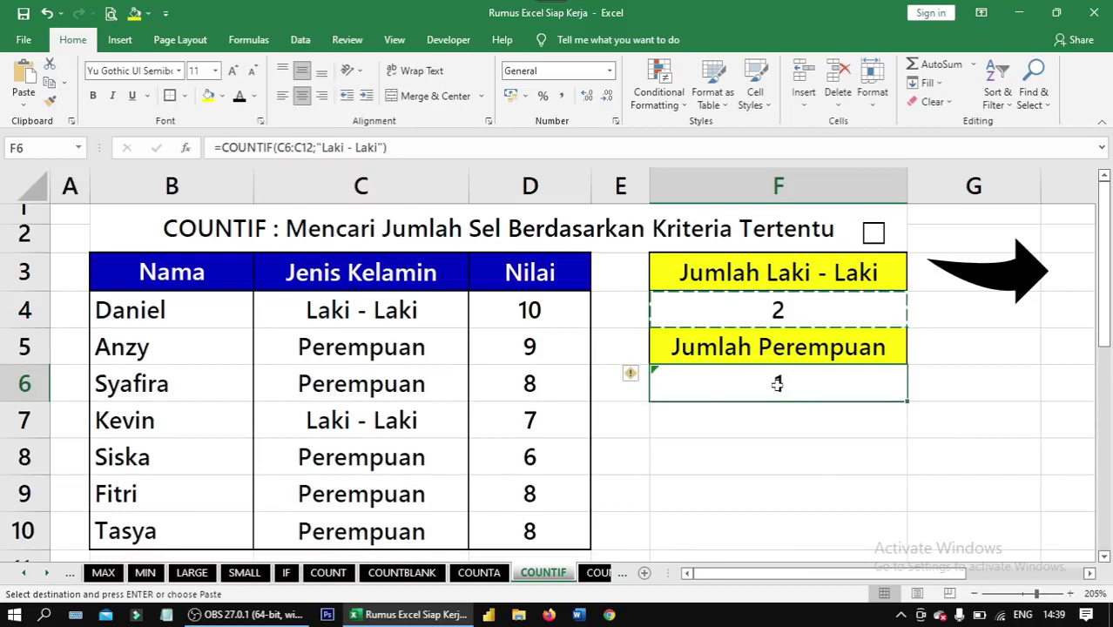
Change the criterion of the COUNTIF formula in F6 to "Perempuan".
{"action": "double_click", "coordinate": [780, 384]}
{"action": "left_click", "coordinate": [929, 388]}
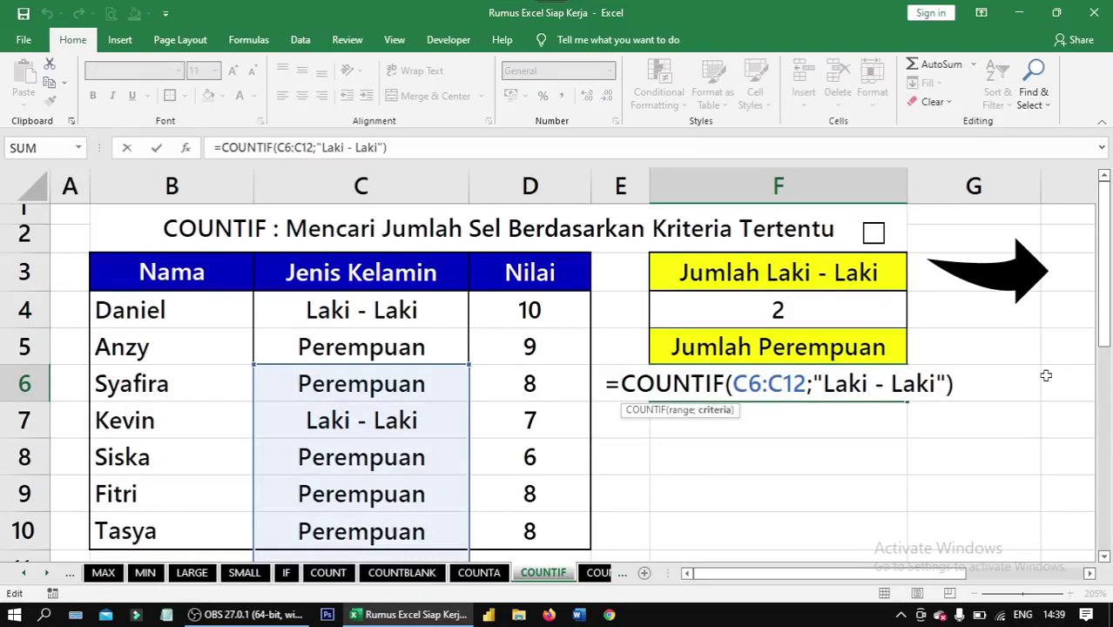
{"action": "key", "text": "BackSpace"}
{"action": "key", "text": "BackSpace"}
{"action": "key", "text": "BackSpace"}
{"action": "key", "text": "BackSpace"}
{"action": "key", "text": "BackSpace"}
{"action": "key", "text": "BackSpace"}
{"action": "key", "text": "BackSpace"}
{"action": "key", "text": "BackSpace"}
{"action": "key", "text": "BackSpace"}
{"action": "key", "text": "BackSpace"}
{"action": "key", "text": "BackSpace"}
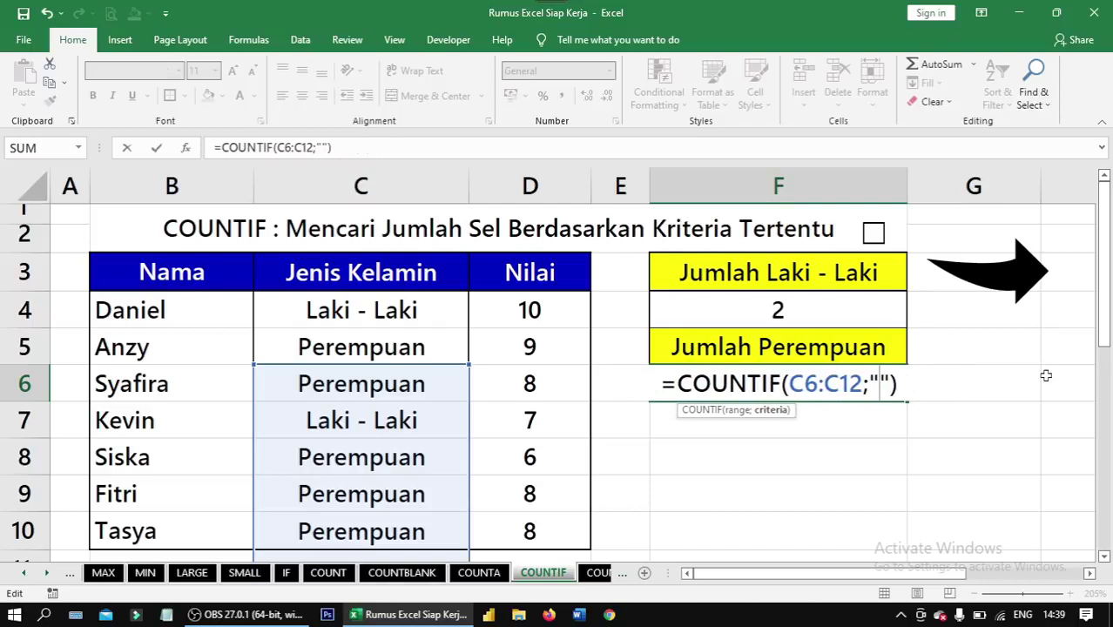
{"action": "type", "text": "Perempuan"}
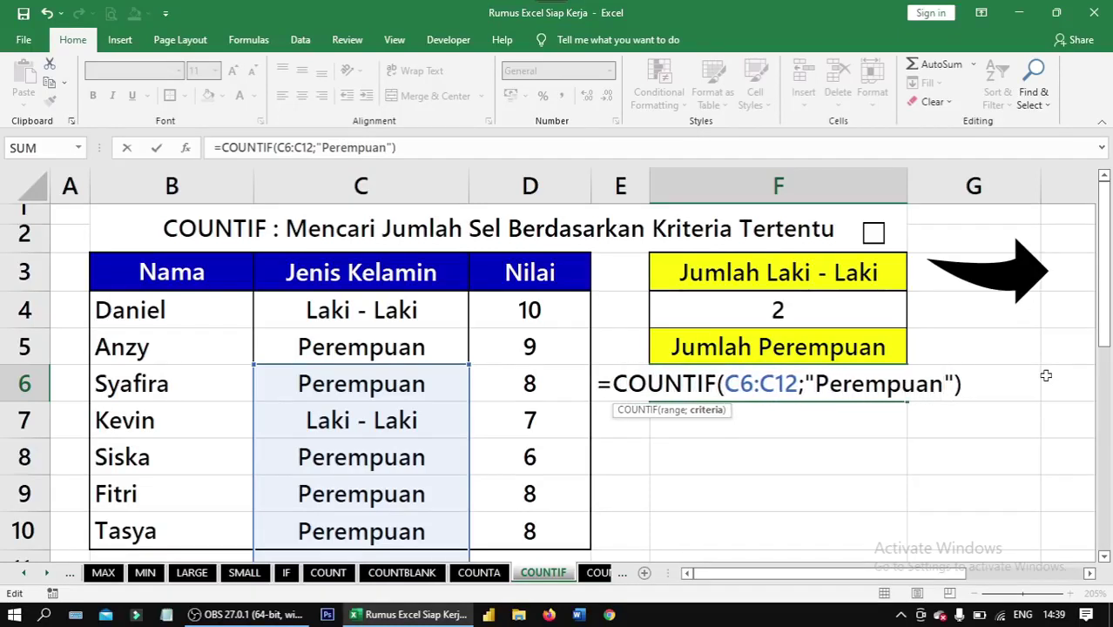
{"action": "key", "text": "Return"}
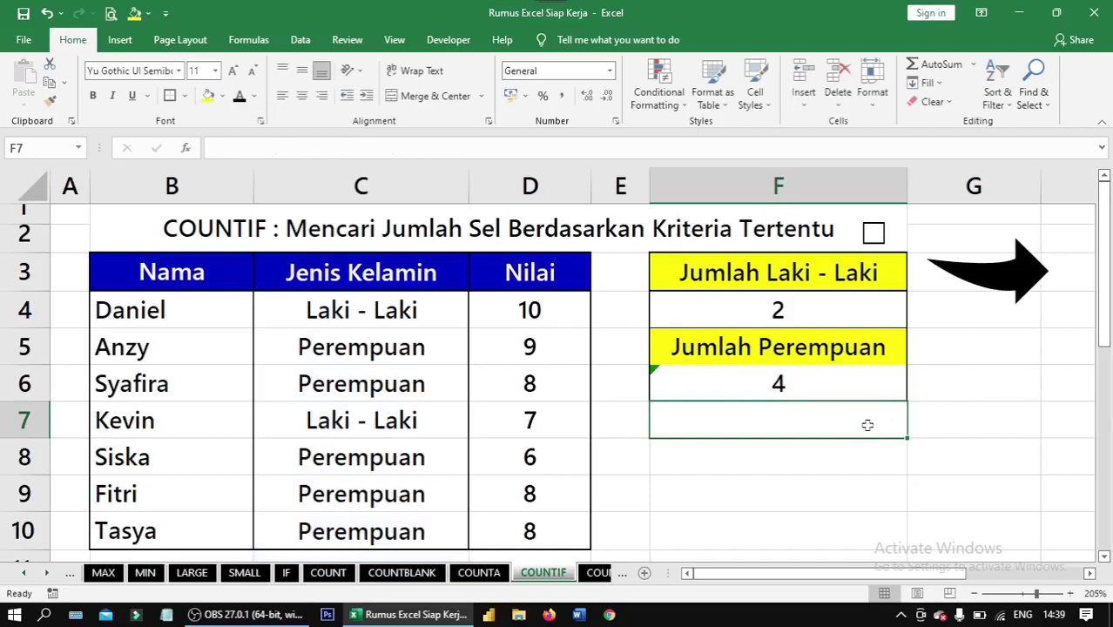
Toggle the checkbox beside the COUNTIF title and go on to the COUNTIFS sheet.
{"action": "left_click", "coordinate": [793, 384]}
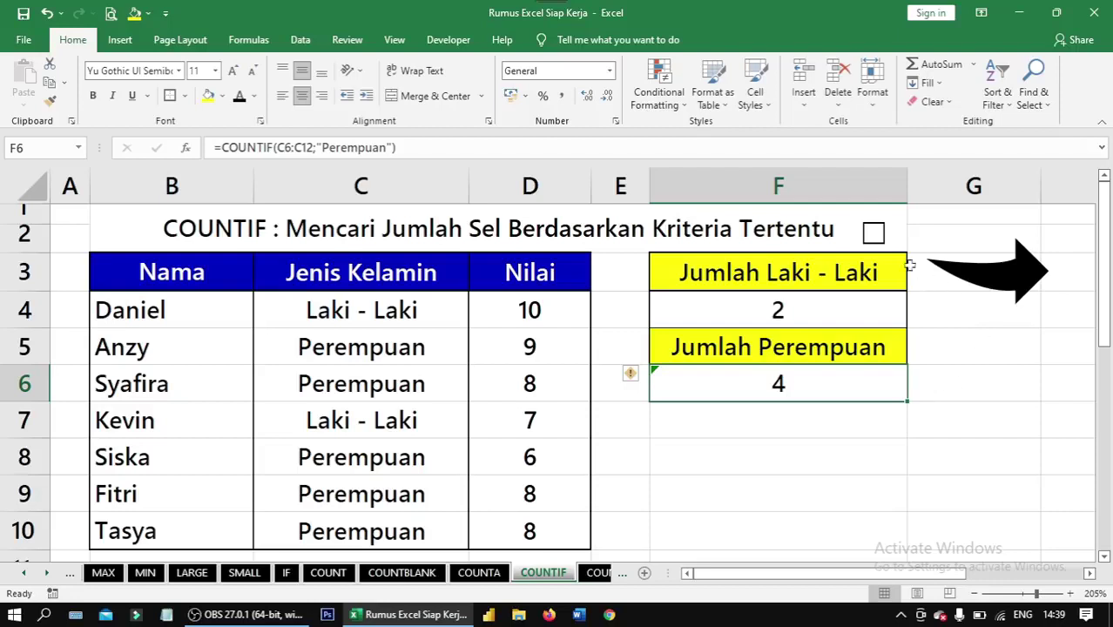
{"action": "left_click", "coordinate": [874, 234]}
{"action": "left_click", "coordinate": [1004, 279]}
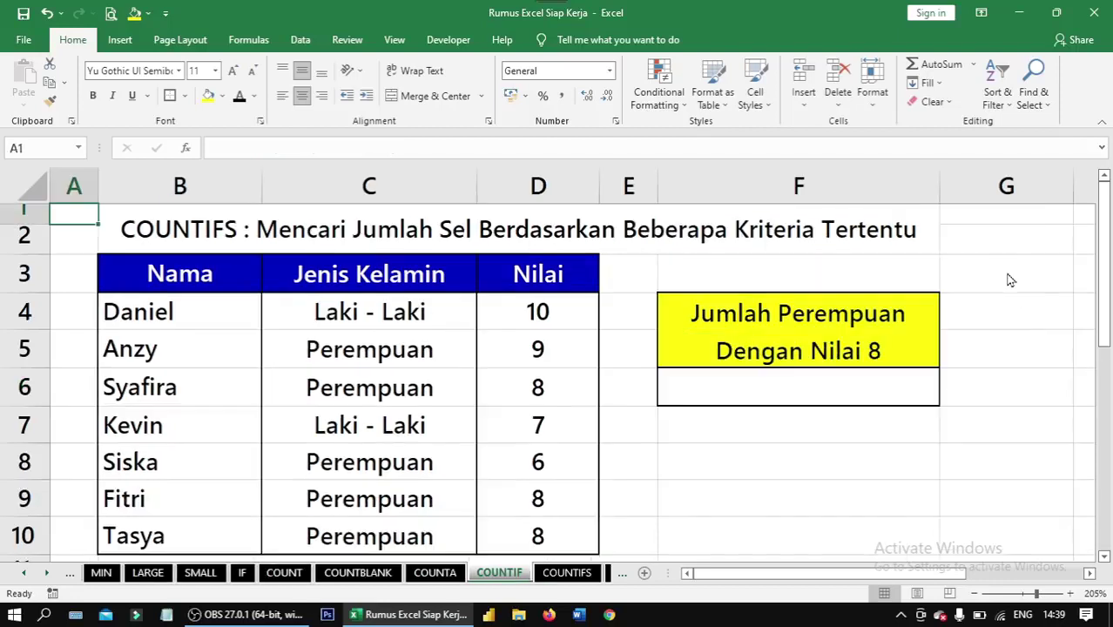
Start a COUNTIFS formula in cell F6 with C4:C10 as the first criteria range.
{"action": "left_click", "coordinate": [836, 387]}
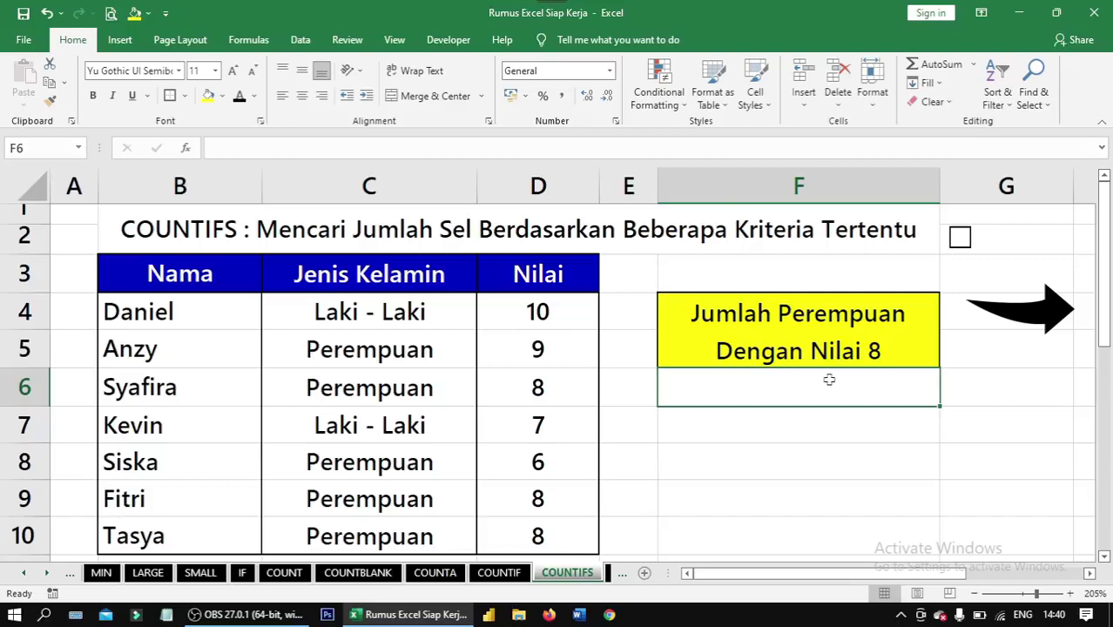
{"action": "left_click", "coordinate": [796, 343]}
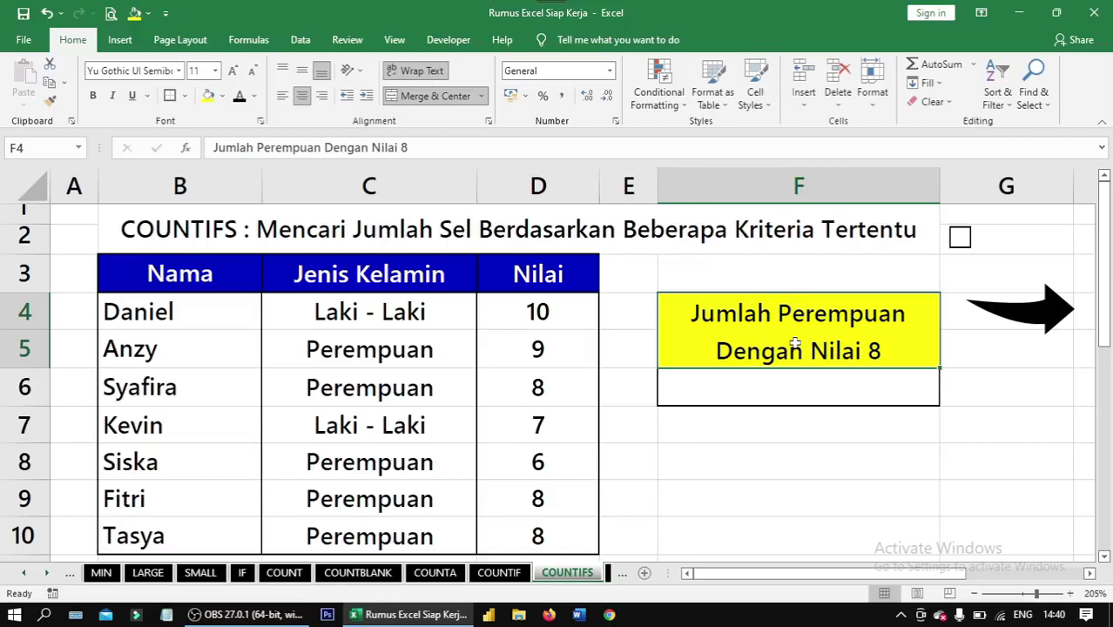
{"action": "left_click", "coordinate": [791, 383]}
{"action": "type", "text": "="}
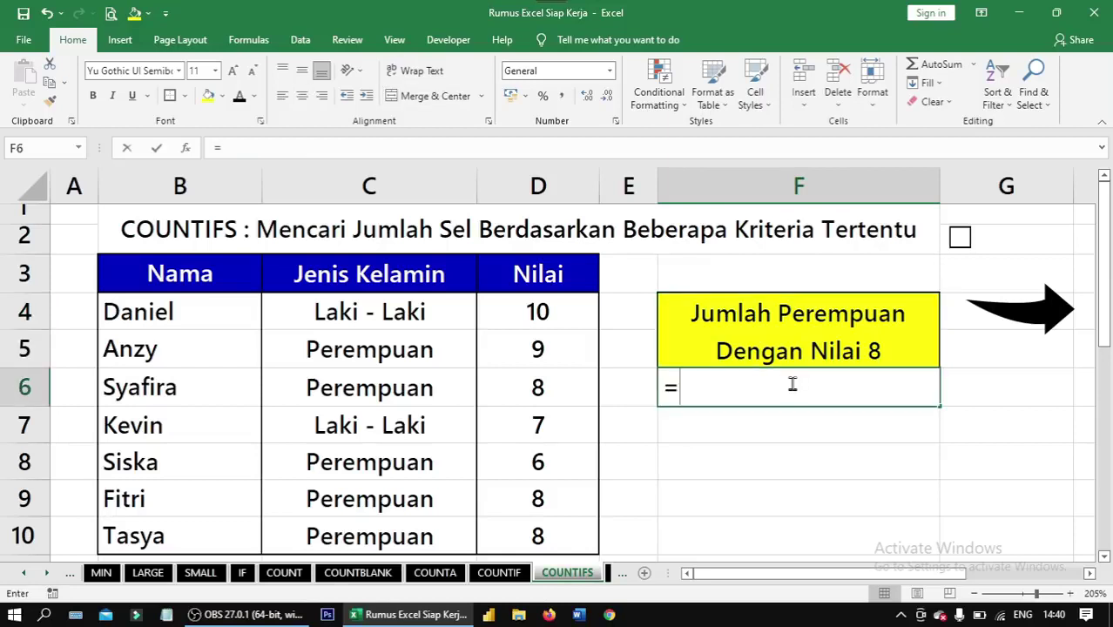
{"action": "type", "text": "co"}
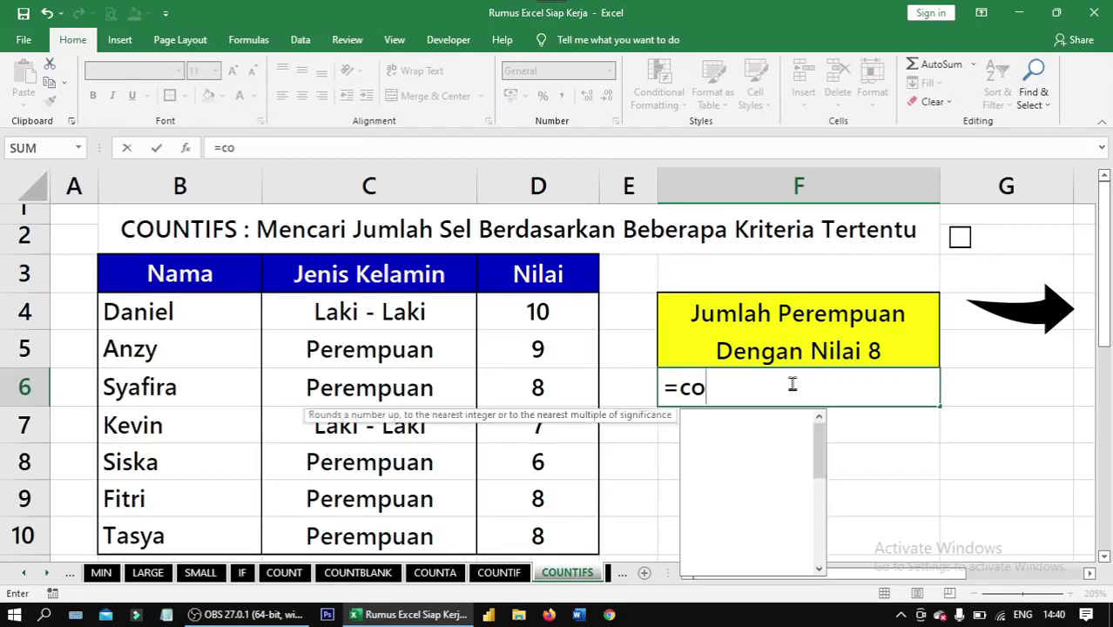
{"action": "type", "text": "untifs"}
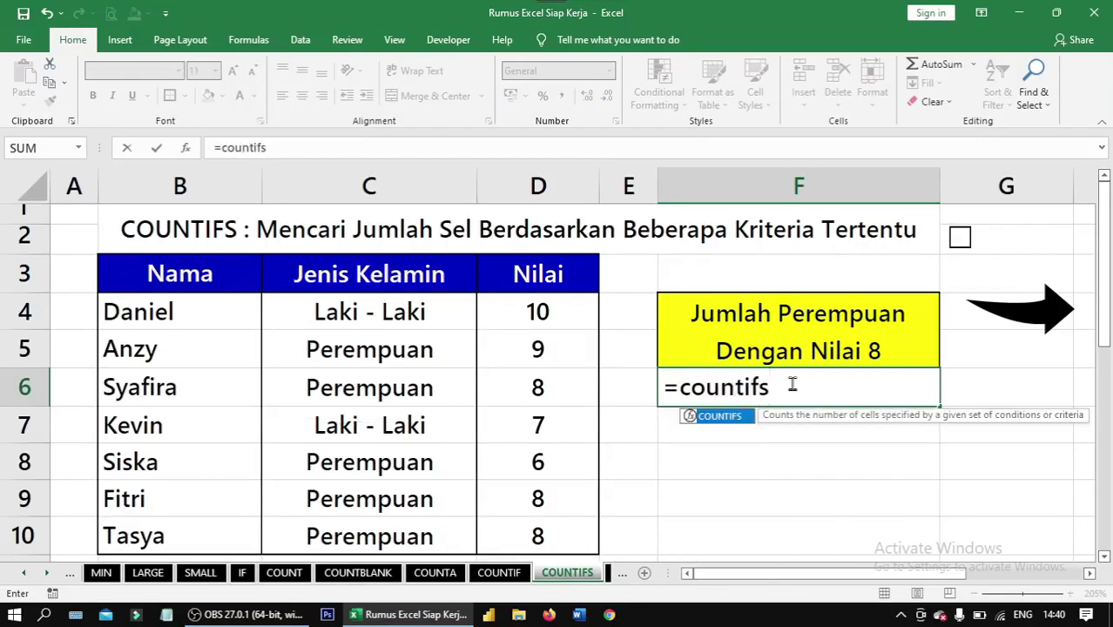
{"action": "key", "text": "Tab"}
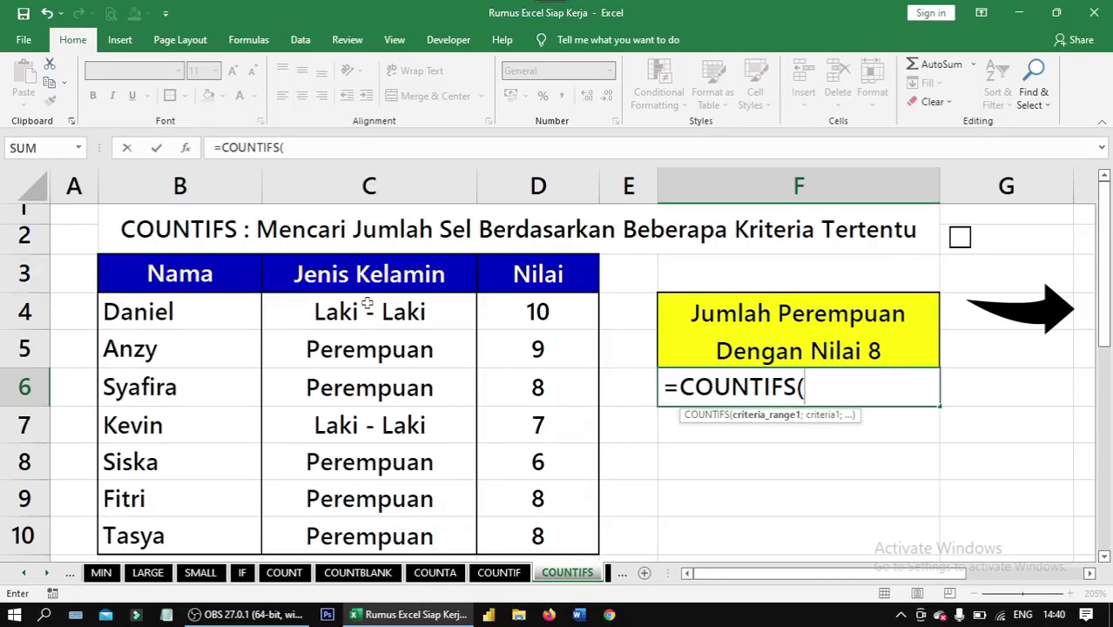
{"action": "left_click_drag", "start_coordinate": [368, 304], "coordinate": [400, 531]}
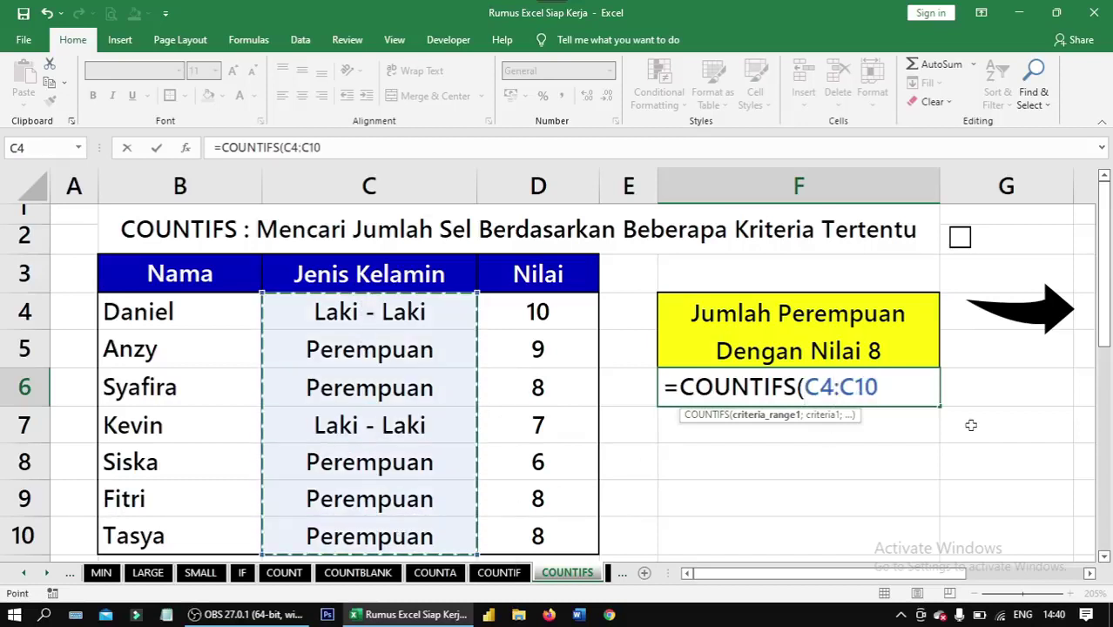
{"action": "type", "text": ";"}
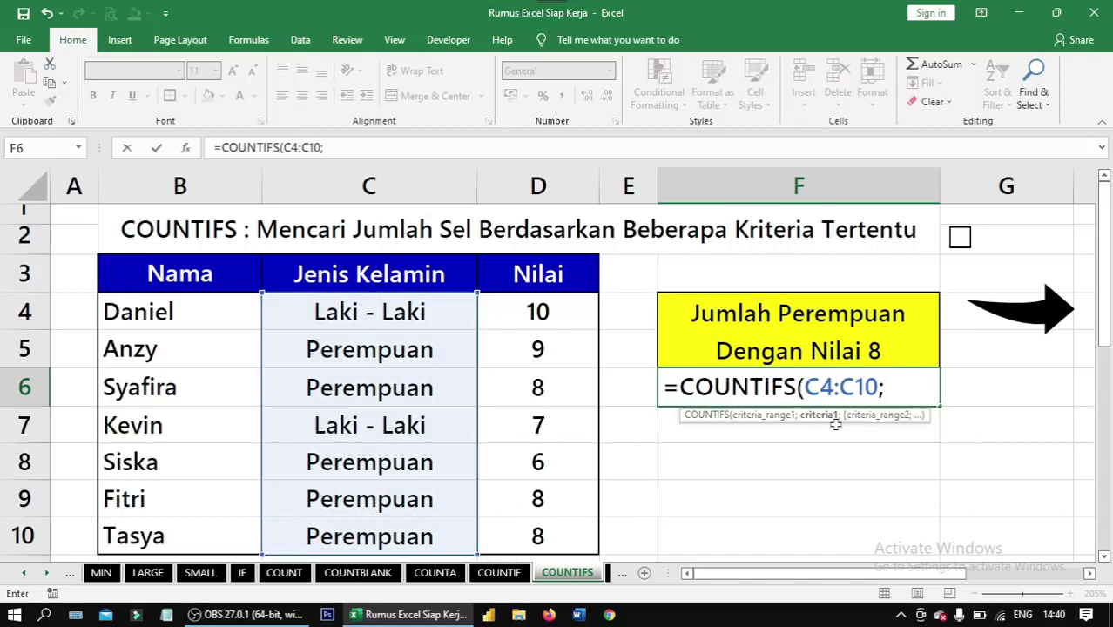
Give the COUNTIFS formula "Perempuan" as its first criterion.
{"action": "type", "text": "\"Prempu"}
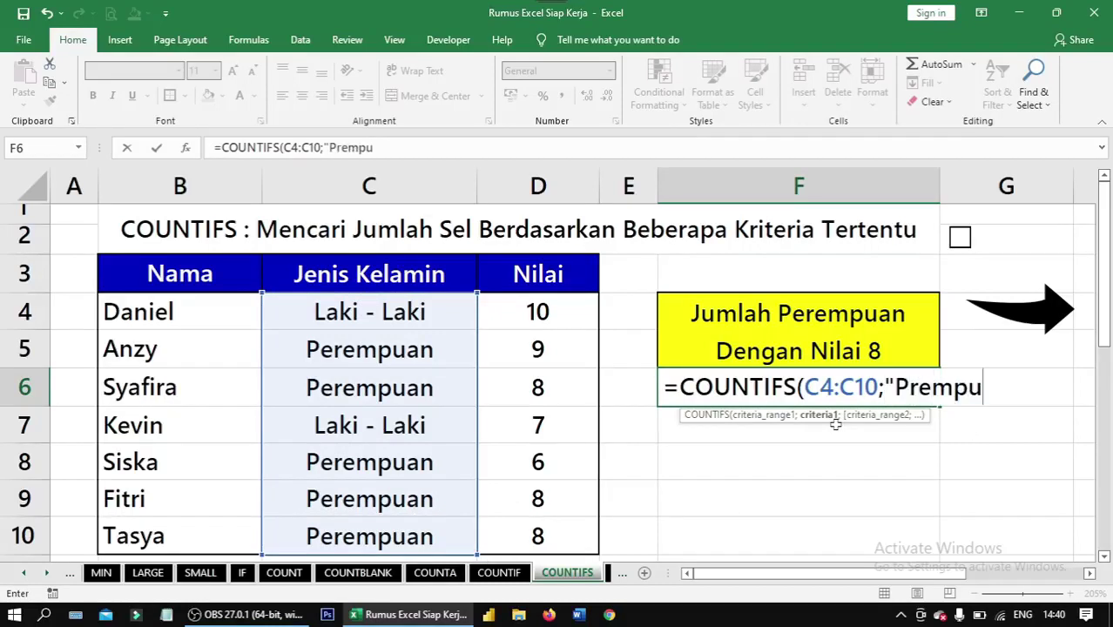
{"action": "type", "text": "an"}
{"action": "key", "text": "BackSpace"}
{"action": "key", "text": "BackSpace"}
{"action": "key", "text": "BackSpace"}
{"action": "key", "text": "BackSpace"}
{"action": "key", "text": "BackSpace"}
{"action": "key", "text": "BackSpace"}
{"action": "key", "text": "BackSpace"}
{"action": "type", "text": "erem"}
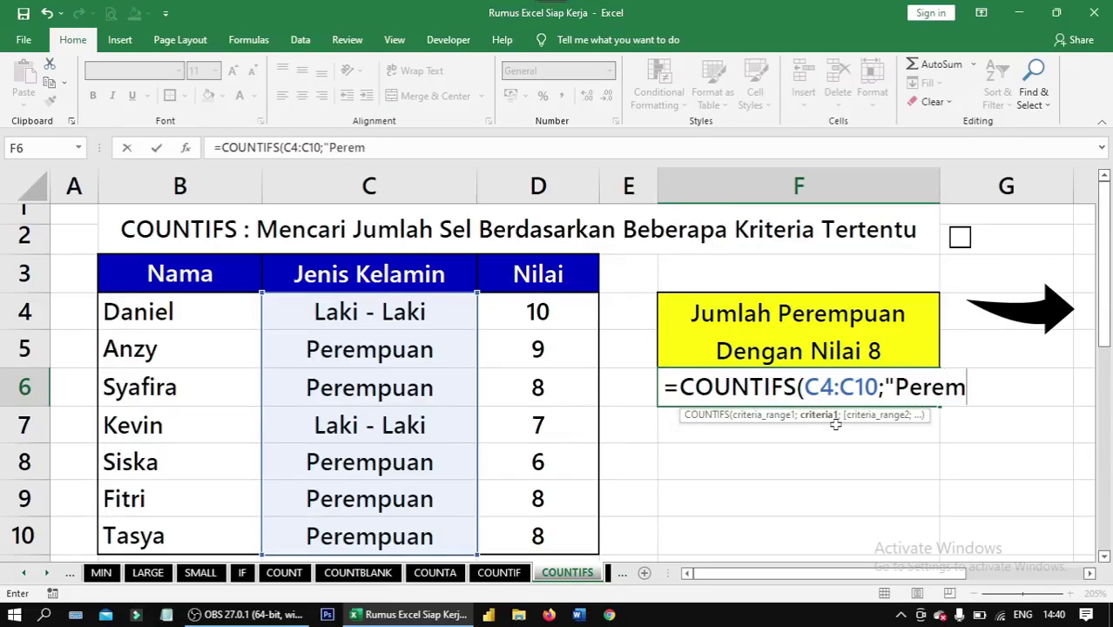
{"action": "type", "text": "puan"}
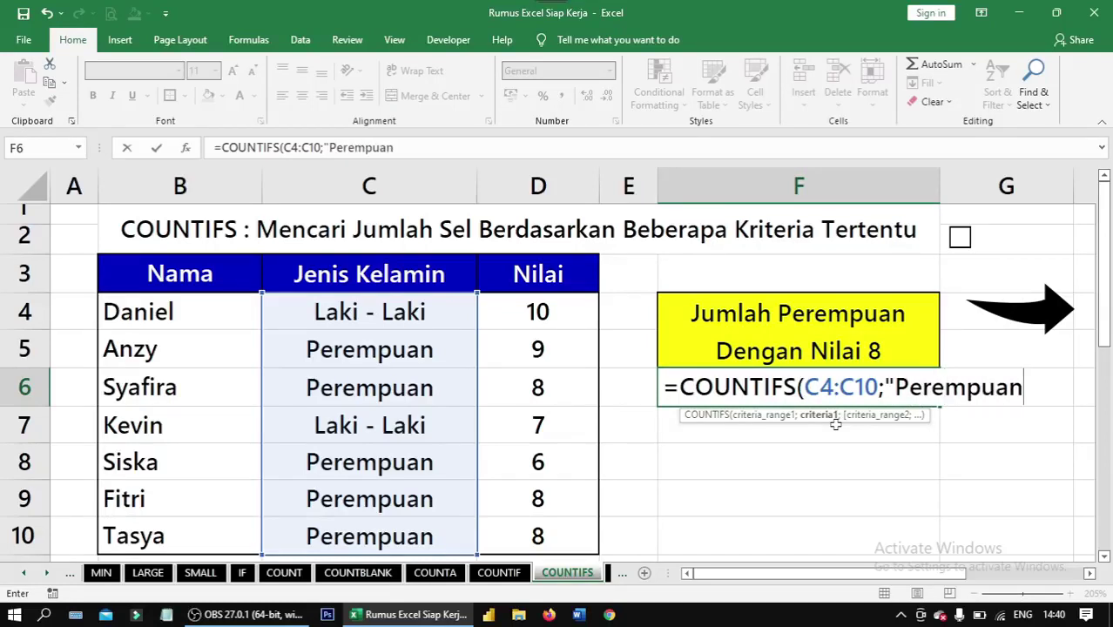
{"action": "type", "text": "\";"}
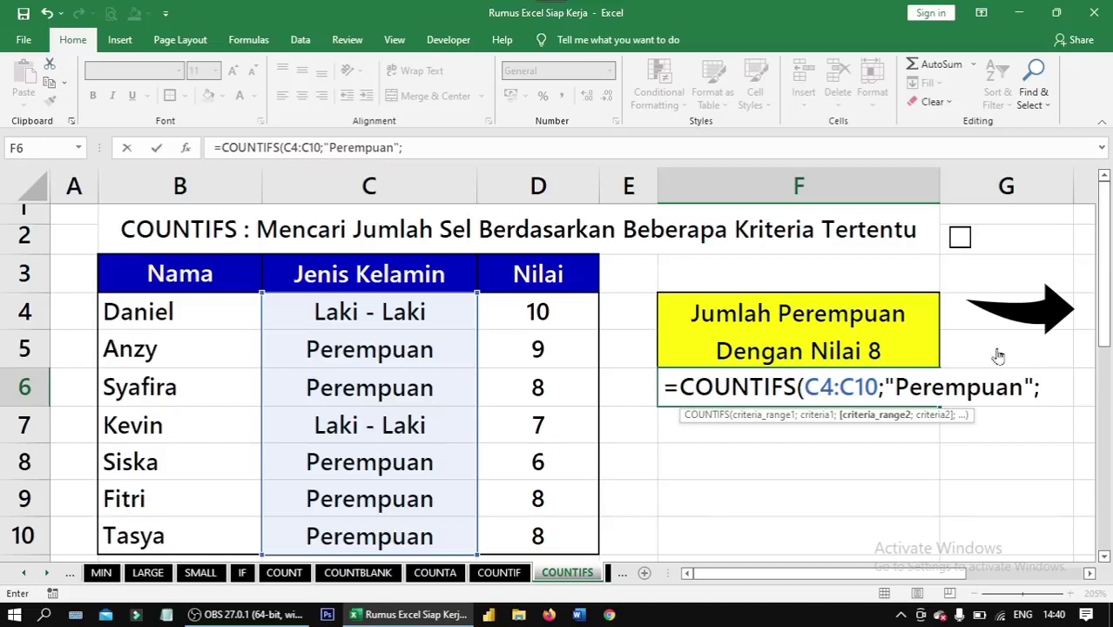
Complete the COUNTIFS formula in F6 with D4:D10 as the second range and "8" as its criterion, and center the cell.
{"action": "left_click_drag", "start_coordinate": [535, 307], "coordinate": [586, 528]}
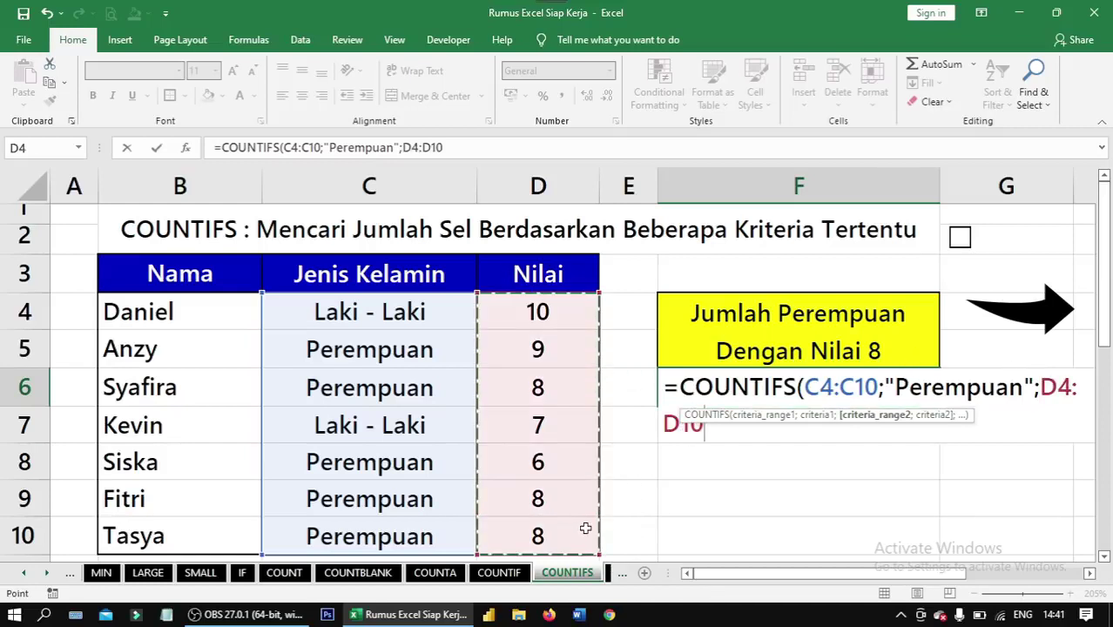
{"action": "type", "text": ";"}
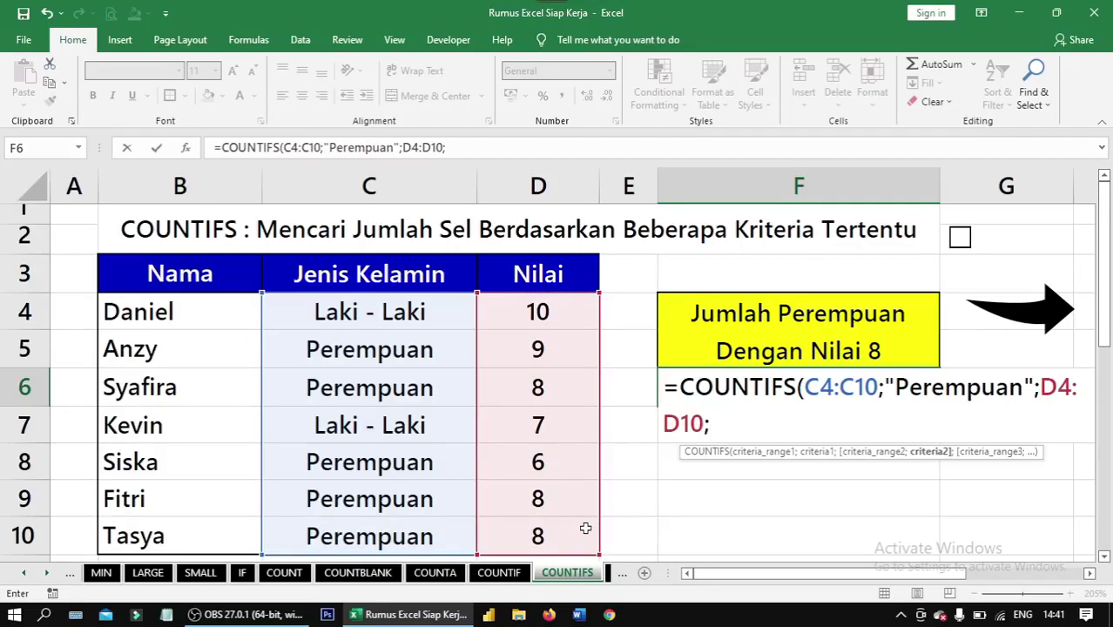
{"action": "type", "text": "\"8\")"}
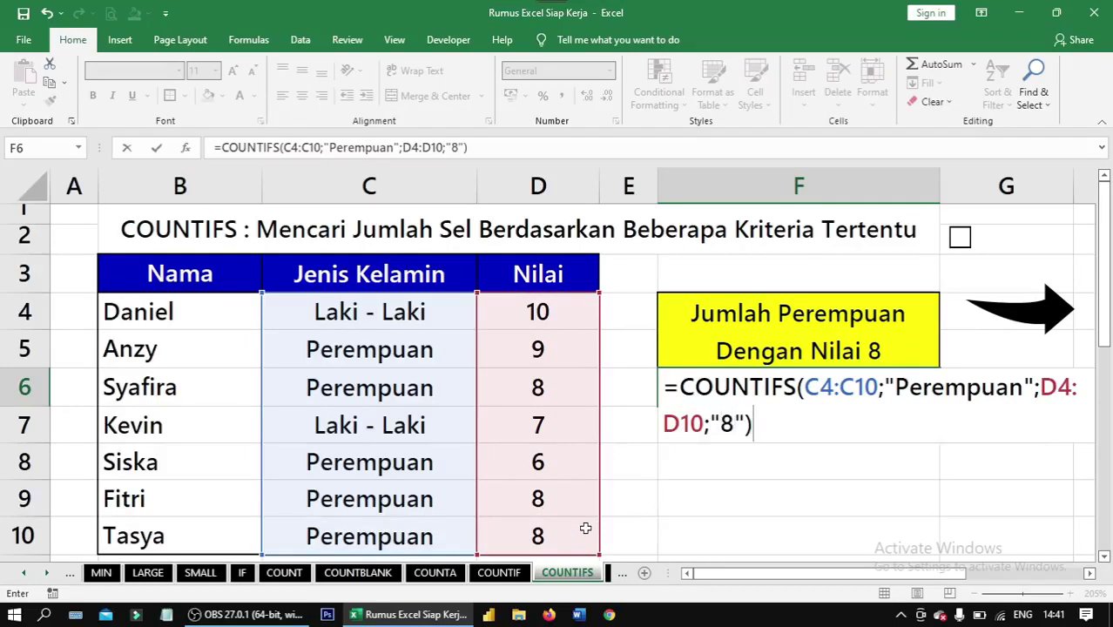
{"action": "key", "text": "ctrl+Return"}
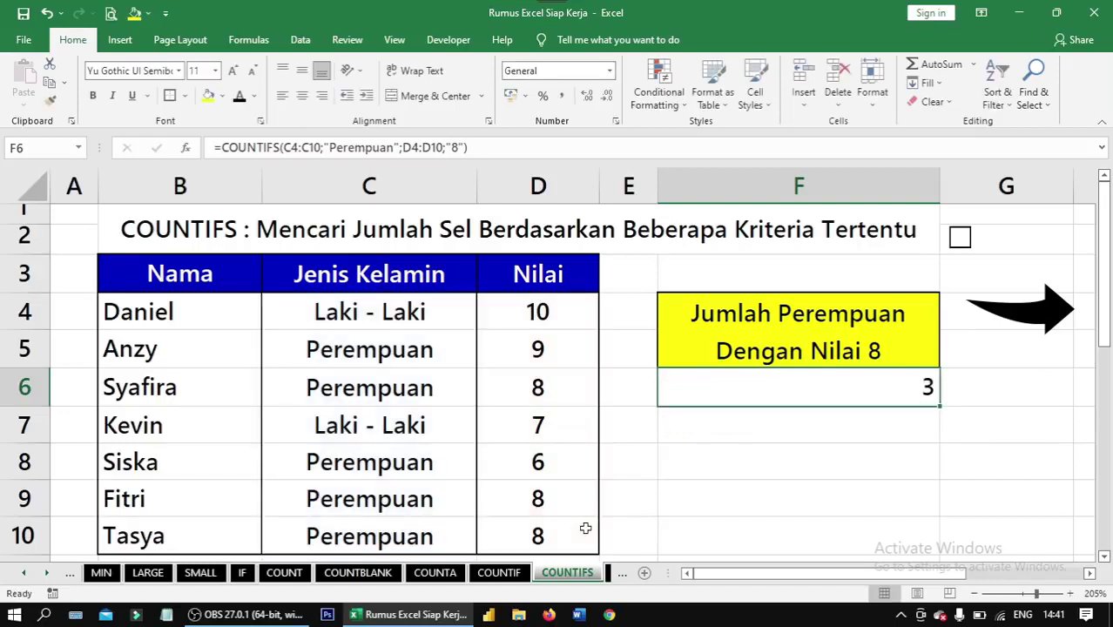
{"action": "left_click", "coordinate": [301, 95]}
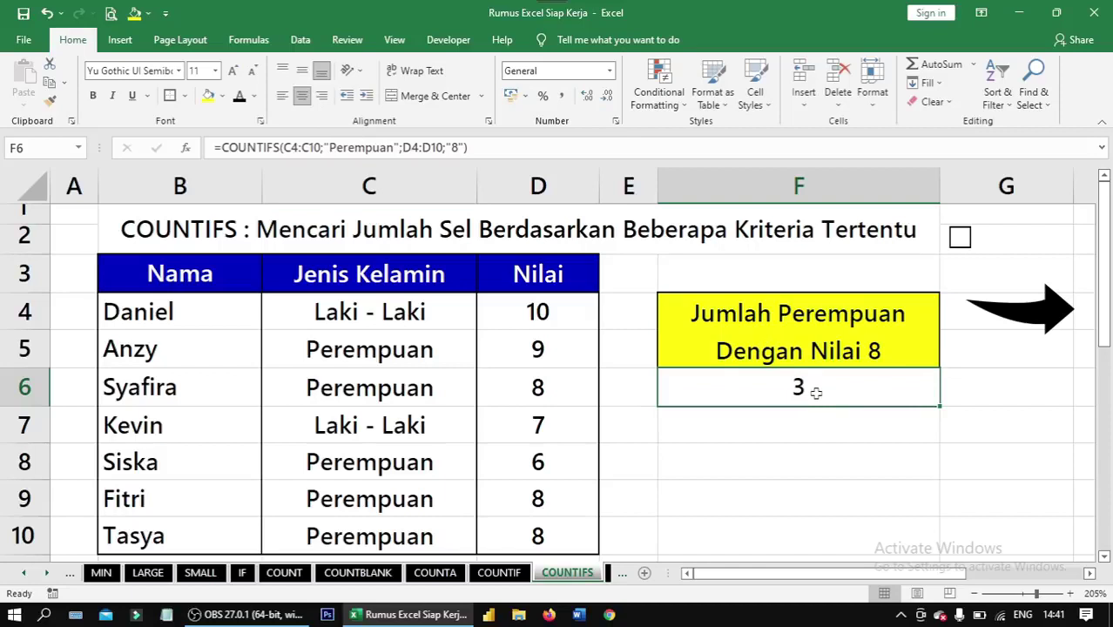
Review the student table and the F6 result, tick the checkbox beside the COUNTIFS title and go on to the PROPER sheet.
{"action": "left_click_drag", "start_coordinate": [200, 284], "coordinate": [492, 534]}
{"action": "left_click", "coordinate": [845, 392]}
{"action": "left_click", "coordinate": [887, 514]}
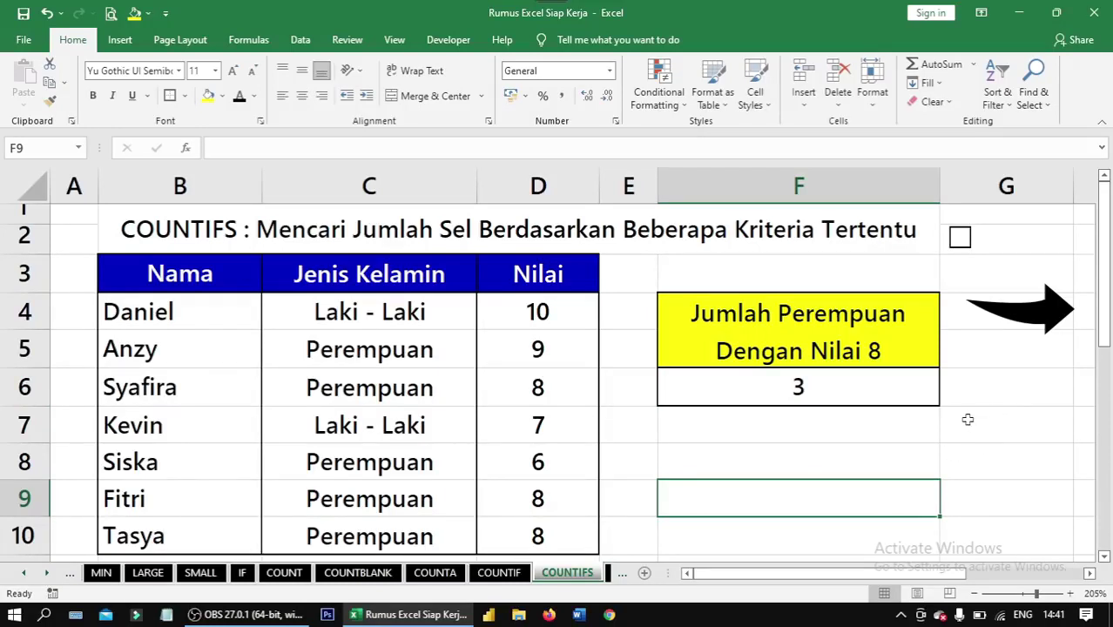
{"action": "left_click", "coordinate": [961, 237]}
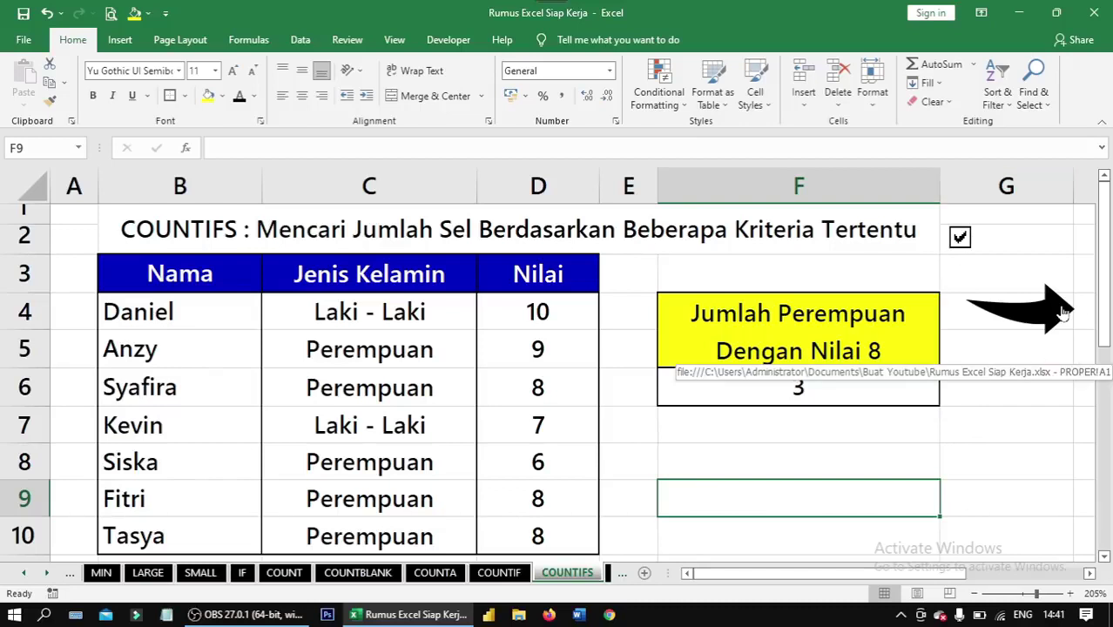
{"action": "left_click", "coordinate": [1063, 310]}
Enter =PROPER(B3) in cell B4 to capitalize the first letter of each word in the yellow cell's text.
{"action": "left_click", "coordinate": [557, 446]}
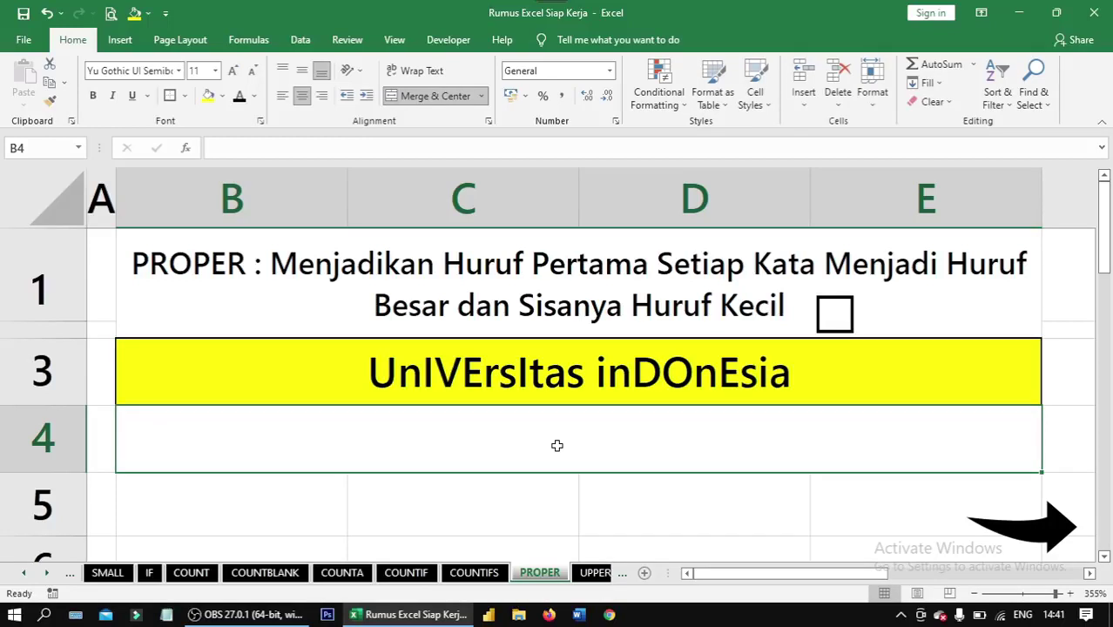
{"action": "left_click", "coordinate": [554, 383]}
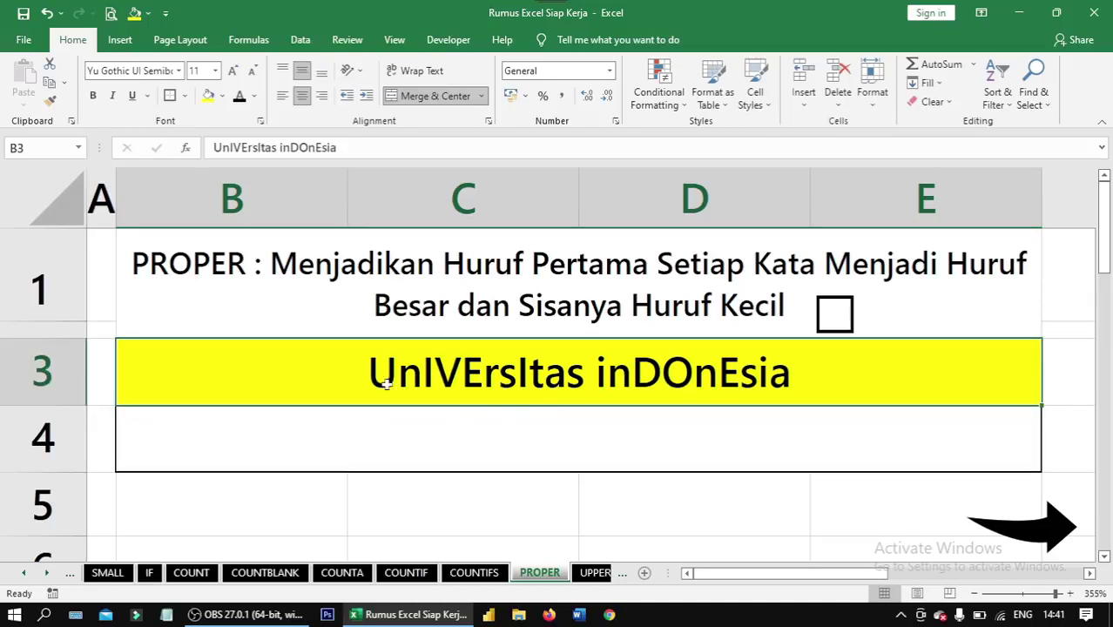
{"action": "left_click", "coordinate": [470, 446]}
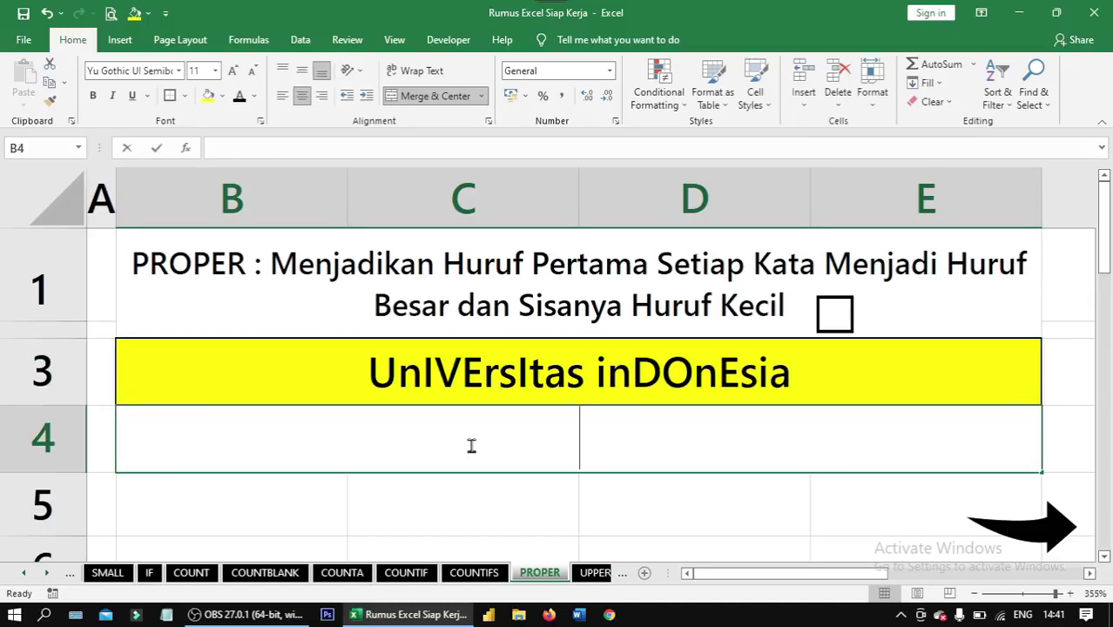
{"action": "type", "text": "=proper"}
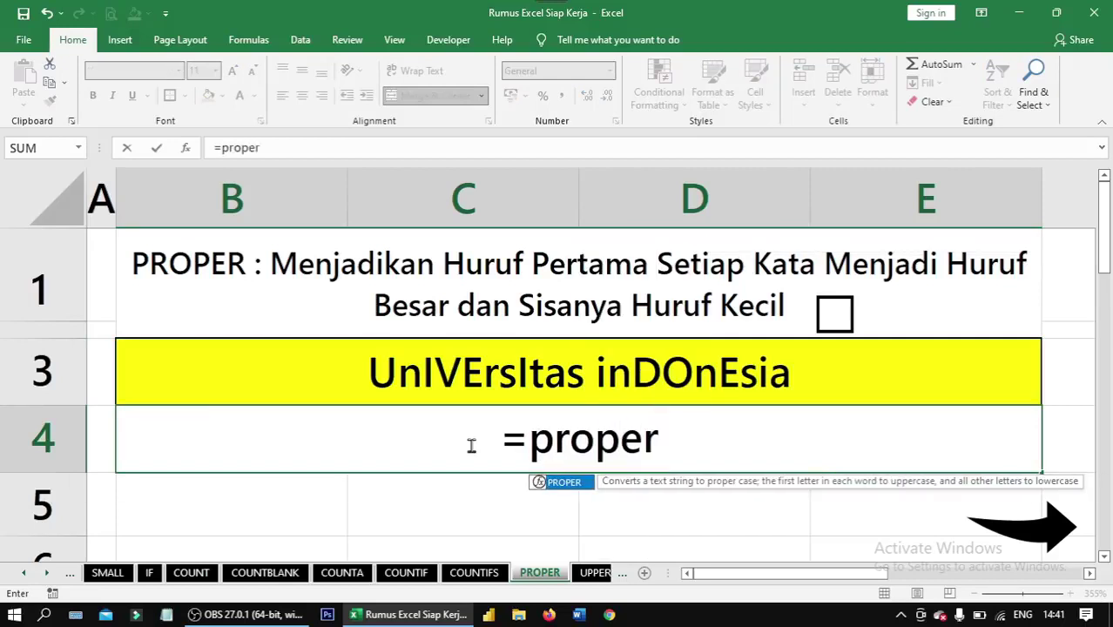
{"action": "key", "text": "Tab"}
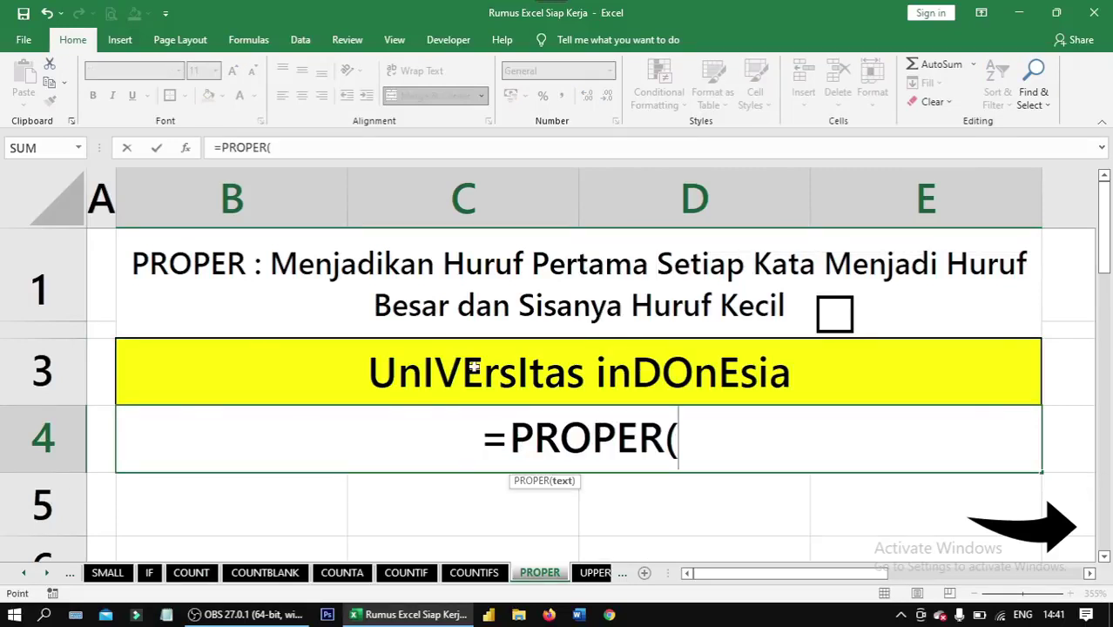
{"action": "left_click", "coordinate": [472, 367]}
{"action": "type", "text": ")"}
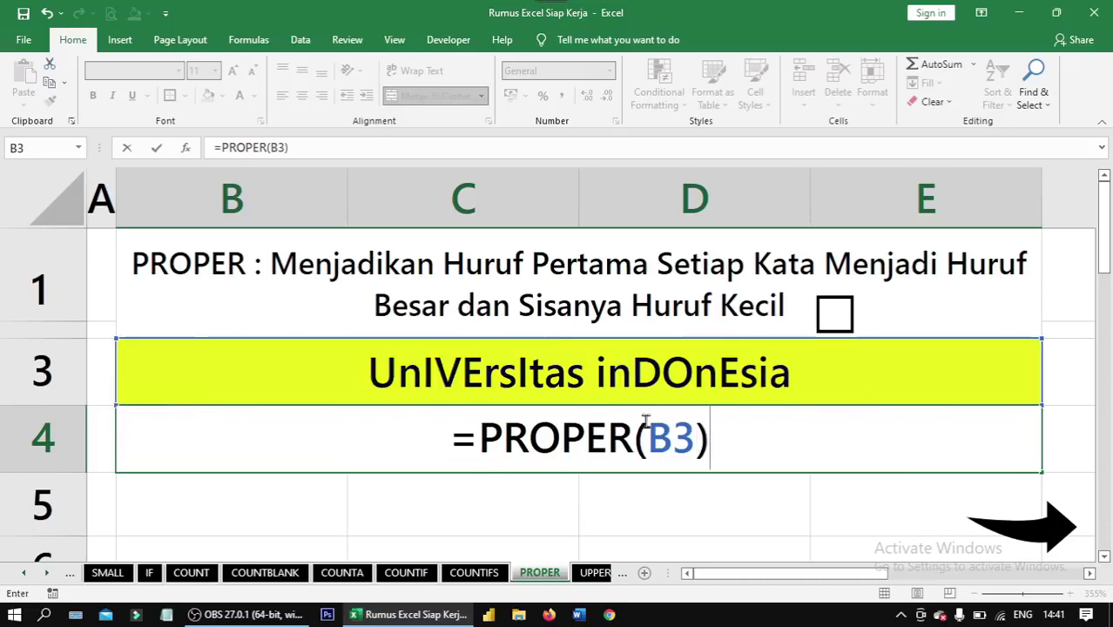
{"action": "key", "text": "ctrl+Return"}
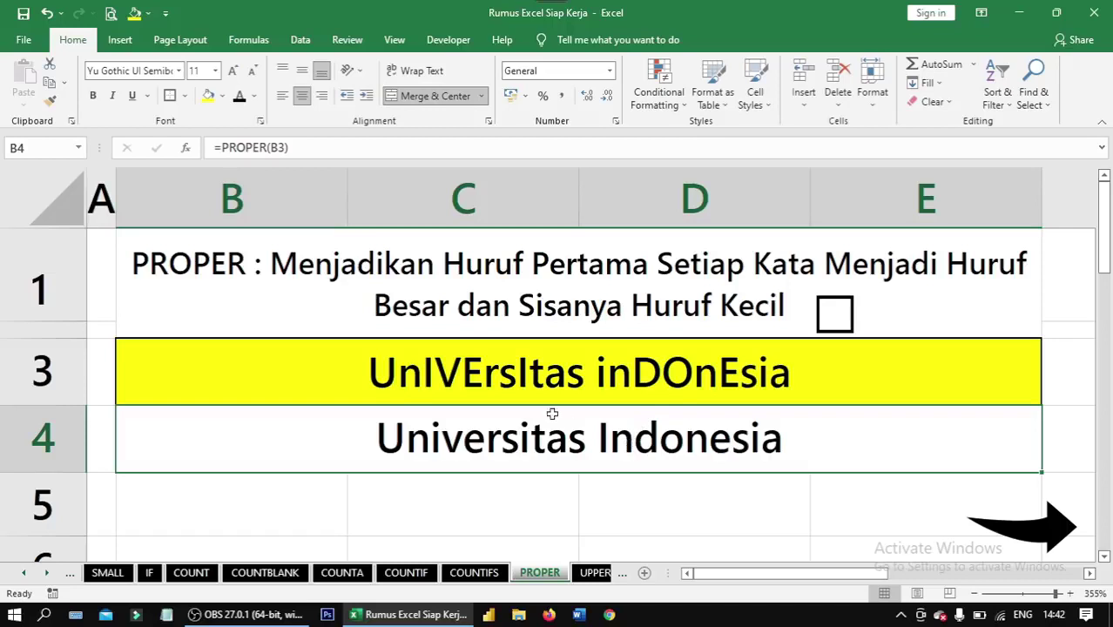
Tick the checkbox beside the PROPER title and go on to the UPPER sheet.
{"action": "left_click", "coordinate": [524, 399]}
{"action": "left_click", "coordinate": [423, 431]}
{"action": "left_click", "coordinate": [835, 329]}
{"action": "left_click", "coordinate": [1033, 540]}
Enter =UPPER(B3) in cell B4 to convert the yellow cell's text to all capitals.
{"action": "left_click", "coordinate": [749, 439]}
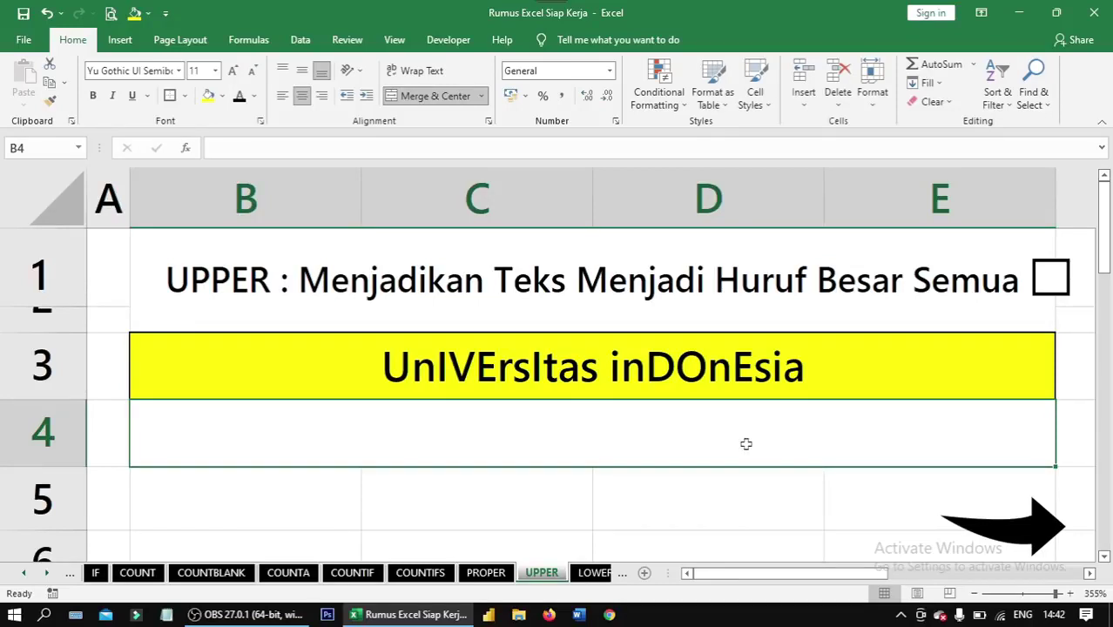
{"action": "type", "text": "=uppe"}
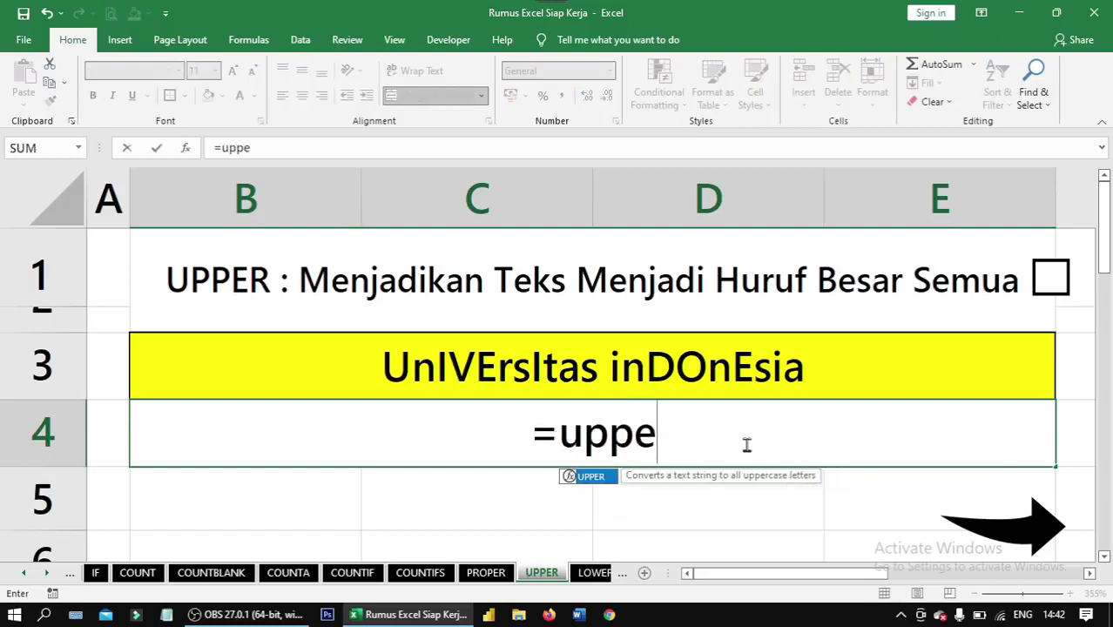
{"action": "key", "text": "Tab"}
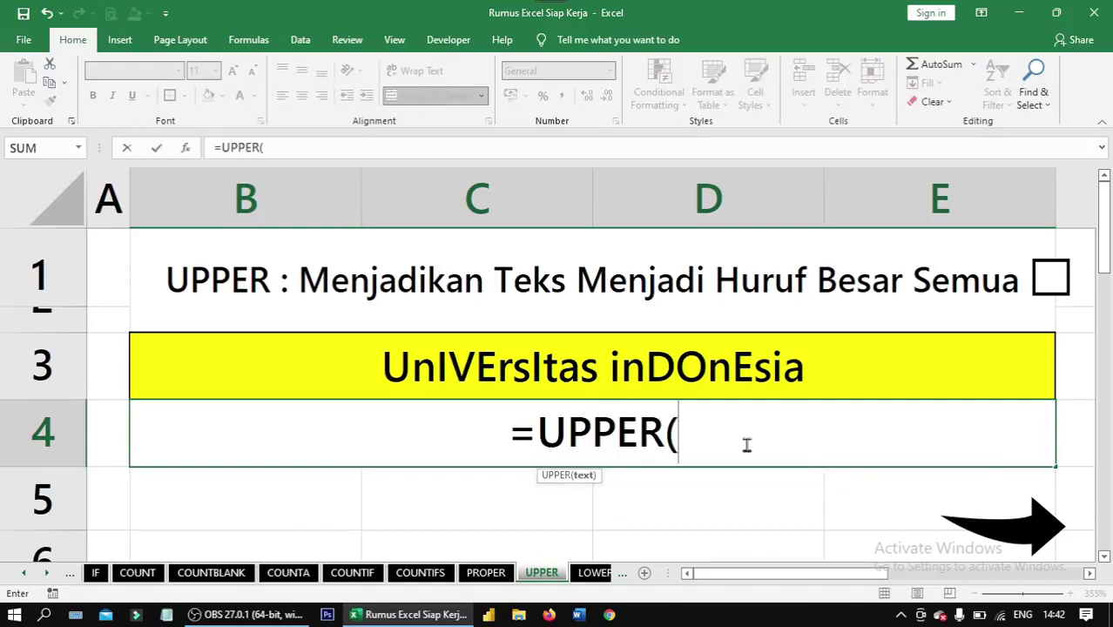
{"action": "left_click", "coordinate": [671, 374]}
{"action": "type", "text": ")"}
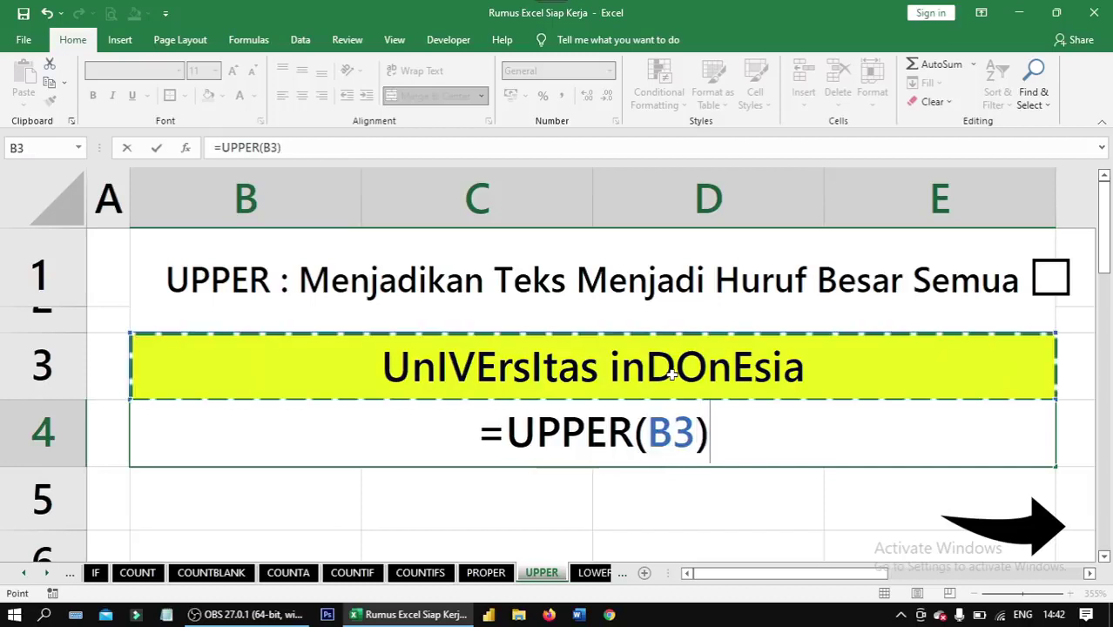
{"action": "key", "text": "ctrl+Return"}
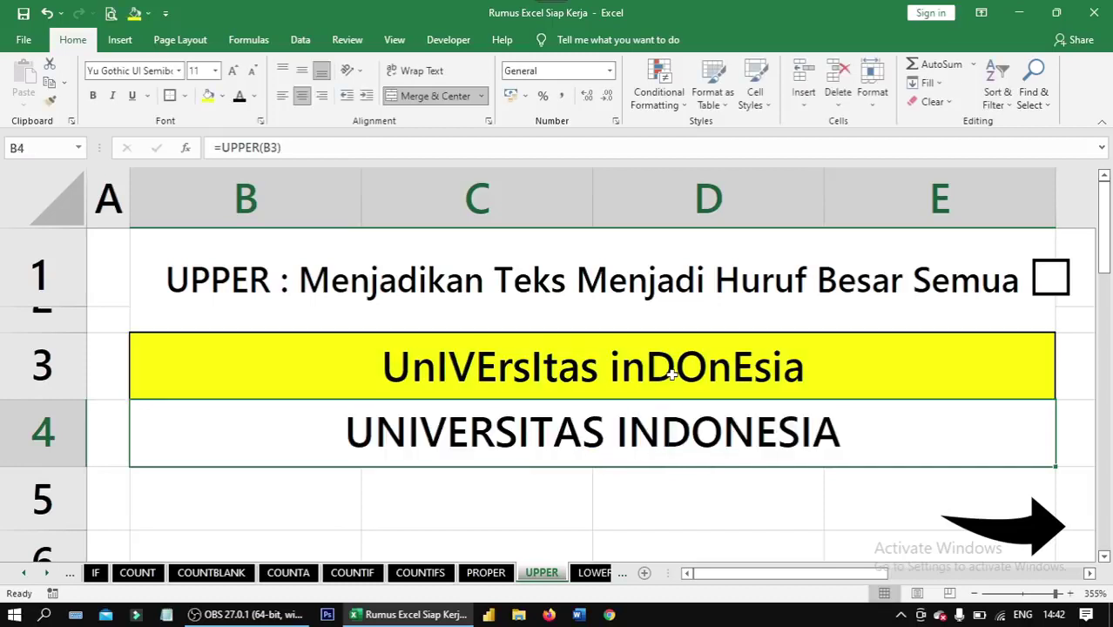
Tick the checkbox beside the UPPER title and go on to the LOWER sheet.
{"action": "left_click", "coordinate": [671, 374]}
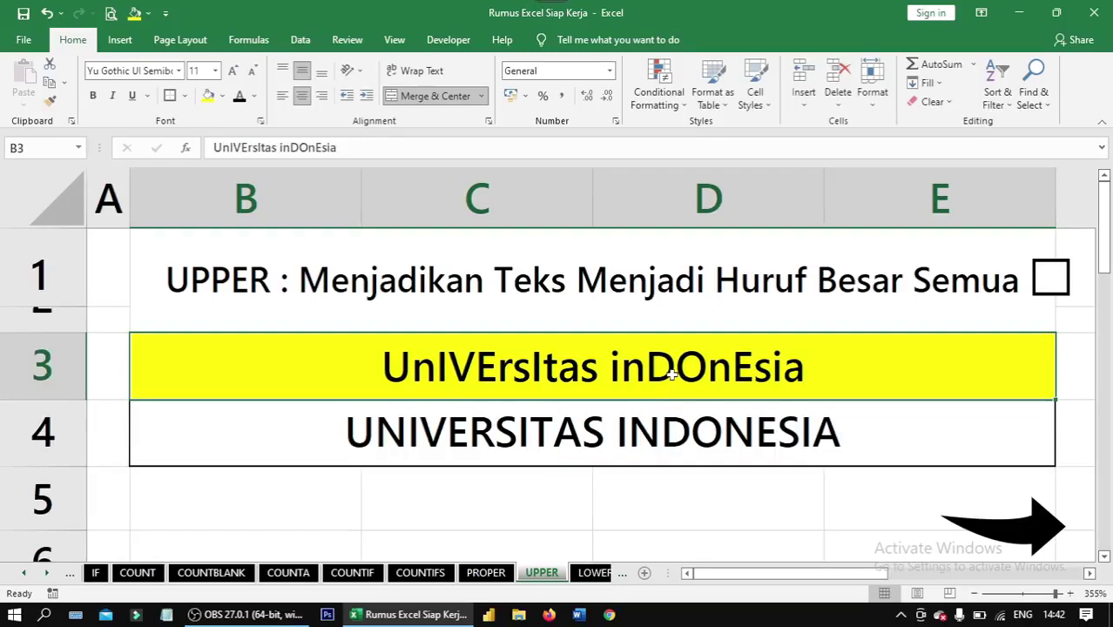
{"action": "left_click", "coordinate": [708, 419]}
{"action": "left_click", "coordinate": [647, 399]}
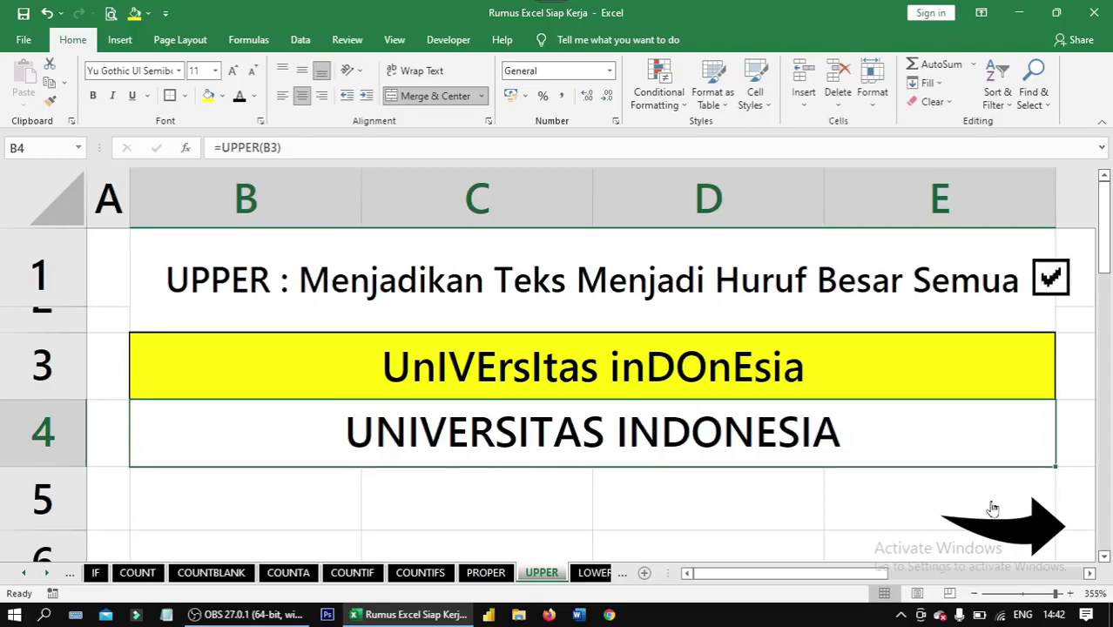
{"action": "key", "text": "ctrl+Page_Down"}
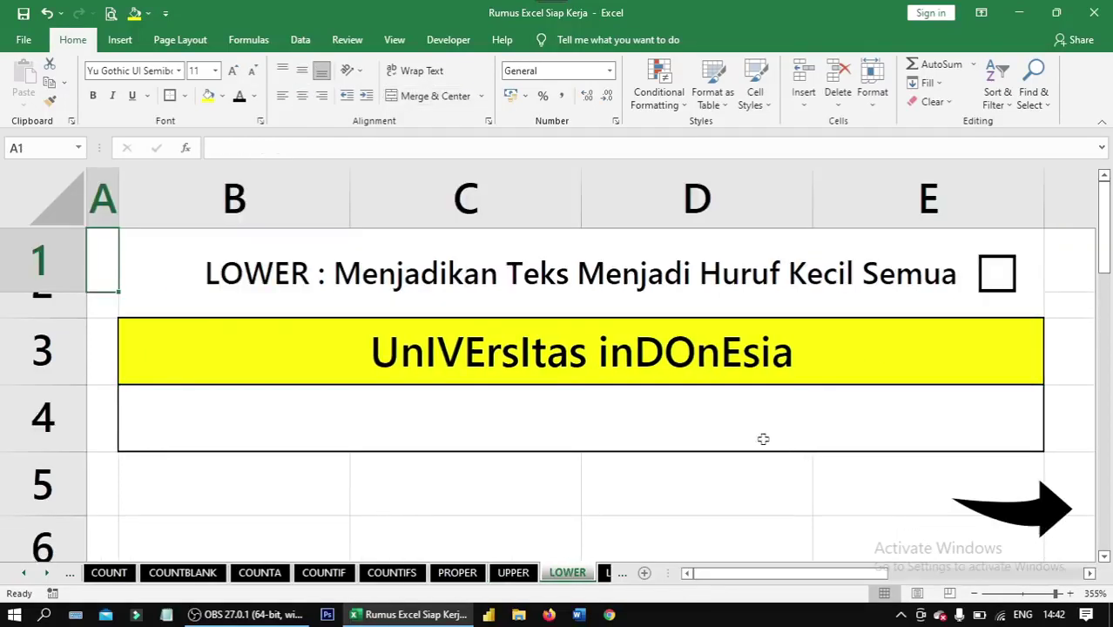
Enter =LOWER(B3) in cell B4 to convert the yellow cell's text to all lowercase.
{"action": "left_click", "coordinate": [702, 420]}
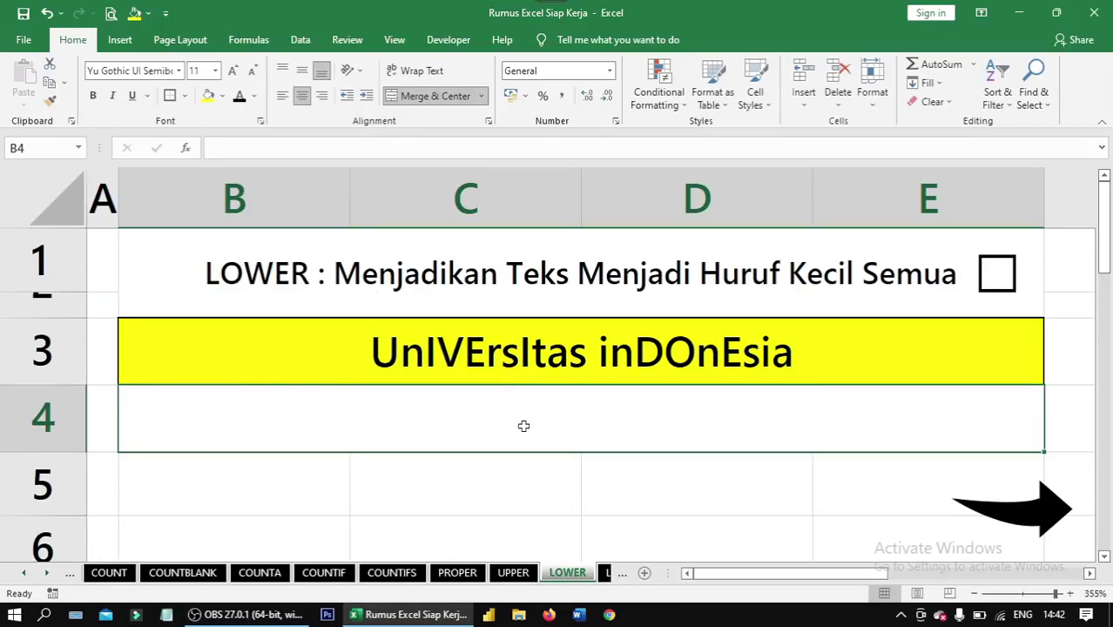
{"action": "type", "text": "="}
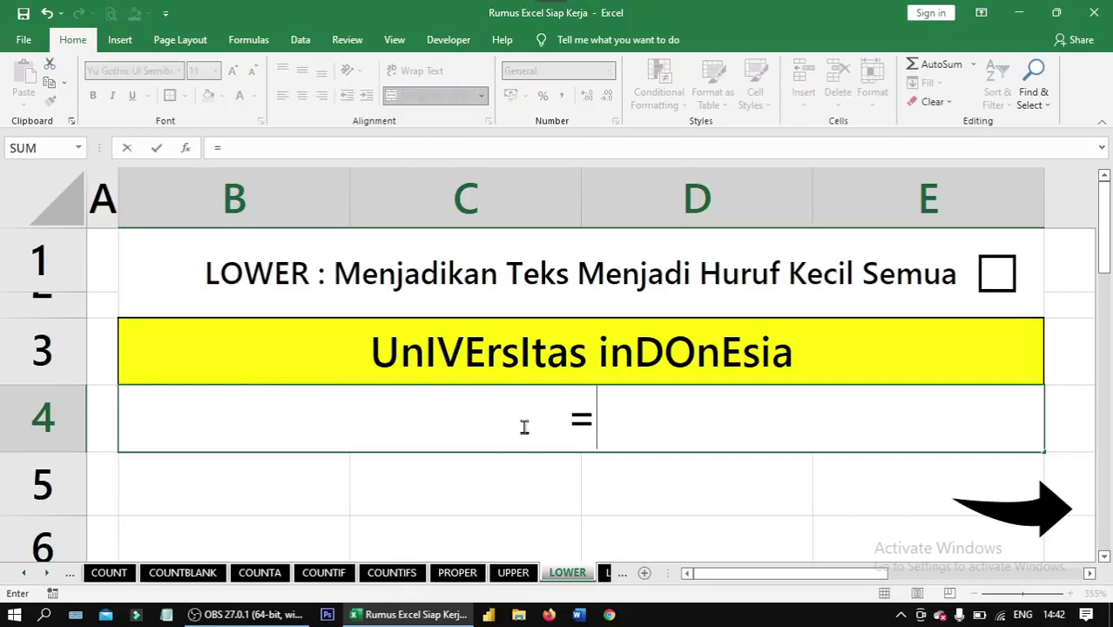
{"action": "type", "text": "lower"}
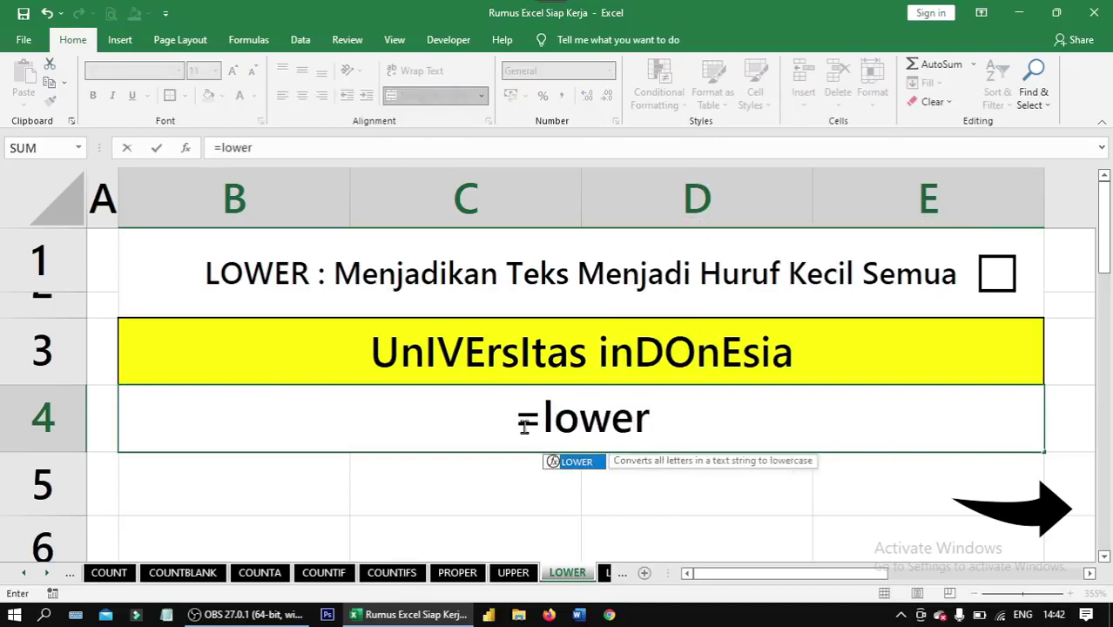
{"action": "key", "text": "Tab"}
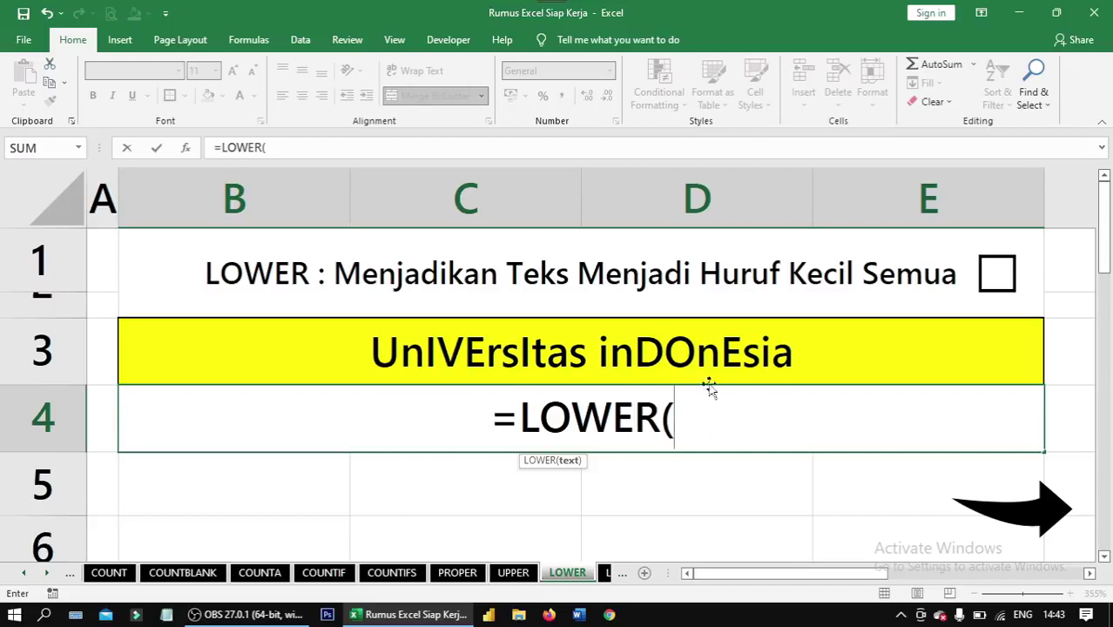
{"action": "left_click", "coordinate": [702, 351]}
{"action": "type", "text": ")"}
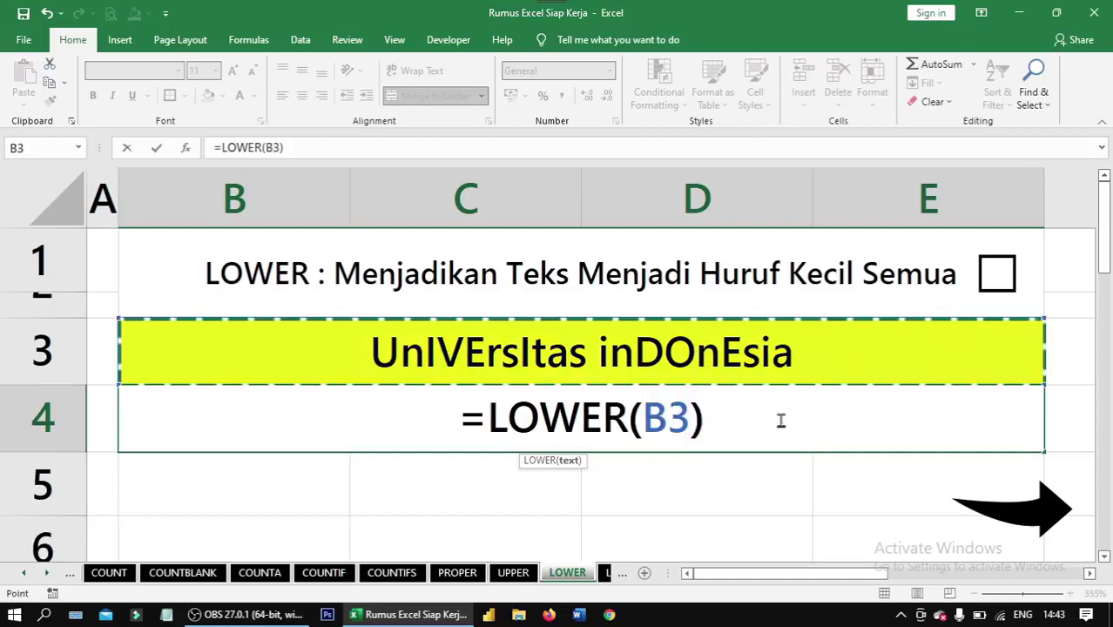
{"action": "key", "text": "ctrl+Return"}
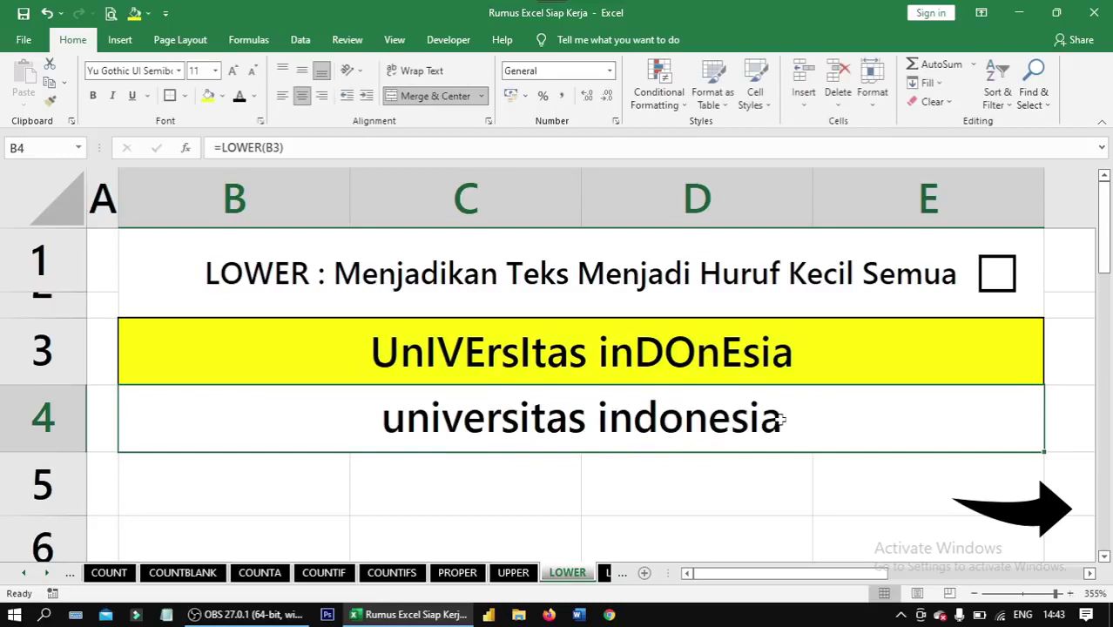
Tick the checkbox beside the LOWER title and go on to the LEFT sheet.
{"action": "left_click", "coordinate": [745, 352]}
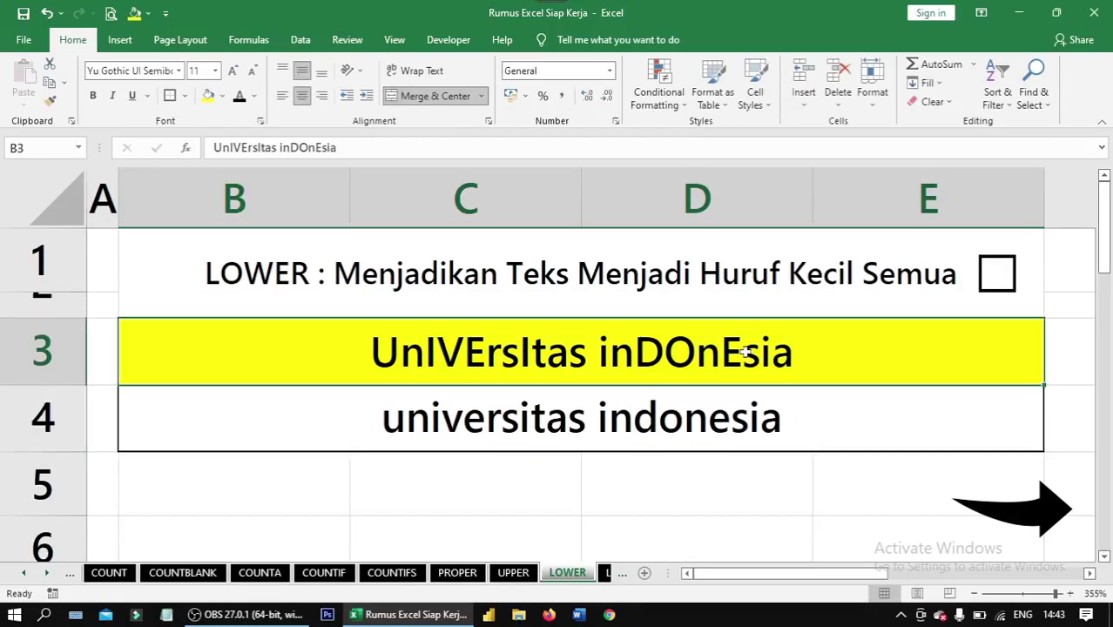
{"action": "left_click", "coordinate": [747, 406]}
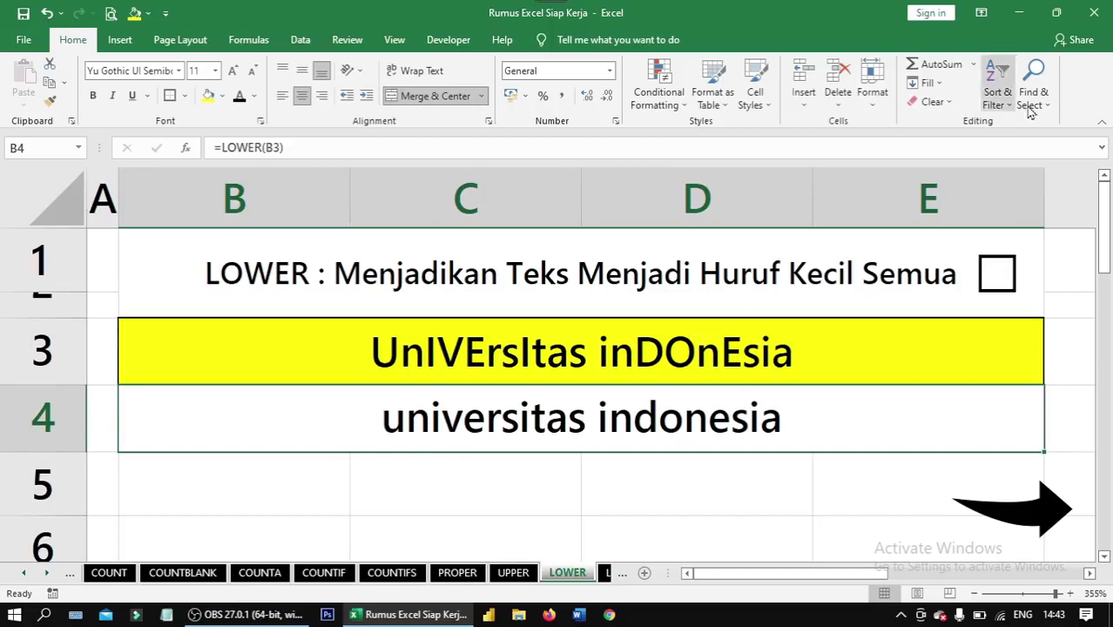
{"action": "left_click", "coordinate": [992, 271]}
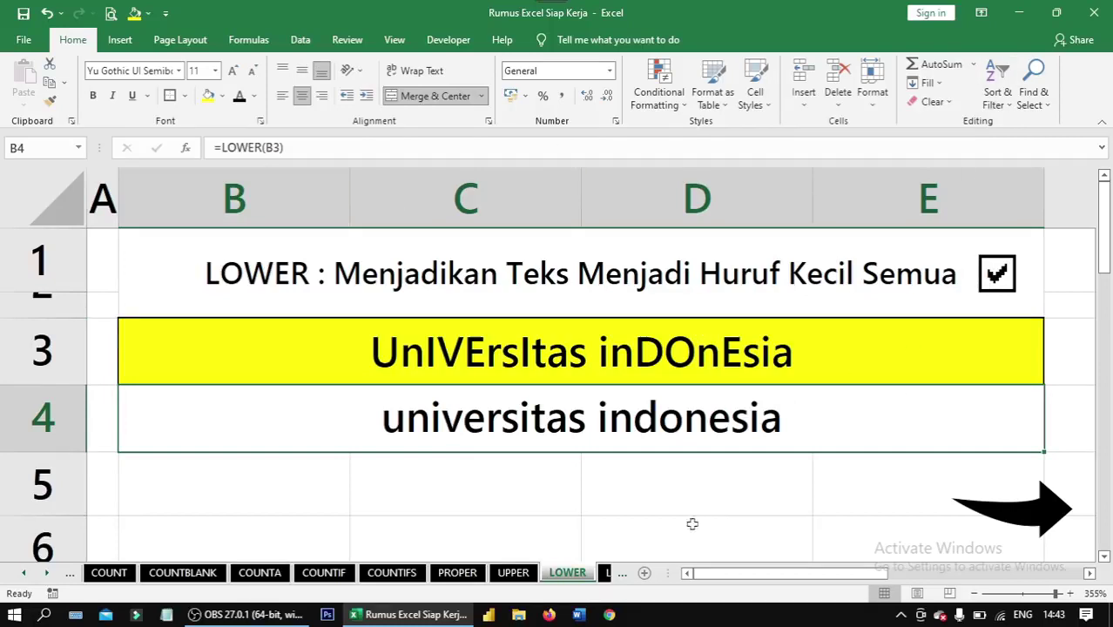
{"action": "left_click", "coordinate": [1035, 507]}
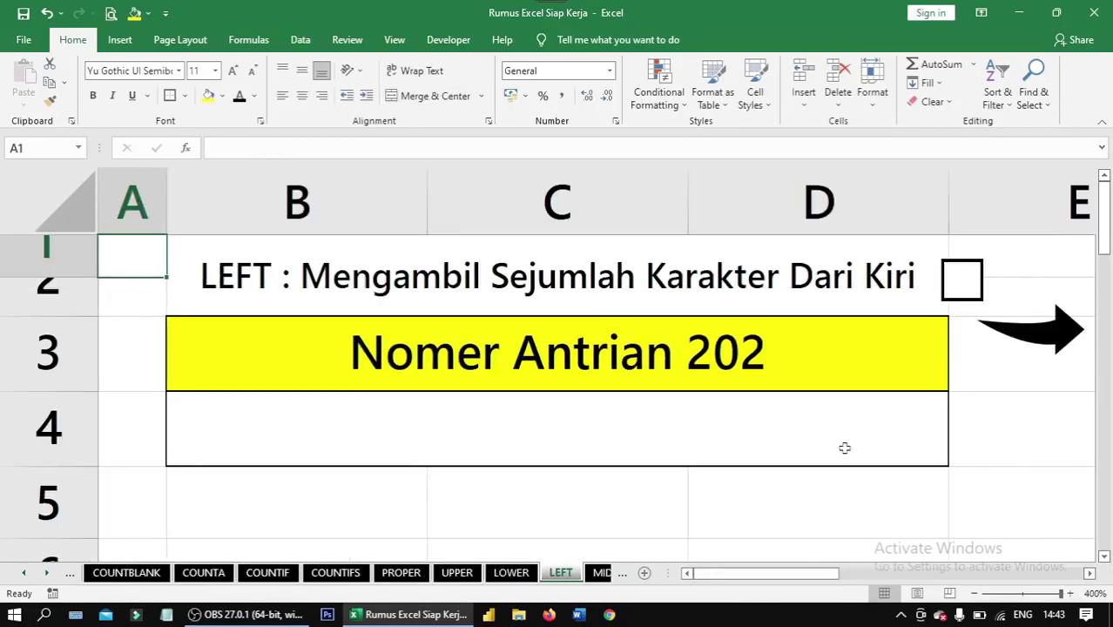
Enter =LEFT(B3;5) in cell B4 to extract the first five characters of the yellow cell's text.
{"action": "left_click", "coordinate": [692, 432]}
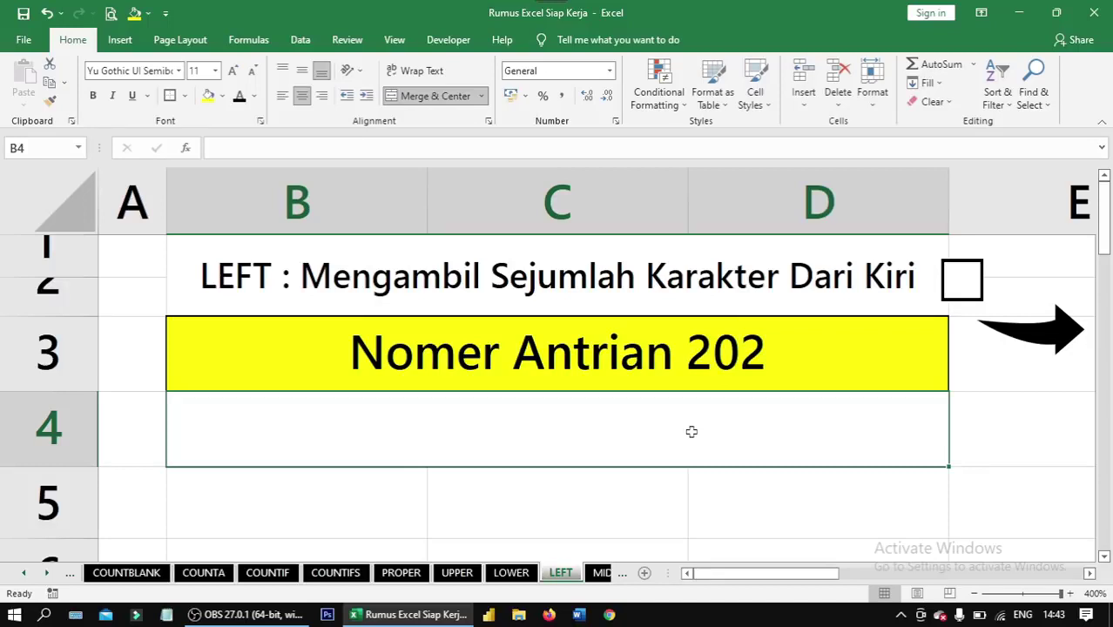
{"action": "type", "text": "="}
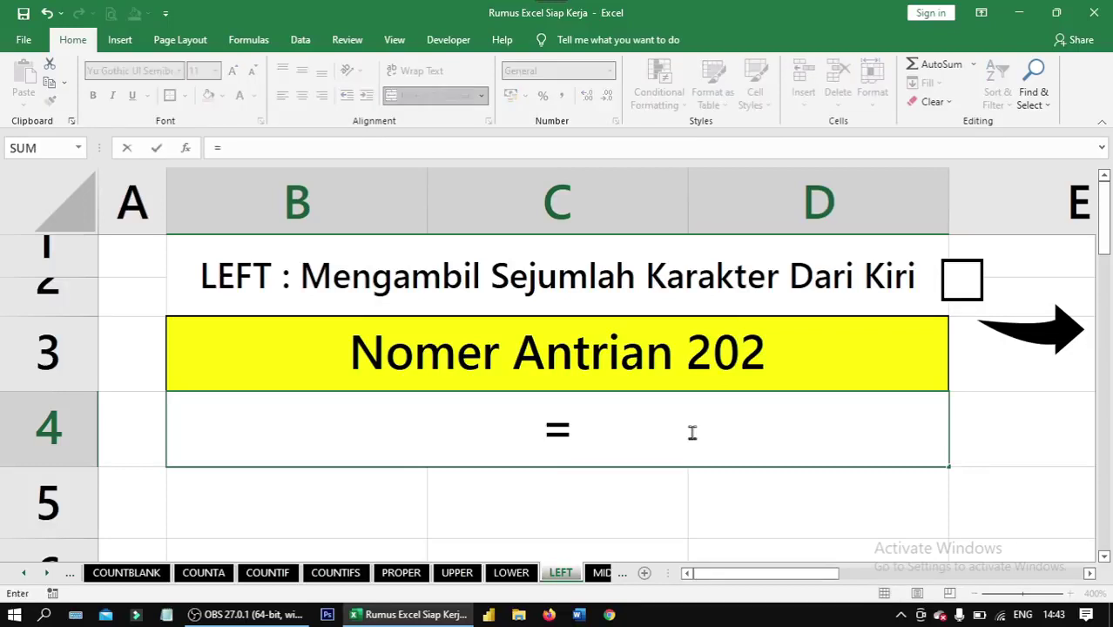
{"action": "type", "text": "left"}
{"action": "key", "text": "Tab"}
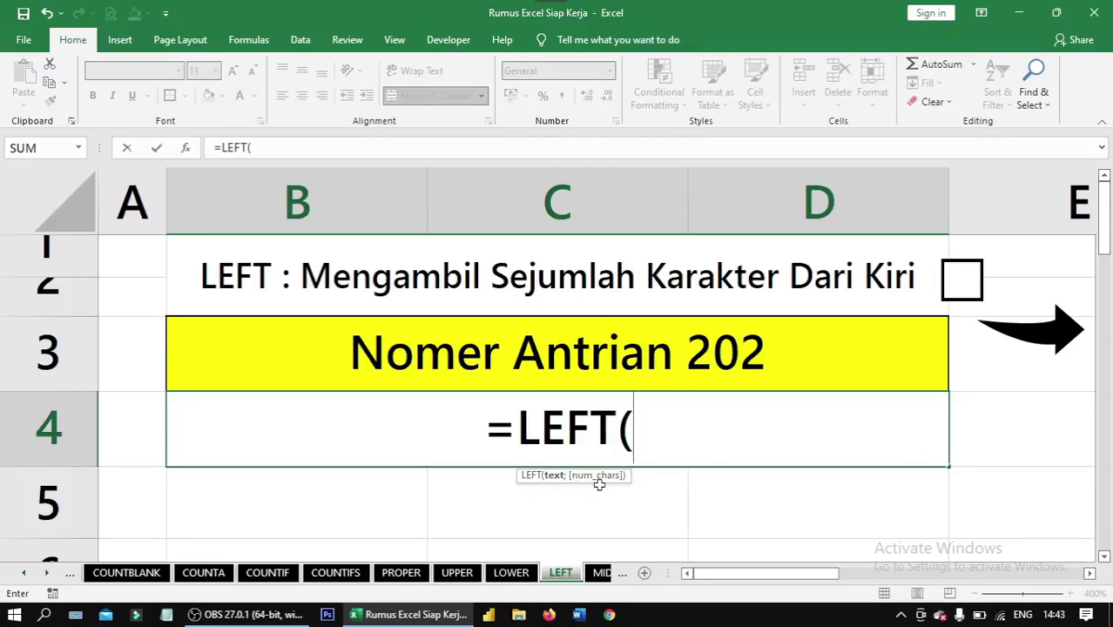
{"action": "left_click", "coordinate": [654, 436]}
{"action": "left_click", "coordinate": [726, 364]}
{"action": "type", "text": ";"}
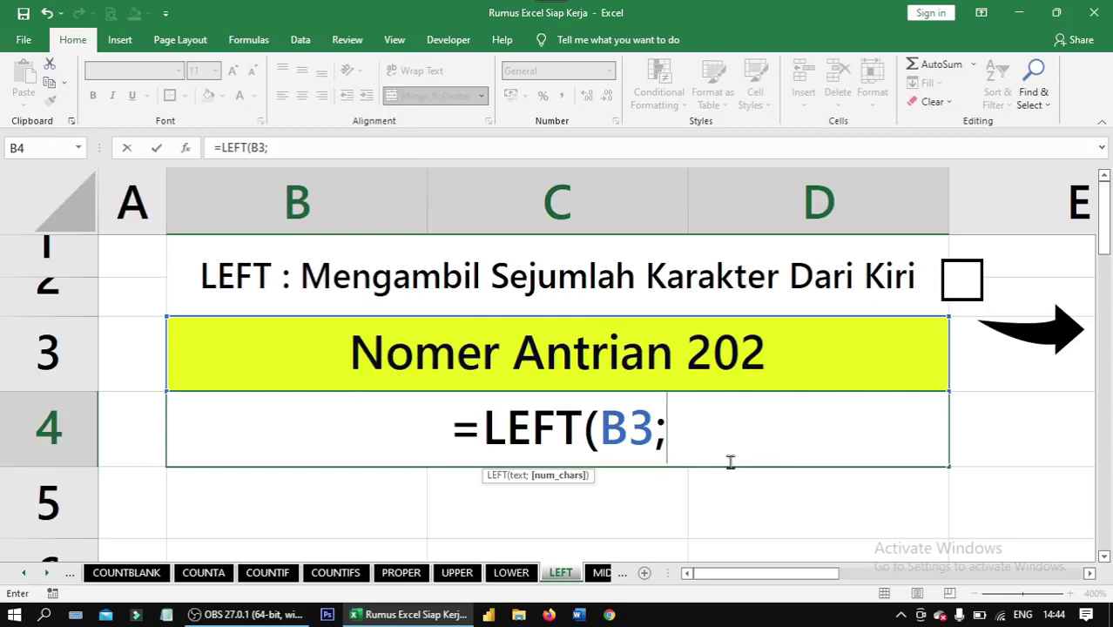
{"action": "type", "text": "5)"}
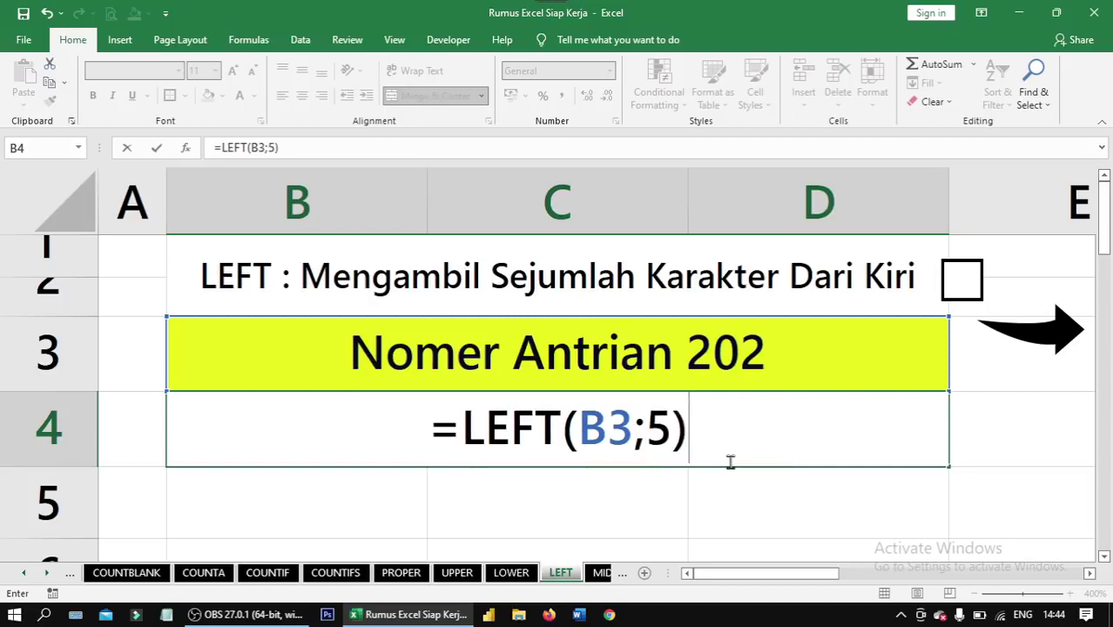
{"action": "key", "text": "ctrl+Return"}
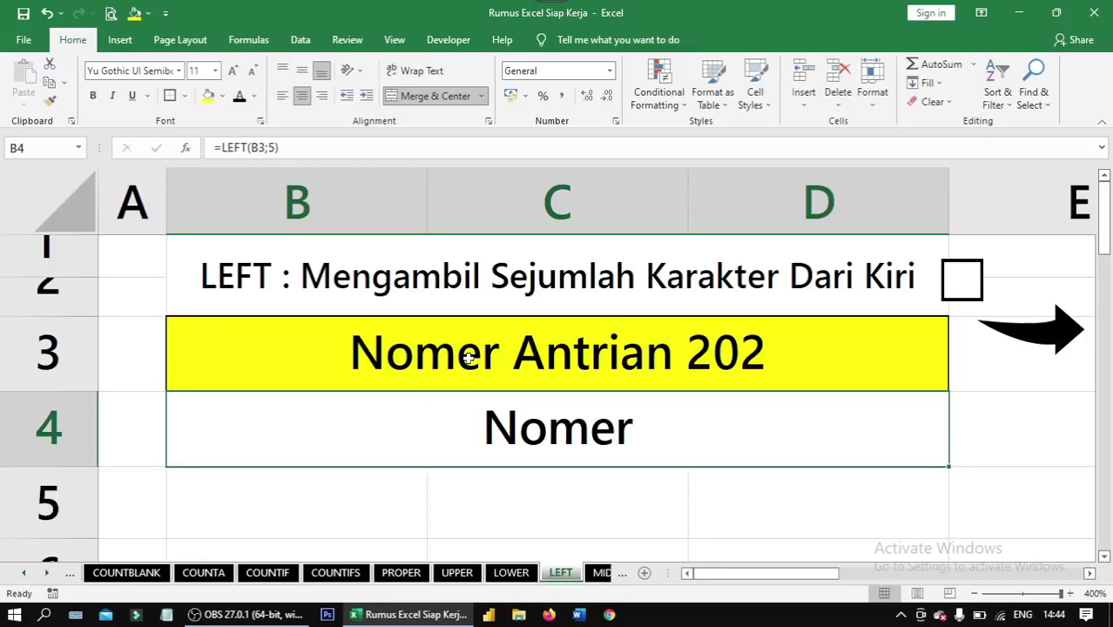
Tick the checkbox beside the LEFT title and go on to the MID sheet.
{"action": "left_click", "coordinate": [974, 290]}
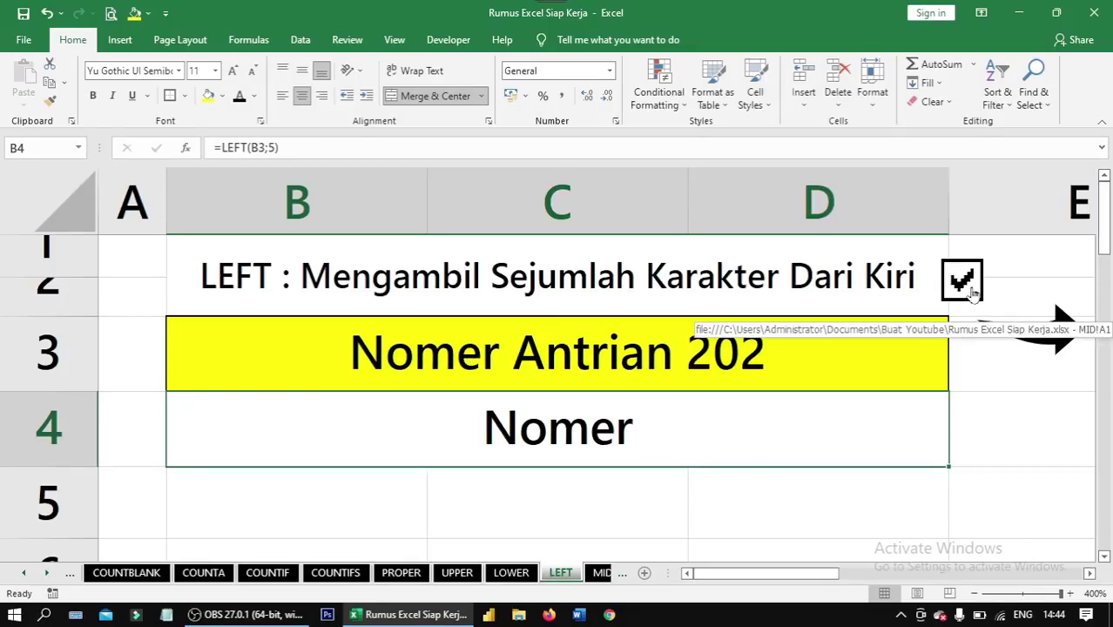
{"action": "left_click", "coordinate": [1063, 336]}
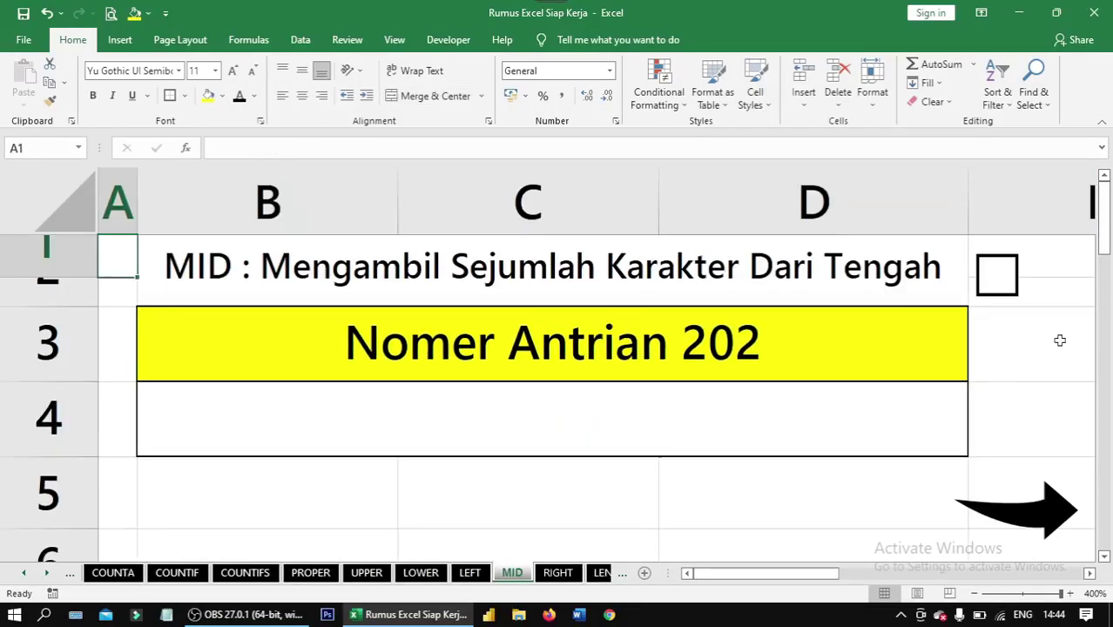
Enter =MID(B3;7;7) in cell B4 to extract seven characters of the yellow cell's text starting at the seventh.
{"action": "left_click", "coordinate": [643, 439]}
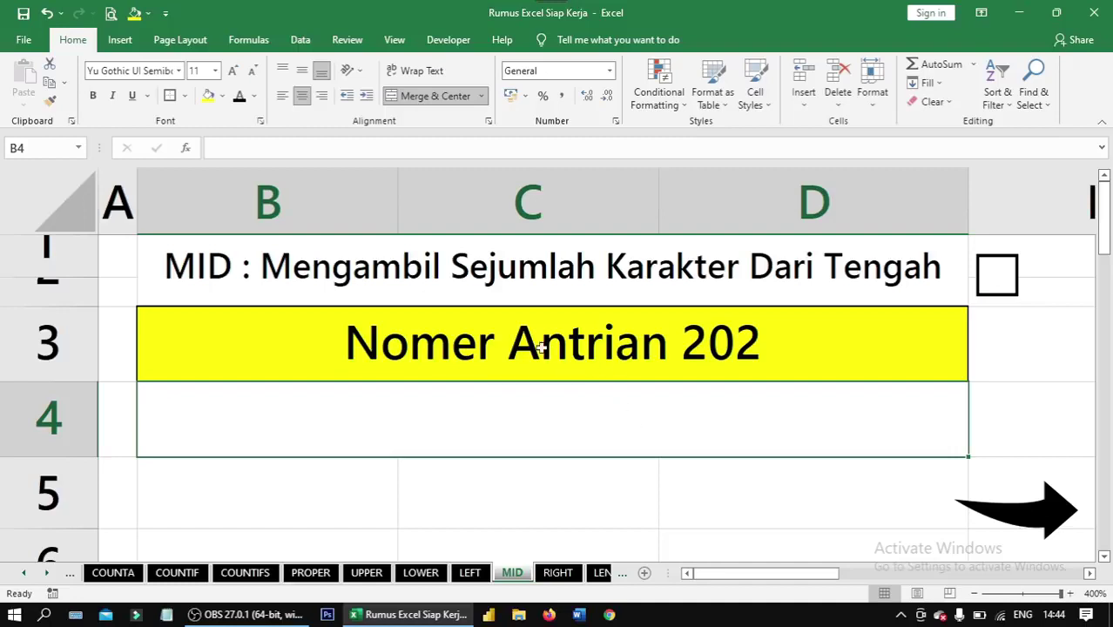
{"action": "double_click", "coordinate": [585, 399]}
{"action": "type", "text": "="}
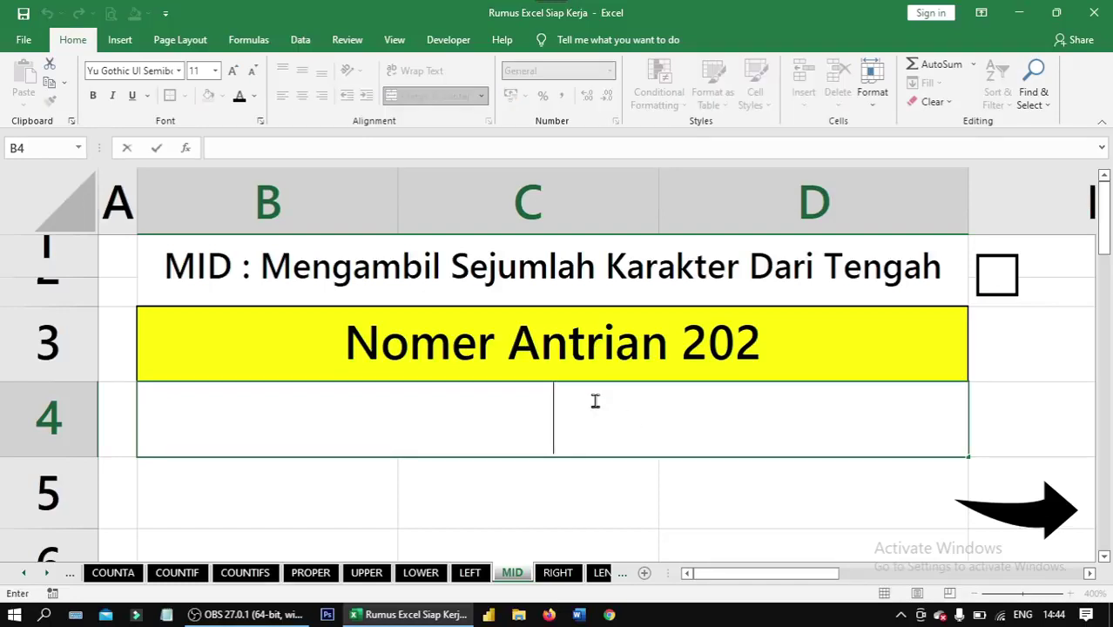
{"action": "type", "text": "mid"}
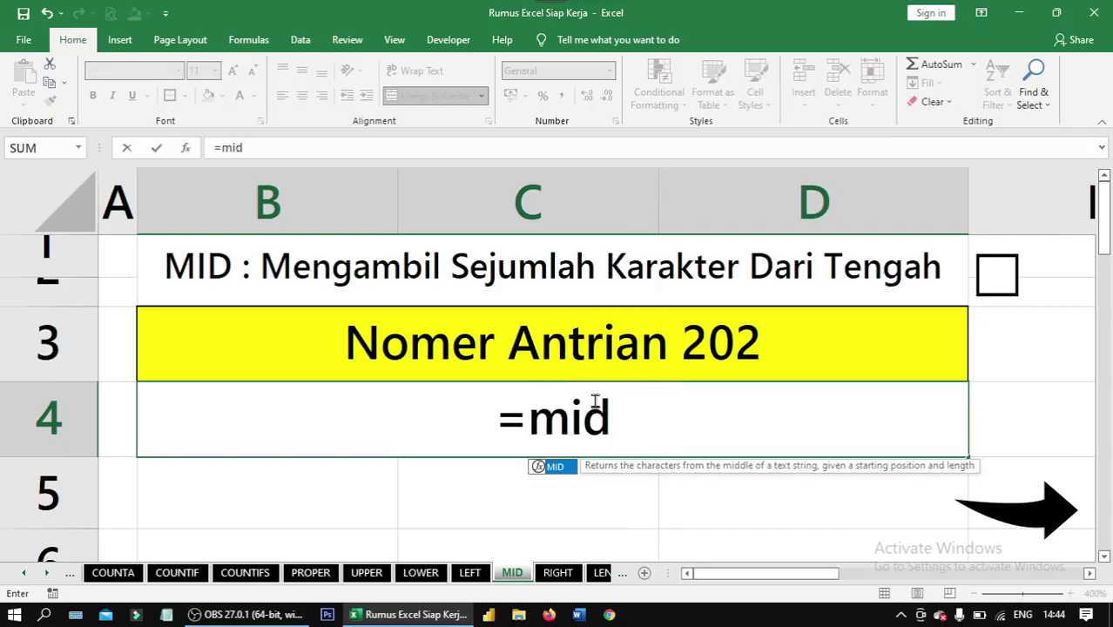
{"action": "key", "text": "Tab"}
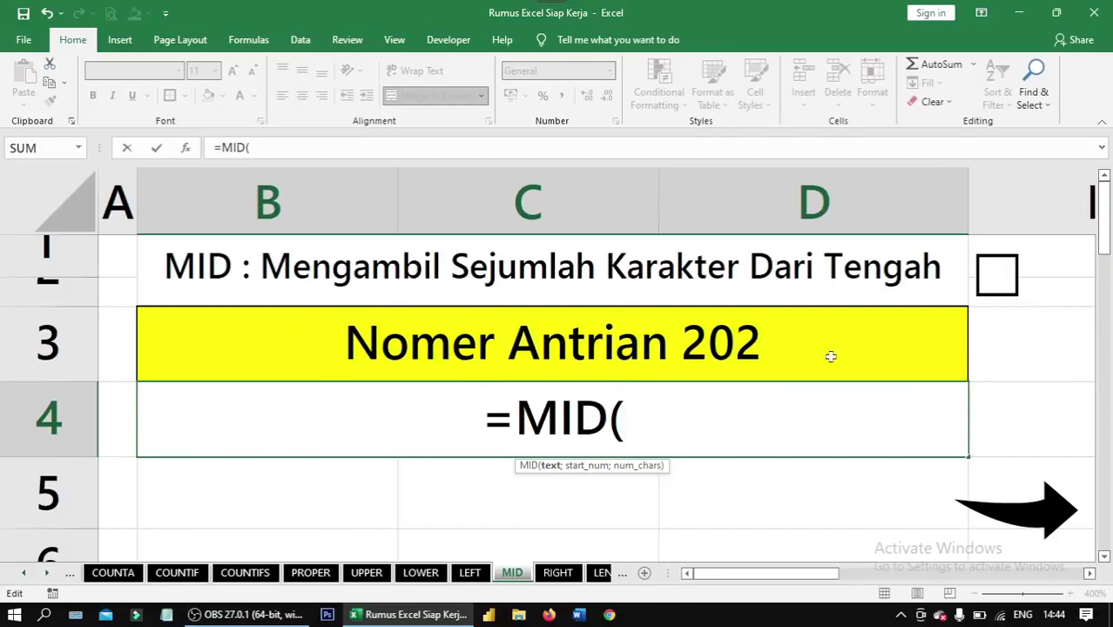
{"action": "left_click", "coordinate": [659, 350]}
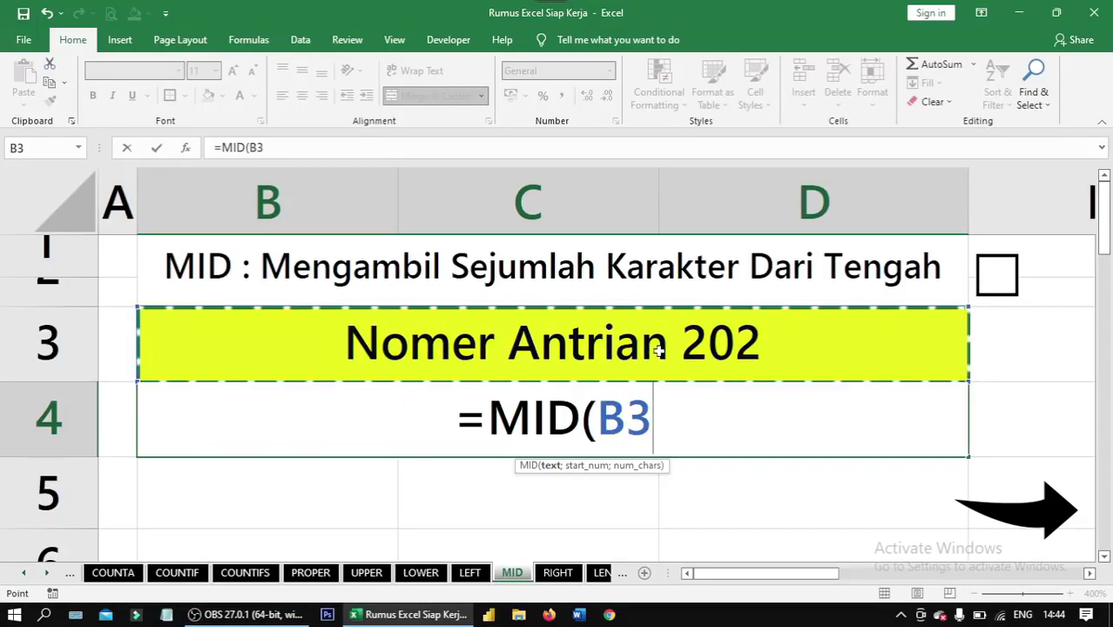
{"action": "type", "text": ";"}
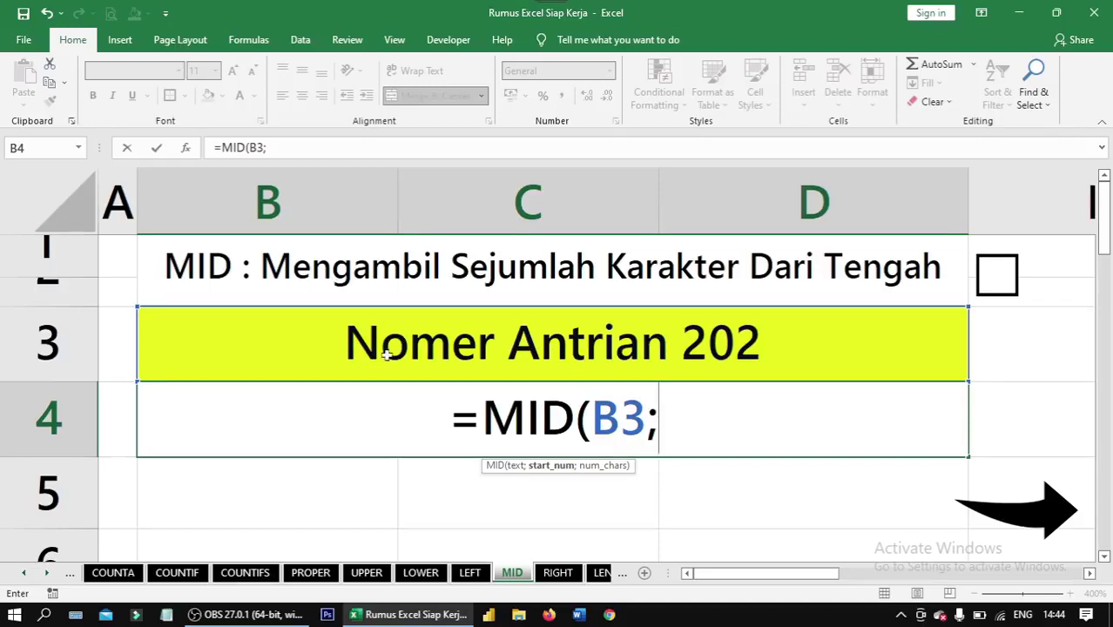
{"action": "left_click", "coordinate": [700, 435]}
{"action": "type", "text": "7;"}
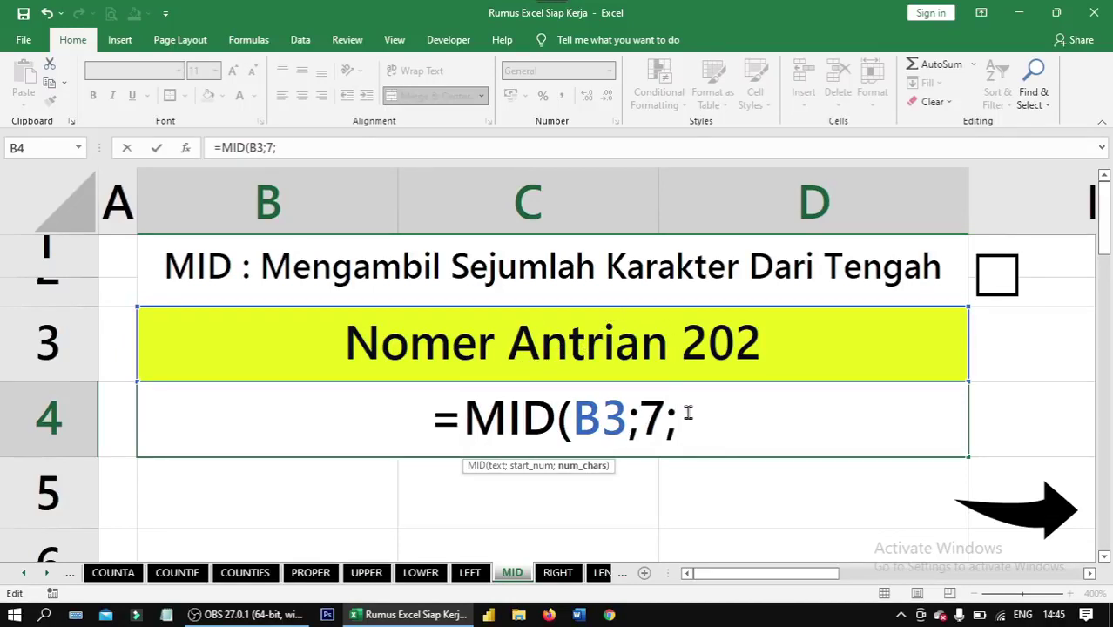
{"action": "type", "text": "7)"}
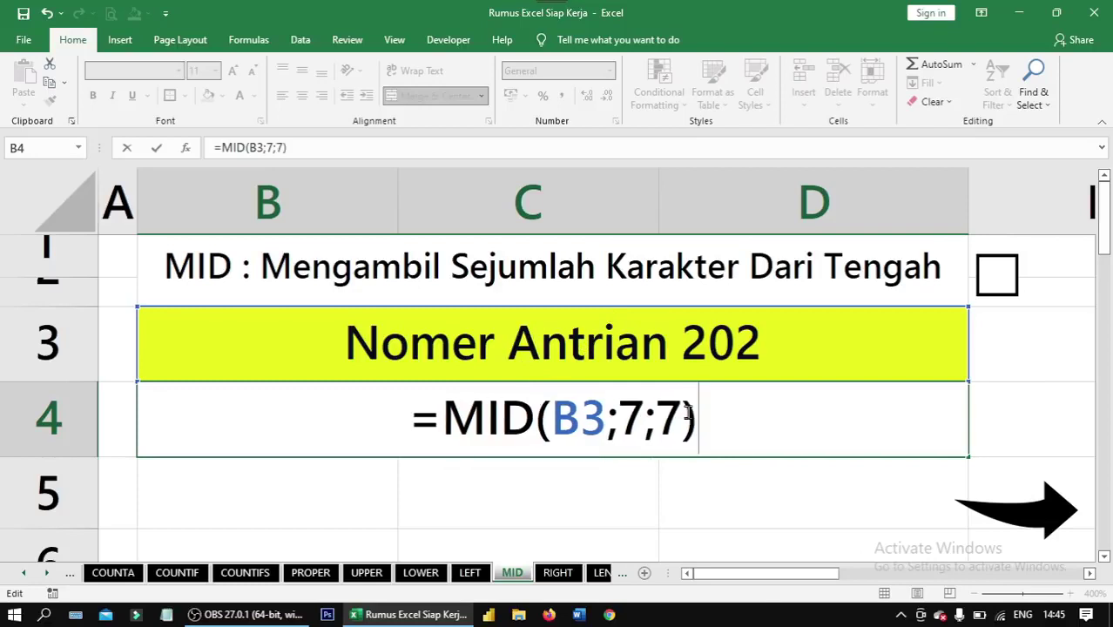
{"action": "key", "text": "ctrl+Return"}
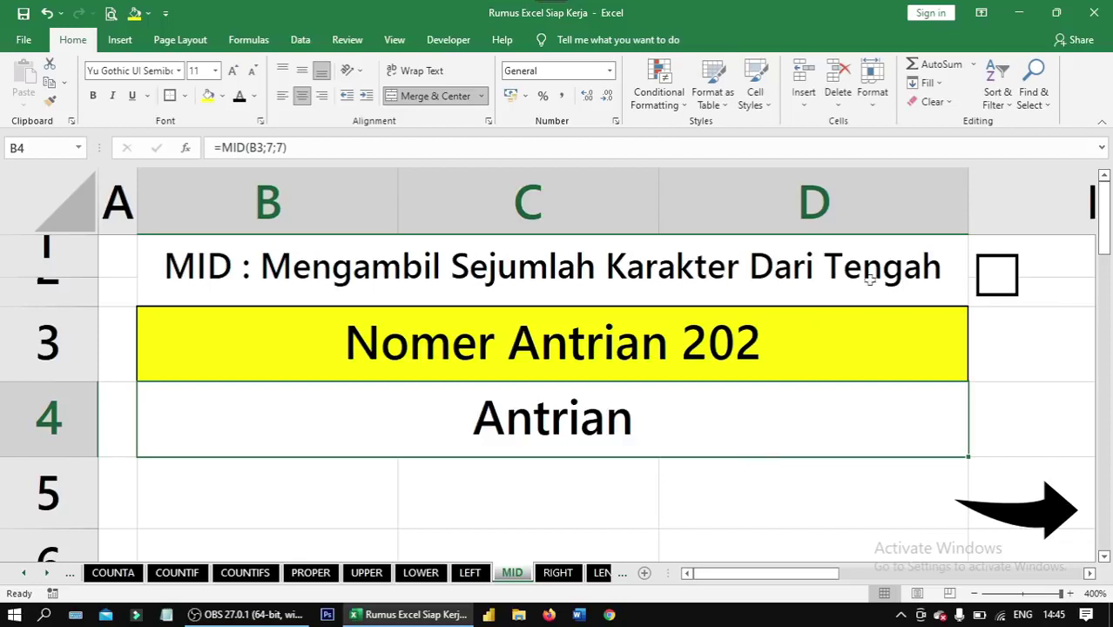
Tick the checkbox beside the MID title and go on to the RIGHT sheet.
{"action": "left_click", "coordinate": [991, 277]}
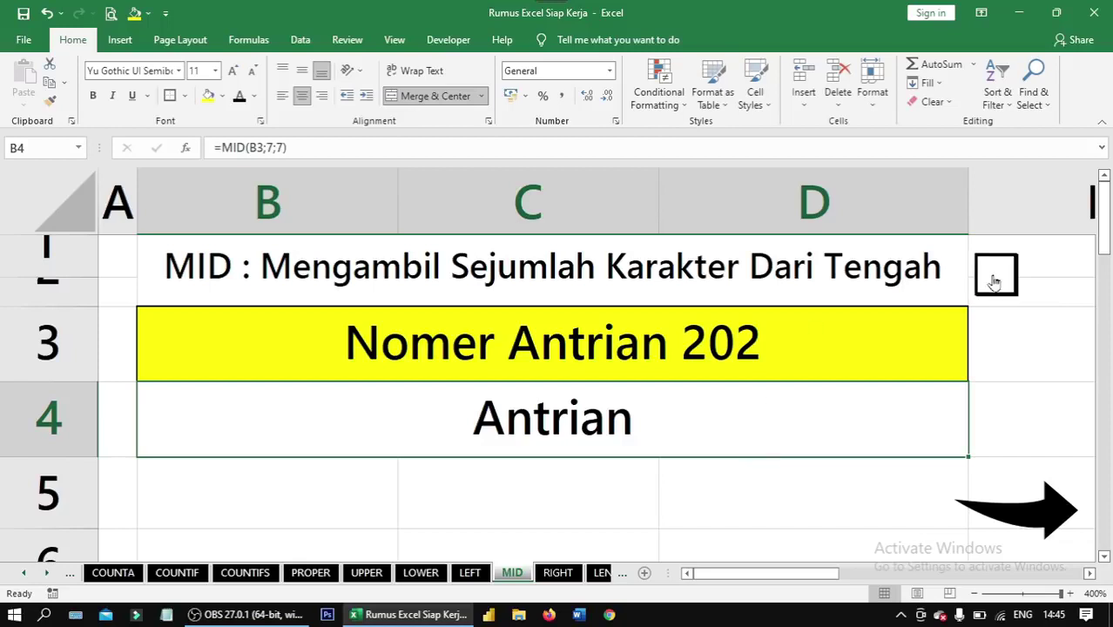
{"action": "left_click", "coordinate": [1050, 523]}
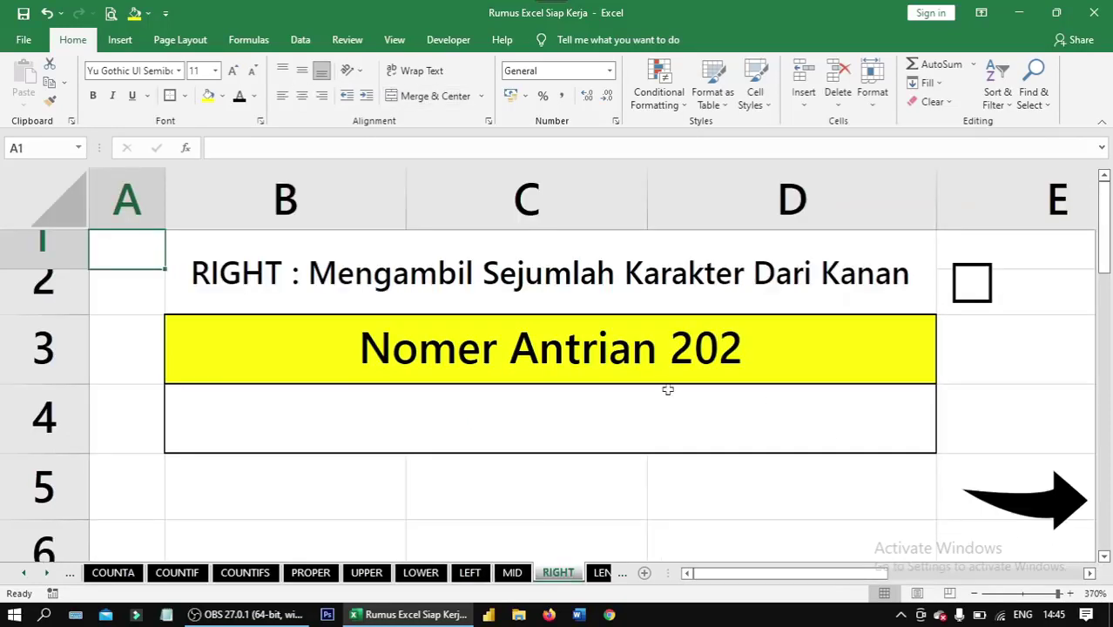
Enter =RIGHT(B3;3) in cell B4 to extract the last three characters of the yellow cell's text.
{"action": "left_click", "coordinate": [697, 425]}
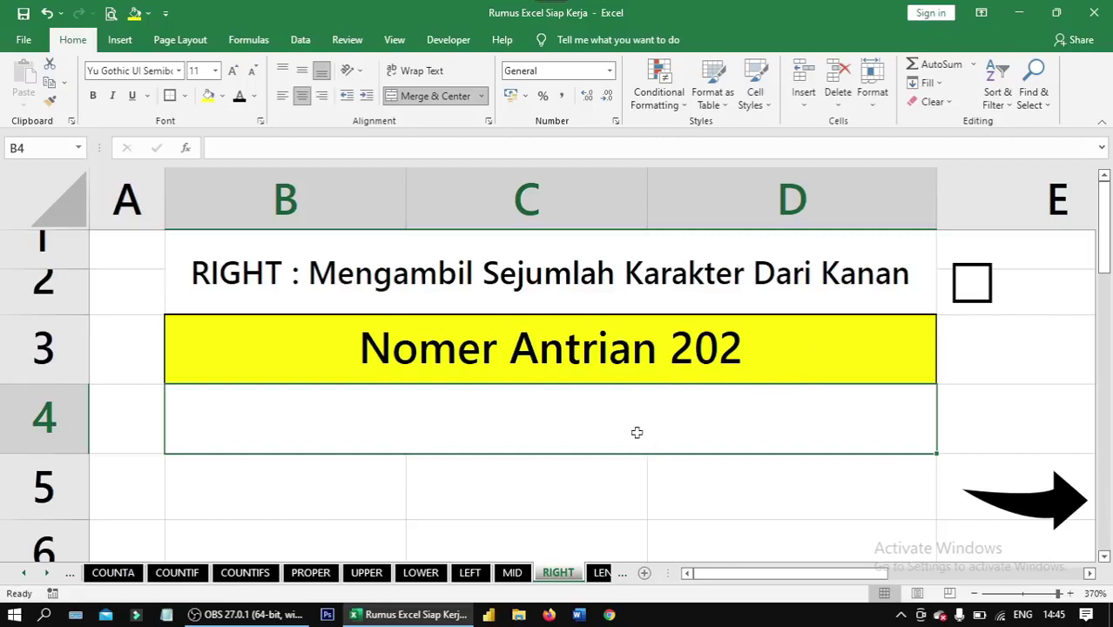
{"action": "type", "text": "="}
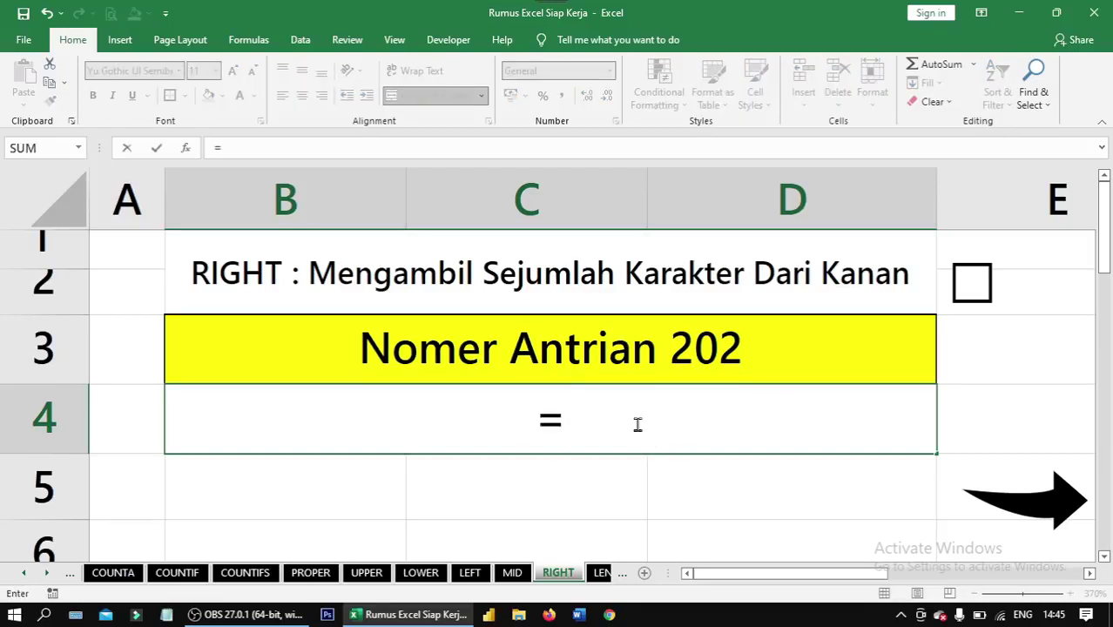
{"action": "type", "text": "right"}
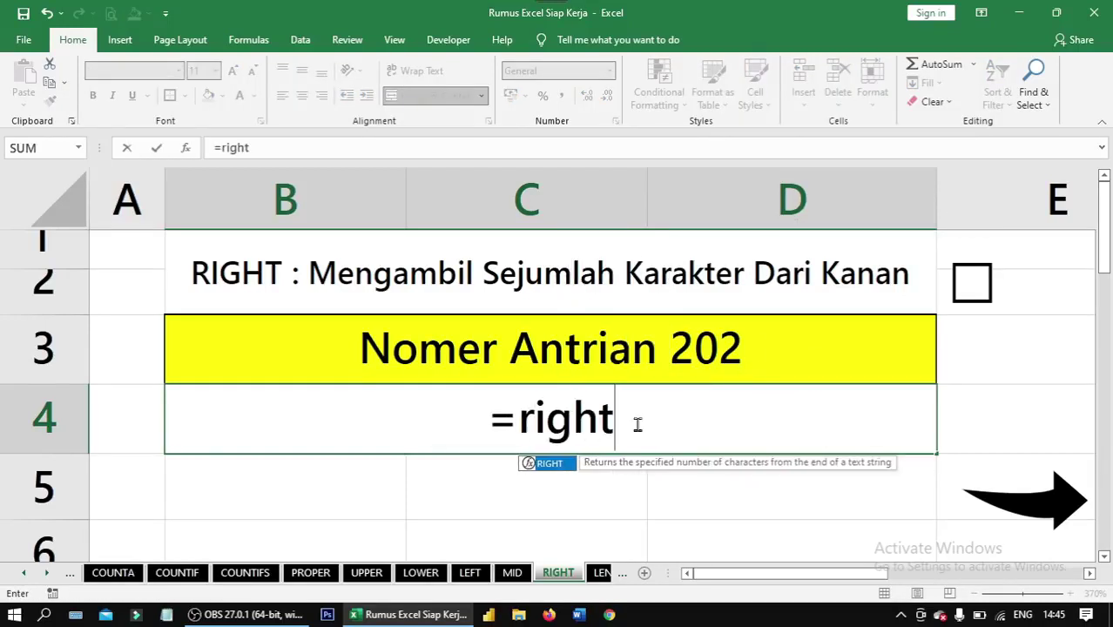
{"action": "key", "text": "Tab"}
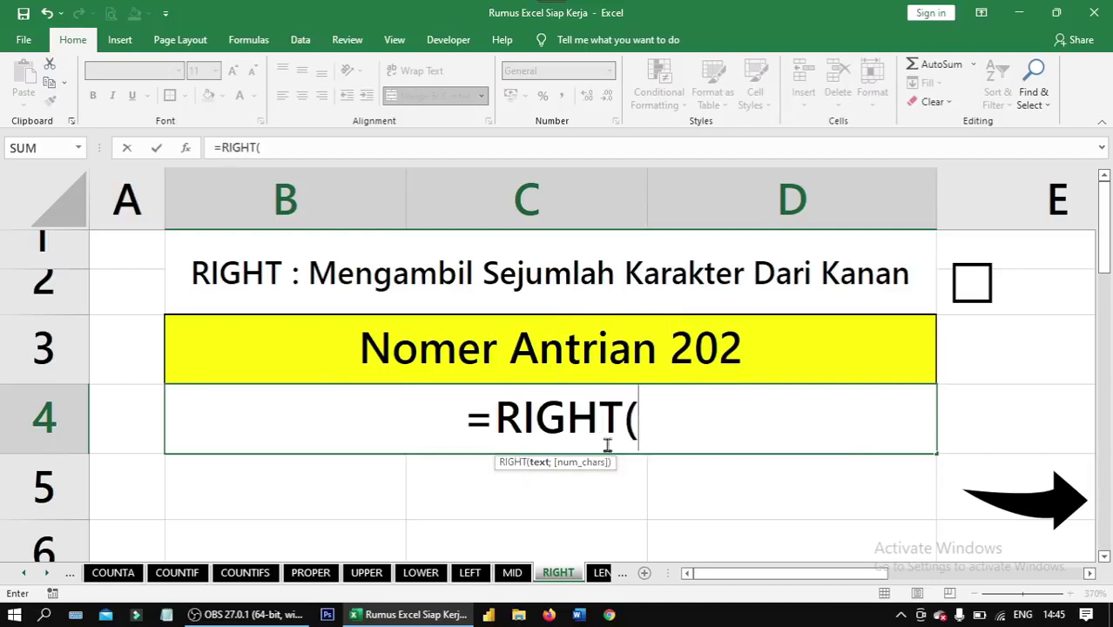
{"action": "left_click", "coordinate": [729, 350]}
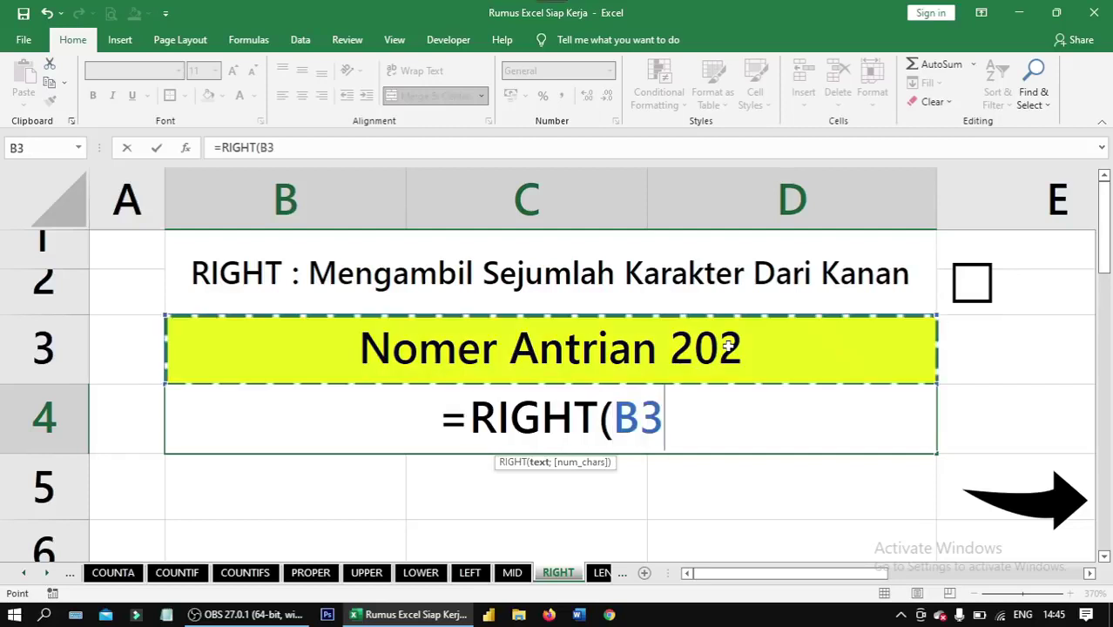
{"action": "type", "text": ";"}
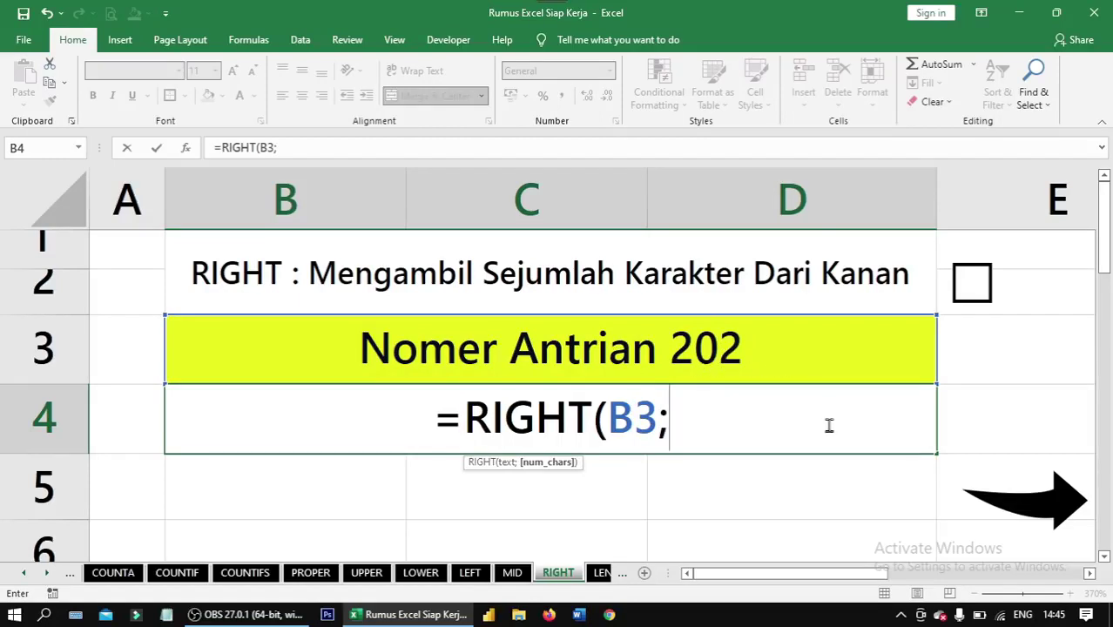
{"action": "type", "text": "3)"}
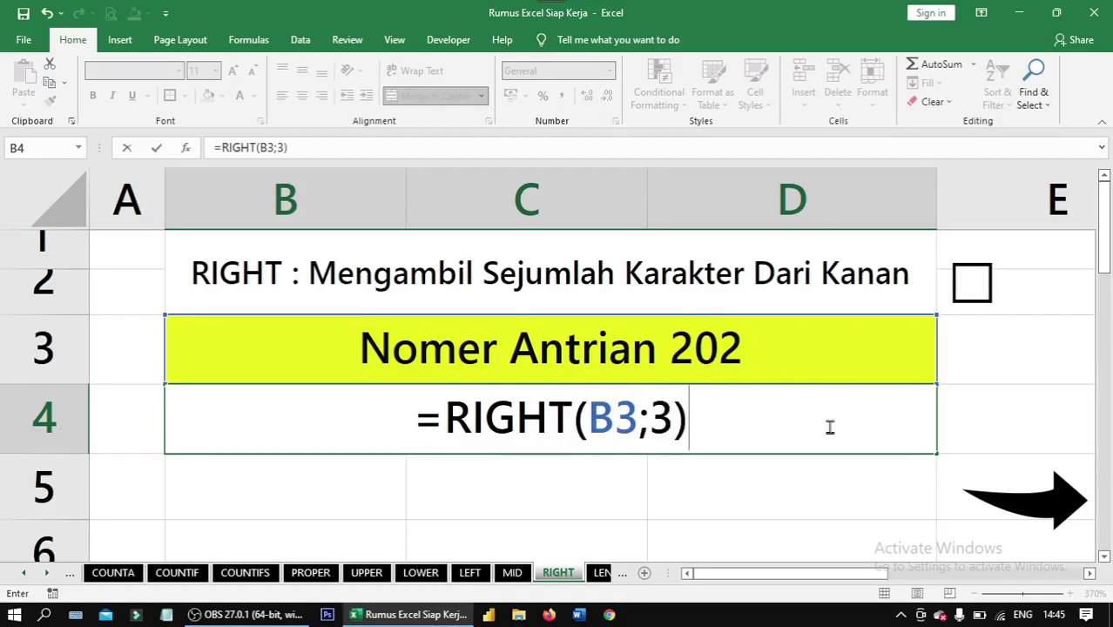
{"action": "key", "text": "ctrl+Return"}
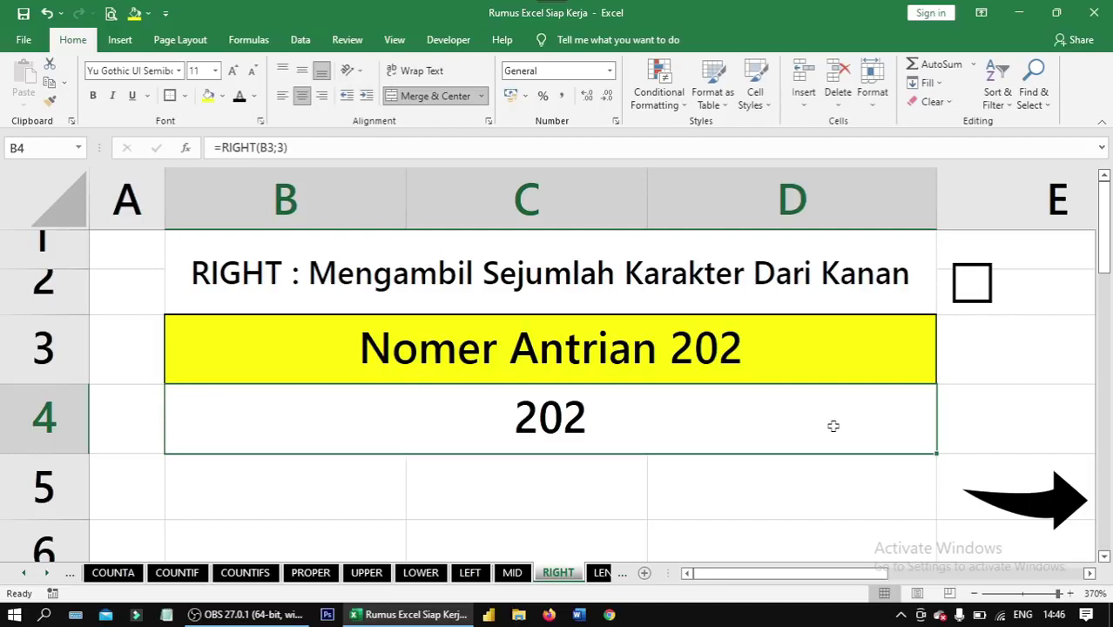
Tick the checkbox beside the RIGHT title and go on to the LEN sheet.
{"action": "left_click", "coordinate": [966, 300]}
{"action": "key", "text": "ctrl+Page_Down"}
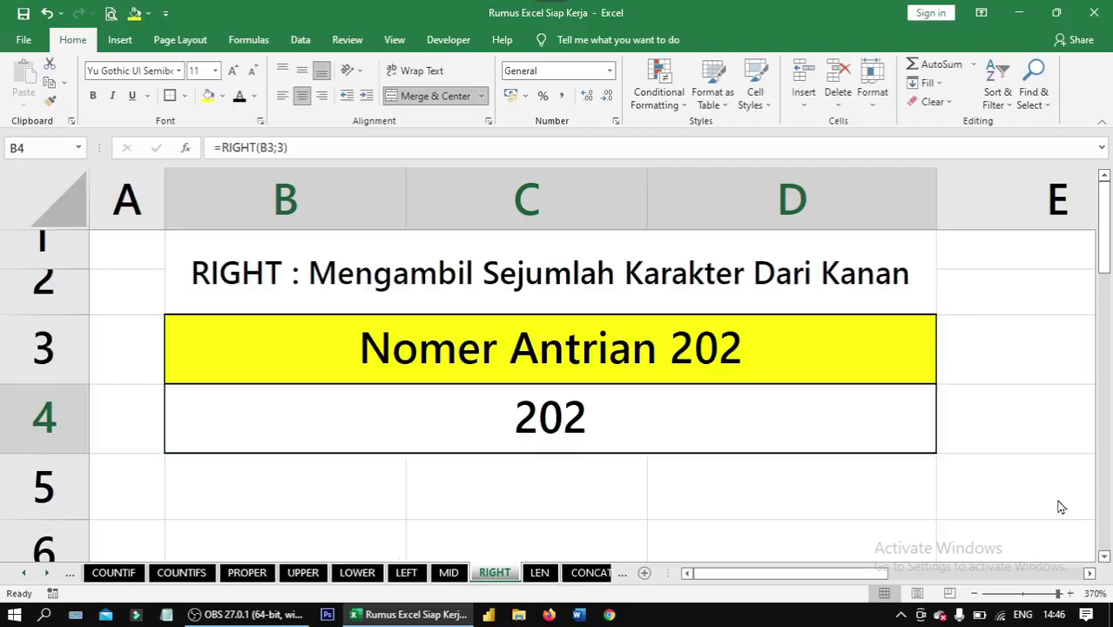
Enter =LEN(B3) in cell B4 to count the characters in the yellow cell's text.
{"action": "left_click", "coordinate": [663, 400]}
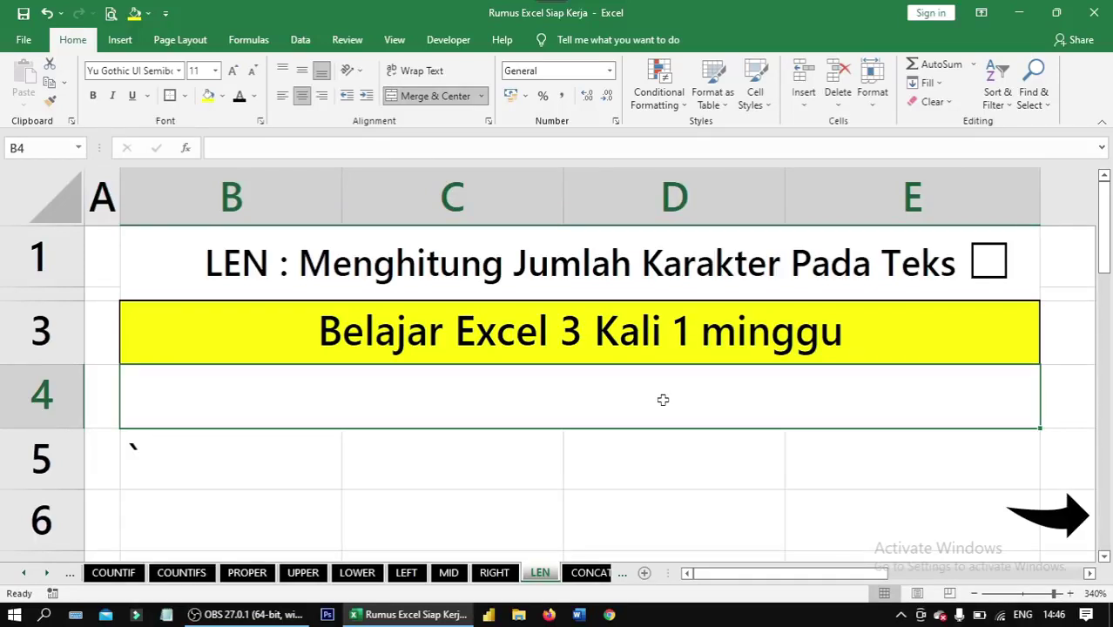
{"action": "left_click", "coordinate": [324, 341]}
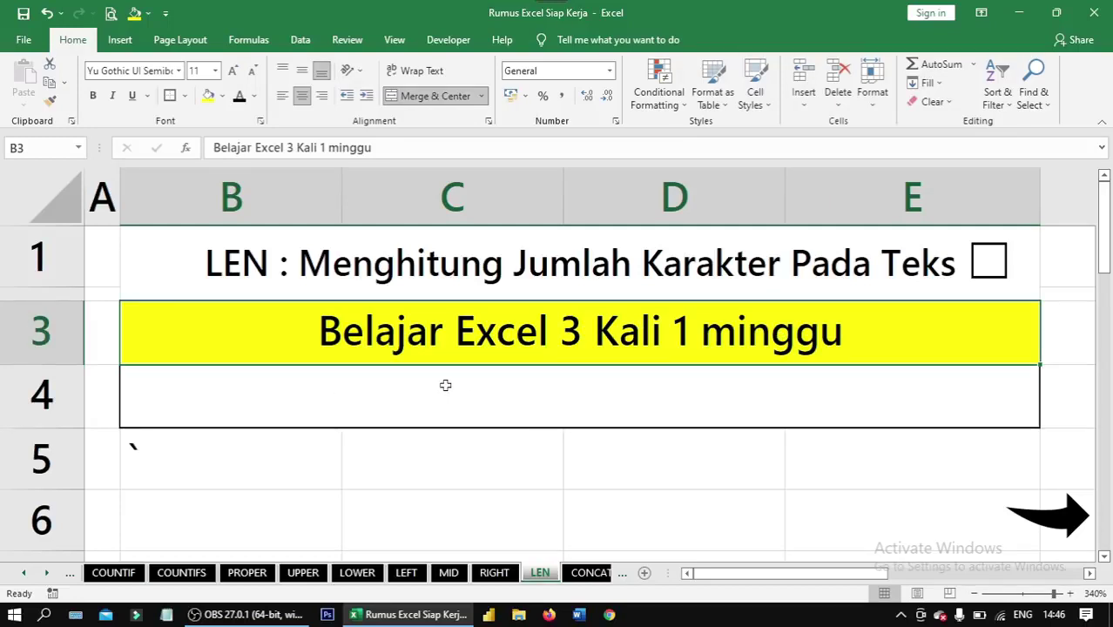
{"action": "left_click", "coordinate": [529, 412]}
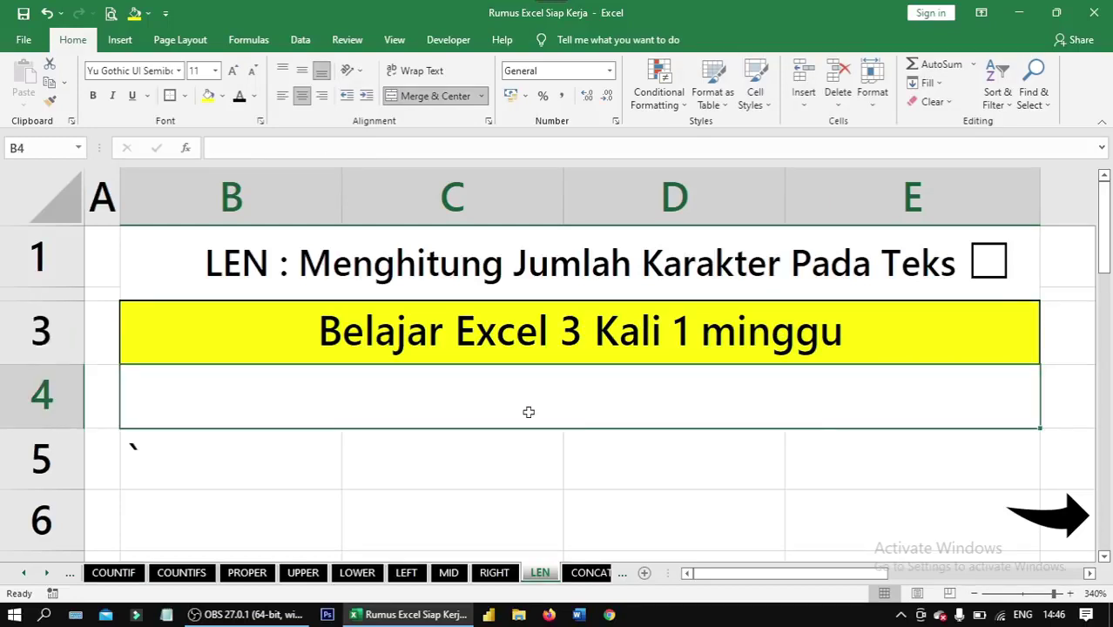
{"action": "type", "text": "=len"}
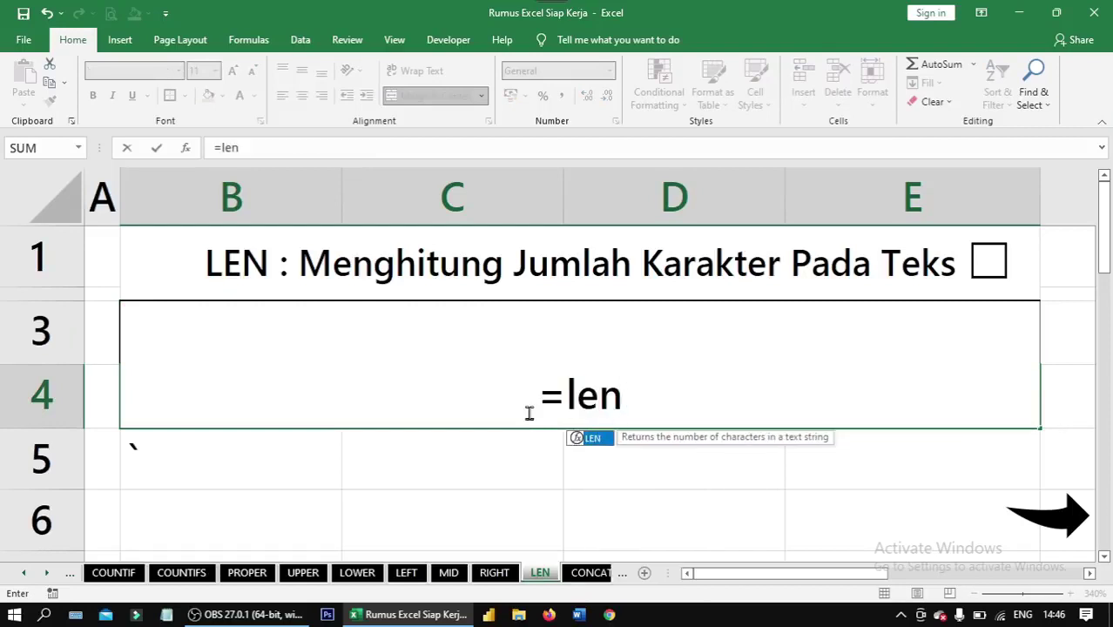
{"action": "key", "text": "Tab"}
{"action": "key", "text": "Up"}
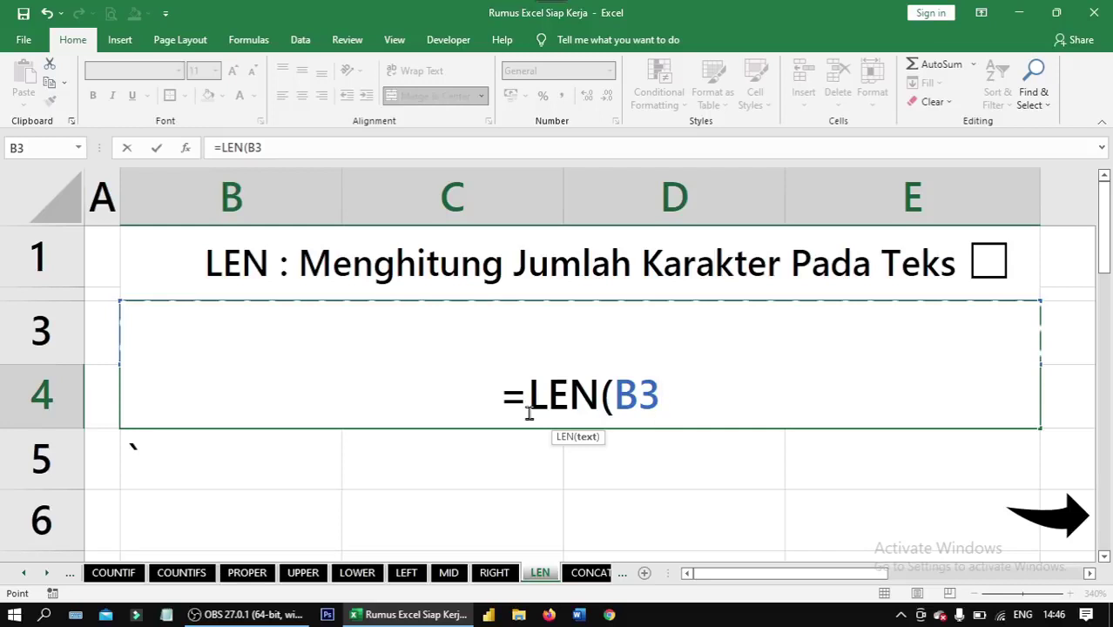
{"action": "type", "text": ")"}
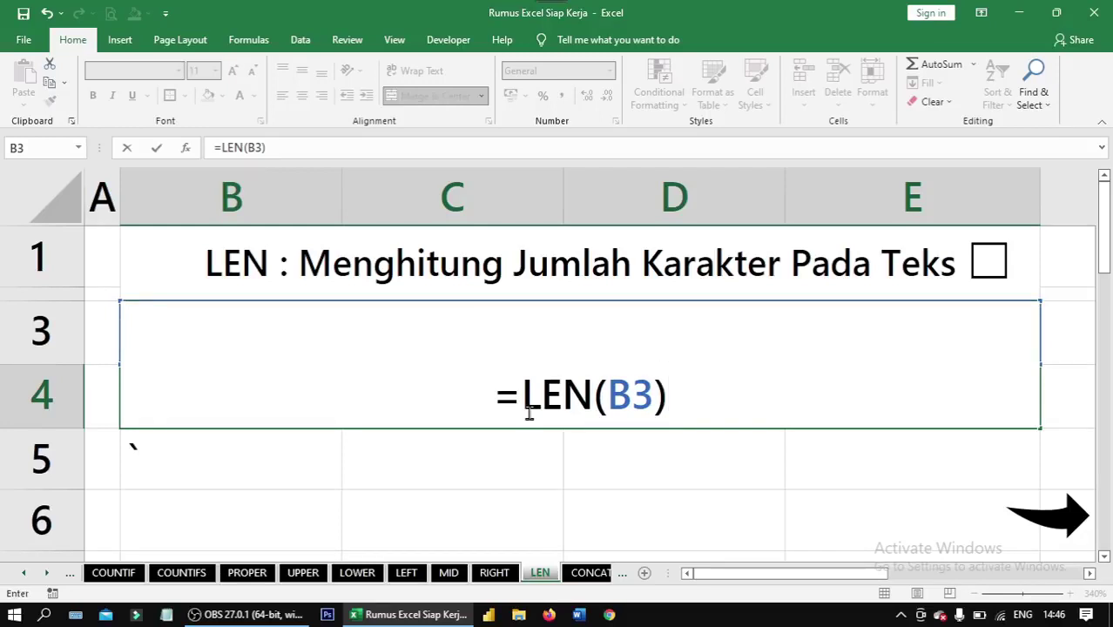
{"action": "key", "text": "ctrl+Return"}
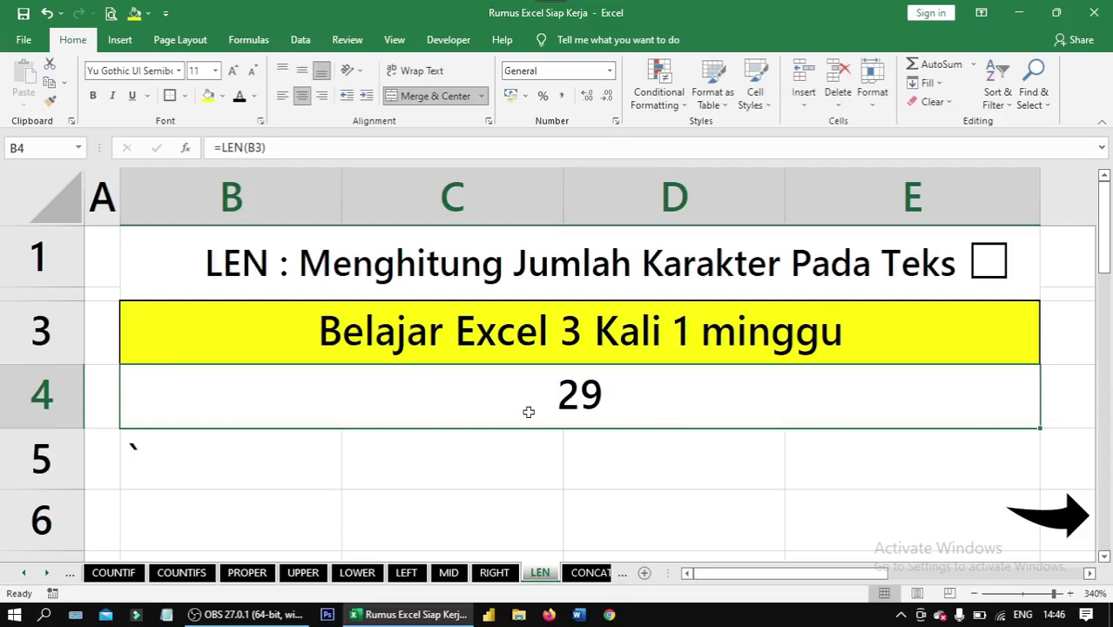
Tick the checkbox beside the LEN title and go on to the CONCATENATE sheet.
{"action": "left_click", "coordinate": [252, 315]}
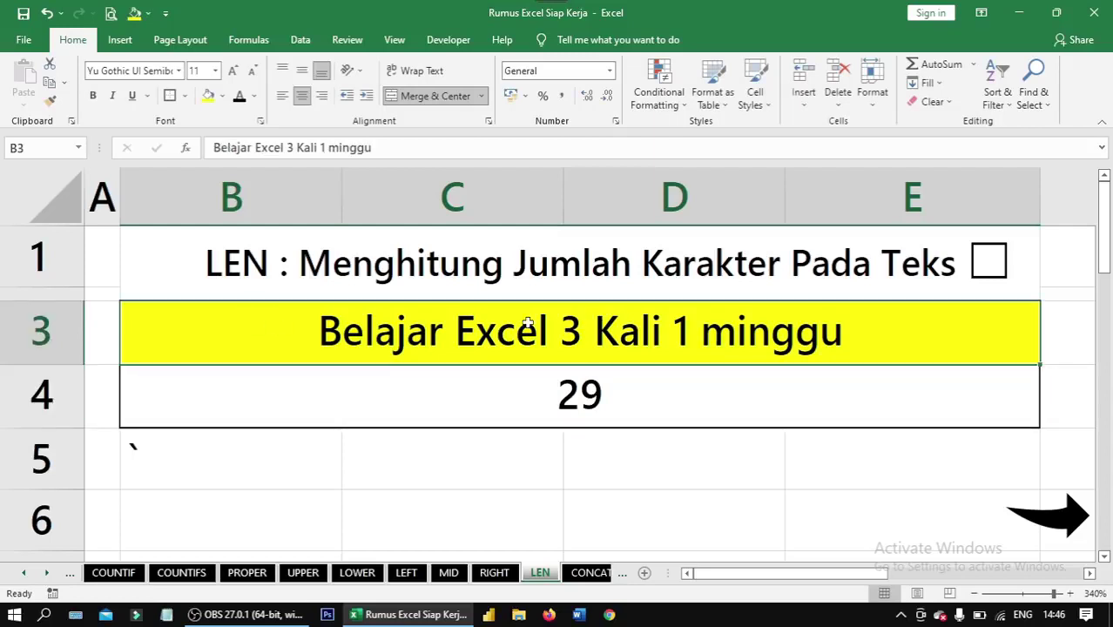
{"action": "left_click", "coordinate": [610, 388]}
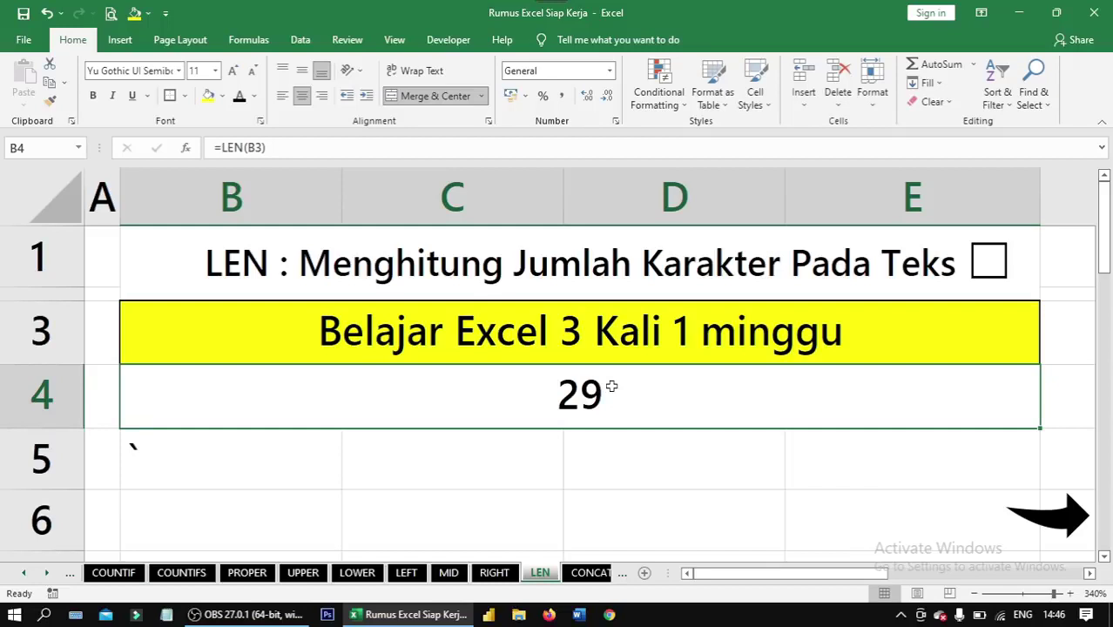
{"action": "left_click", "coordinate": [977, 266]}
{"action": "left_click", "coordinate": [1043, 527]}
Examine the four separate words in cells B2 to E2 and the empty result cell B4 beneath them.
{"action": "left_click", "coordinate": [554, 396]}
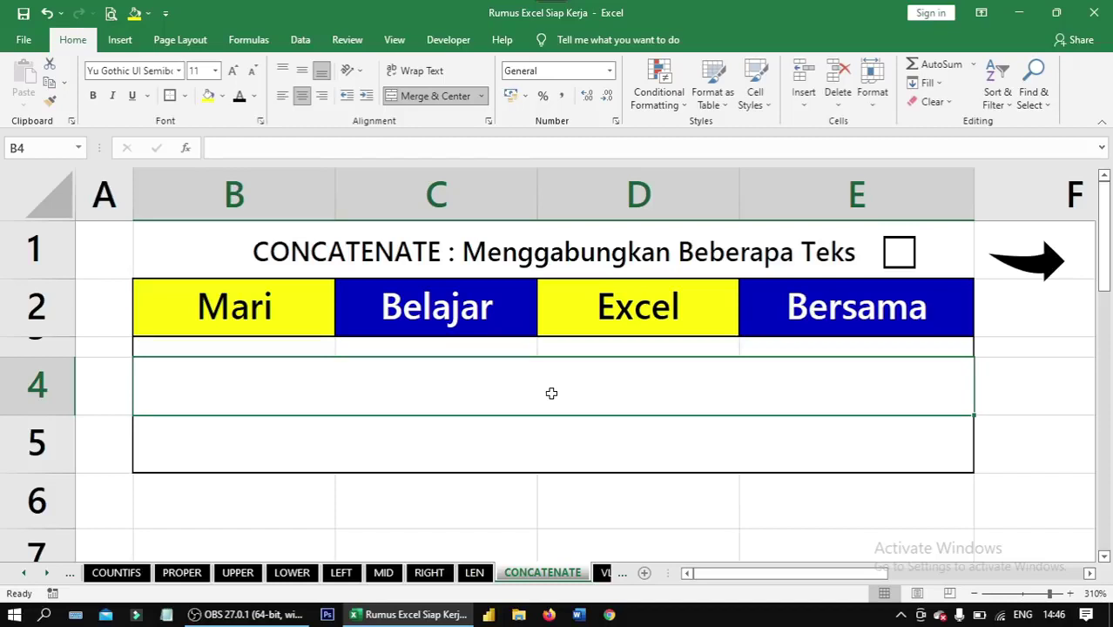
{"action": "left_click", "coordinate": [302, 311]}
{"action": "left_click", "coordinate": [515, 324]}
{"action": "left_click", "coordinate": [566, 397]}
{"action": "left_click", "coordinate": [261, 300]}
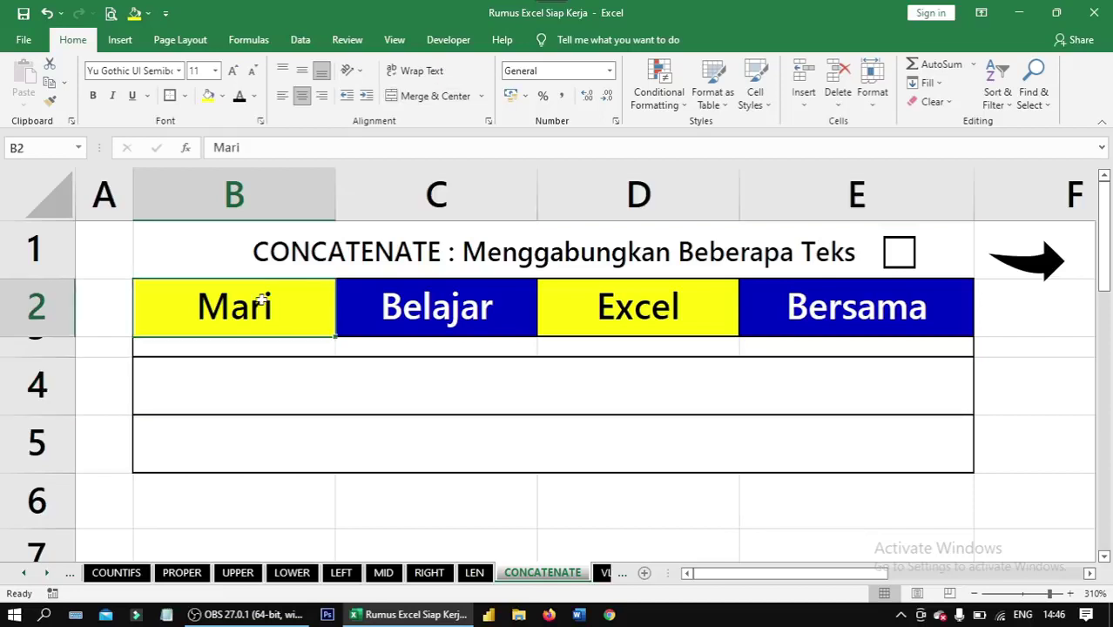
{"action": "left_click", "coordinate": [464, 303]}
{"action": "left_click", "coordinate": [688, 305]}
{"action": "left_click", "coordinate": [751, 302]}
Enter =CONCATENATE(B2;C2;D2;E2) in cell B4 to join the four words without spaces.
{"action": "left_click", "coordinate": [723, 392]}
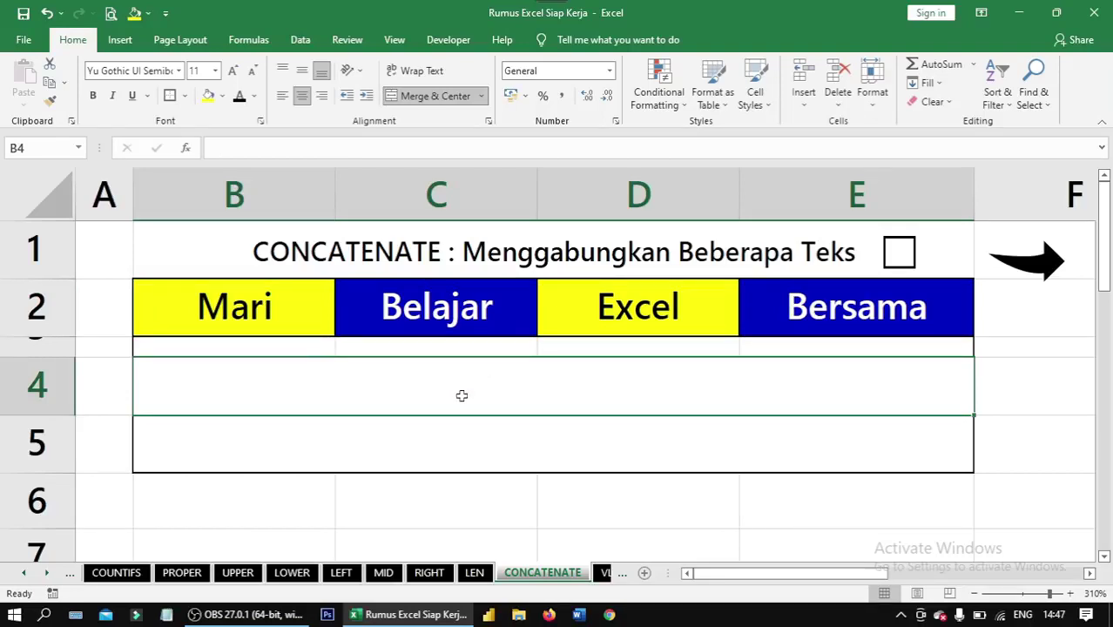
{"action": "type", "text": "="}
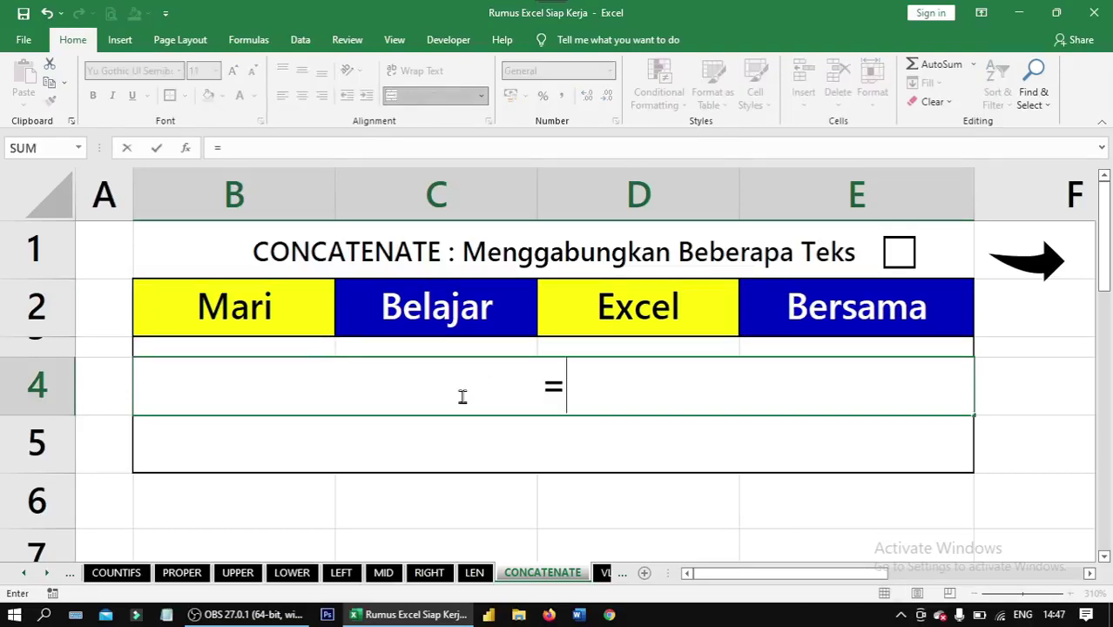
{"action": "type", "text": "concatenate"}
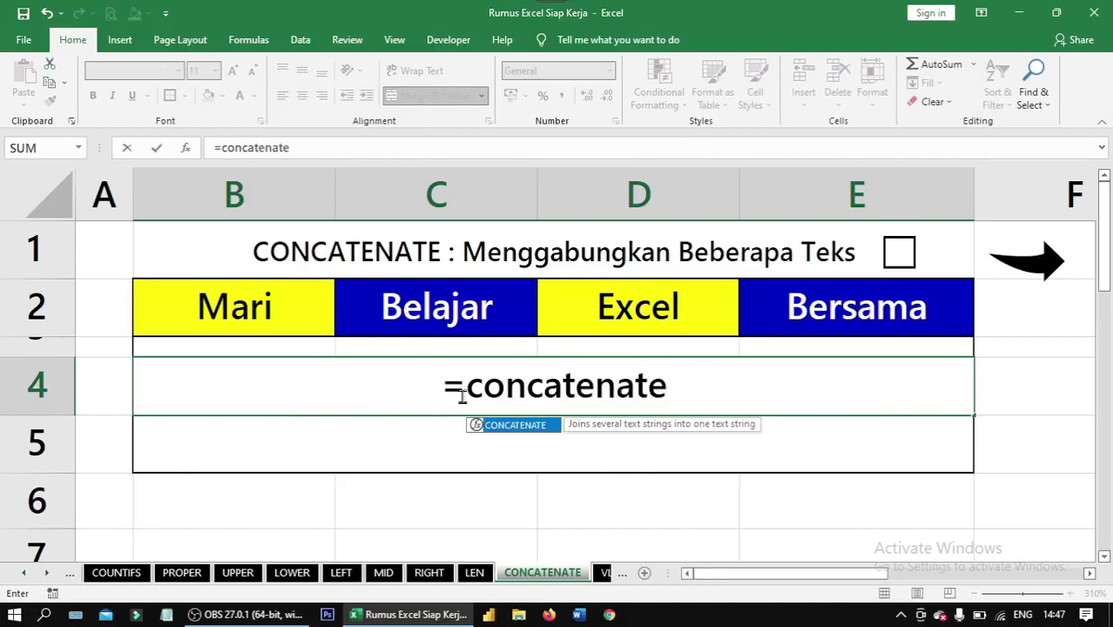
{"action": "key", "text": "Tab"}
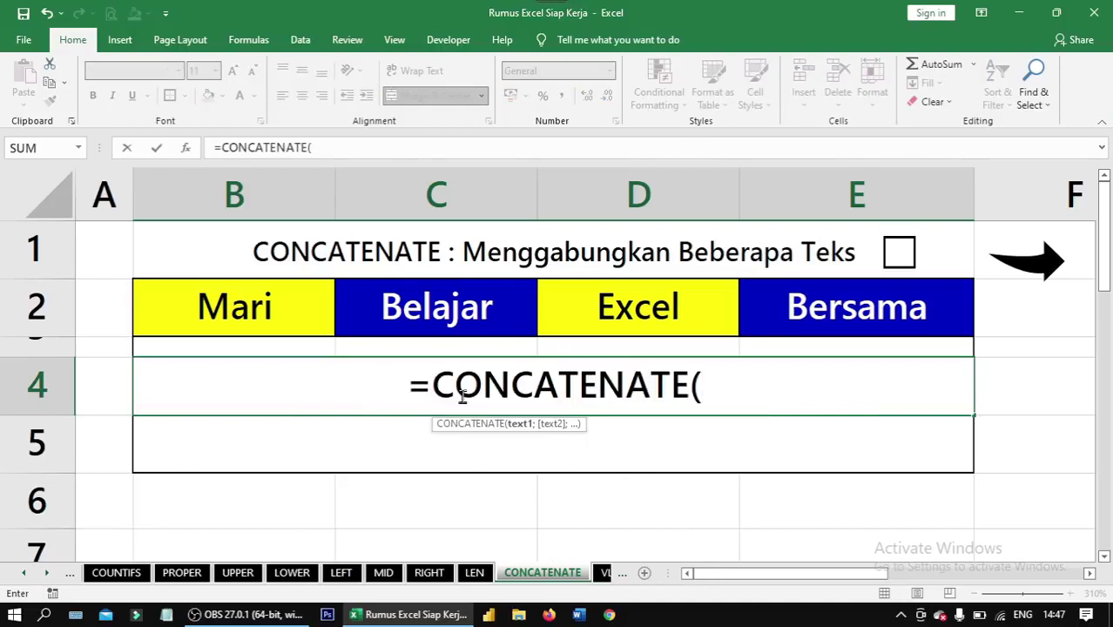
{"action": "left_click", "coordinate": [266, 316]}
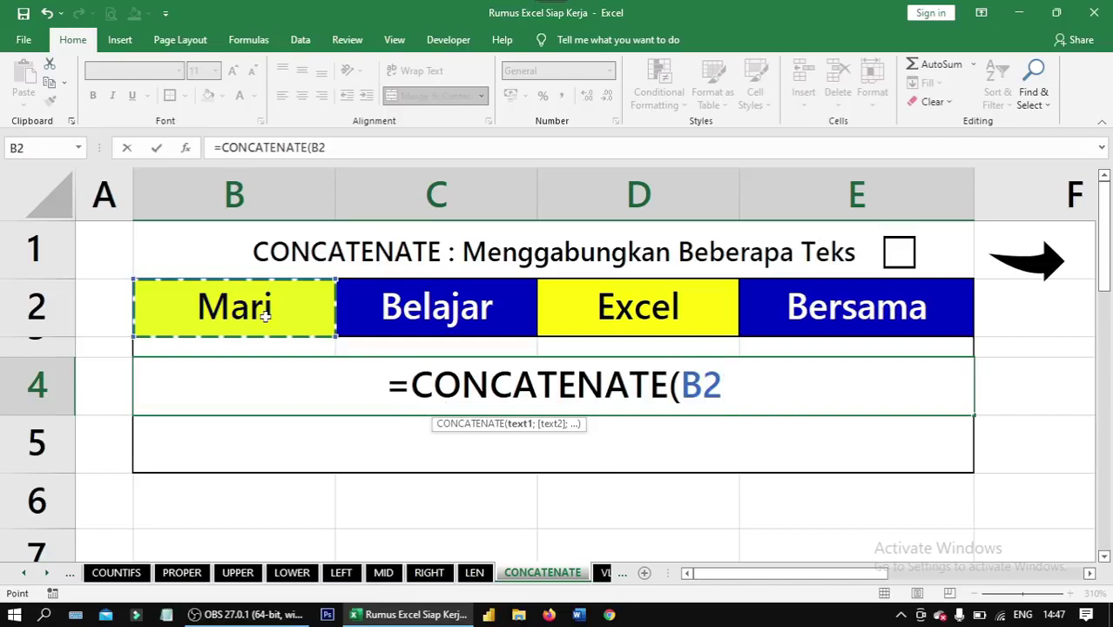
{"action": "type", "text": ";"}
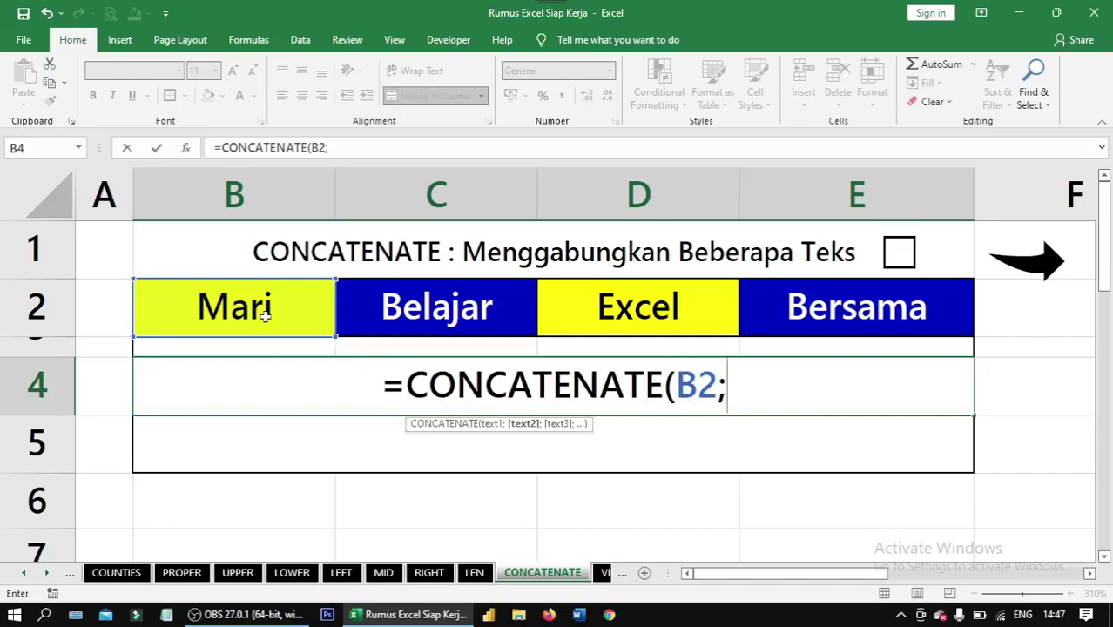
{"action": "left_click", "coordinate": [447, 315]}
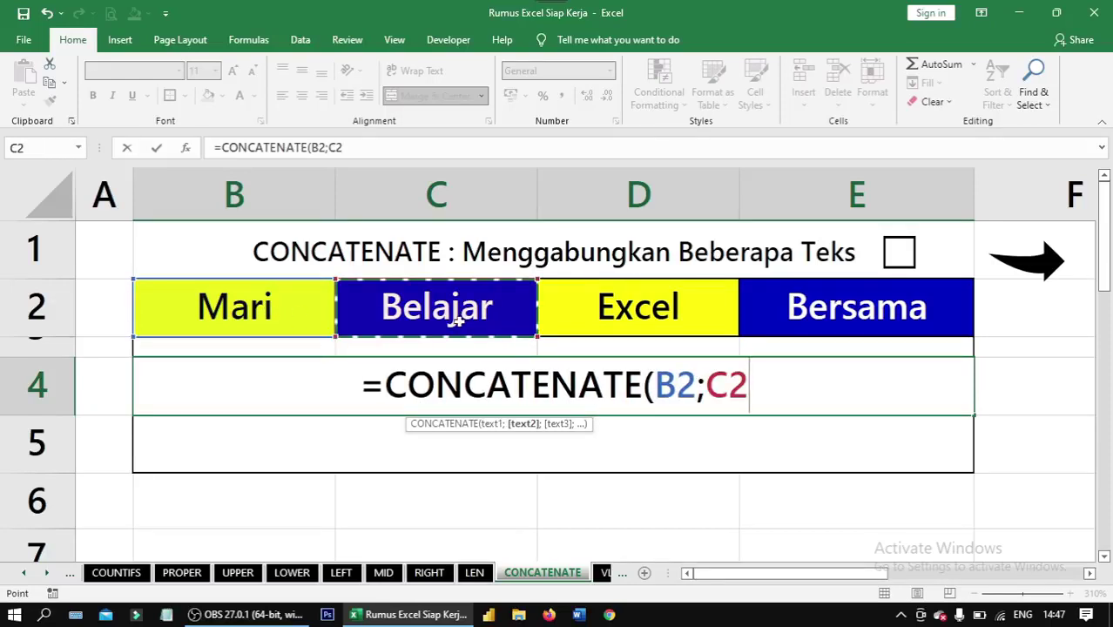
{"action": "type", "text": ";"}
{"action": "left_click", "coordinate": [633, 318]}
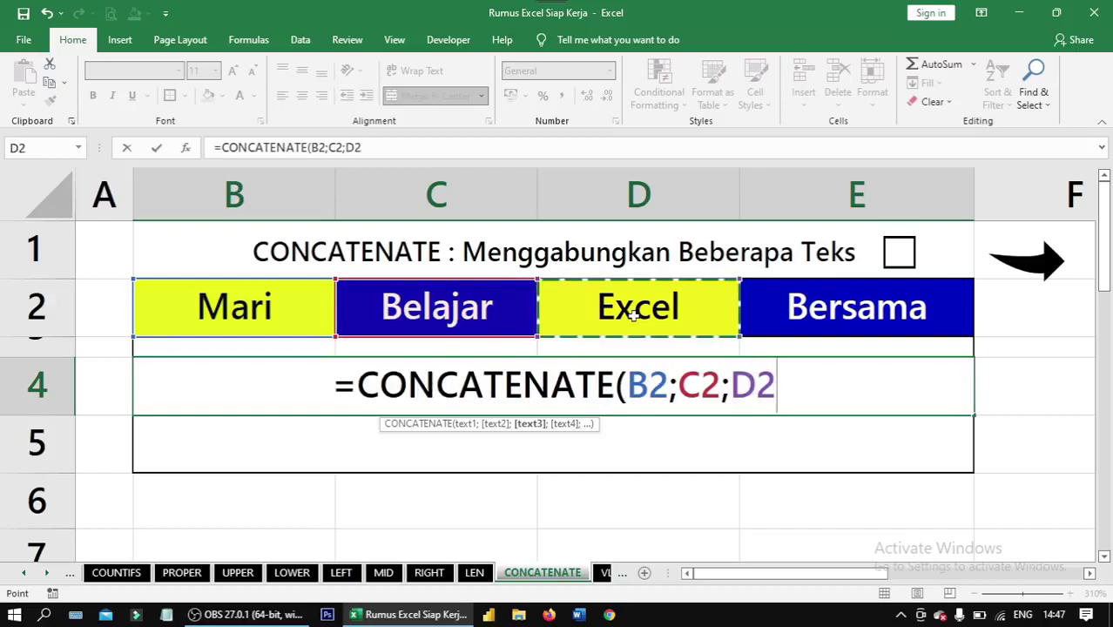
{"action": "type", "text": ";"}
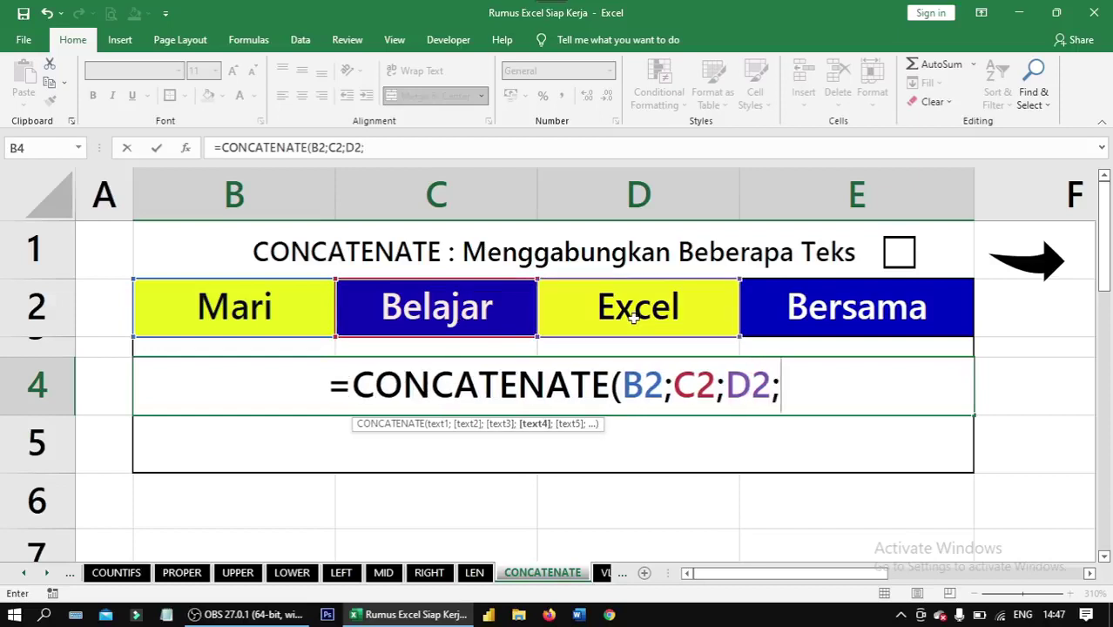
{"action": "left_click", "coordinate": [861, 311]}
{"action": "type", "text": ")"}
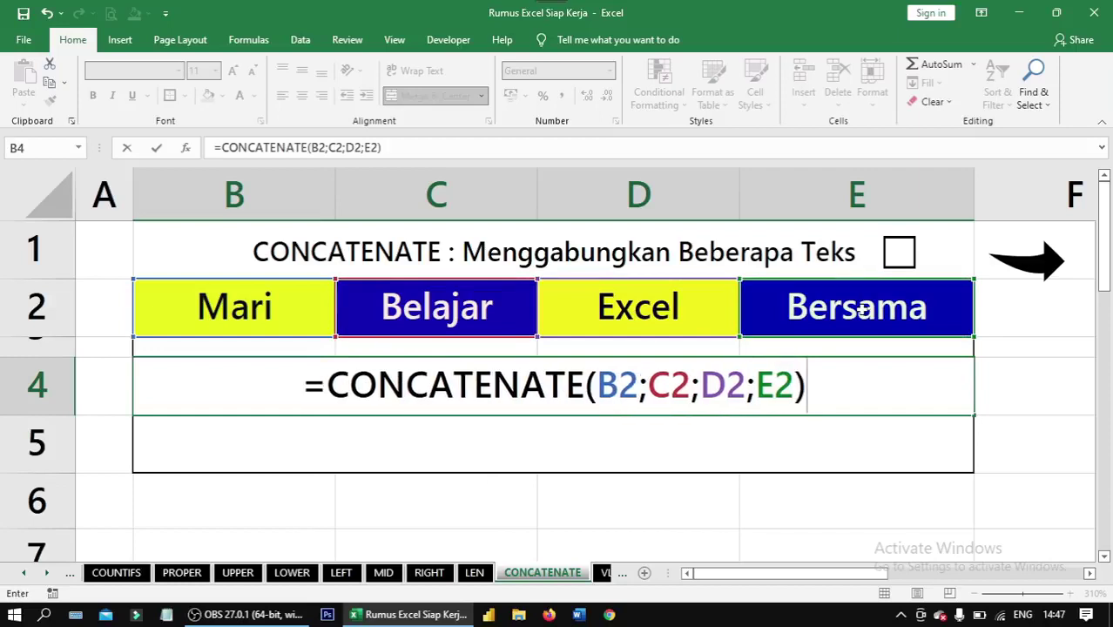
{"action": "key", "text": "Return"}
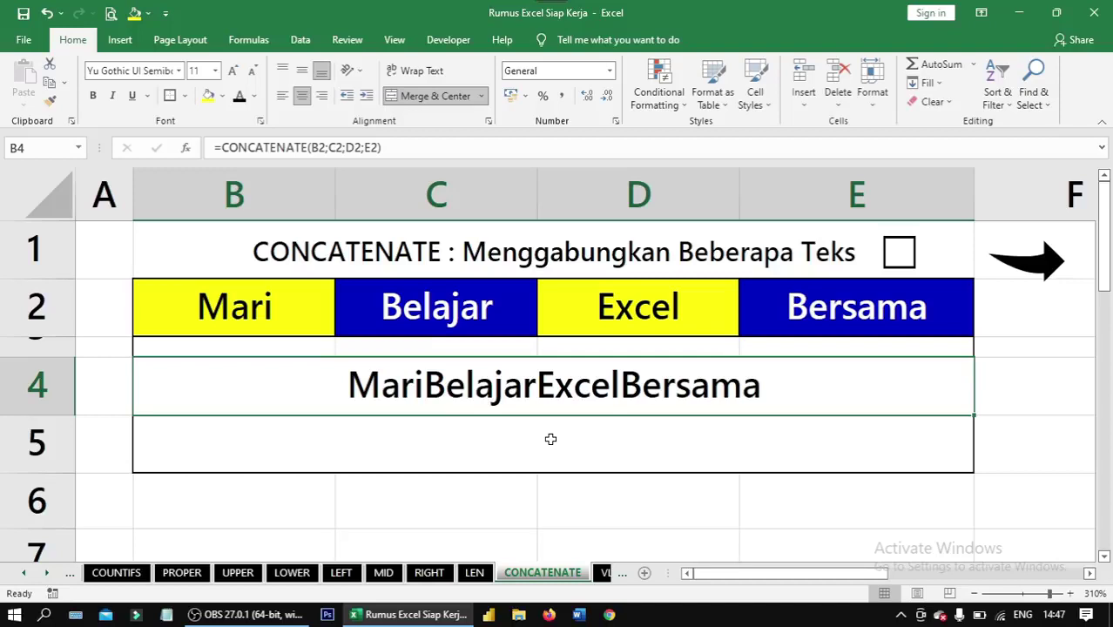
Enter =CONCATENATE(B2;" ";C2;" ";D2;" ";E2) in cell B5 to join the four words with spaces between them.
{"action": "left_click", "coordinate": [441, 428]}
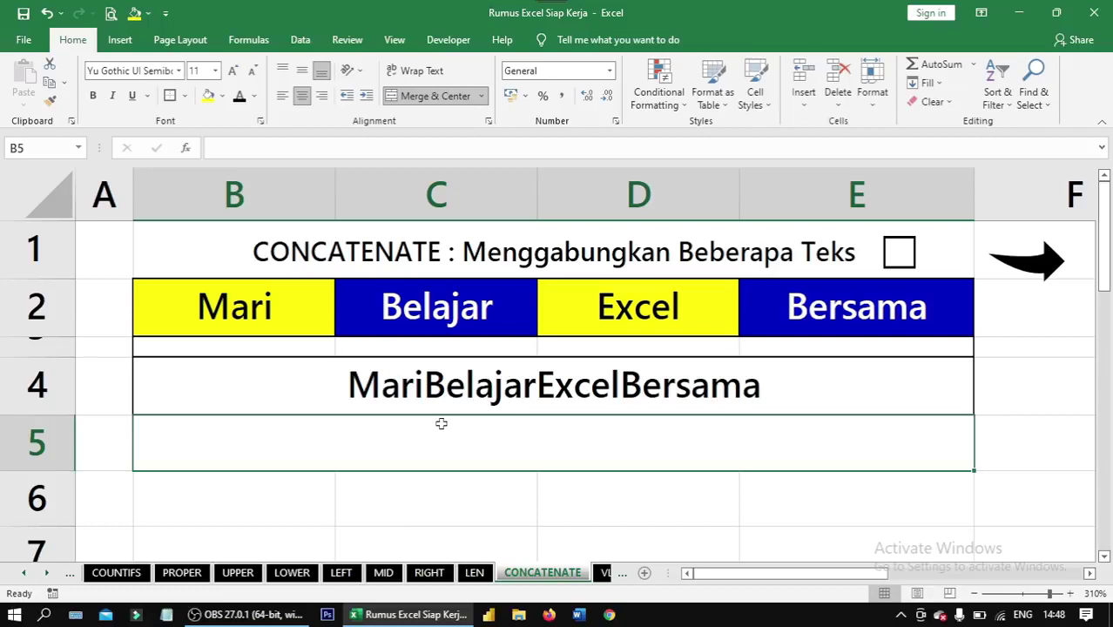
{"action": "left_click", "coordinate": [434, 402]}
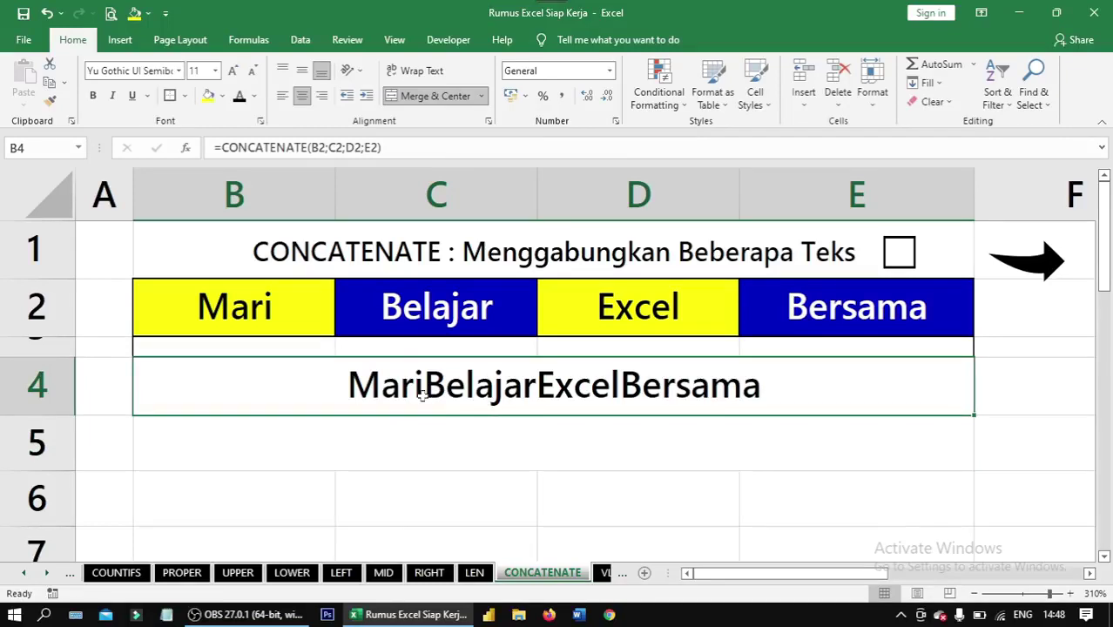
{"action": "left_click", "coordinate": [467, 440]}
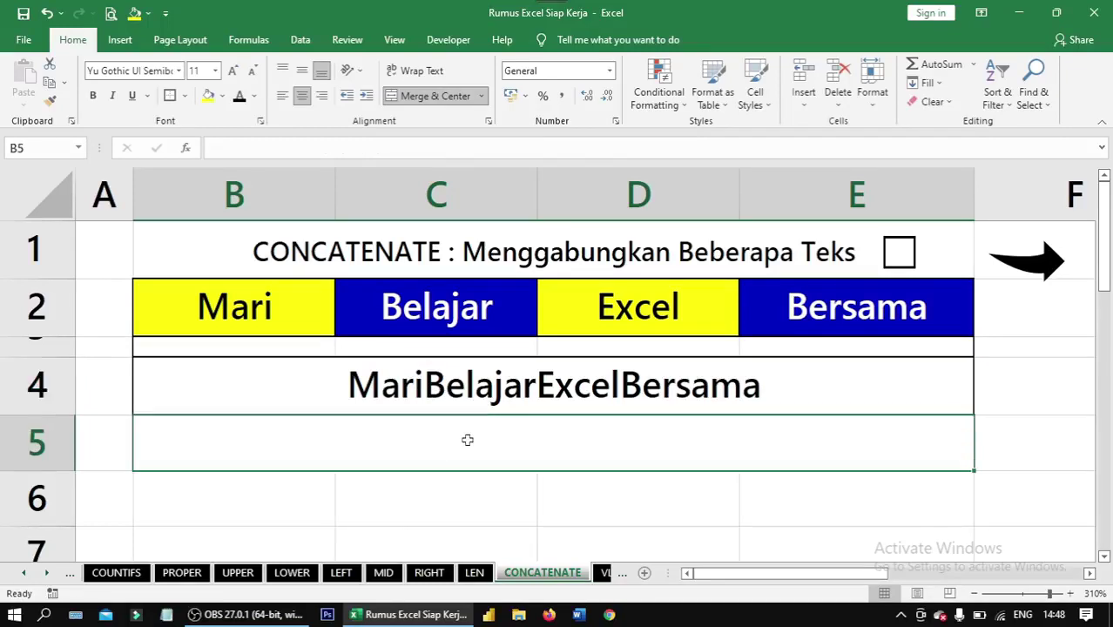
{"action": "type", "text": "="}
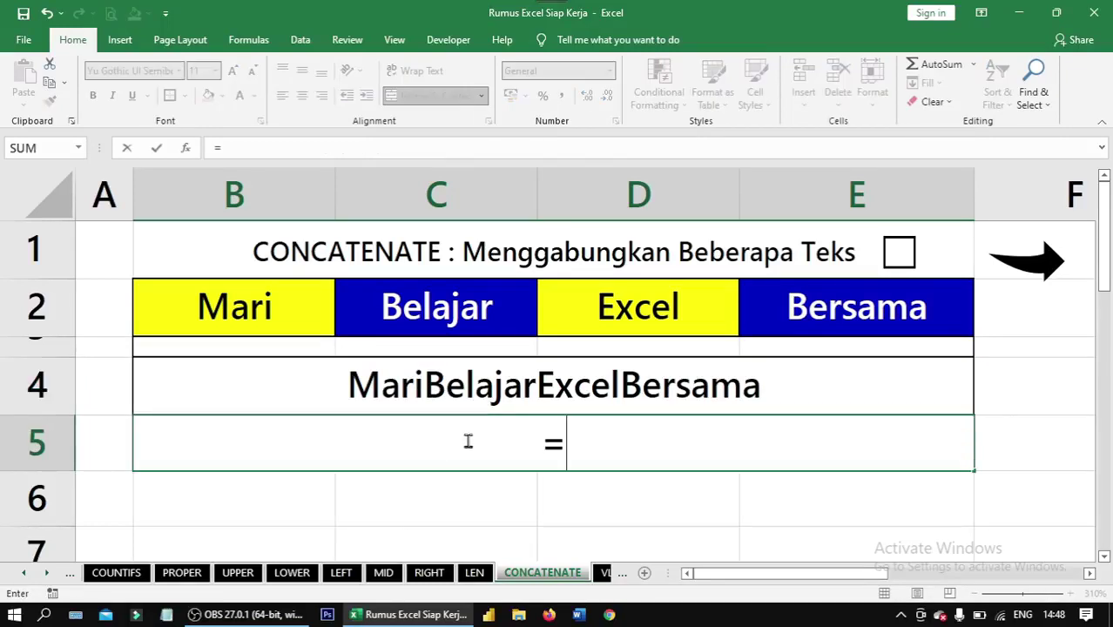
{"action": "type", "text": "concate"}
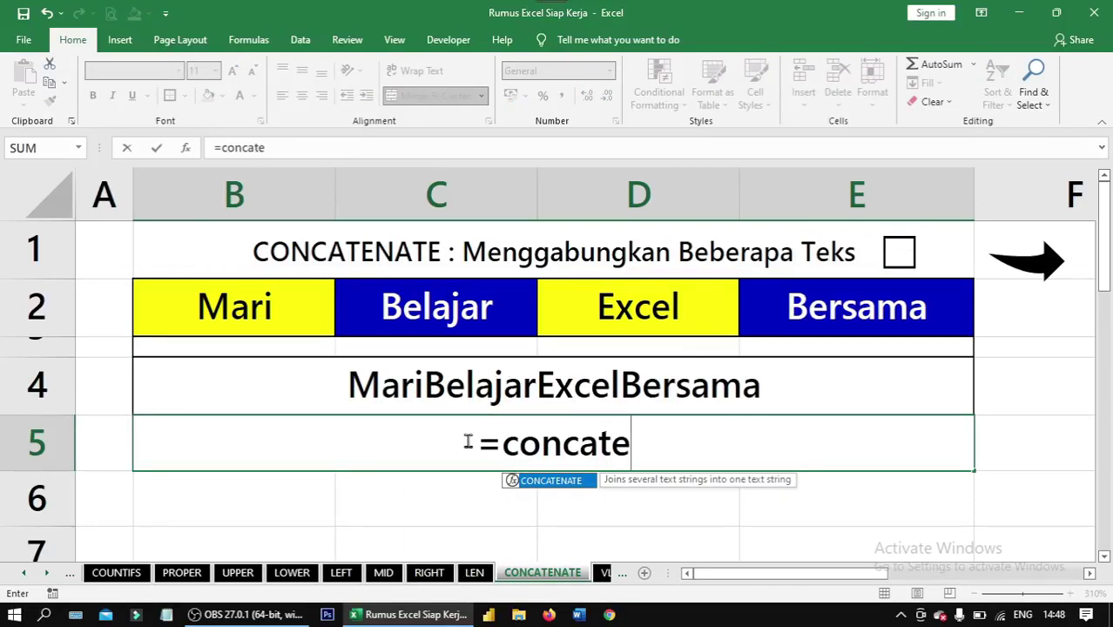
{"action": "key", "text": "Tab"}
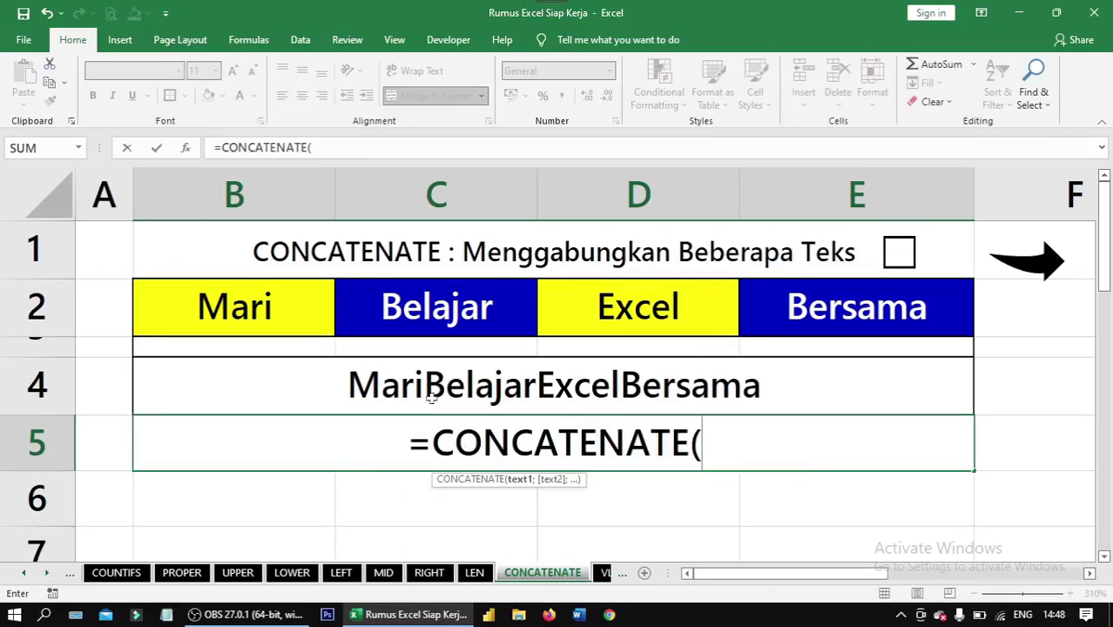
{"action": "left_click", "coordinate": [306, 313]}
{"action": "type", "text": ";"}
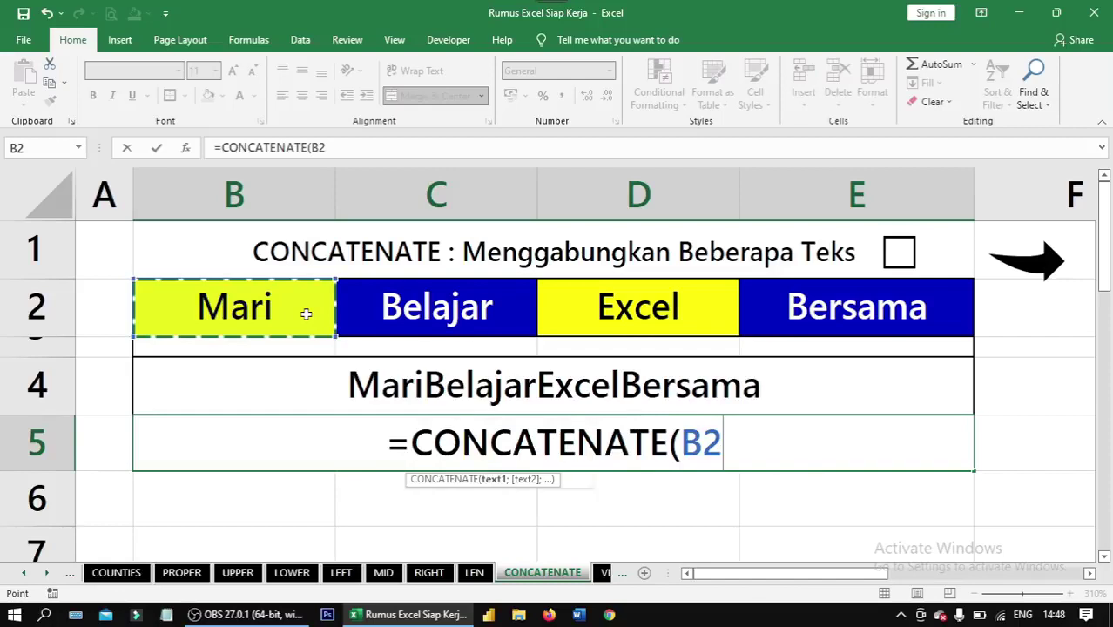
{"action": "type", "text": "\""}
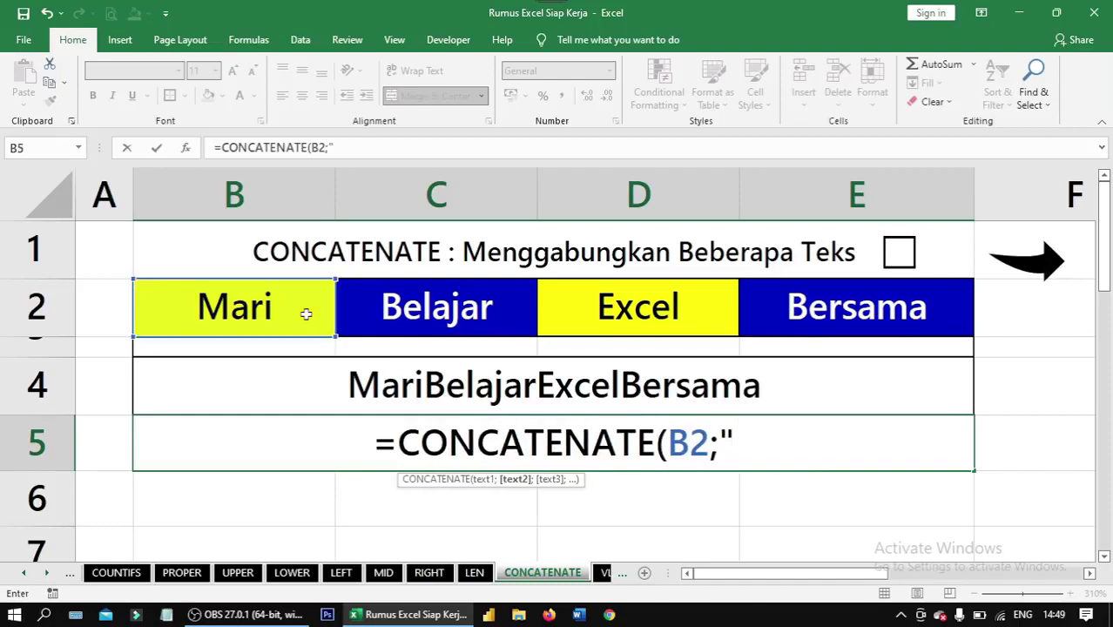
{"action": "type", "text": " \";"}
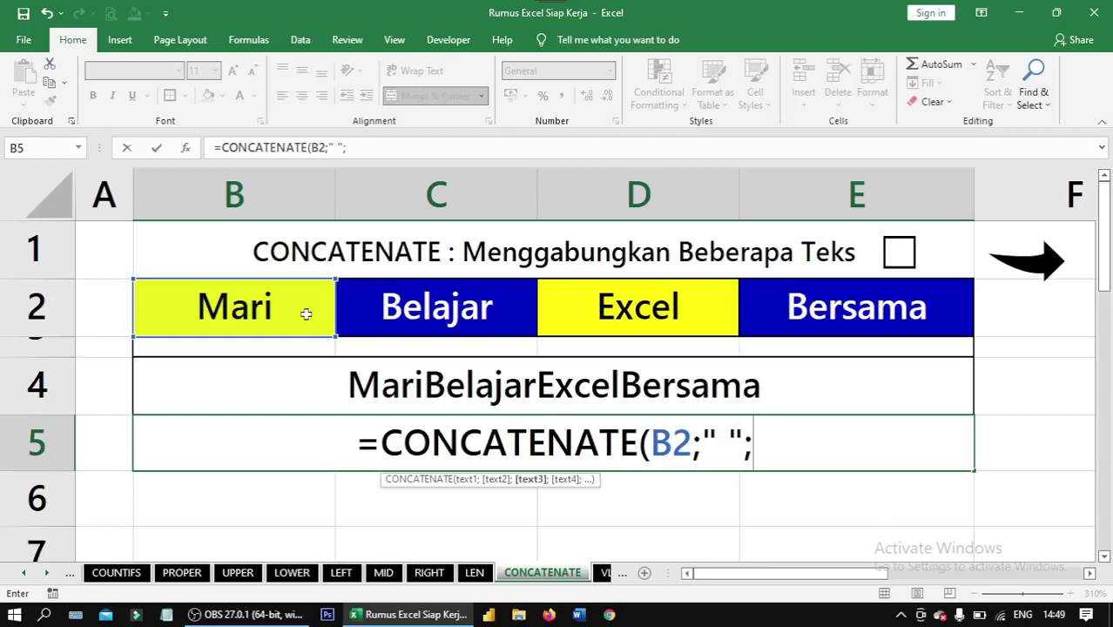
{"action": "left_click", "coordinate": [397, 317]}
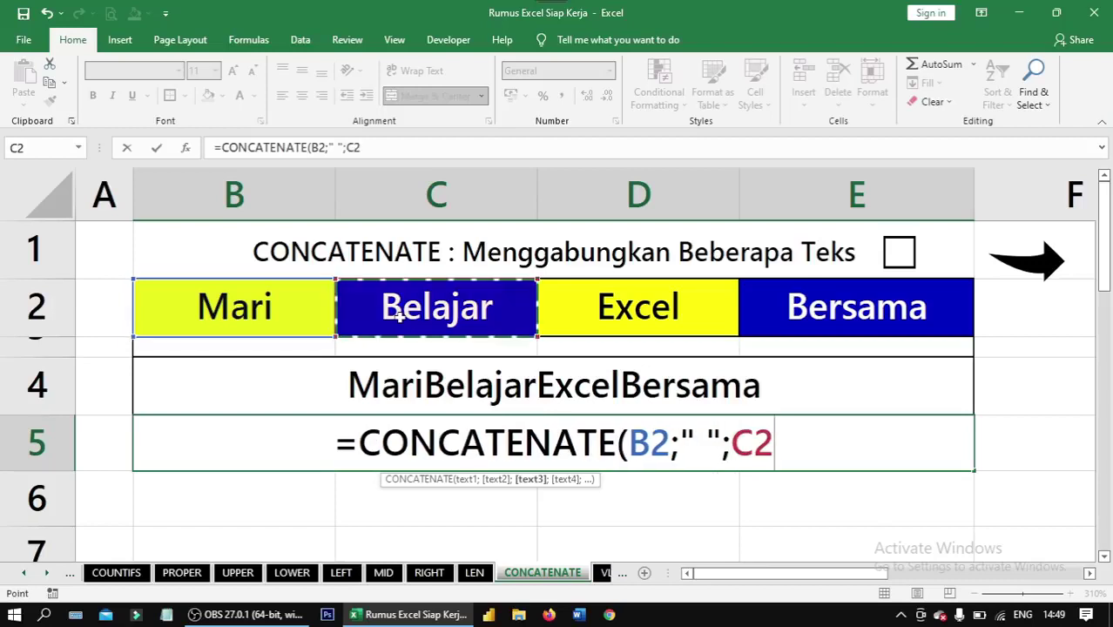
{"action": "type", "text": "\""}
{"action": "key", "text": "BackSpace"}
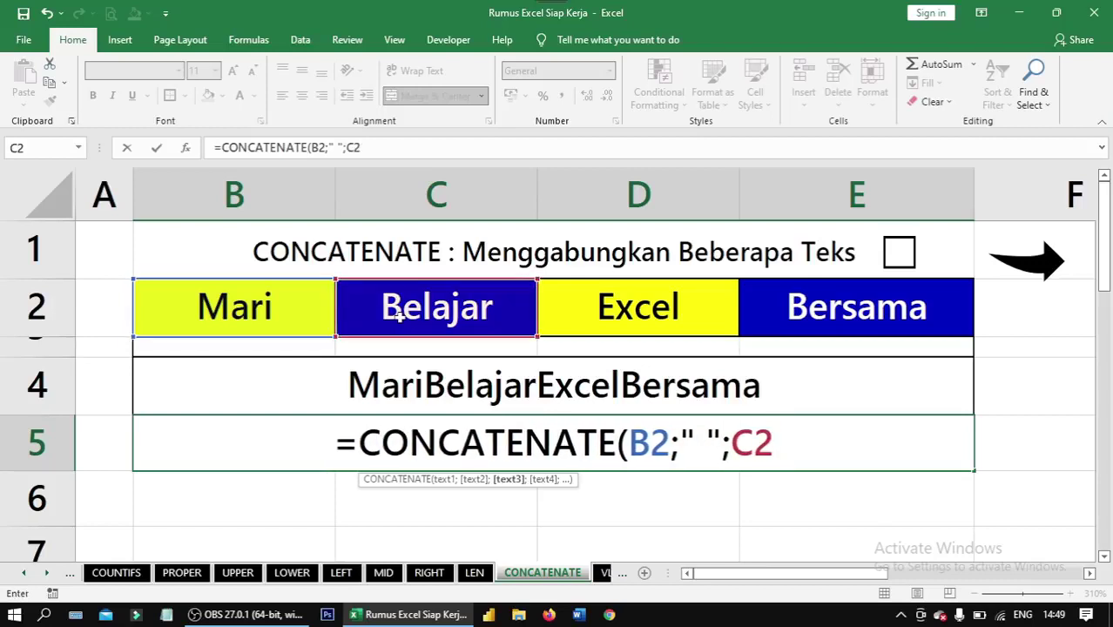
{"action": "type", "text": ";\" \""}
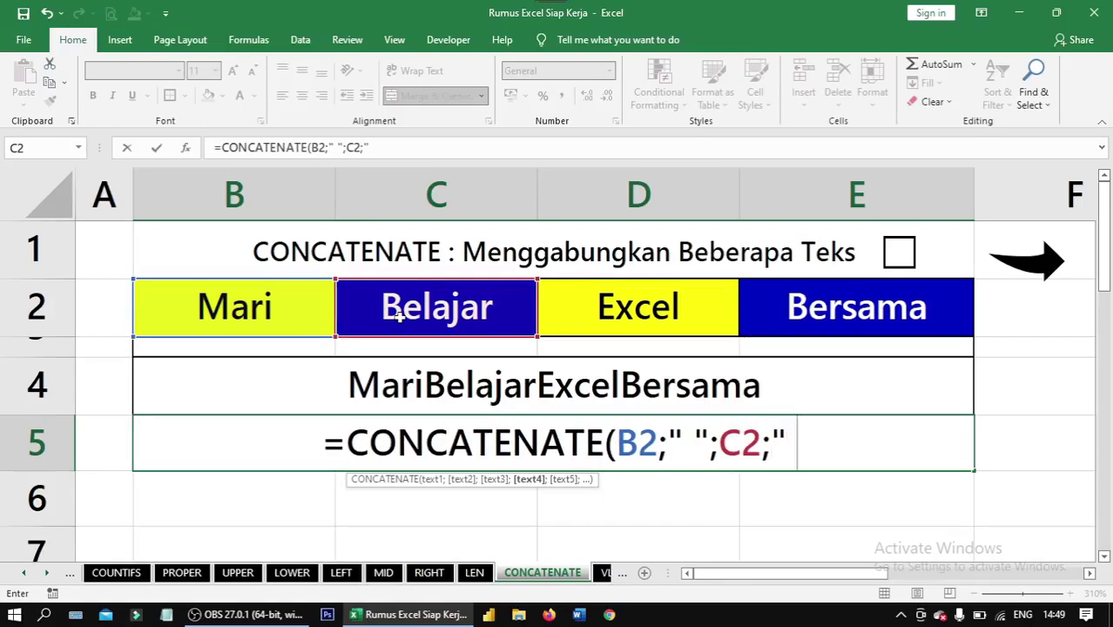
{"action": "type", "text": ";"}
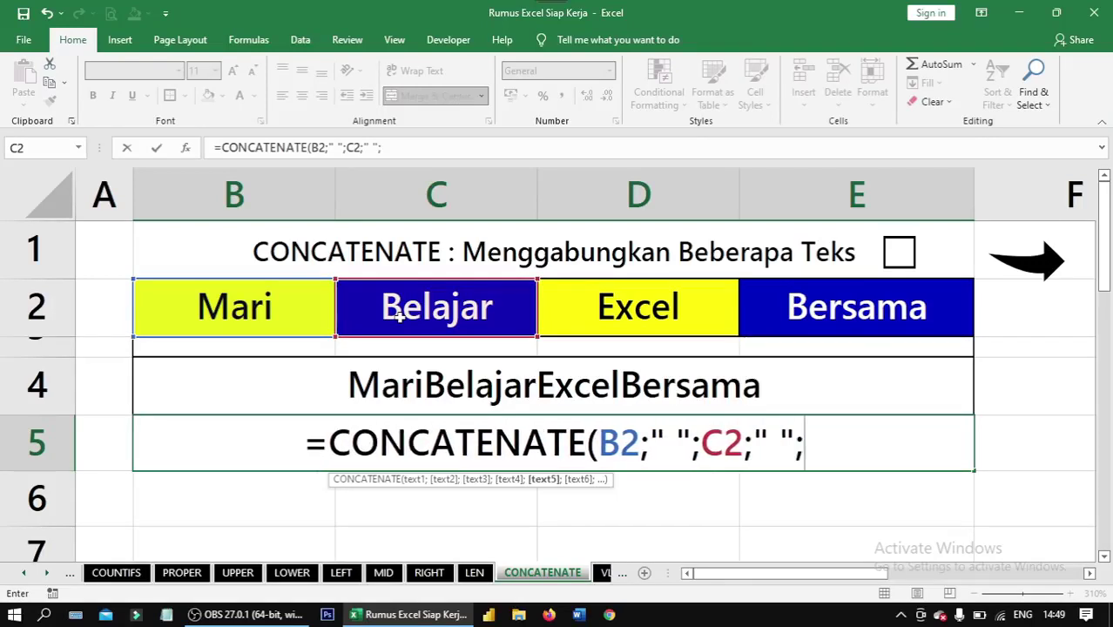
{"action": "left_click", "coordinate": [568, 313]}
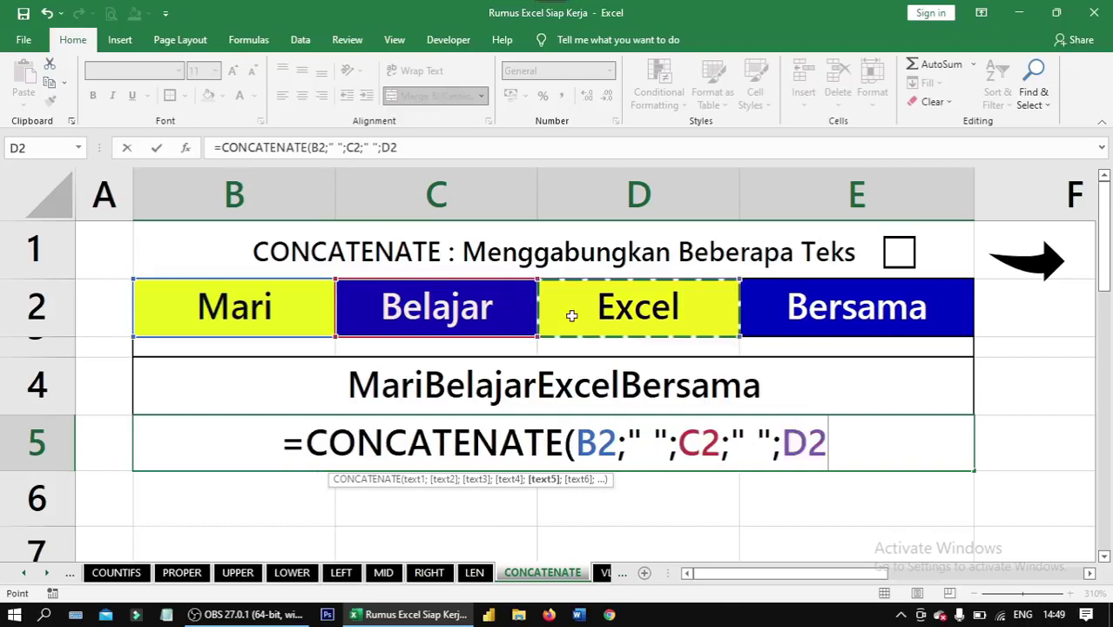
{"action": "type", "text": ";\""}
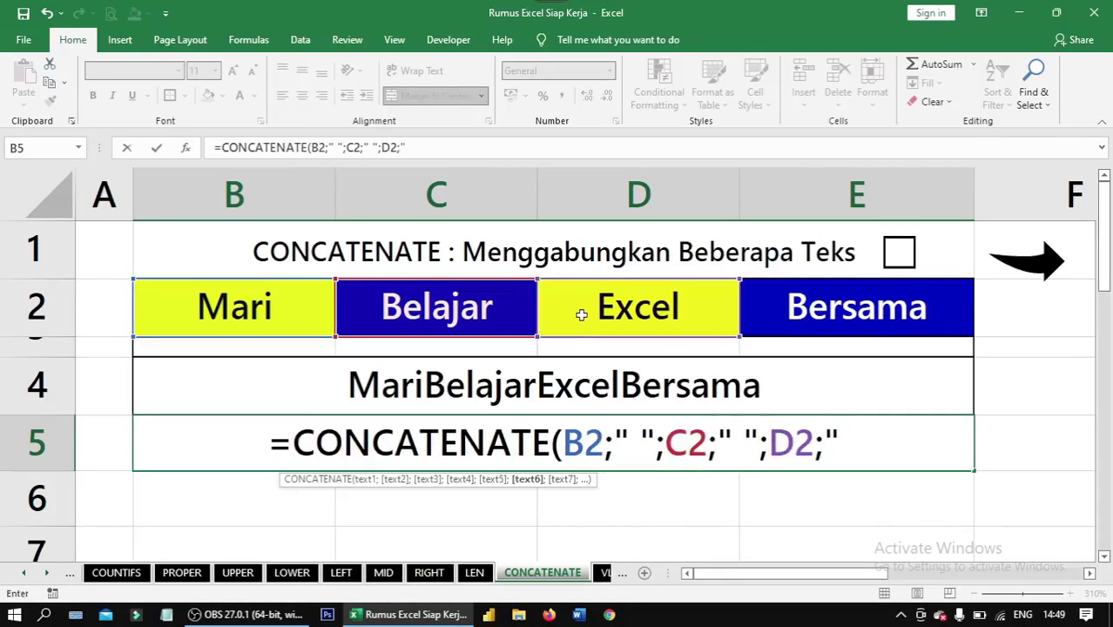
{"action": "type", "text": " \";"}
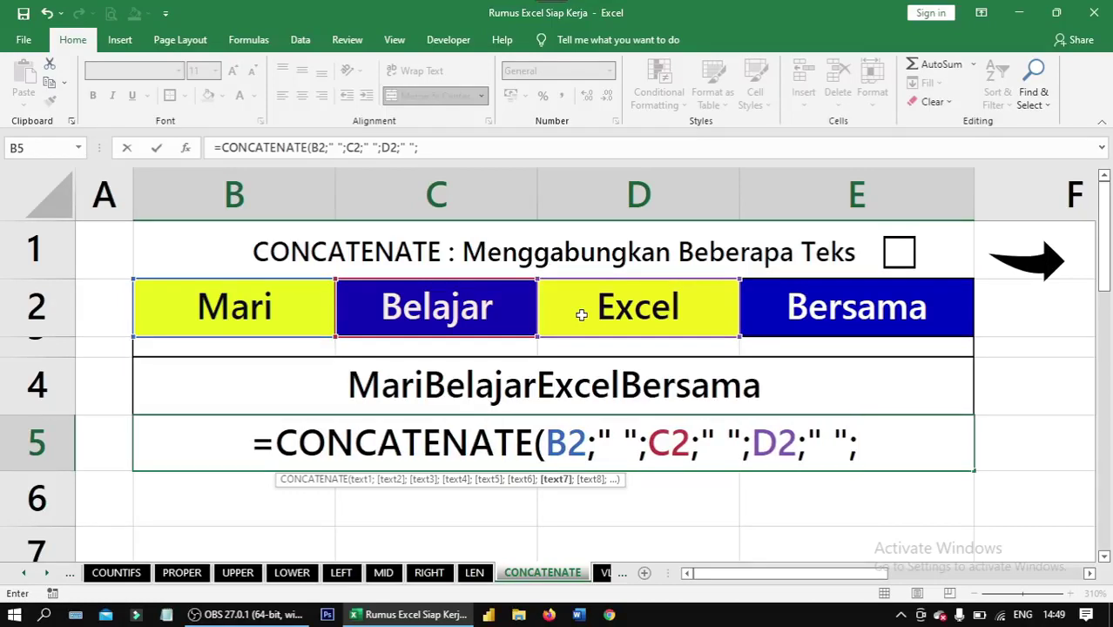
{"action": "left_click", "coordinate": [796, 312]}
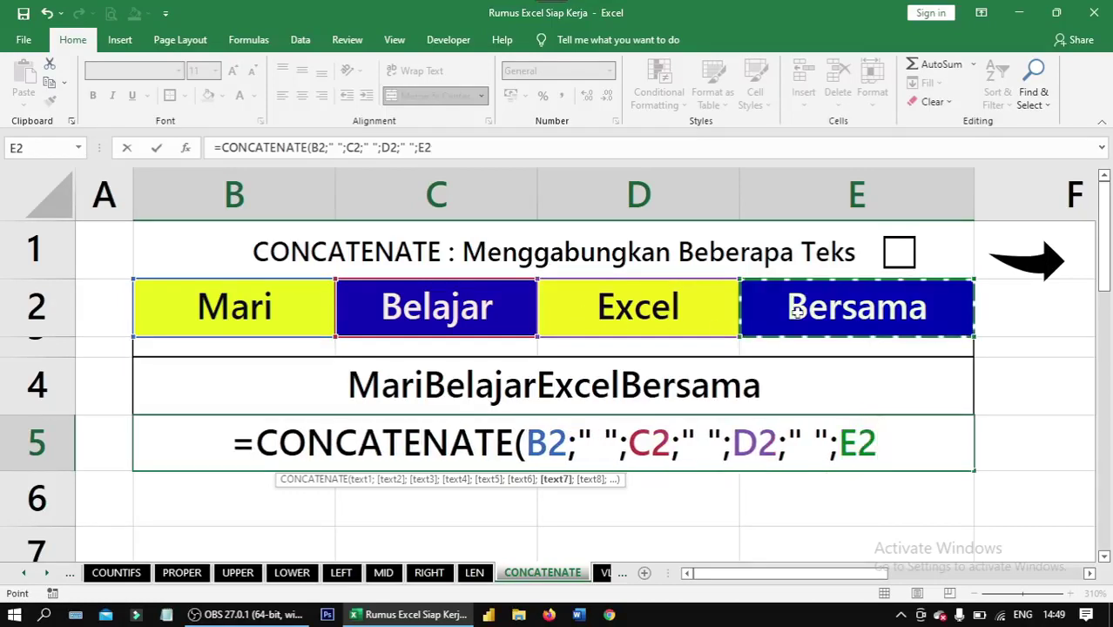
{"action": "type", "text": ")"}
{"action": "key", "text": "ctrl+Return"}
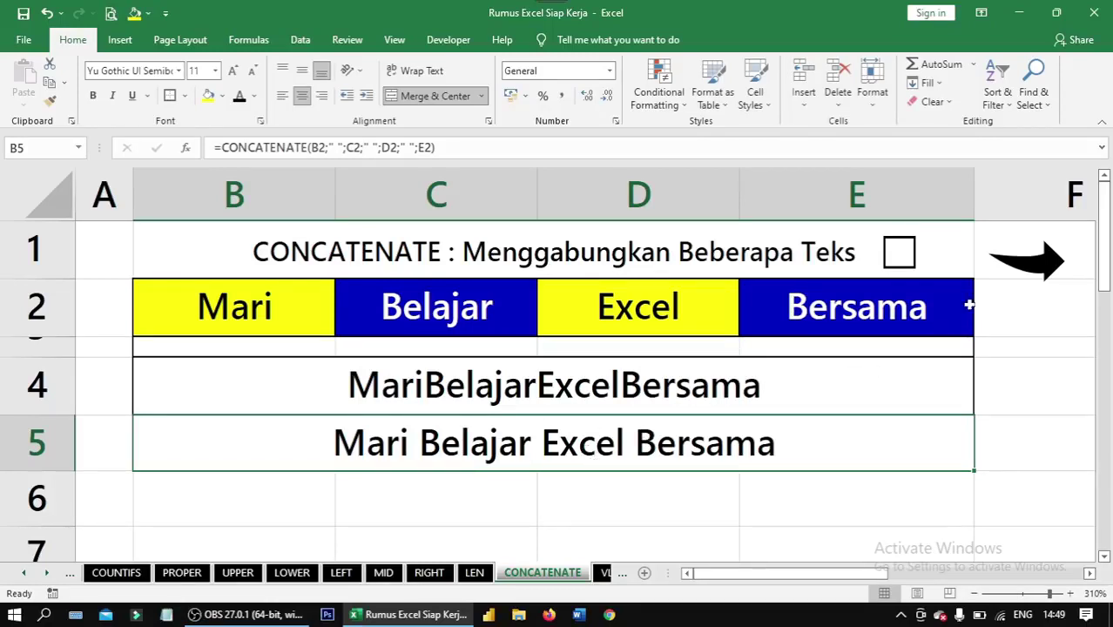
Tick the checkbox beside the CONCATENATE title and go on to the VLOOKUP sheet.
{"action": "left_click", "coordinate": [906, 252]}
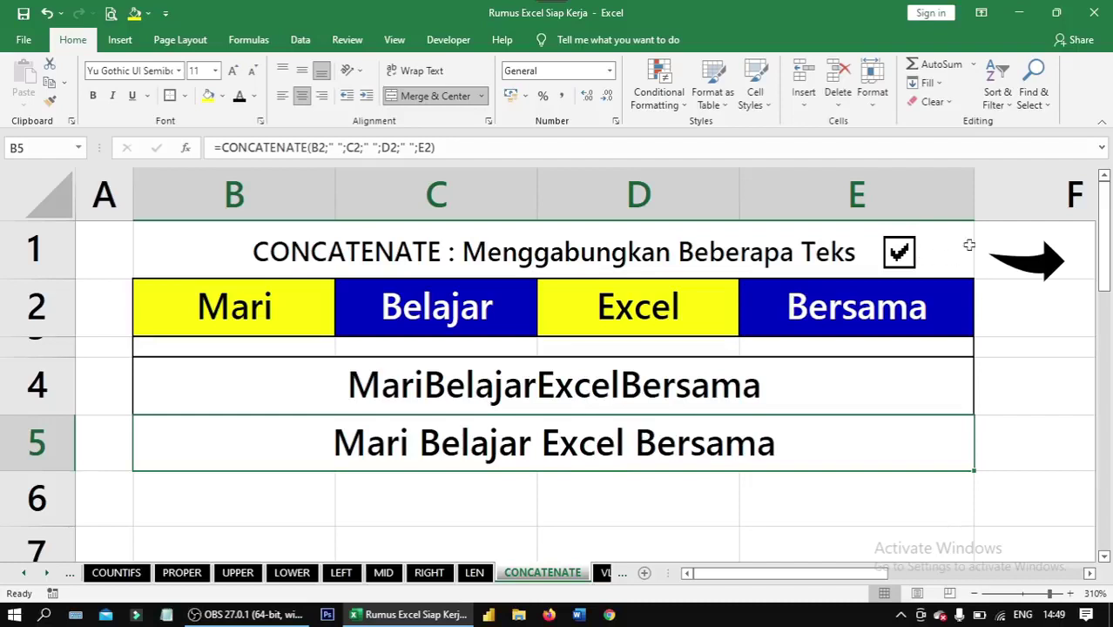
{"action": "left_click", "coordinate": [1025, 255]}
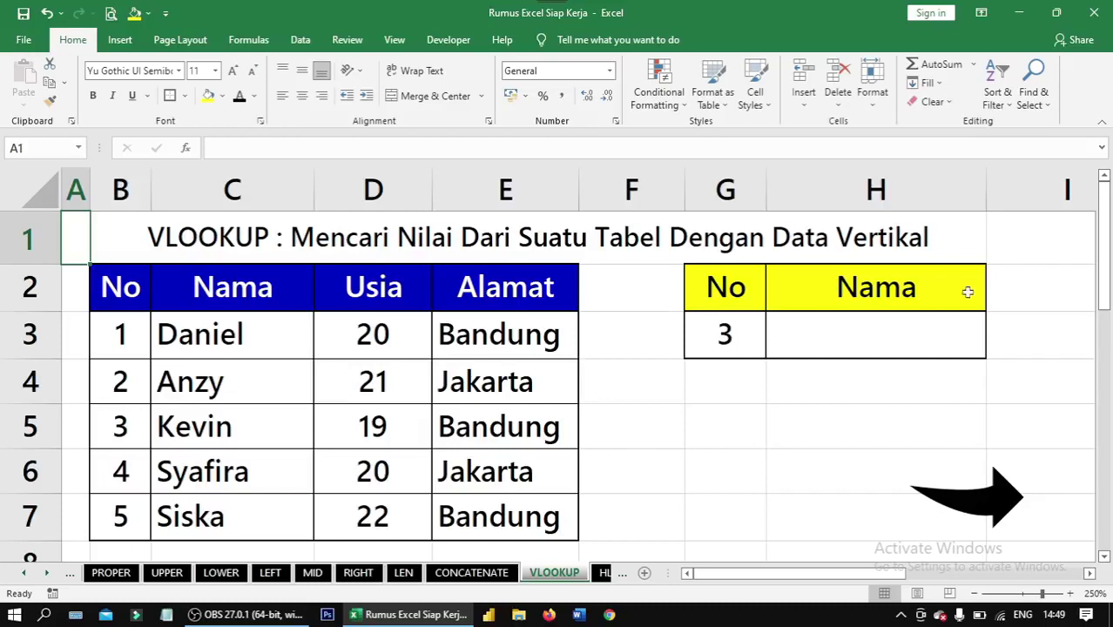
Examine the vertical data table in B2:E7, its Alamat column, and the empty Nama result cell H3.
{"action": "left_click", "coordinate": [849, 350]}
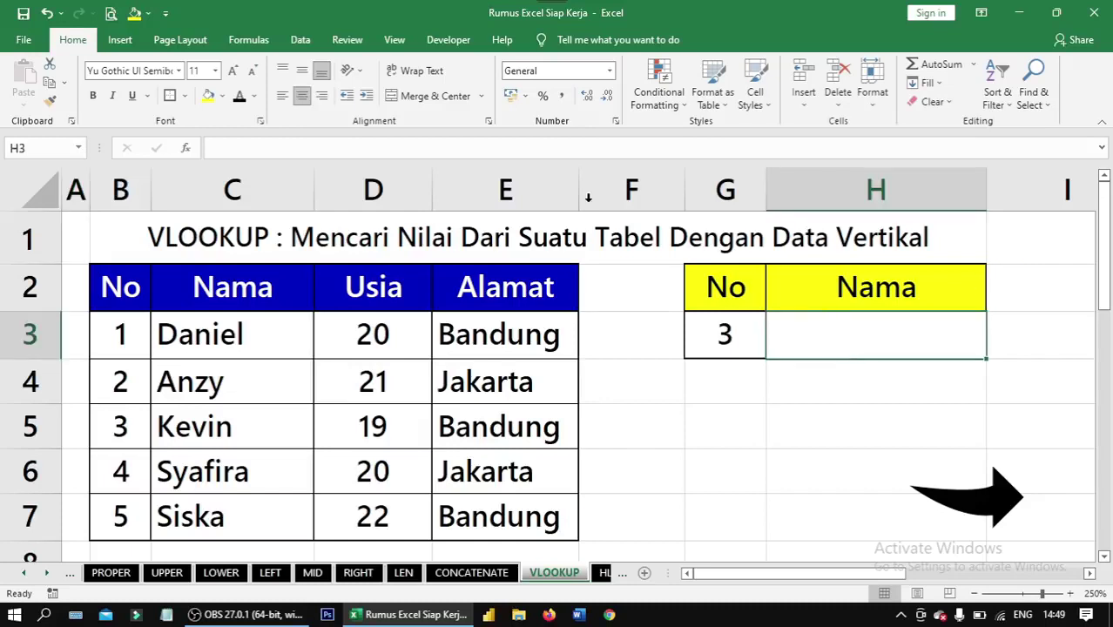
{"action": "left_click", "coordinate": [103, 288]}
{"action": "left_click_drag", "start_coordinate": [103, 288], "coordinate": [509, 500]}
{"action": "left_click", "coordinate": [533, 374]}
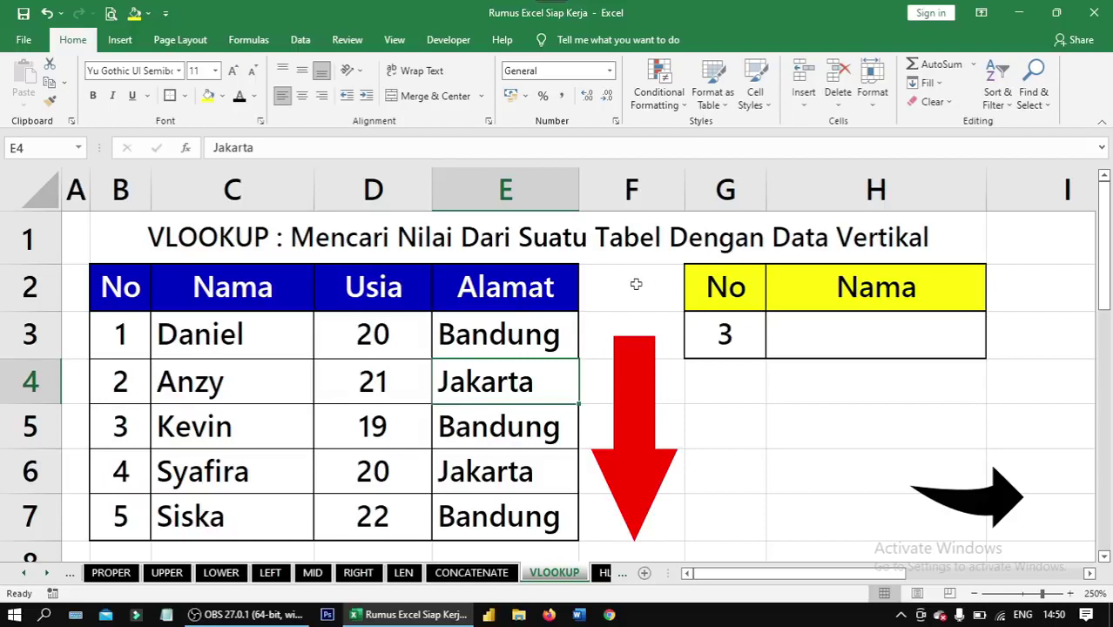
{"action": "left_click", "coordinate": [563, 283]}
{"action": "left_click_drag", "start_coordinate": [533, 331], "coordinate": [528, 520]}
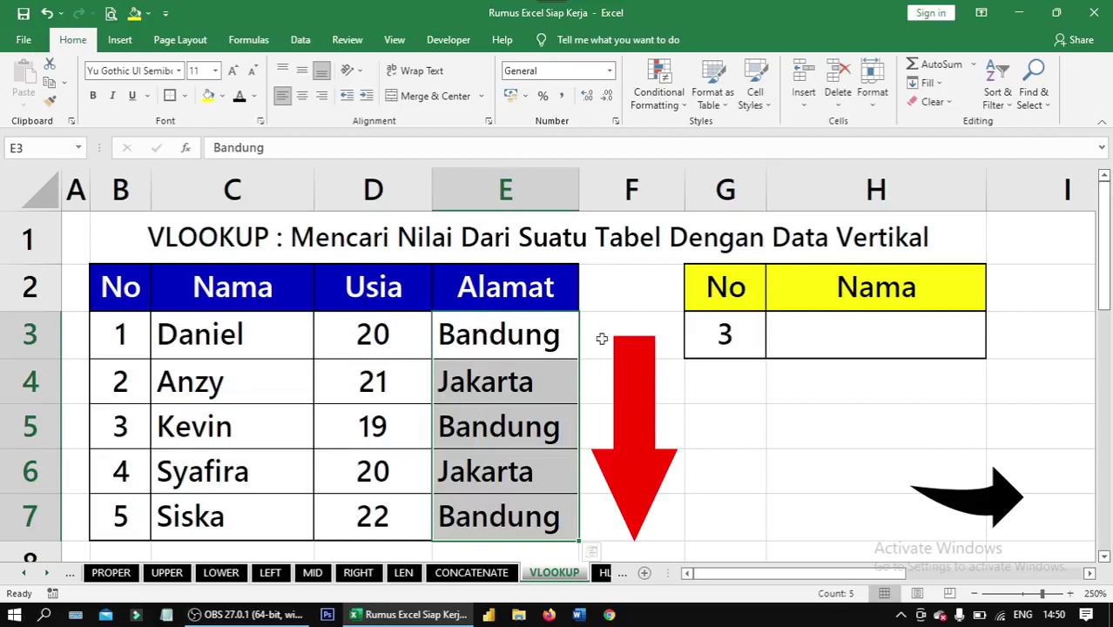
Start a VLOOKUP formula in cell H3 with G3 as the lookup value.
{"action": "left_click", "coordinate": [868, 327]}
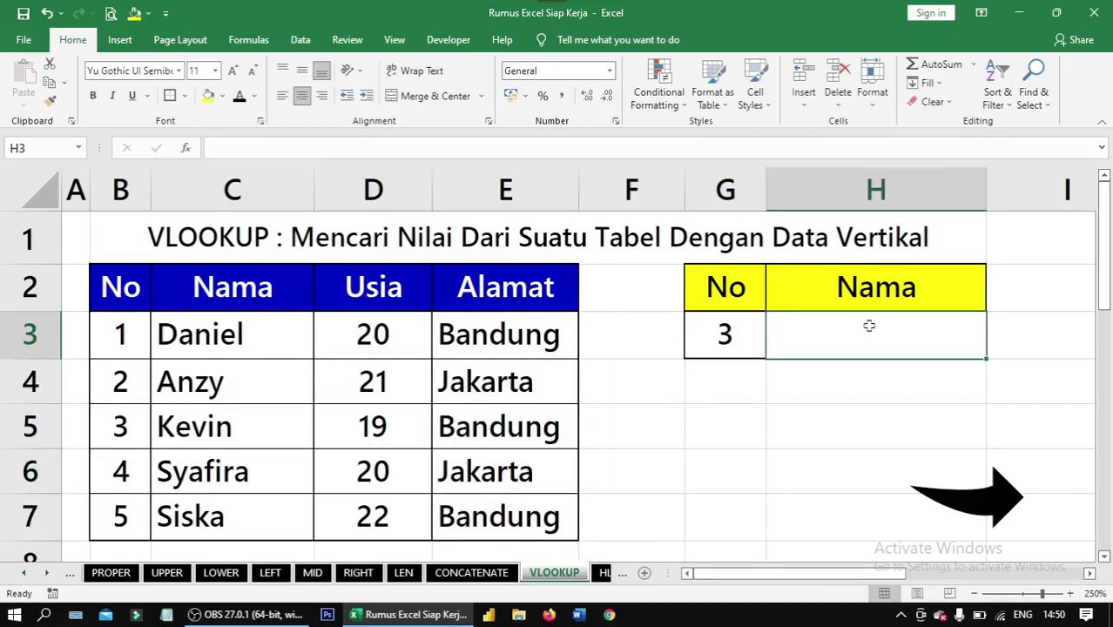
{"action": "type", "text": "=vl"}
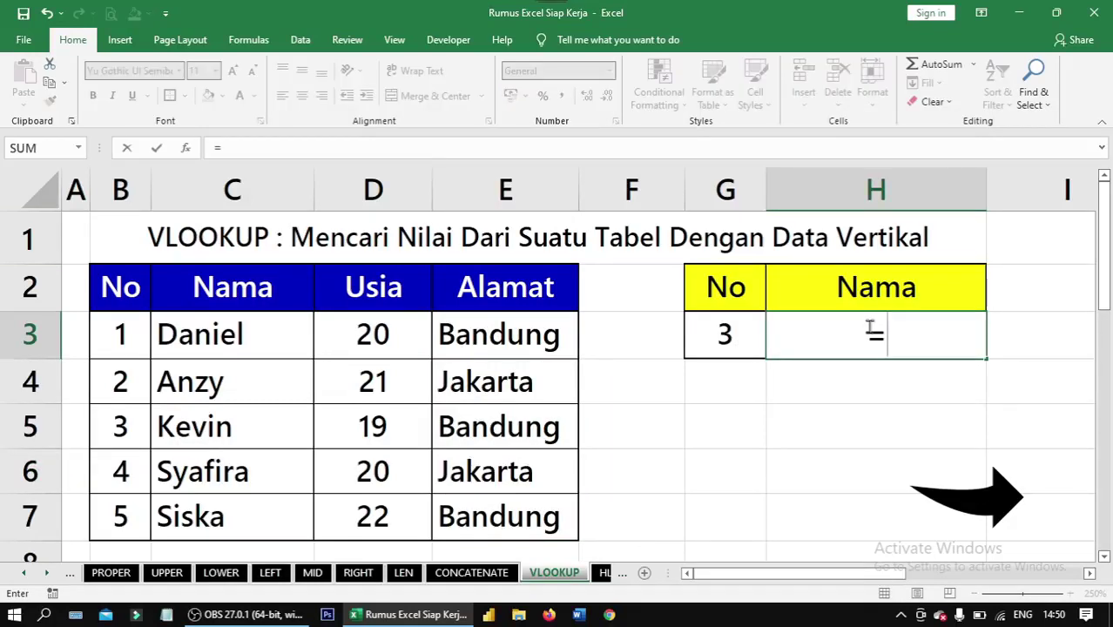
{"action": "type", "text": "ookup"}
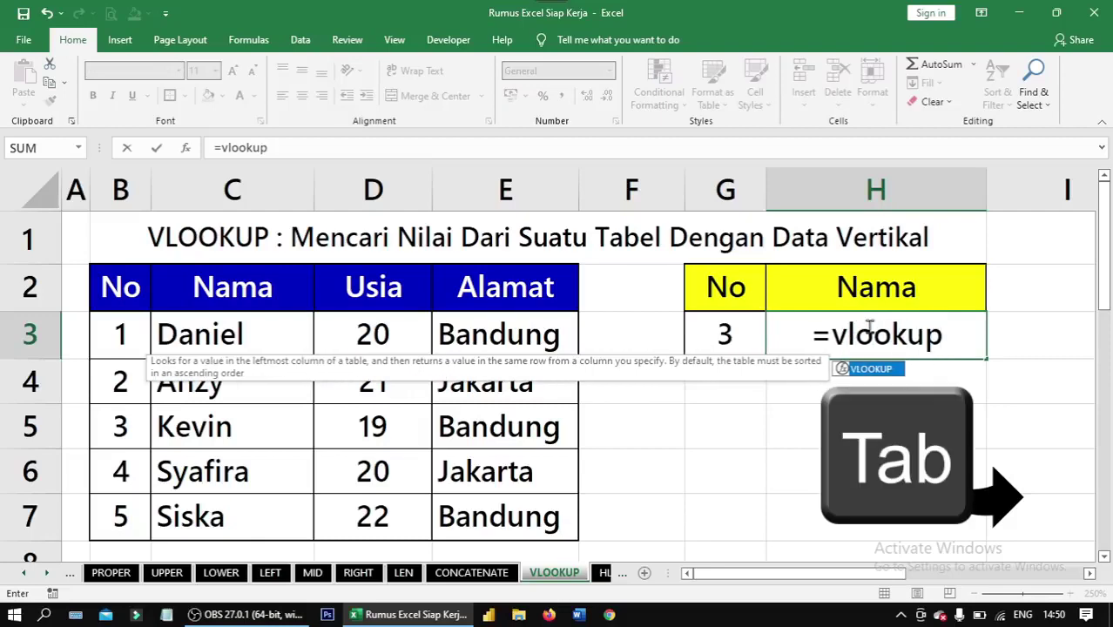
{"action": "key", "text": "Tab"}
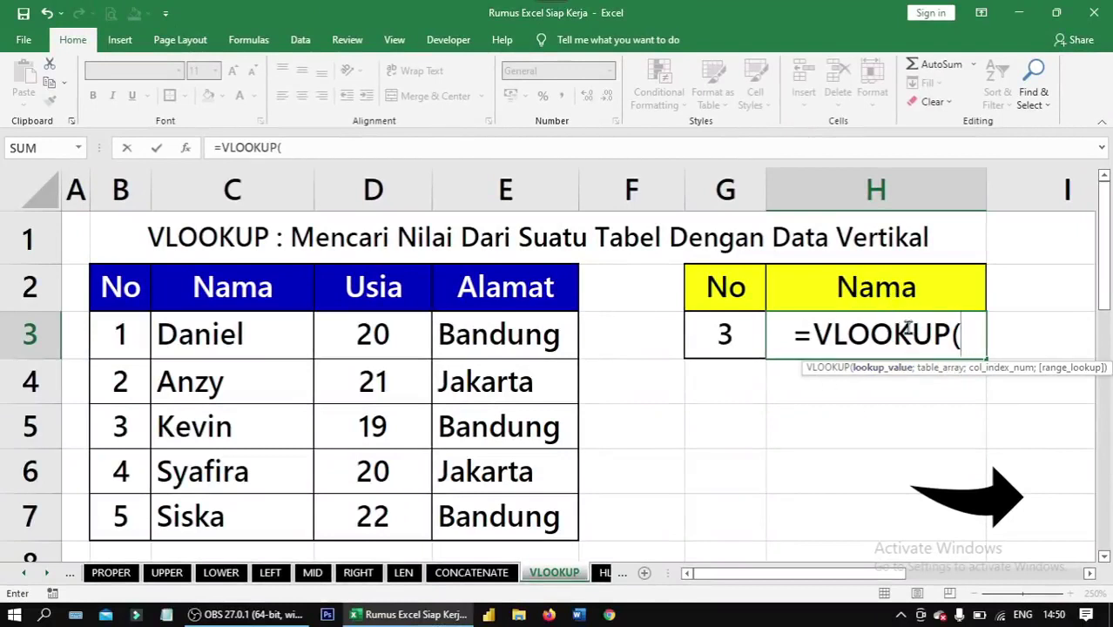
{"action": "left_click", "coordinate": [730, 336]}
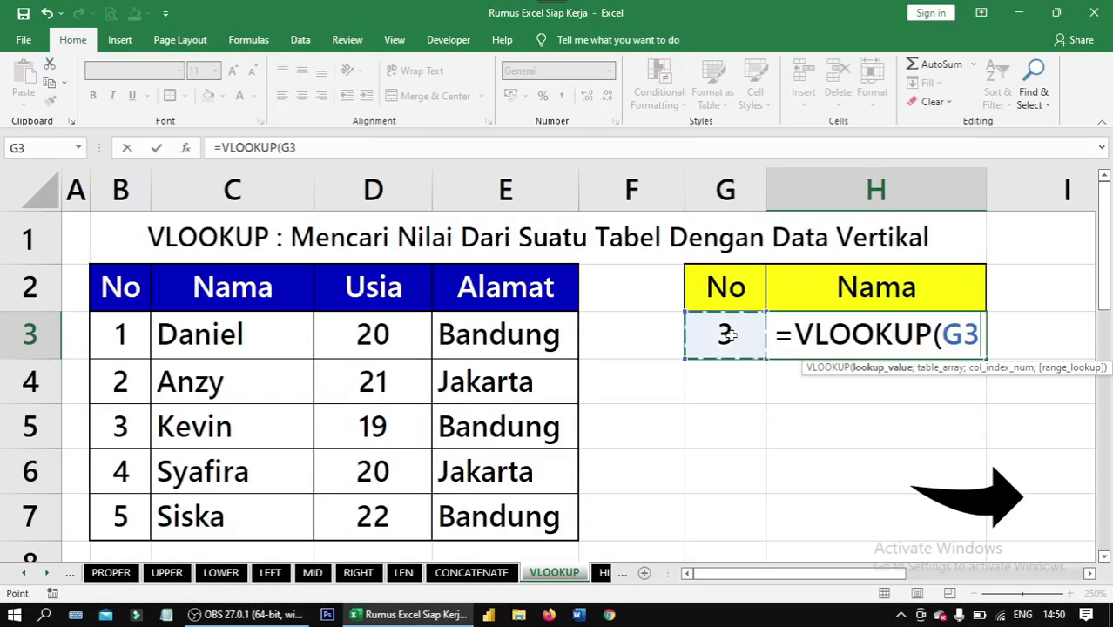
{"action": "type", "text": ";"}
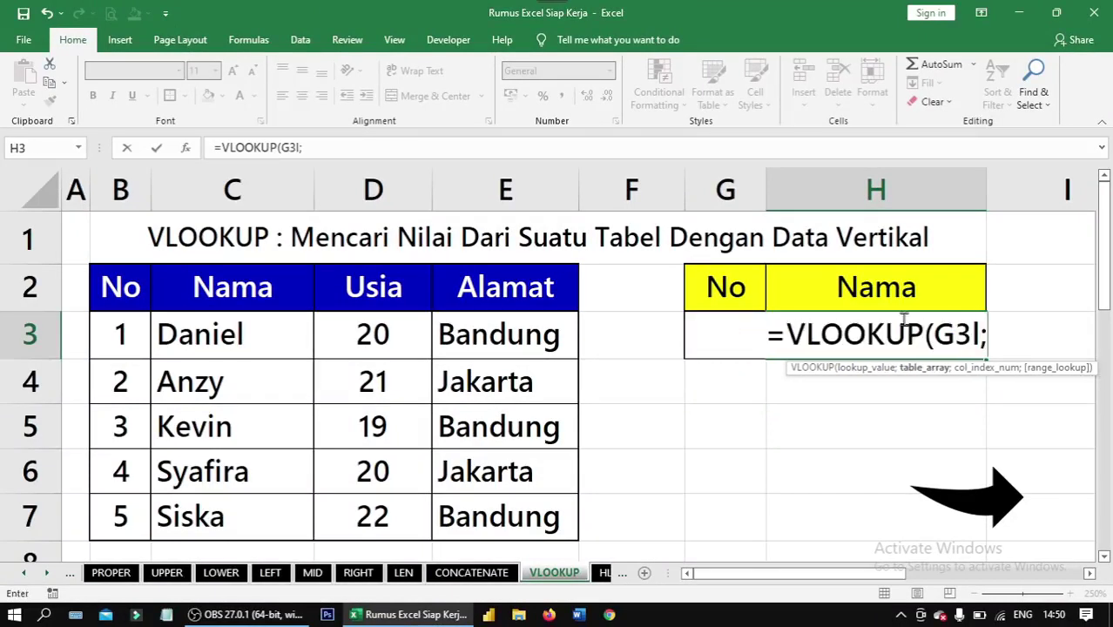
{"action": "key", "text": "BackSpace"}
{"action": "type", "text": ";"}
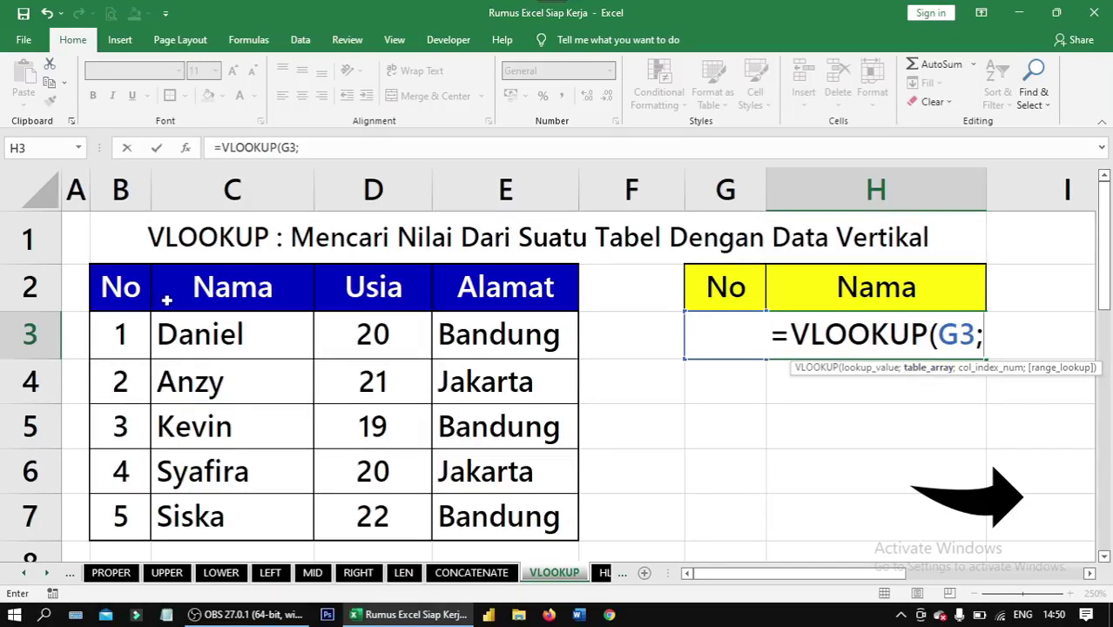
Complete the formula as =VLOOKUP(G3;B2:E7;2;FALSE), using the whole table, column 2 and an exact match.
{"action": "left_click_drag", "start_coordinate": [125, 290], "coordinate": [528, 514]}
{"action": "type", "text": ";"}
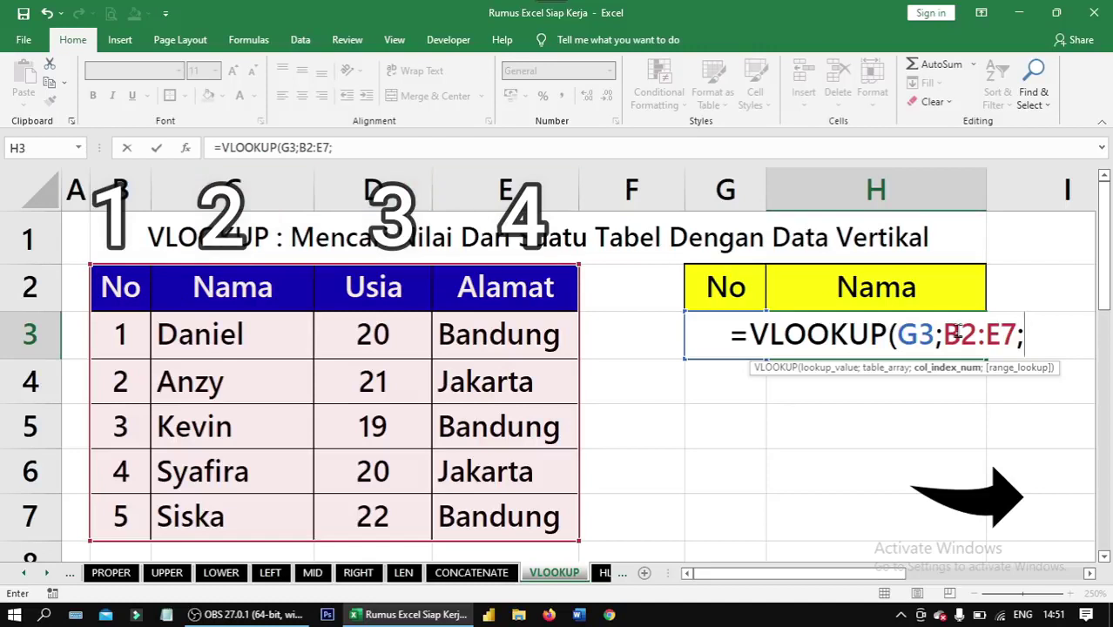
{"action": "type", "text": "2"}
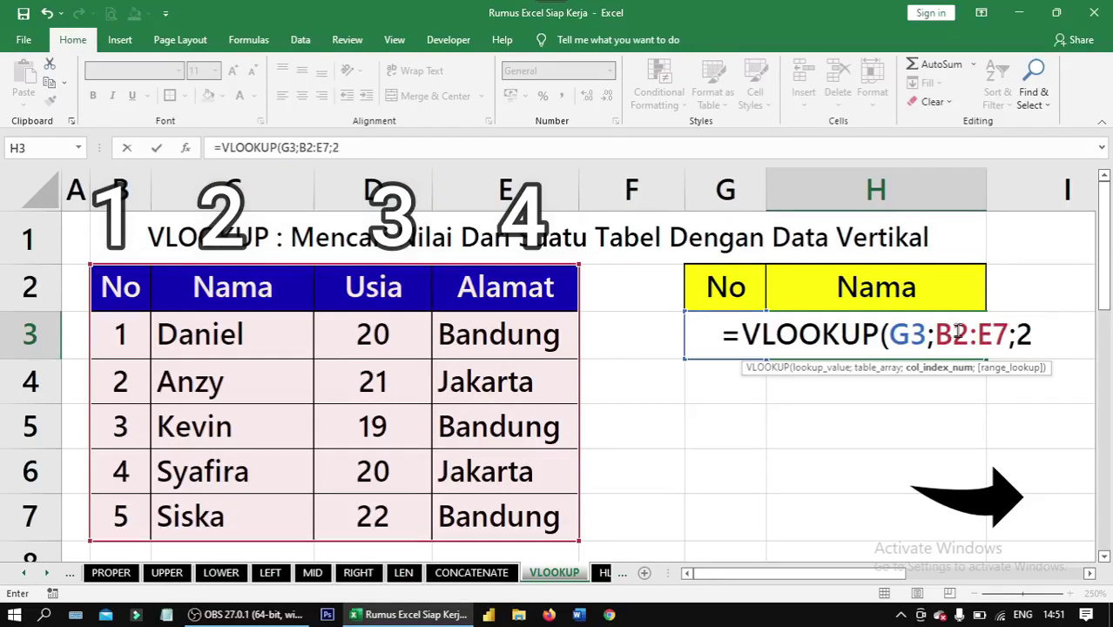
{"action": "type", "text": ";"}
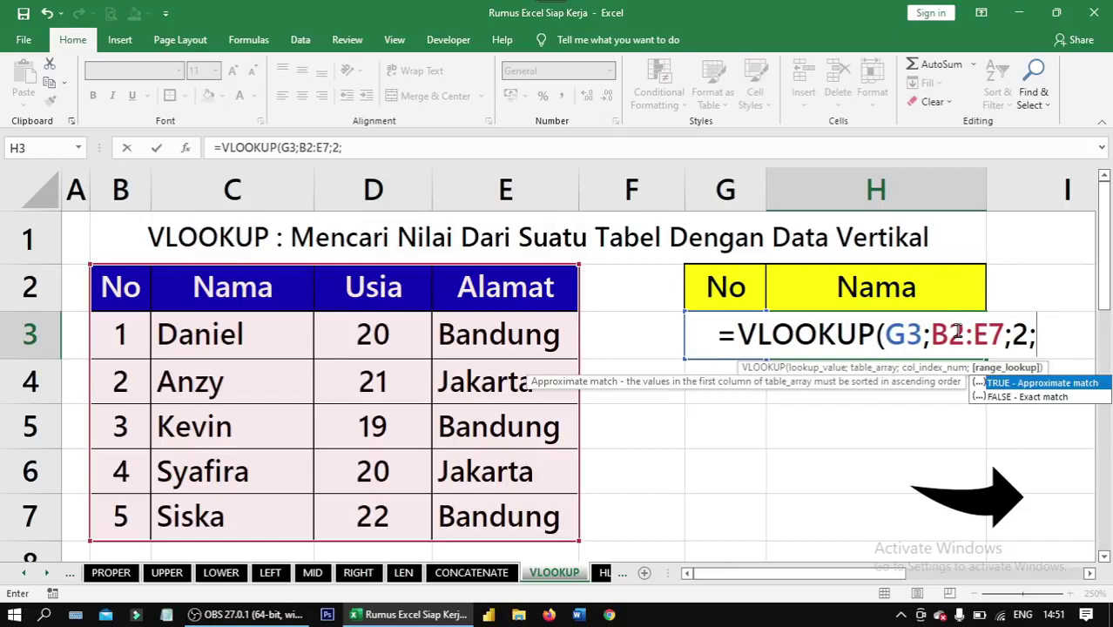
{"action": "left_click", "coordinate": [1024, 399]}
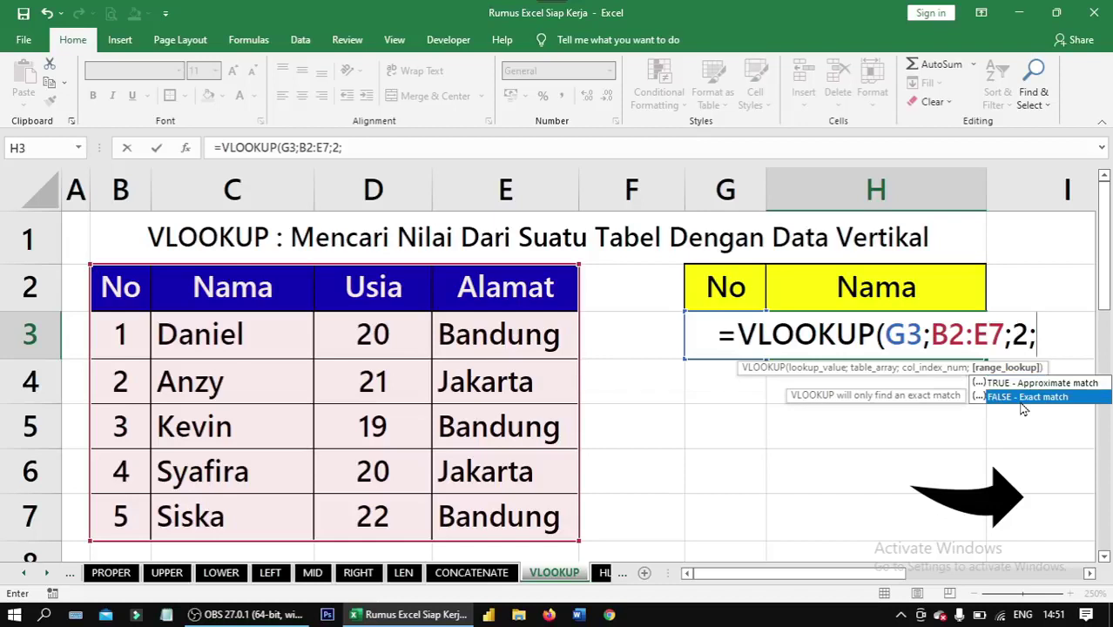
{"action": "double_click", "coordinate": [1022, 398]}
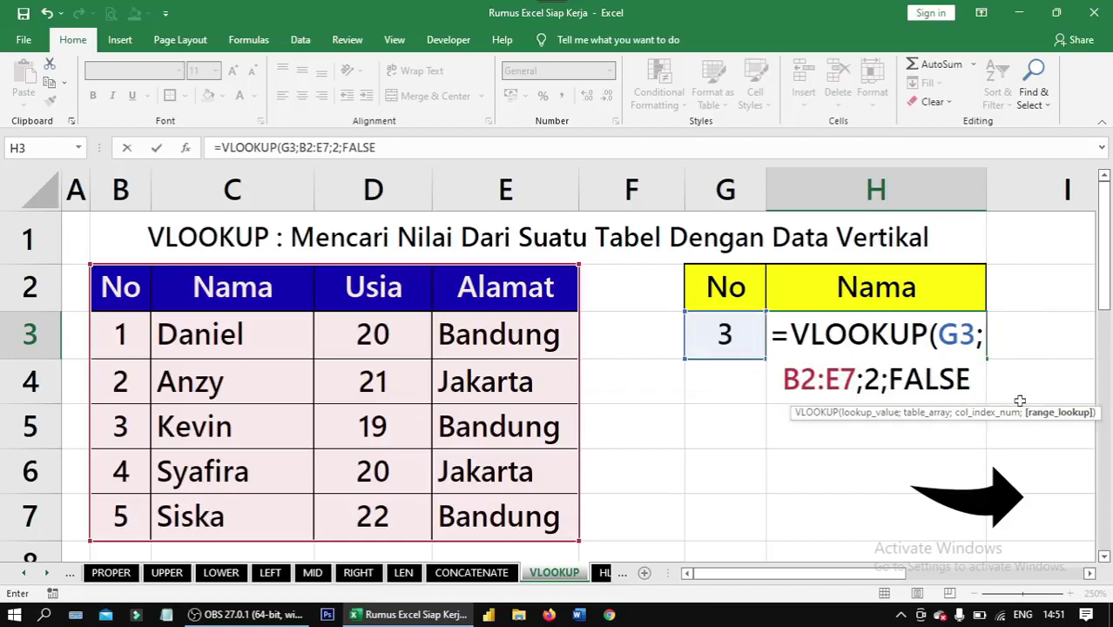
{"action": "type", "text": ")"}
{"action": "key", "text": "ctrl+Return"}
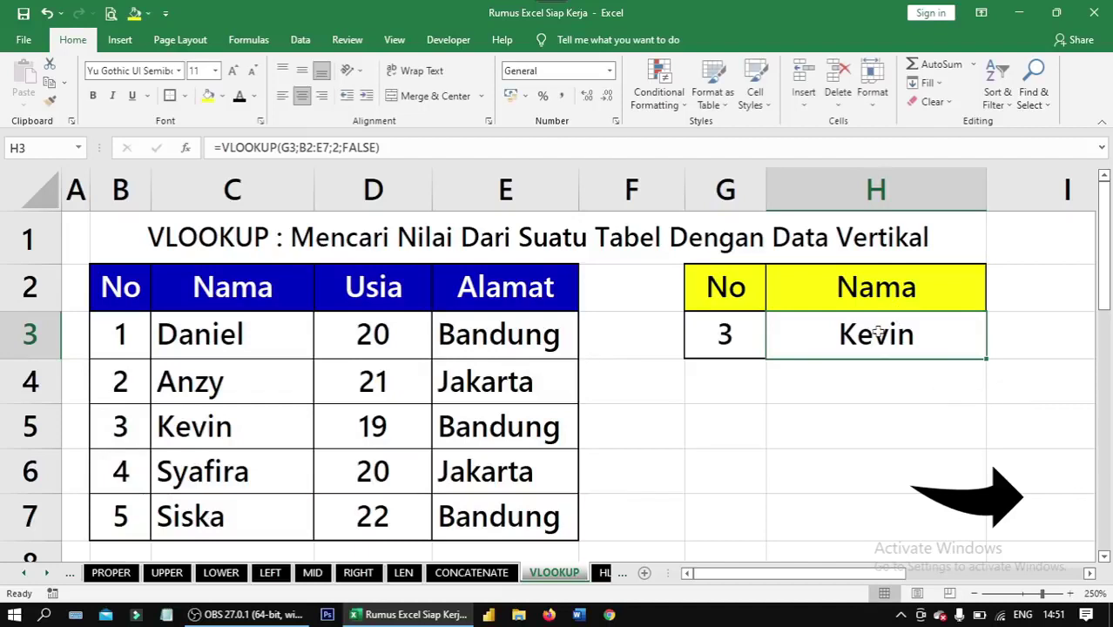
Compare the lookup number in G3 and the result in H3 with table row B5:E5.
{"action": "left_click", "coordinate": [740, 334]}
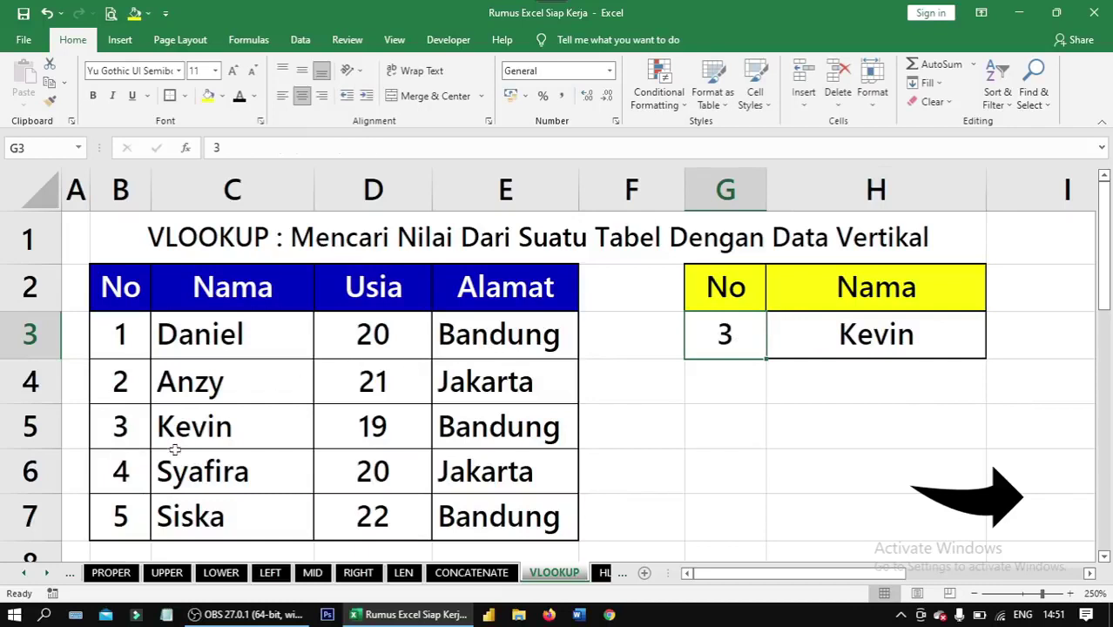
{"action": "left_click_drag", "start_coordinate": [120, 427], "coordinate": [460, 428]}
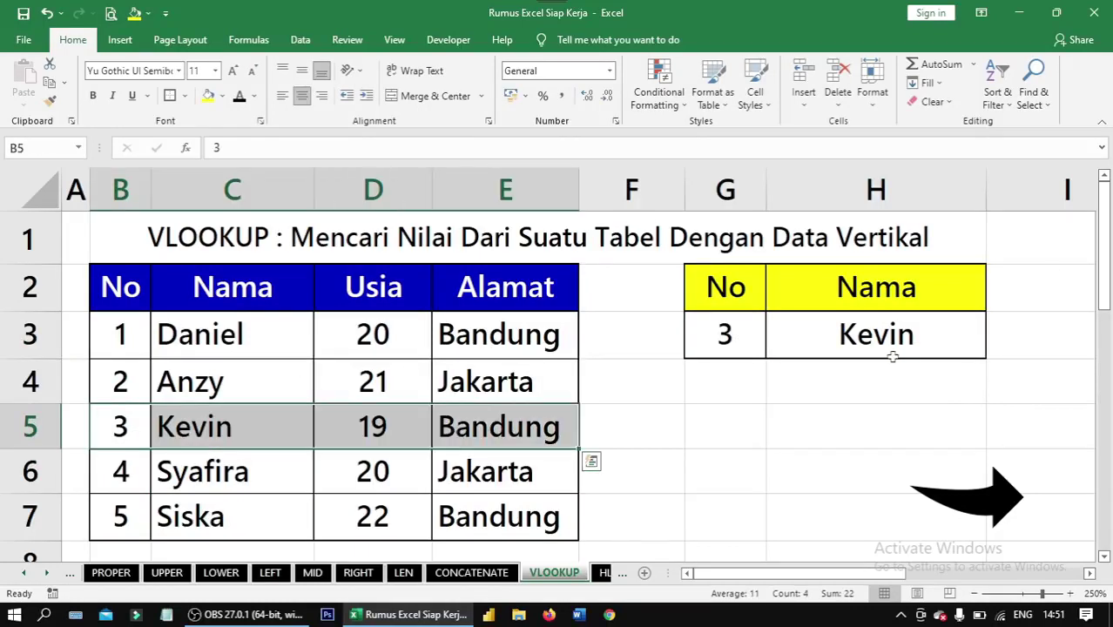
{"action": "left_click", "coordinate": [892, 338]}
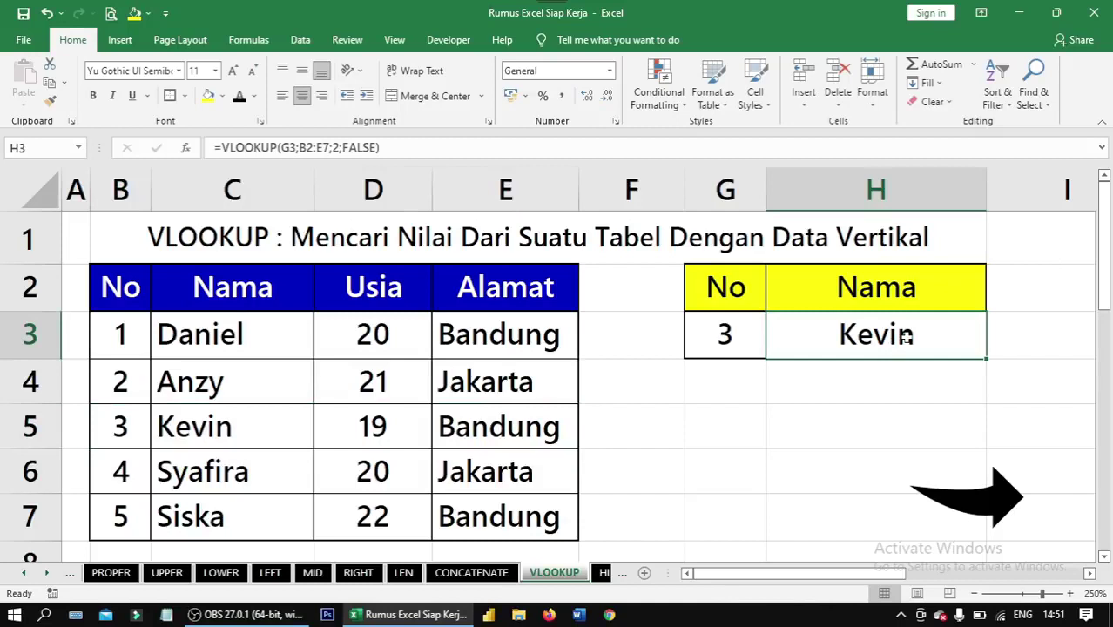
Go on to the HLOOKUP sheet and examine the horizontal product table in B2:F4, including its Harga row.
{"action": "key", "text": "ctrl+Page_Down"}
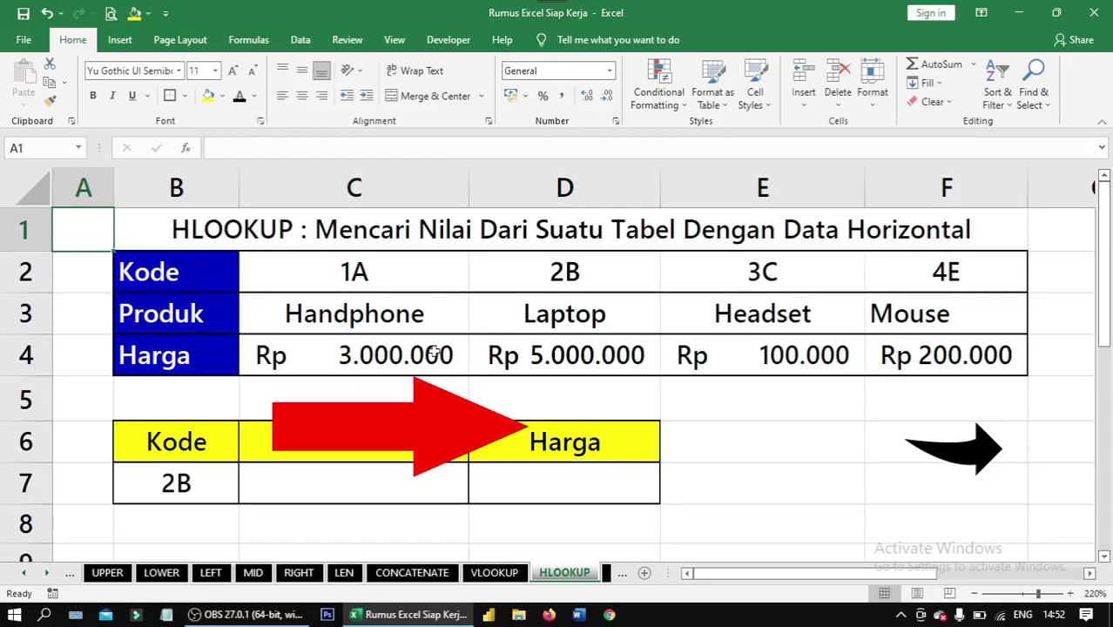
{"action": "left_click", "coordinate": [373, 352]}
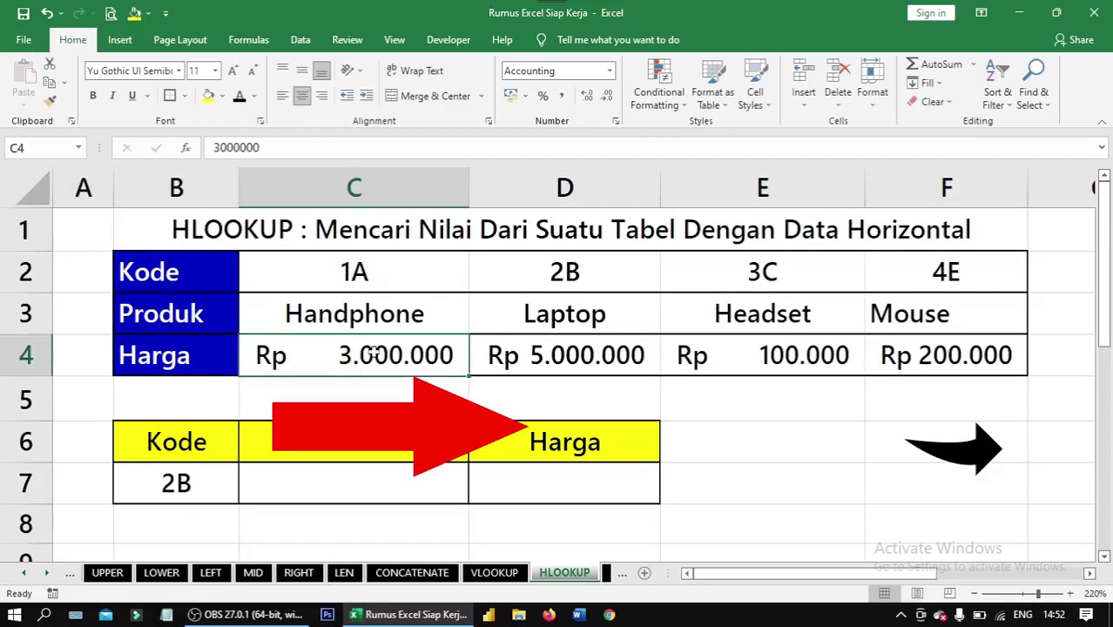
{"action": "left_click_drag", "start_coordinate": [373, 352], "coordinate": [886, 352]}
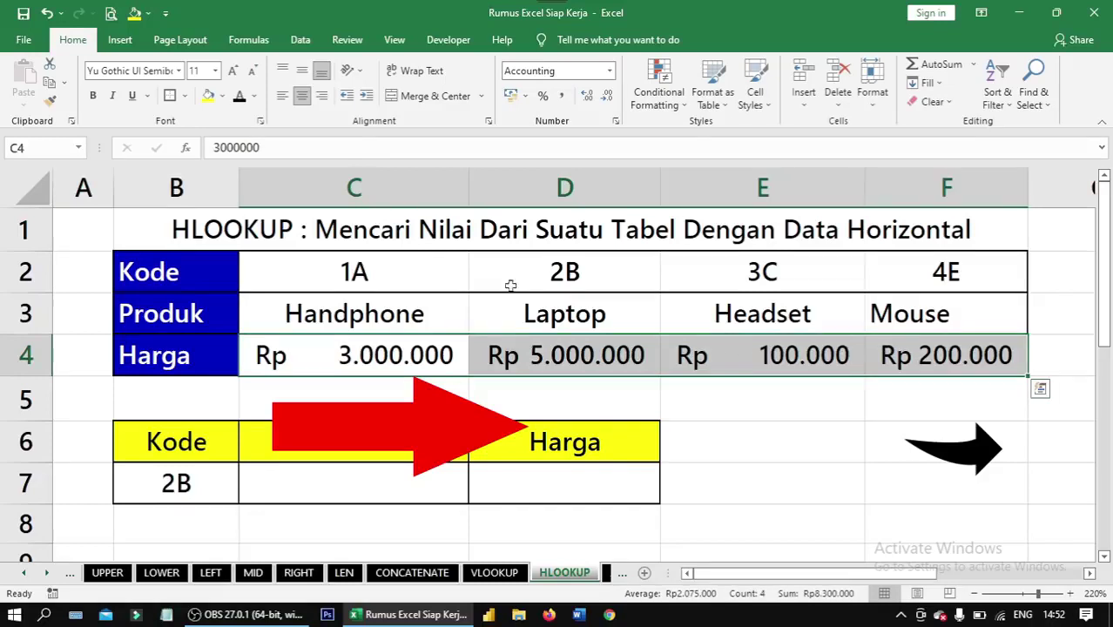
{"action": "left_click_drag", "start_coordinate": [193, 281], "coordinate": [950, 357]}
{"action": "left_click", "coordinate": [342, 392]}
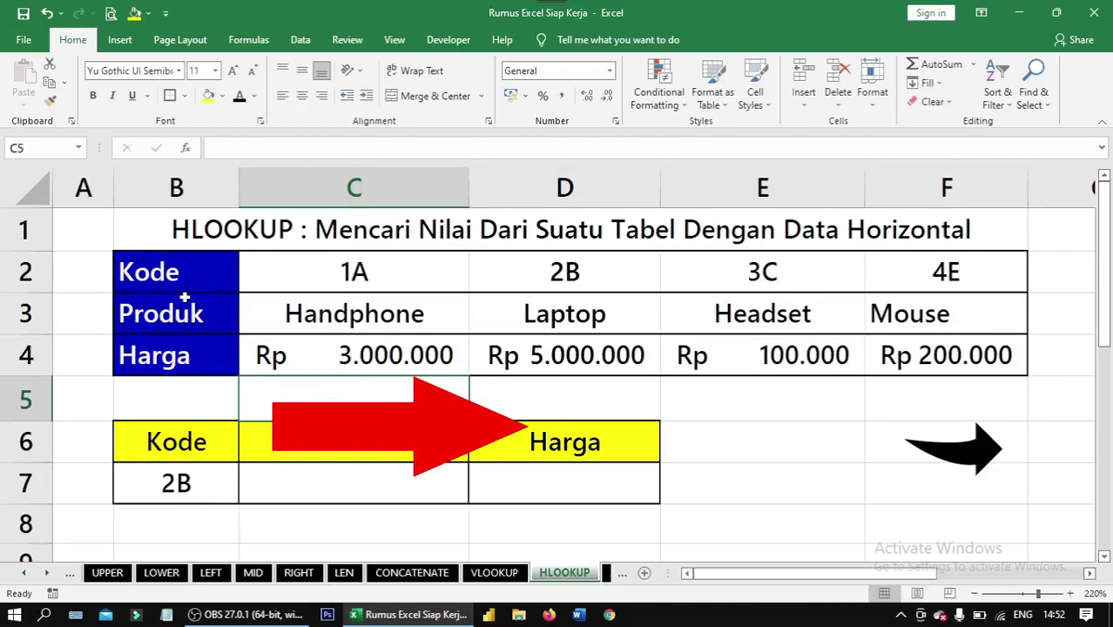
{"action": "left_click_drag", "start_coordinate": [179, 284], "coordinate": [941, 360]}
{"action": "left_click", "coordinate": [292, 402]}
Start an HLOOKUP formula in the Produk cell C7 with B7 as the lookup value.
{"action": "left_click", "coordinate": [349, 489]}
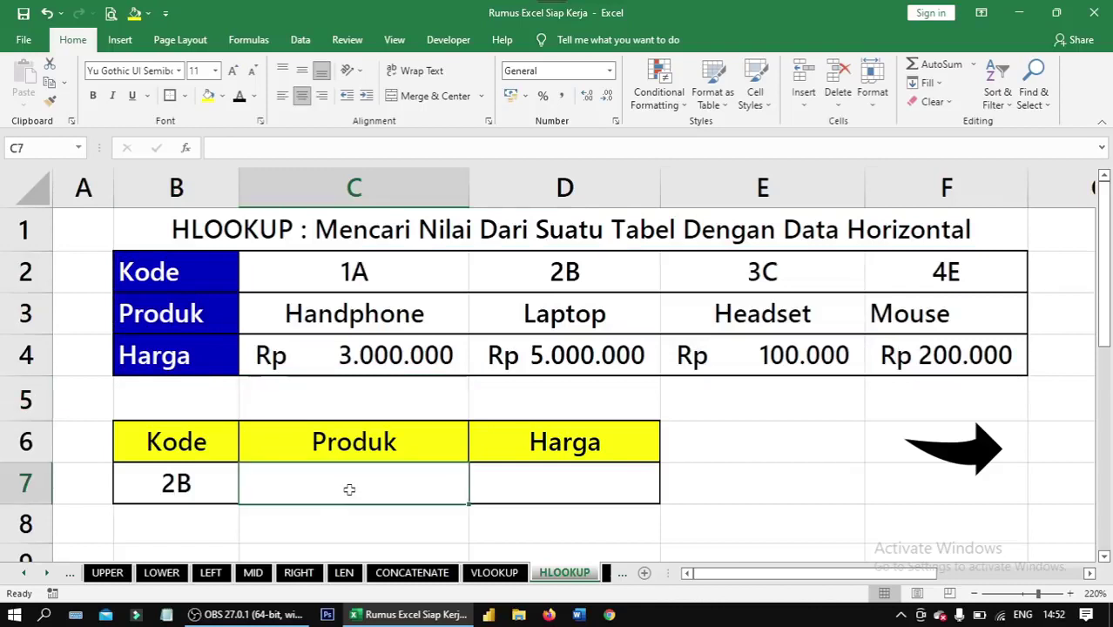
{"action": "type", "text": "="}
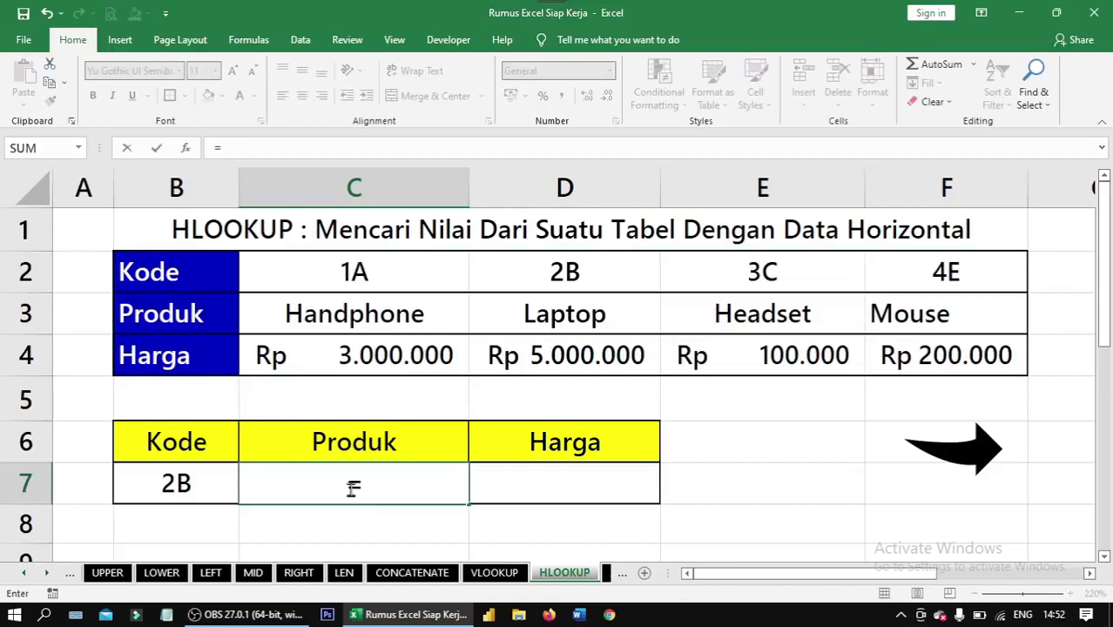
{"action": "type", "text": "hlooku"}
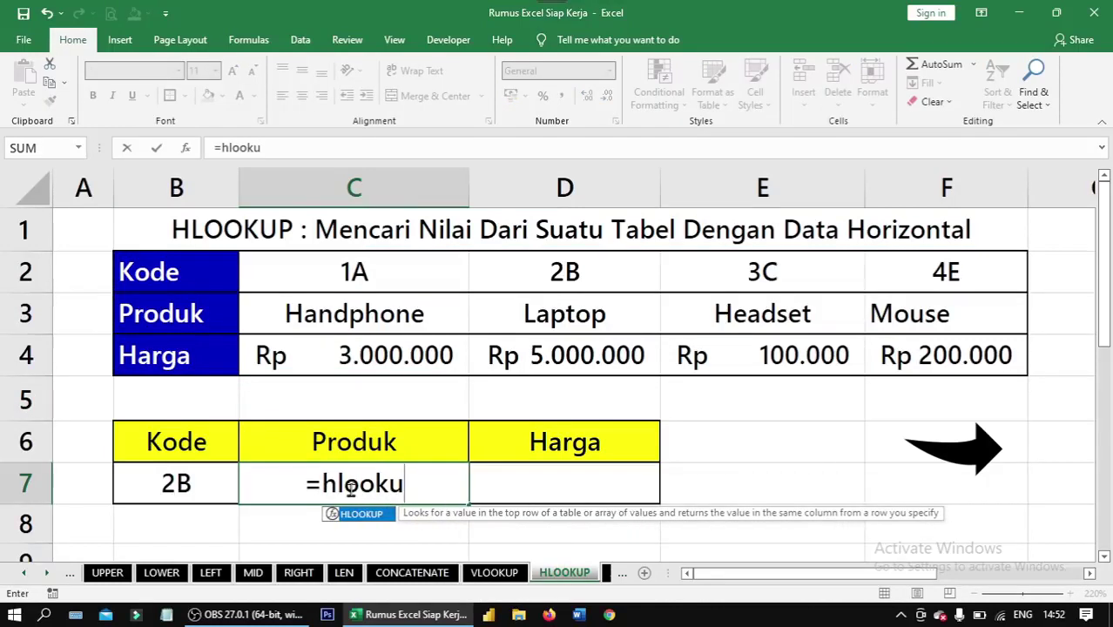
{"action": "key", "text": "Tab"}
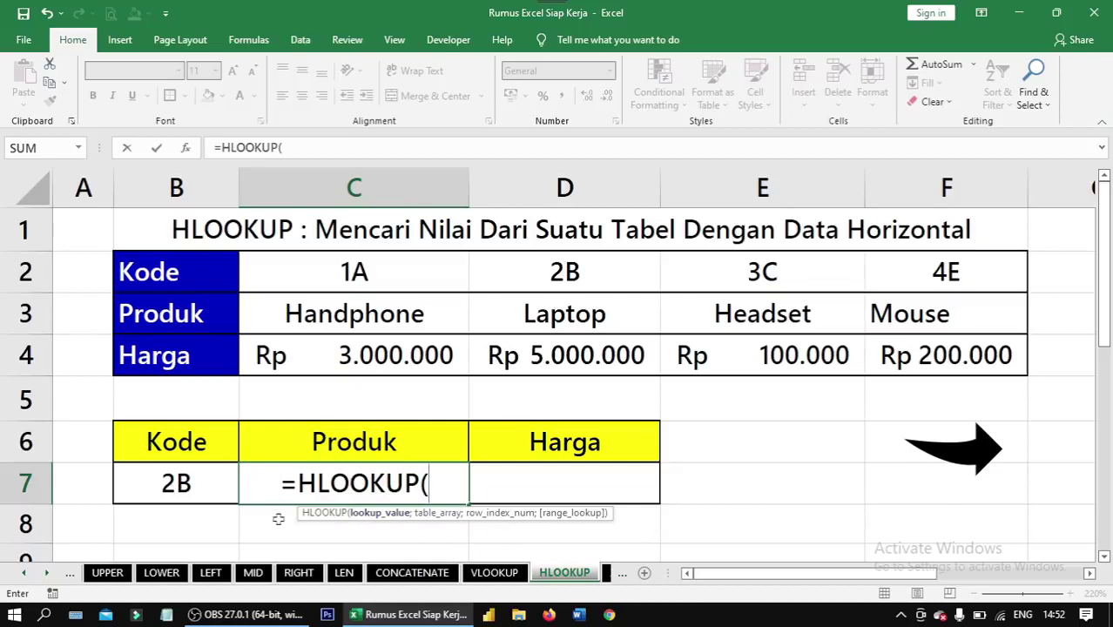
{"action": "left_click", "coordinate": [185, 488]}
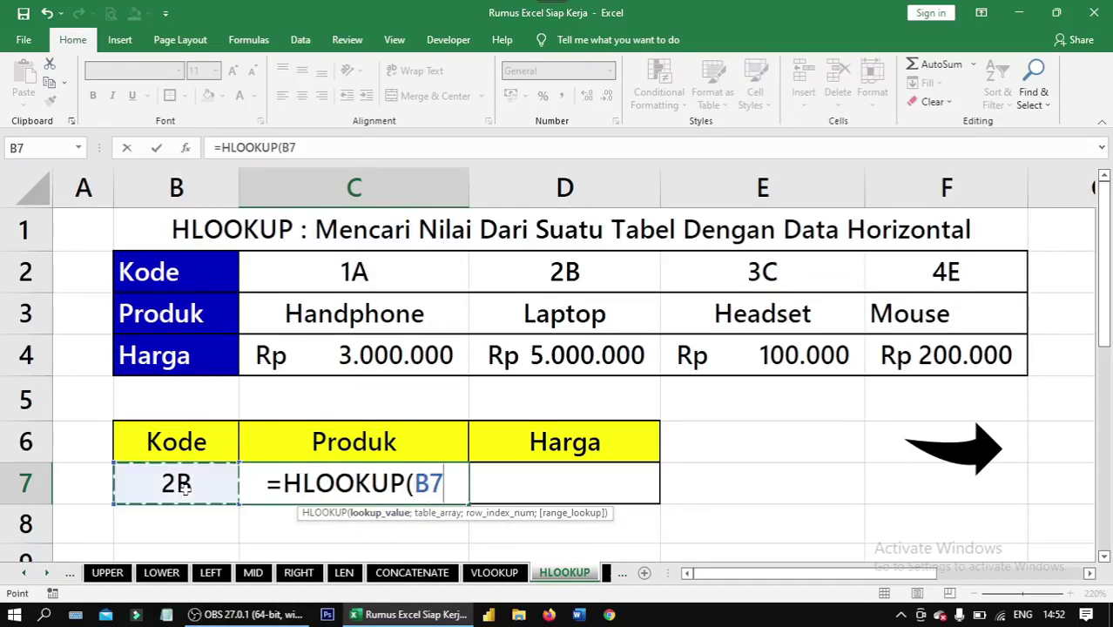
{"action": "type", "text": ";"}
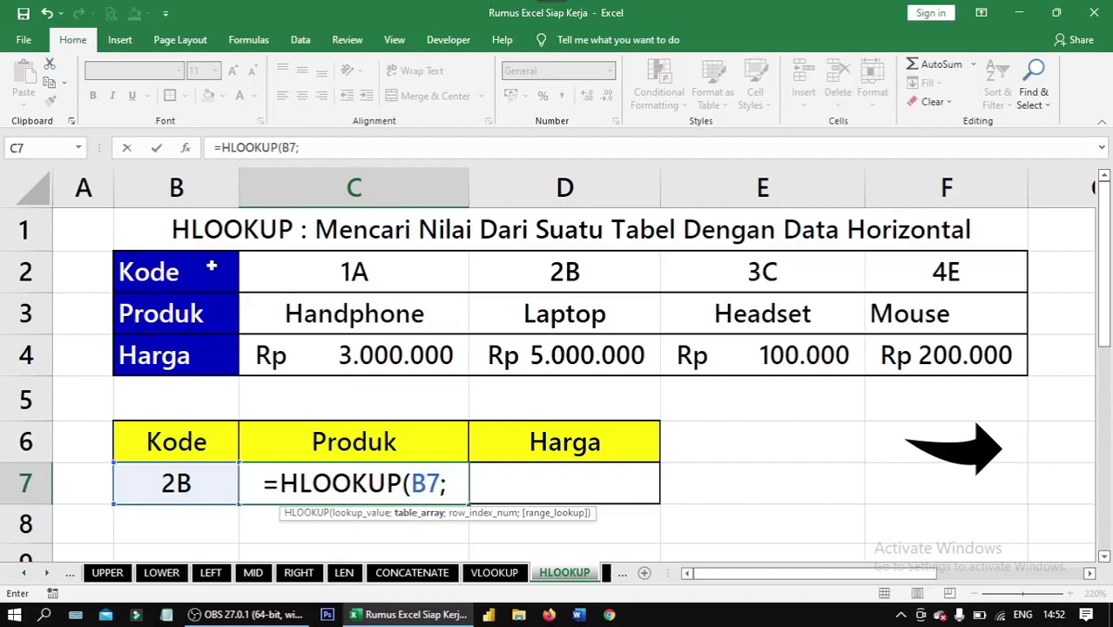
Complete the Produk formula in C7 as =HLOOKUP(B7;B2:F4;2;FALSE), using the whole table, row 2 and an exact match.
{"action": "left_click", "coordinate": [185, 272]}
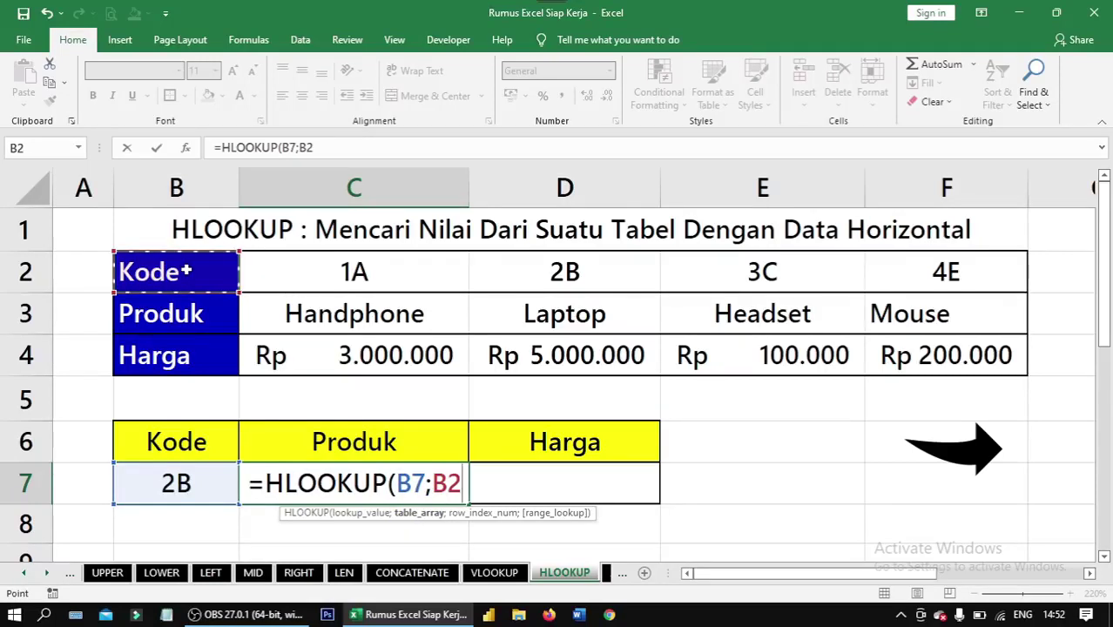
{"action": "left_click_drag", "start_coordinate": [186, 272], "coordinate": [941, 372]}
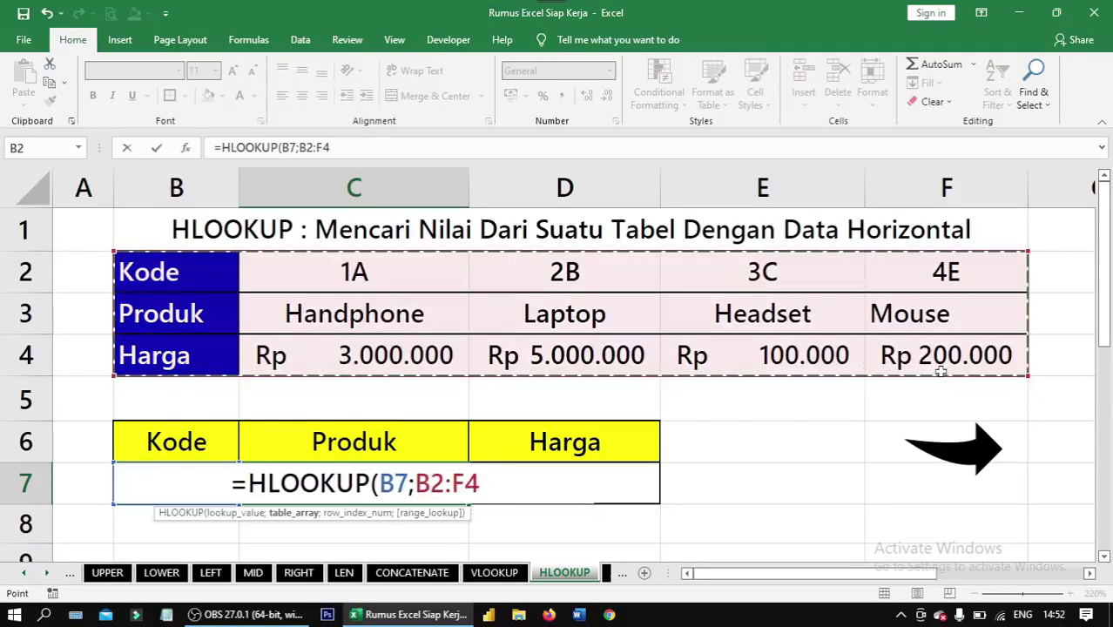
{"action": "type", "text": ";"}
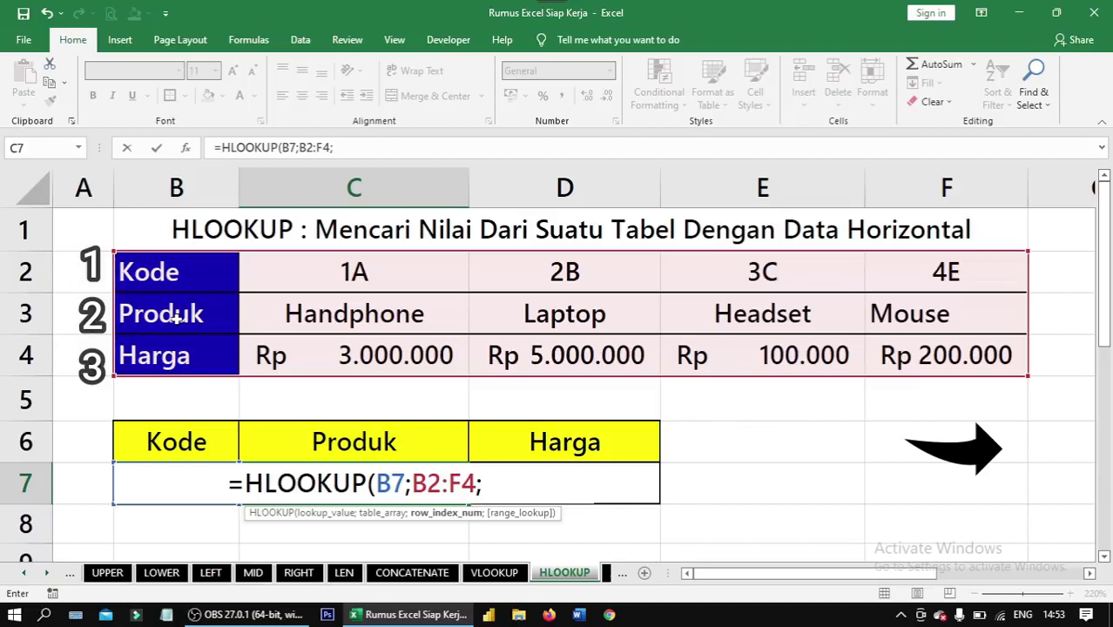
{"action": "type", "text": "2;"}
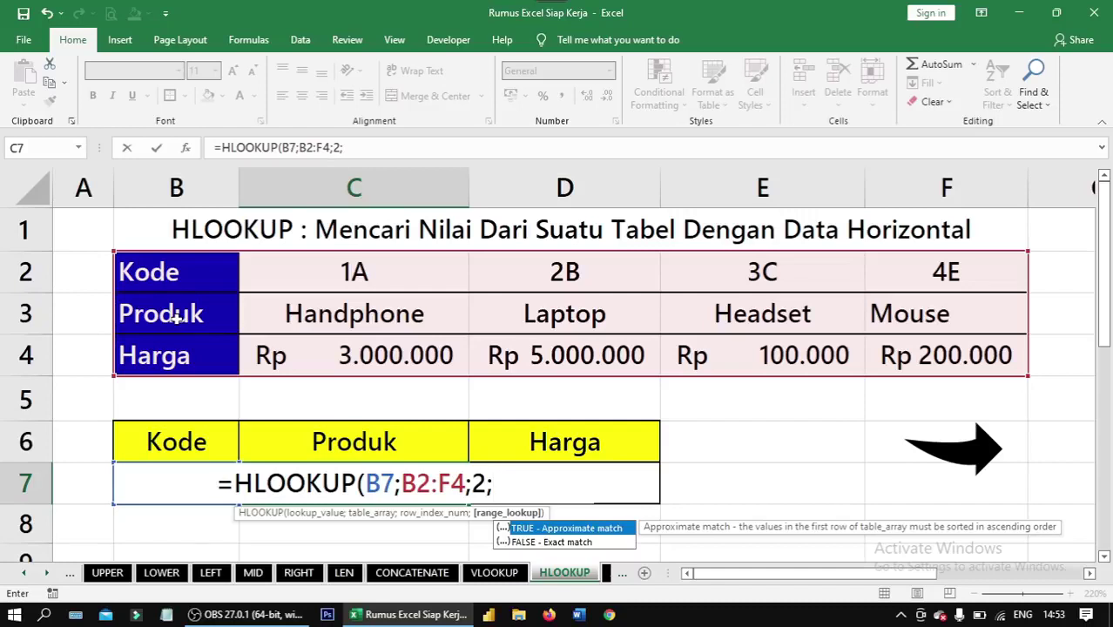
{"action": "key", "text": "Down"}
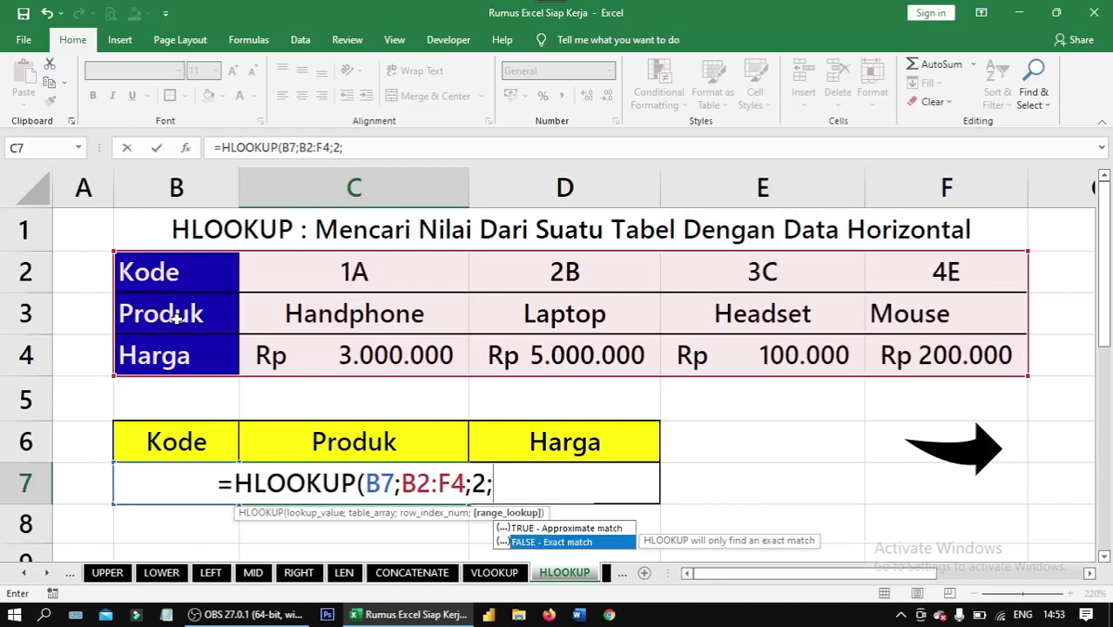
{"action": "key", "text": "Tab"}
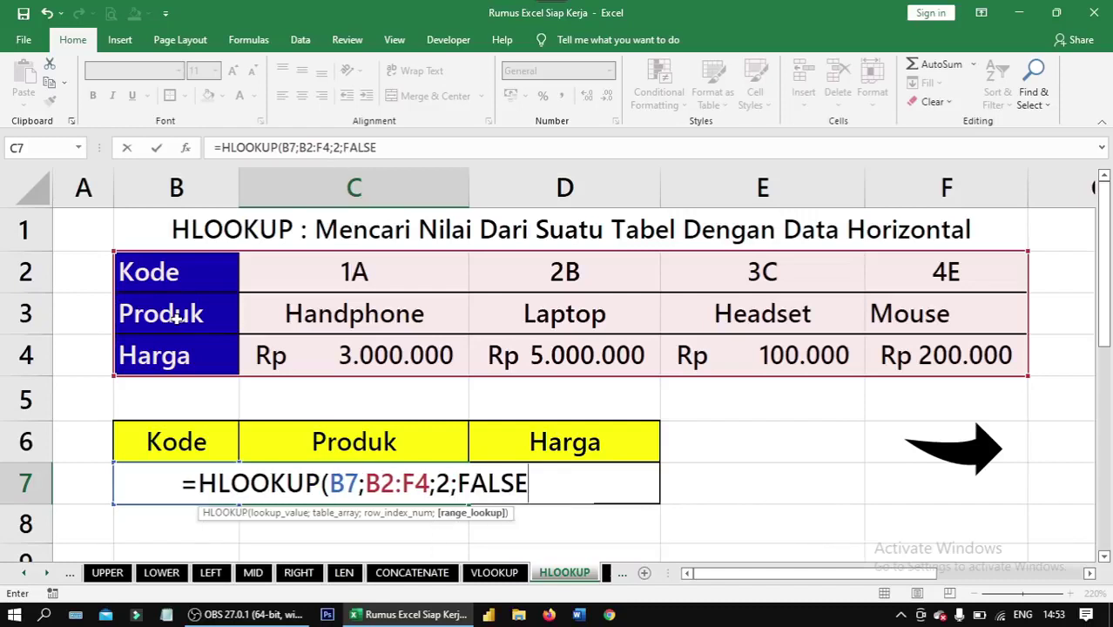
{"action": "type", "text": ")"}
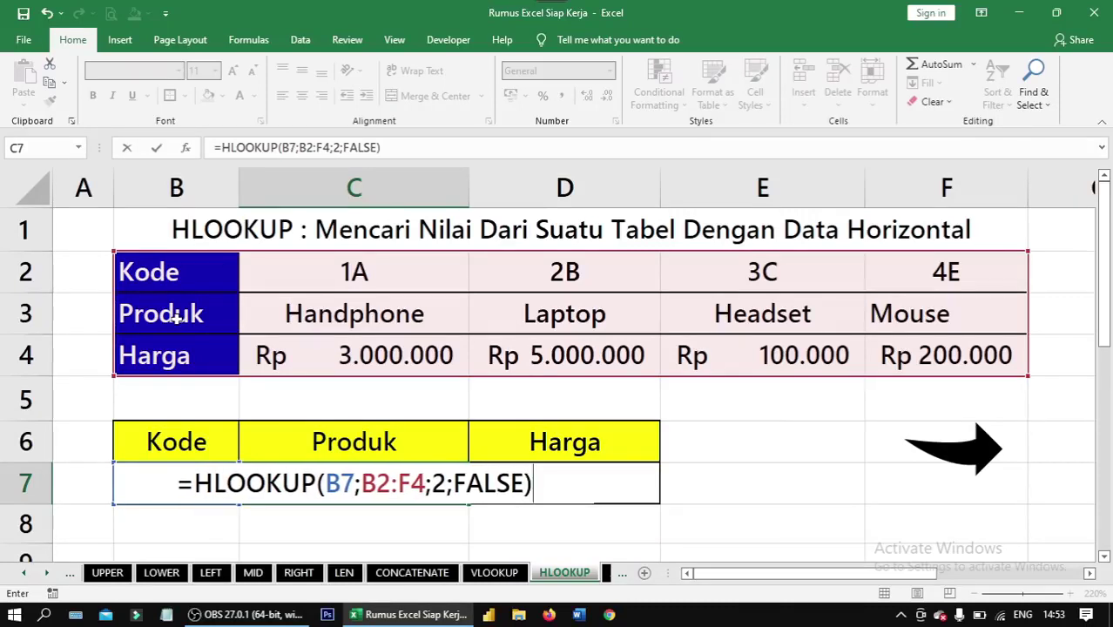
{"action": "key", "text": "ctrl+Return"}
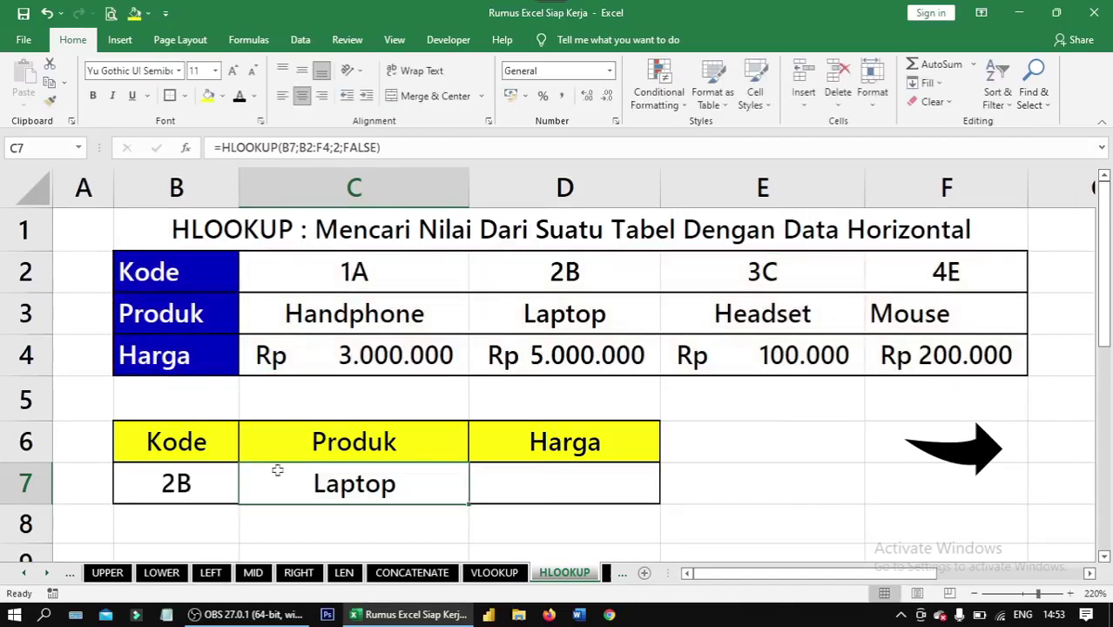
Compare the code in B7 and the product in C7 with the table's Kode row and the 2B column.
{"action": "left_click", "coordinate": [174, 500]}
{"action": "left_click", "coordinate": [287, 488]}
{"action": "left_click", "coordinate": [207, 280]}
{"action": "left_click_drag", "start_coordinate": [266, 276], "coordinate": [601, 277]}
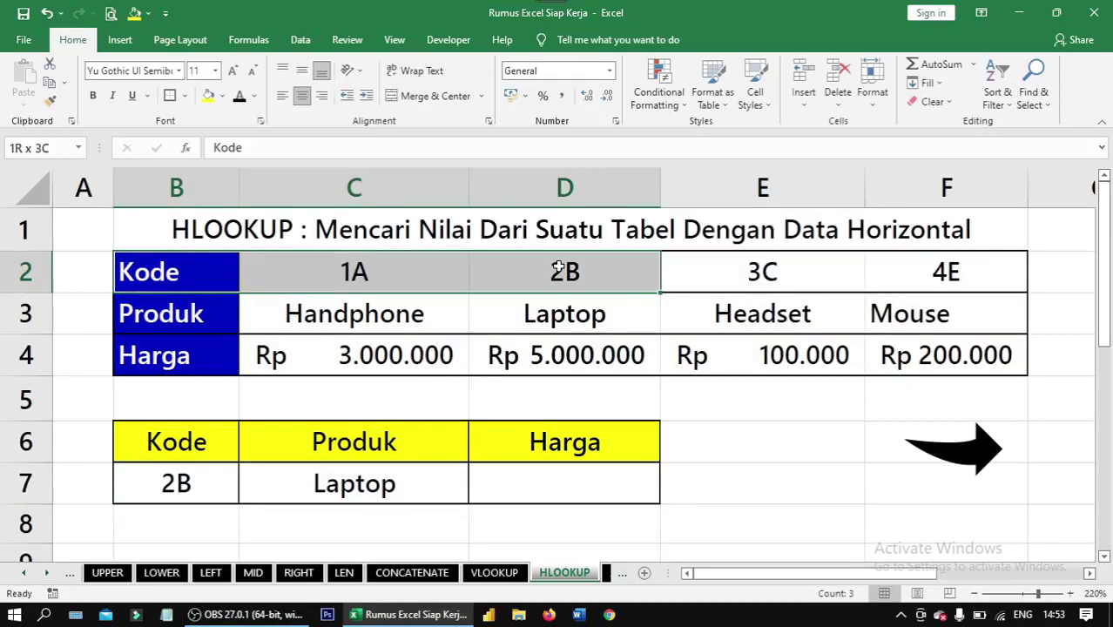
{"action": "left_click", "coordinate": [607, 270]}
{"action": "left_click", "coordinate": [590, 315]}
{"action": "left_click_drag", "start_coordinate": [590, 315], "coordinate": [583, 277]}
Copy the Produk formula from C7 into the Harga cell D7 and change it to =HLOOKUP(B7;C2:G4;3;FALSE).
{"action": "left_click", "coordinate": [561, 480]}
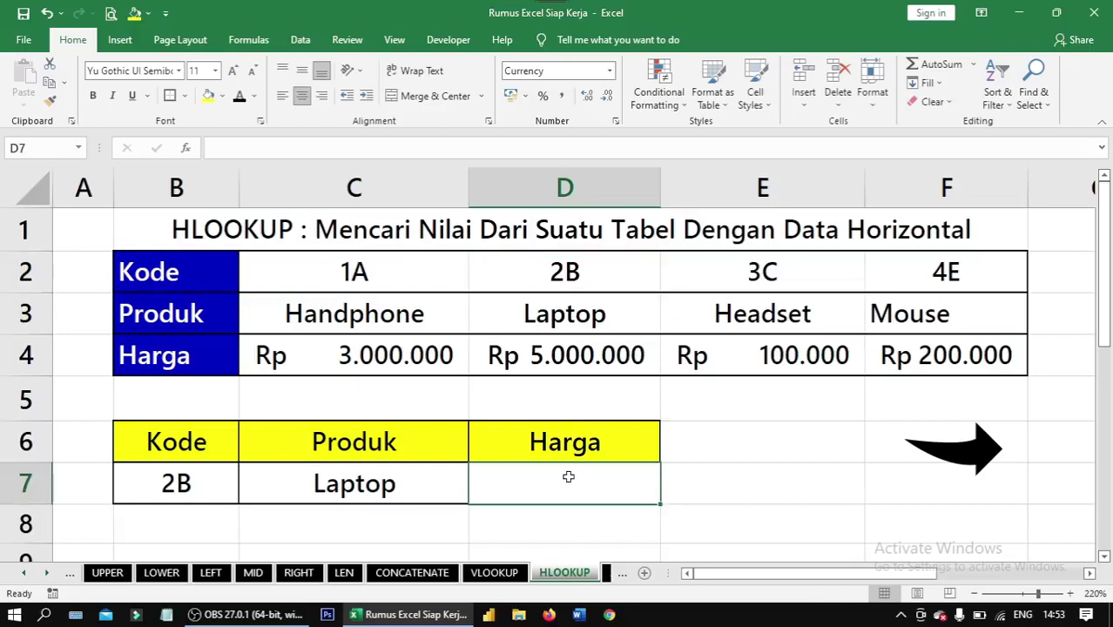
{"action": "left_click", "coordinate": [349, 475]}
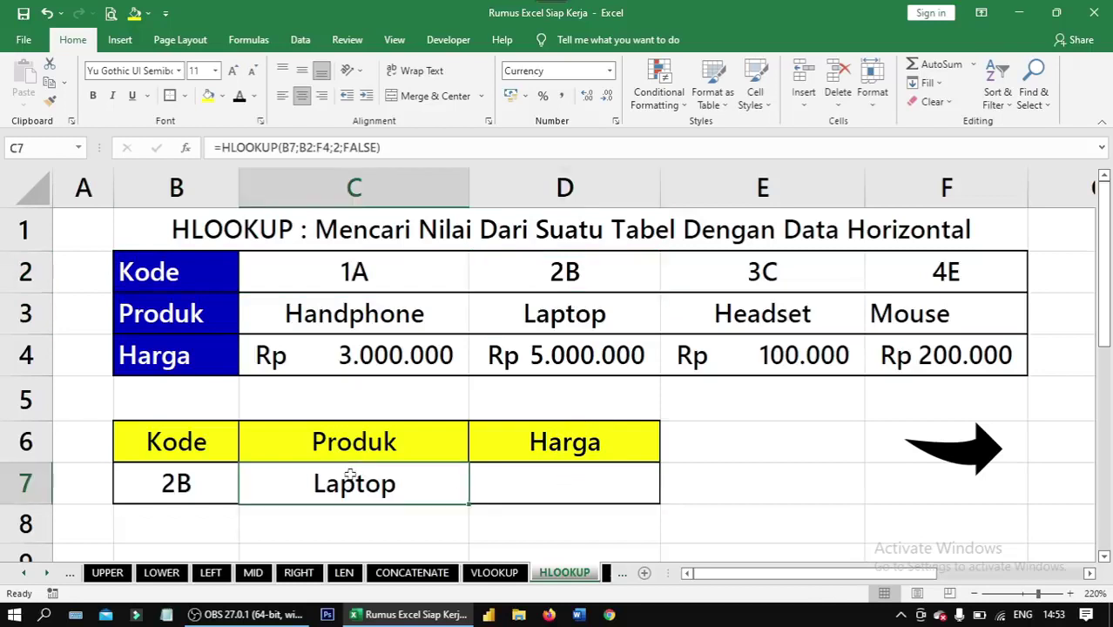
{"action": "key", "text": "ctrl+c"}
{"action": "left_click", "coordinate": [532, 485]}
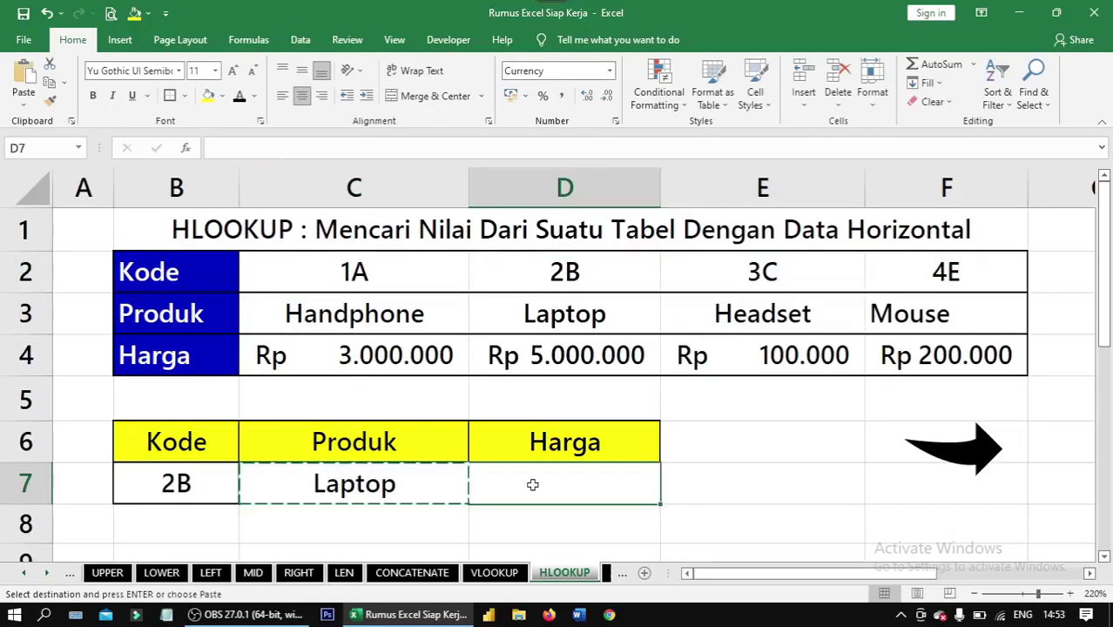
{"action": "key", "text": "ctrl+v"}
{"action": "double_click", "coordinate": [532, 484]}
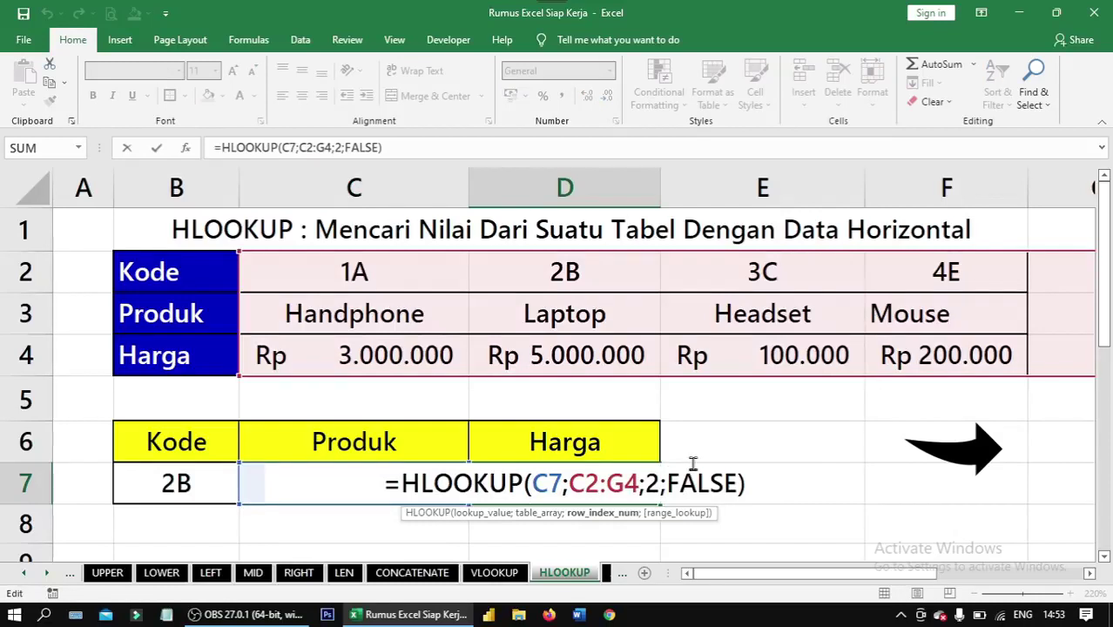
{"action": "key", "text": "BackSpace"}
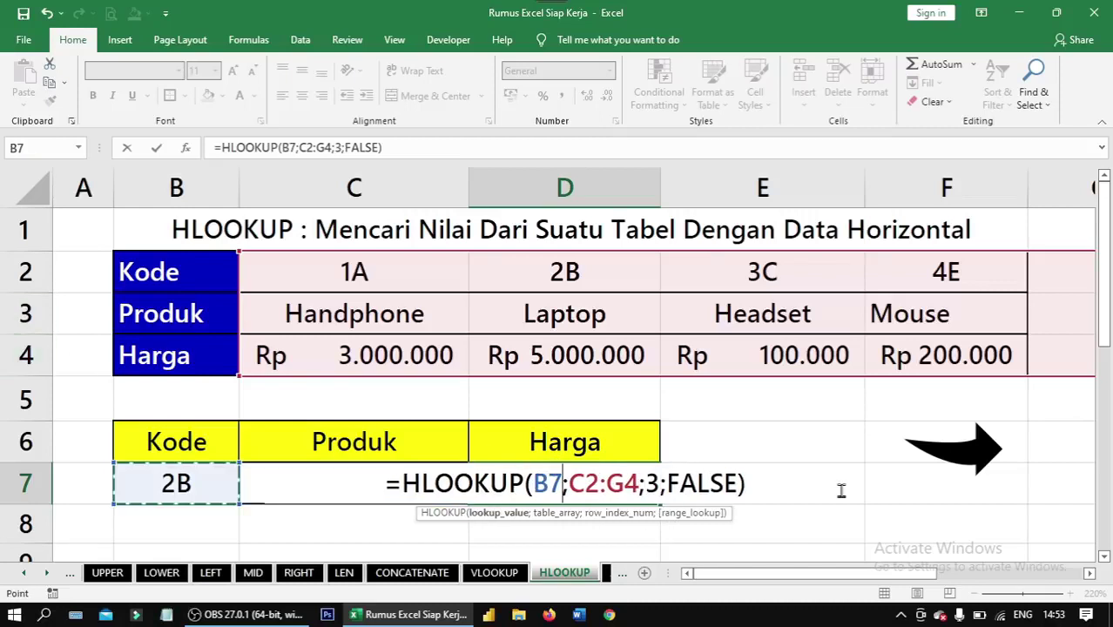
{"action": "key", "text": "Return"}
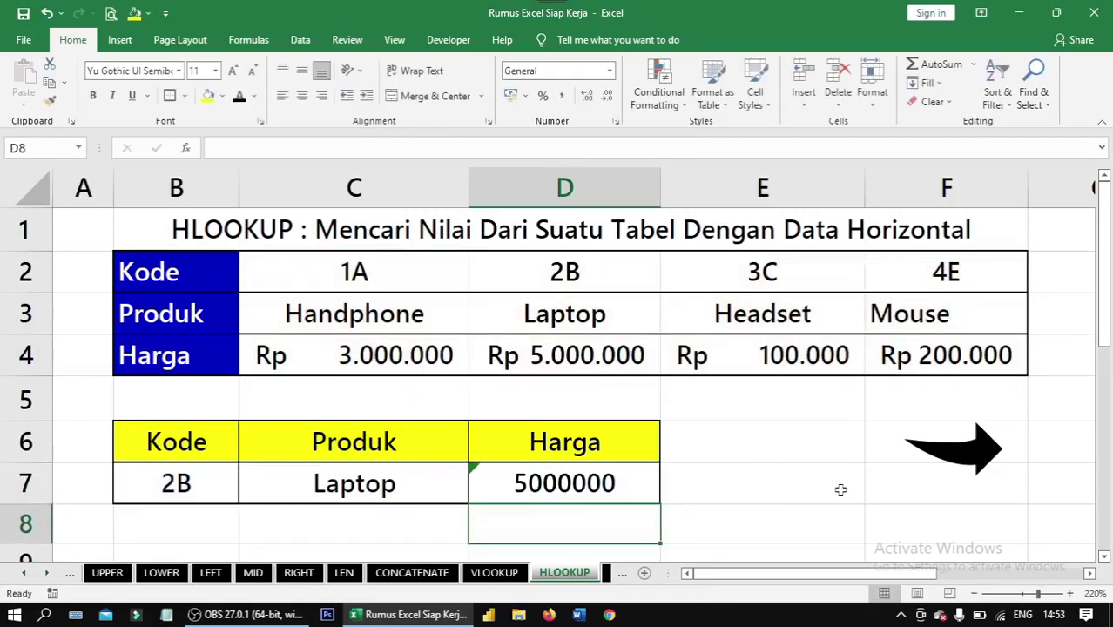
Apply the comma number style to D7 and compare the result row B7:D7 with the table's 2B column D2:D4.
{"action": "left_click", "coordinate": [636, 492]}
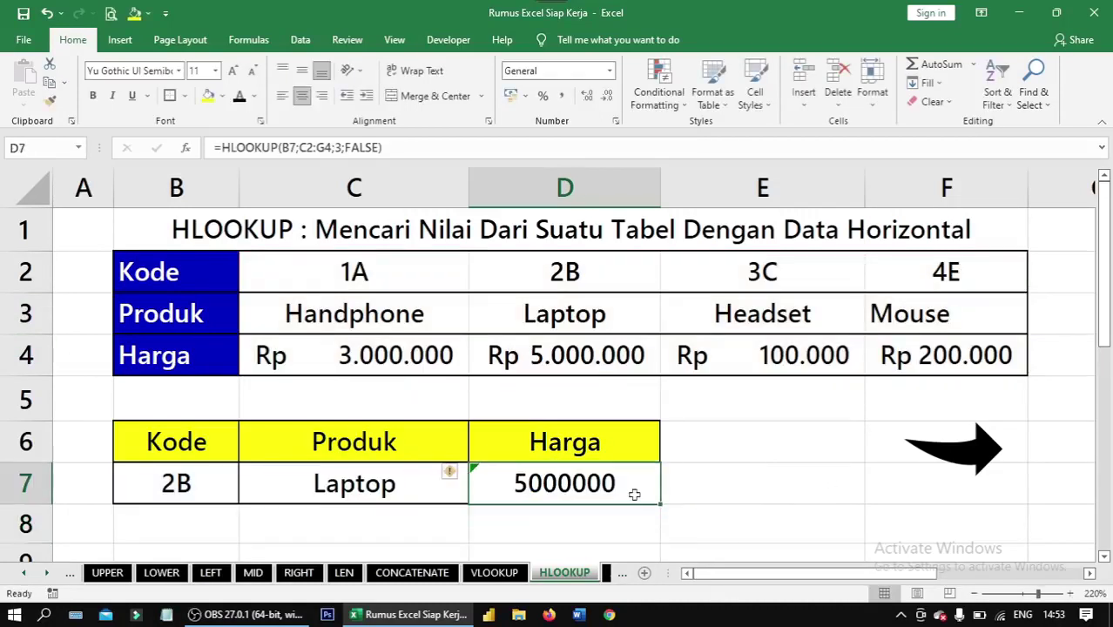
{"action": "left_click", "coordinate": [560, 96]}
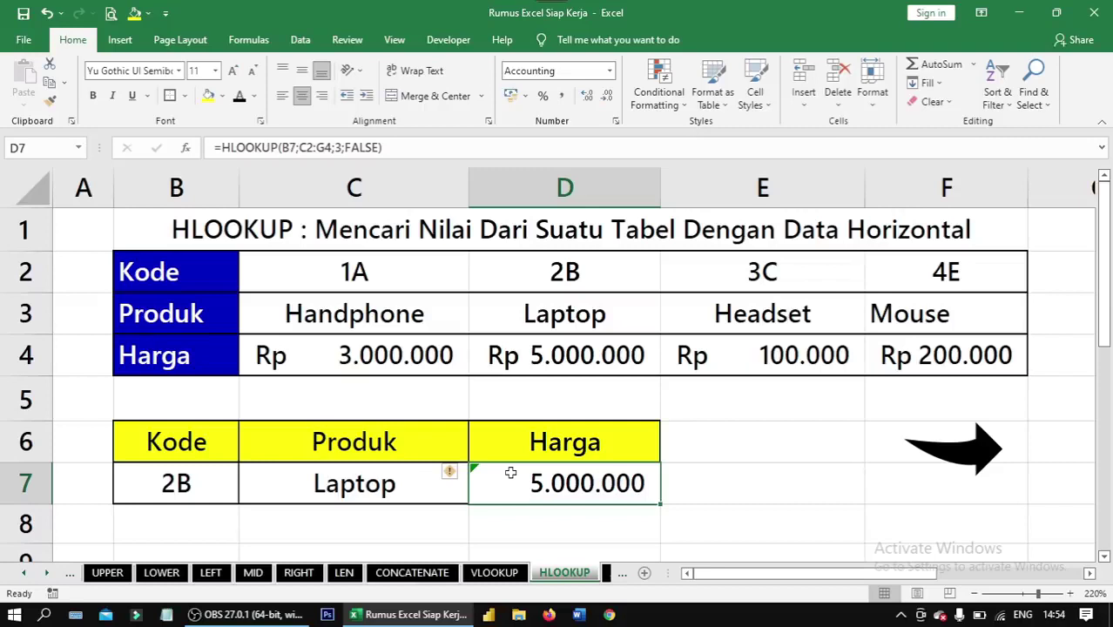
{"action": "left_click", "coordinate": [566, 283]}
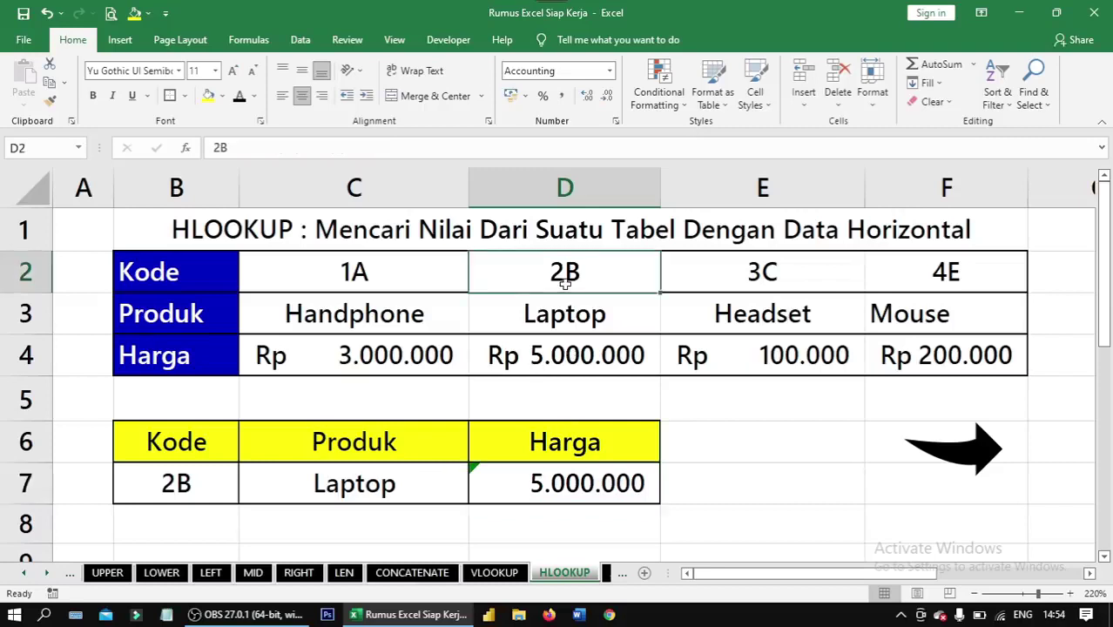
{"action": "left_click_drag", "start_coordinate": [565, 283], "coordinate": [562, 361]}
{"action": "left_click_drag", "start_coordinate": [234, 480], "coordinate": [534, 485]}
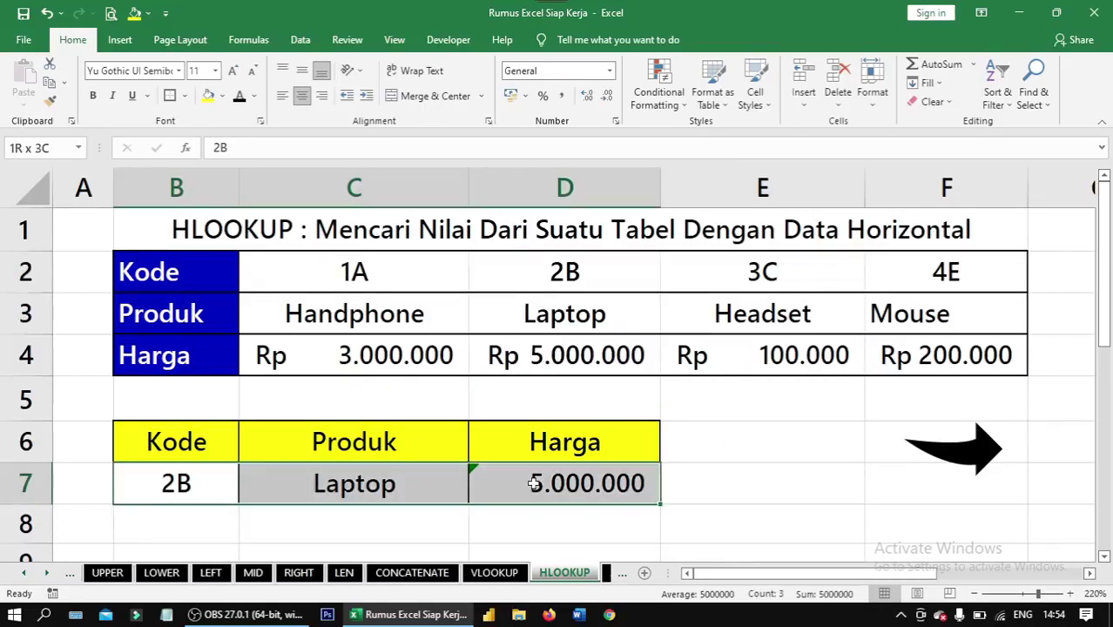
{"action": "left_click", "coordinate": [738, 510]}
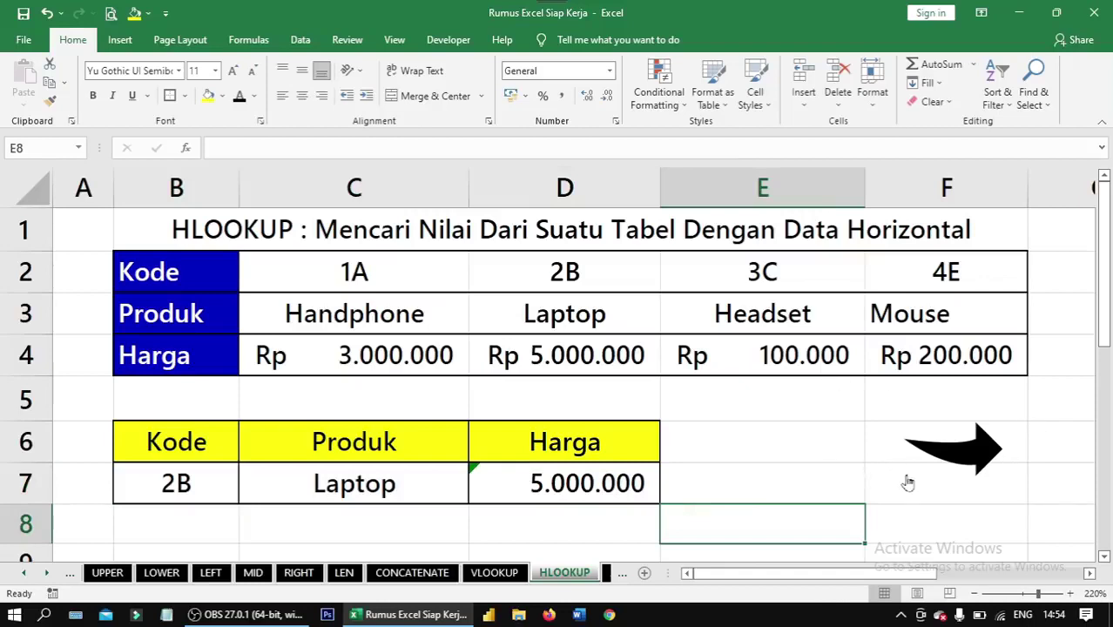
Go on to the XLOOKUP sheet and examine the empty Nama and Alamat cells H4:I4 and the table in B3:E8.
{"action": "left_click", "coordinate": [973, 462]}
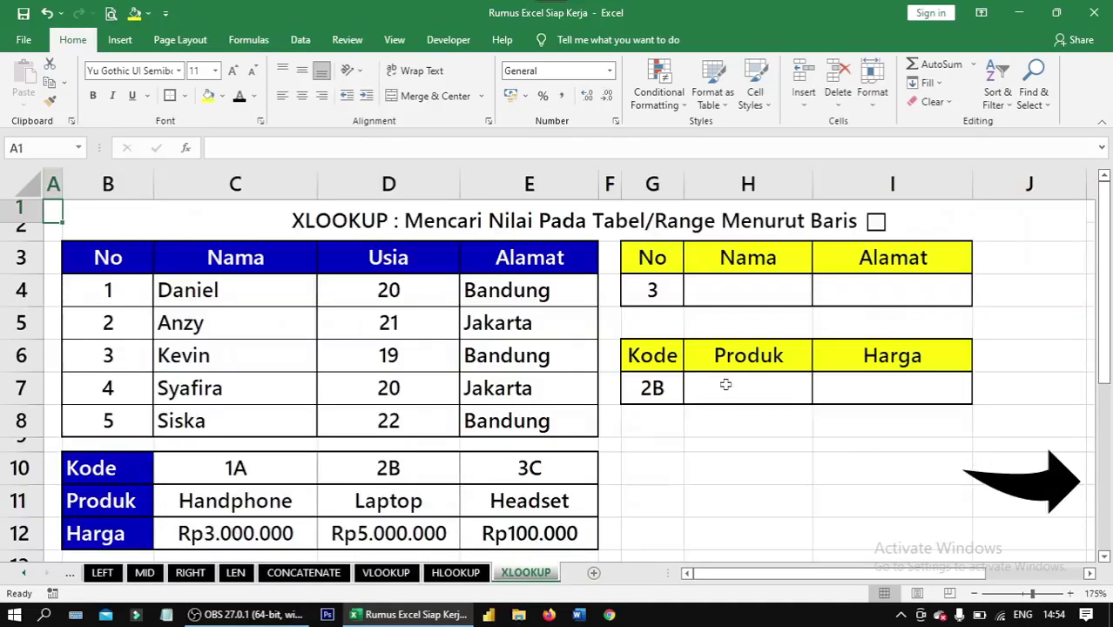
{"action": "left_click", "coordinate": [712, 302]}
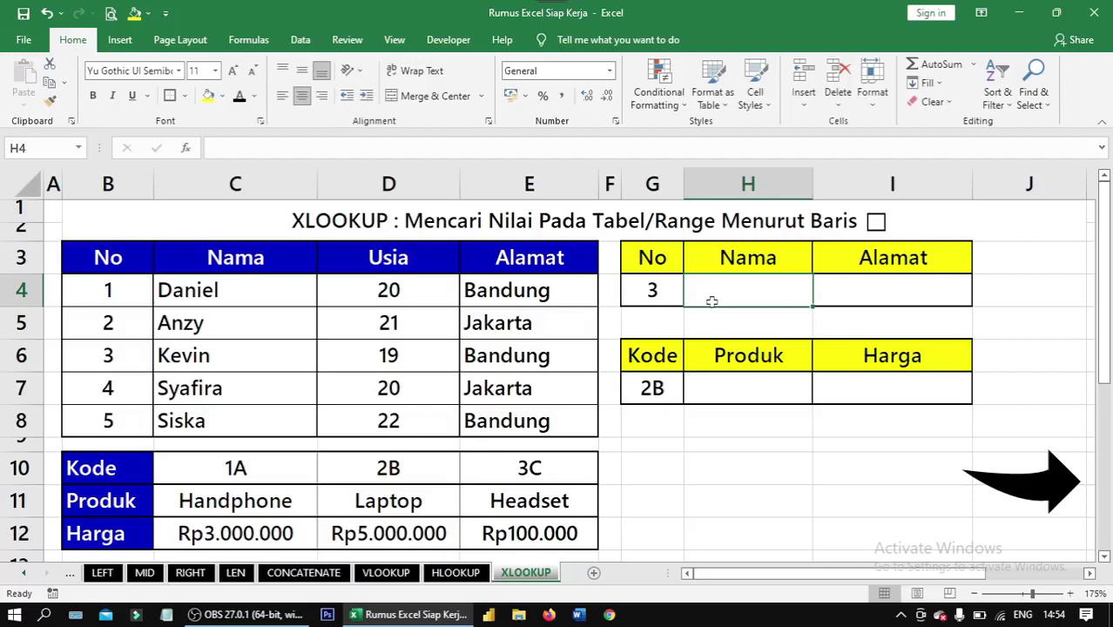
{"action": "left_click_drag", "start_coordinate": [747, 299], "coordinate": [845, 296]}
{"action": "left_click", "coordinate": [774, 291]}
{"action": "left_click_drag", "start_coordinate": [133, 266], "coordinate": [528, 414]}
Enter =XLOOKUP(G4;B3:B8;C3:C8) in the Nama cell H4, searching the No column and returning from the Nama column.
{"action": "left_click", "coordinate": [716, 300]}
{"action": "type", "text": "="}
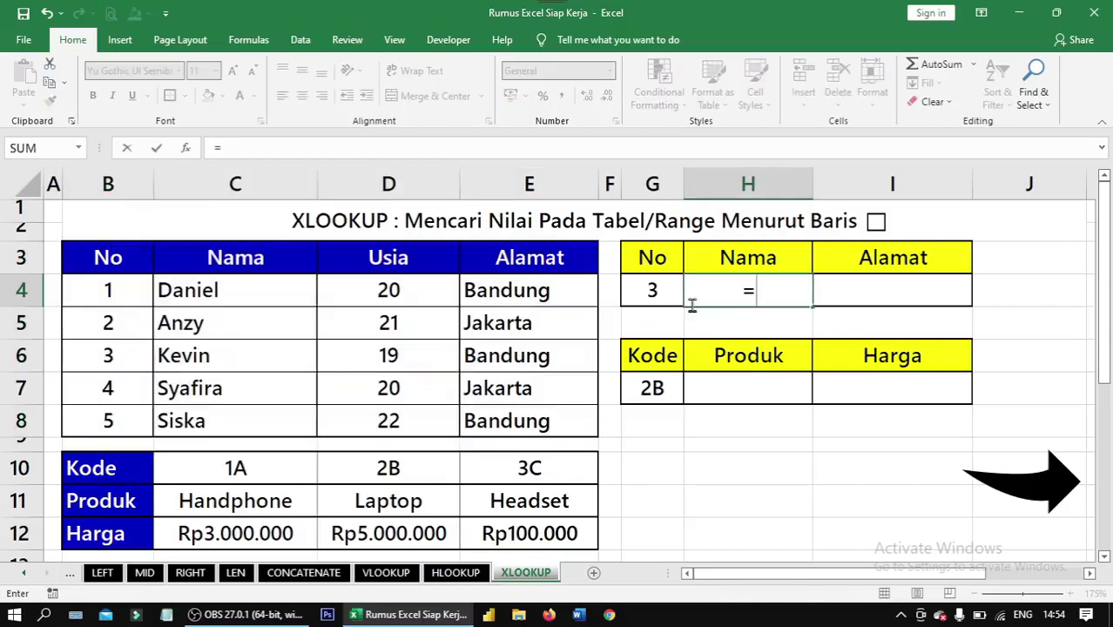
{"action": "type", "text": "xlookup"}
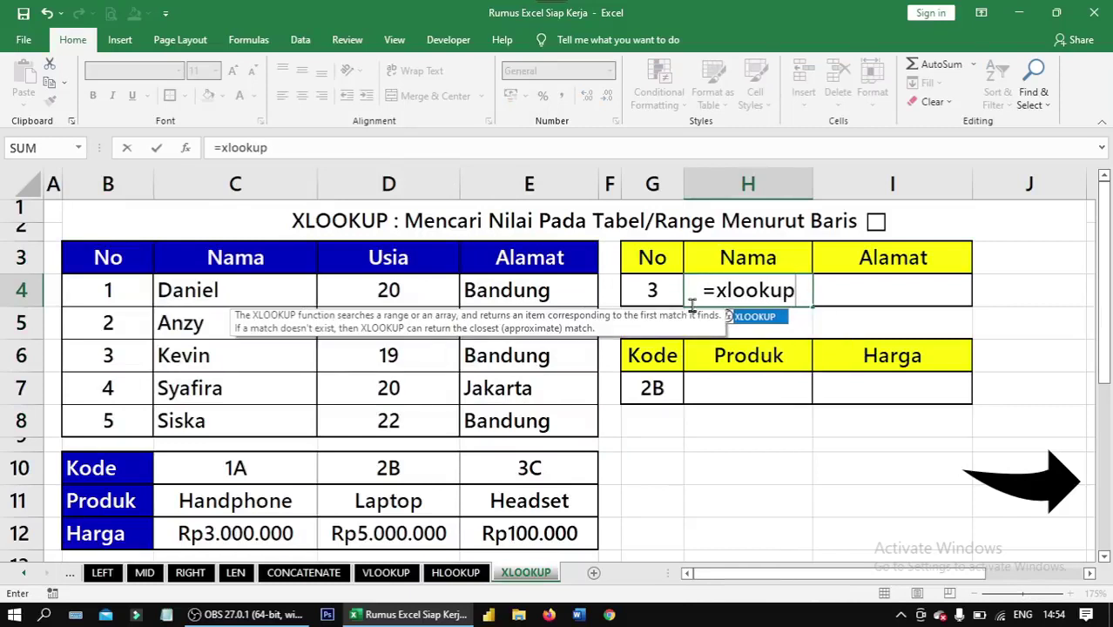
{"action": "key", "text": "Tab"}
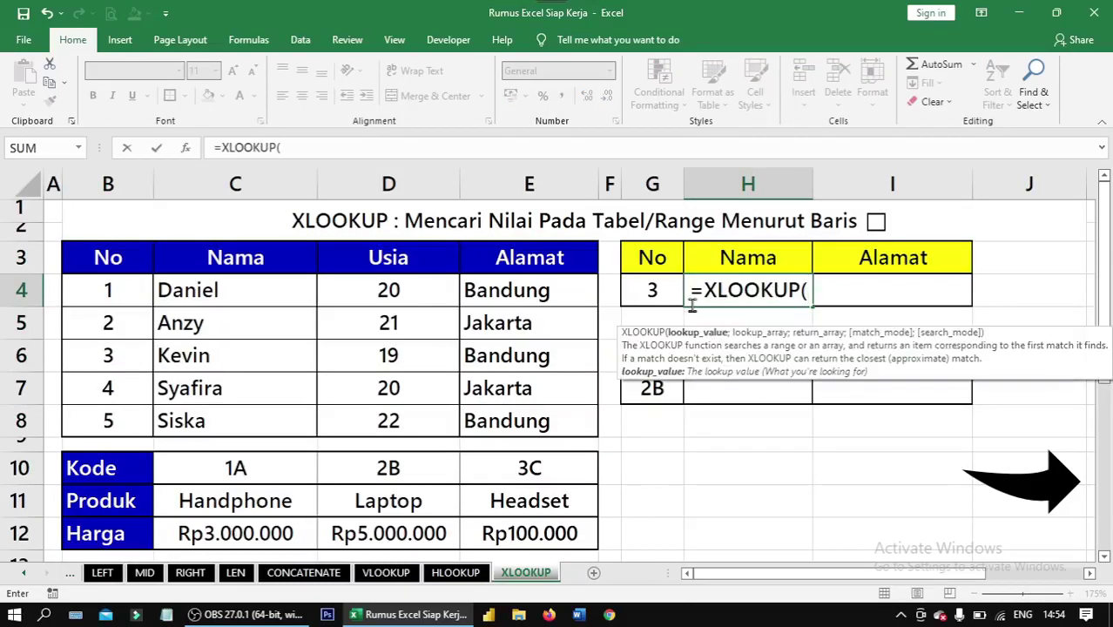
{"action": "left_click", "coordinate": [636, 293]}
{"action": "type", "text": ";"}
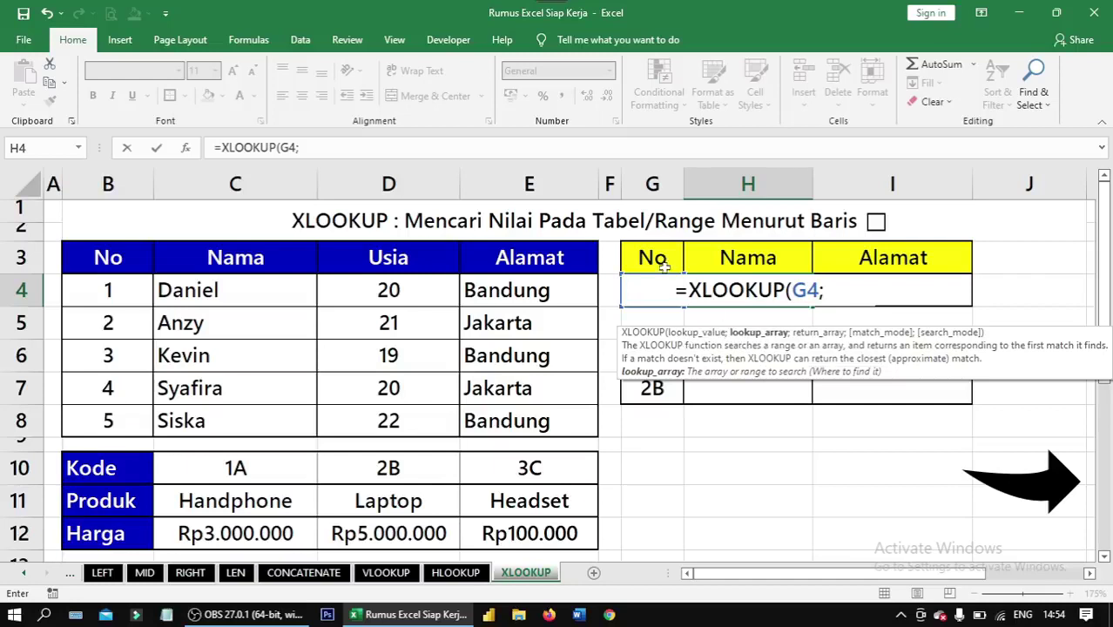
{"action": "left_click_drag", "start_coordinate": [146, 263], "coordinate": [140, 407]}
{"action": "type", "text": ";"}
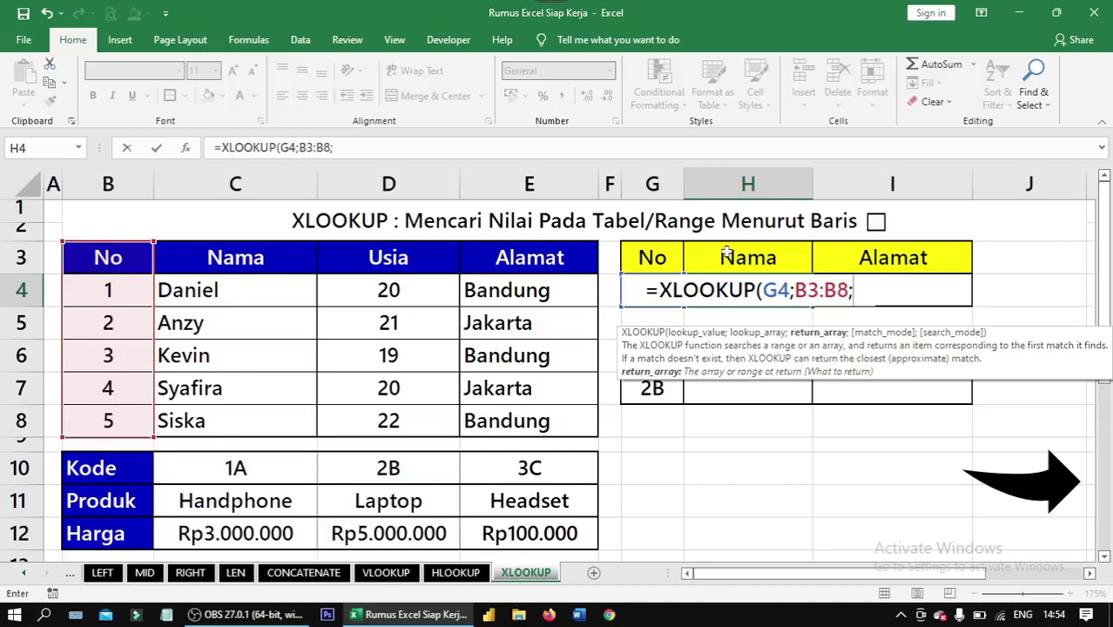
{"action": "left_click_drag", "start_coordinate": [187, 265], "coordinate": [246, 420]}
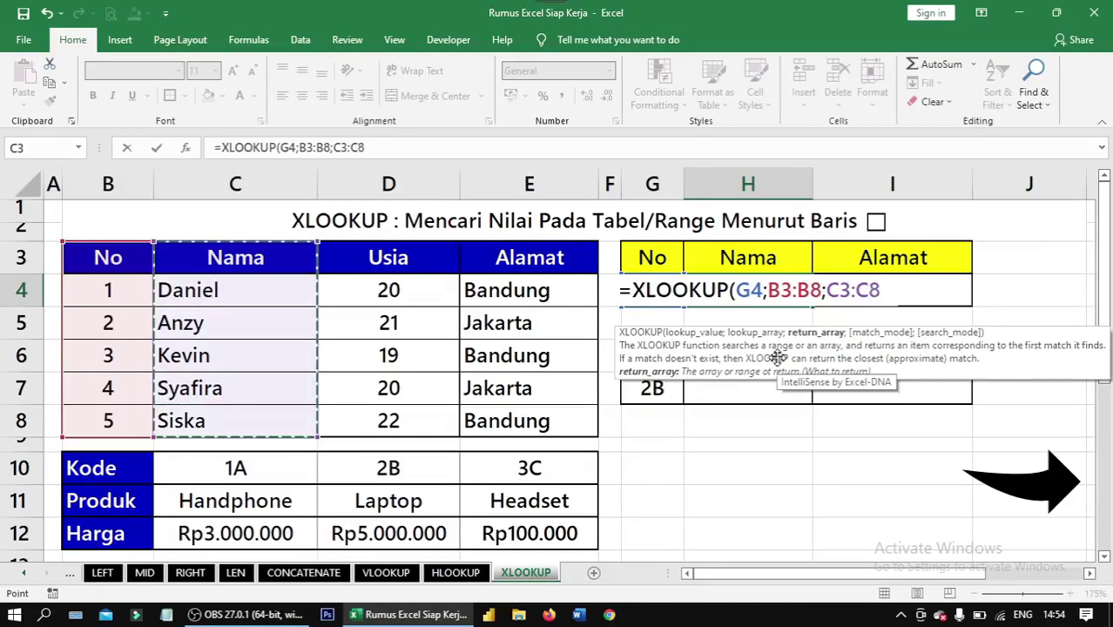
{"action": "type", "text": ")"}
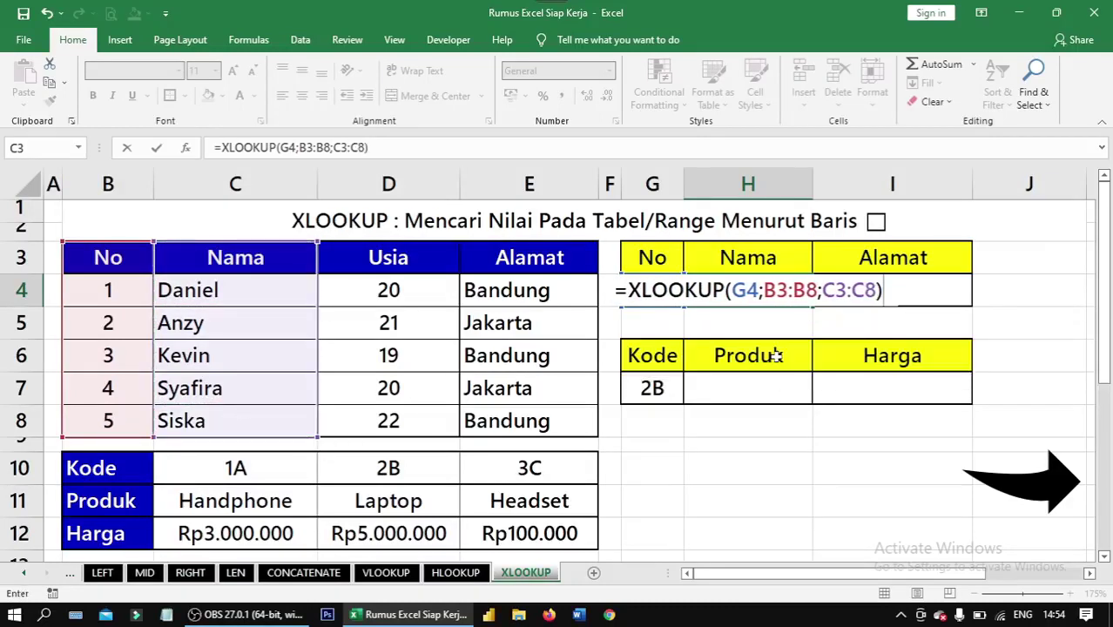
{"action": "key", "text": "ctrl+Return"}
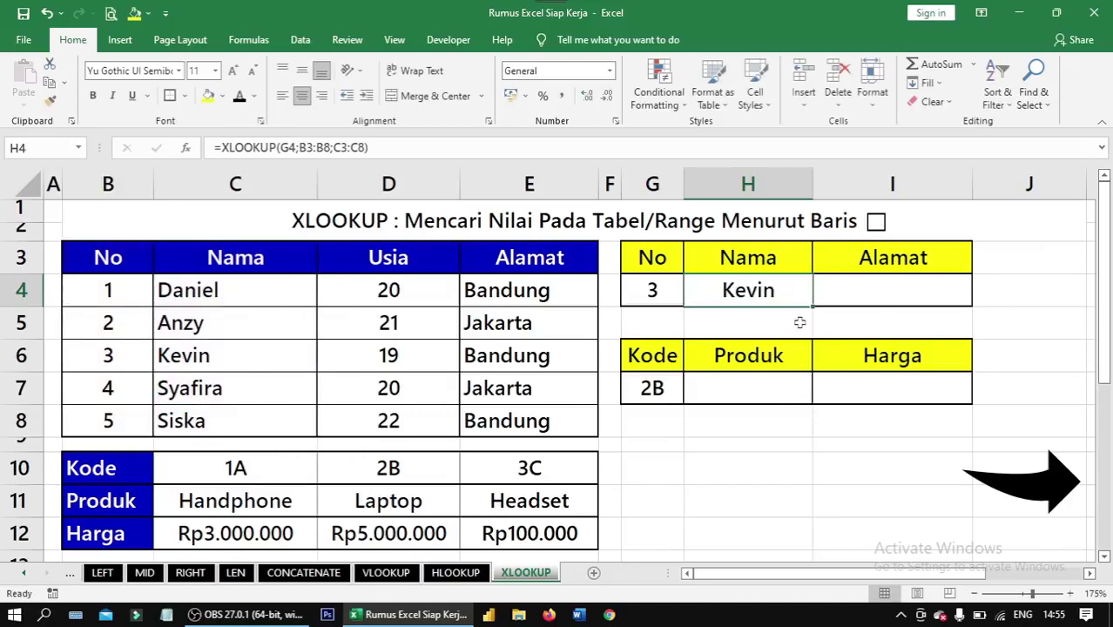
Compare the XLOOKUP result in H4 with the name in table cell C6 and review the formula.
{"action": "left_click", "coordinate": [162, 359]}
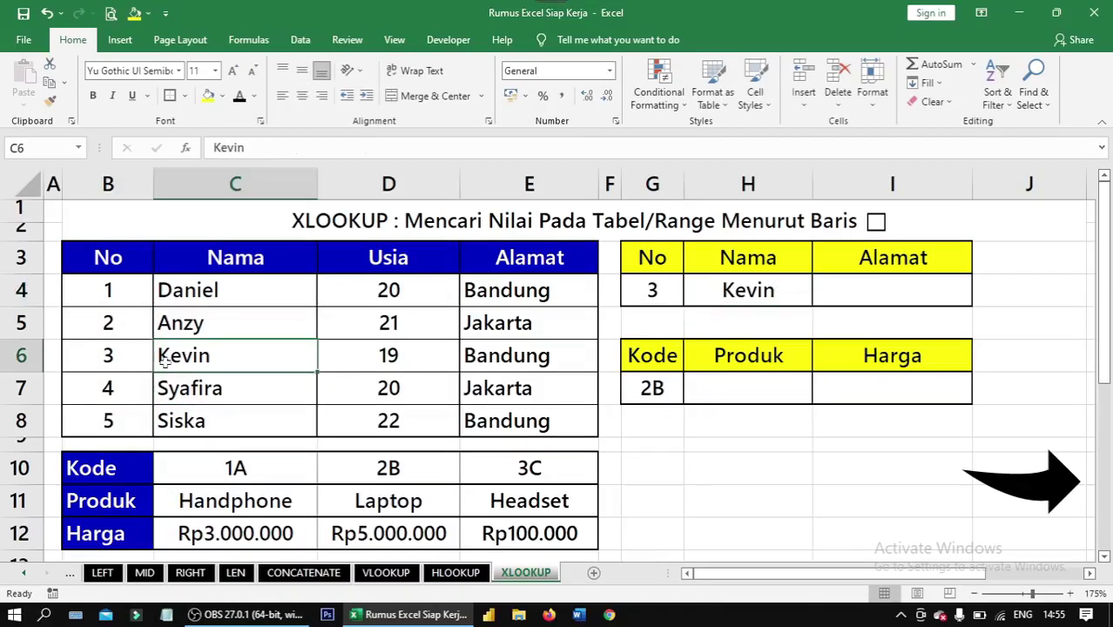
{"action": "left_click", "coordinate": [718, 286]}
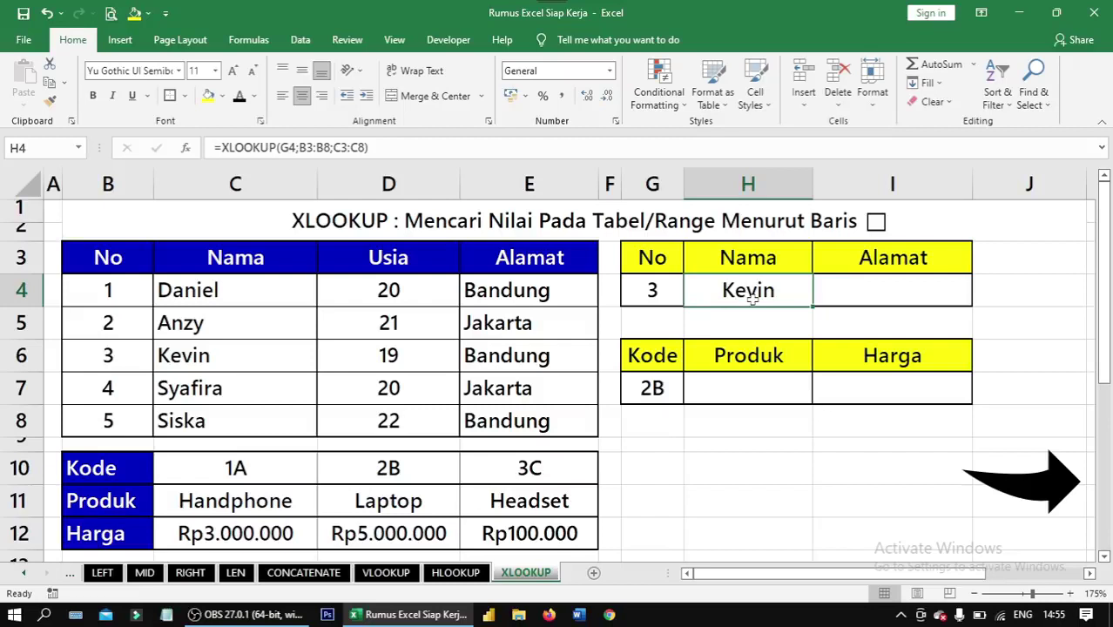
{"action": "left_click", "coordinate": [749, 315]}
{"action": "left_click", "coordinate": [747, 294]}
{"action": "left_click", "coordinate": [757, 318]}
{"action": "left_click", "coordinate": [753, 296]}
Enter =XLOOKUP(G4;B3:B8;E3:E8) in the Alamat cell I4, searching the No column and returning from the Alamat column.
{"action": "left_click", "coordinate": [868, 296]}
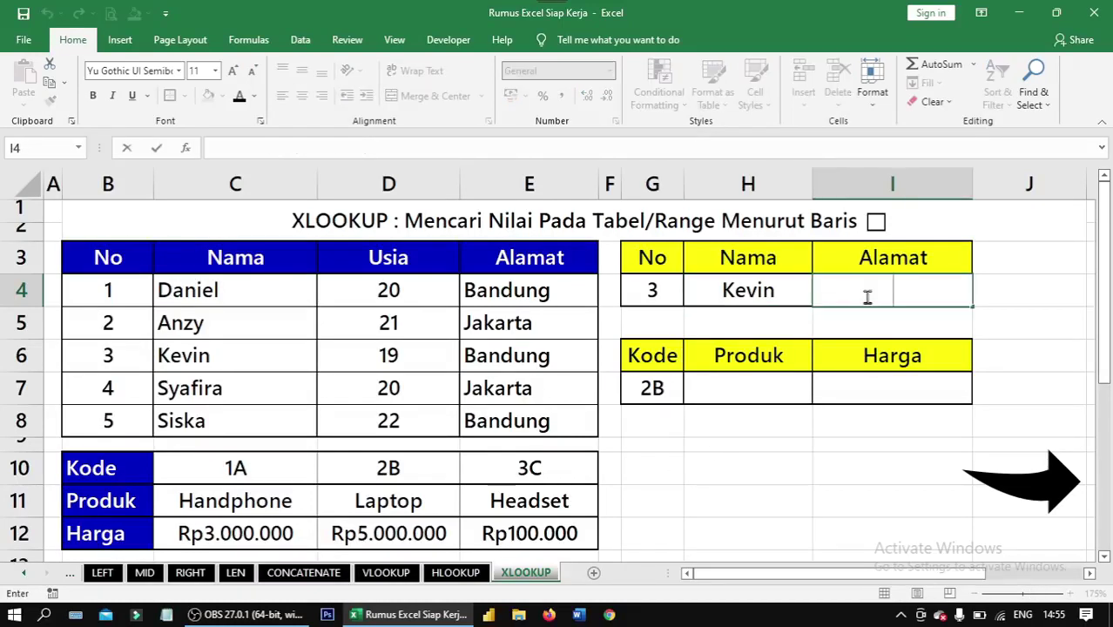
{"action": "type", "text": "=xlo"}
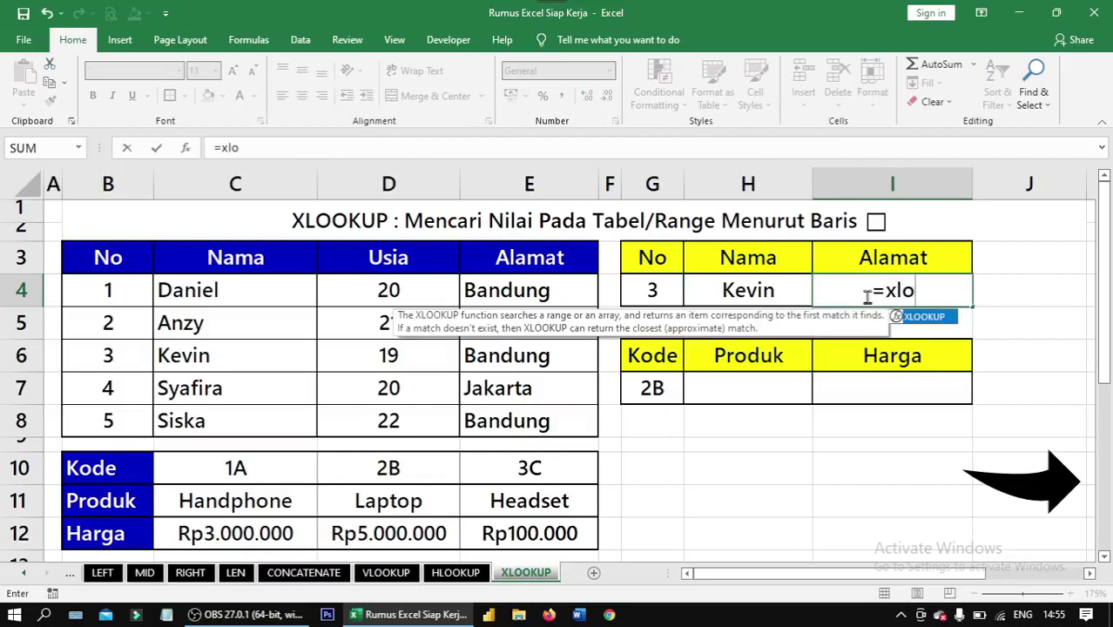
{"action": "key", "text": "Tab"}
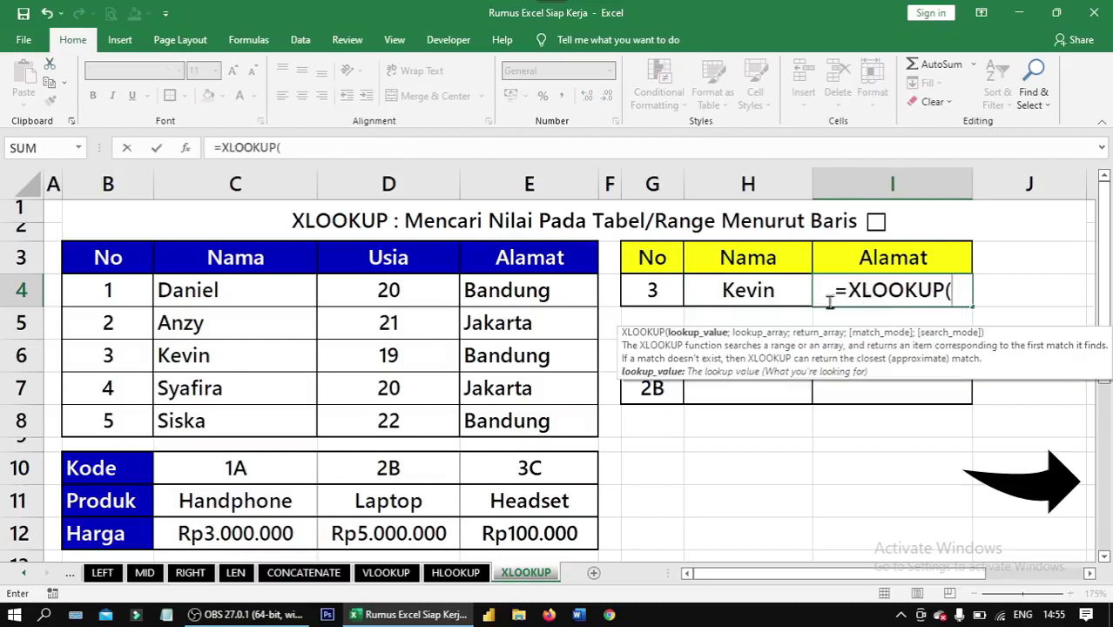
{"action": "left_click", "coordinate": [654, 293]}
{"action": "type", "text": ";"}
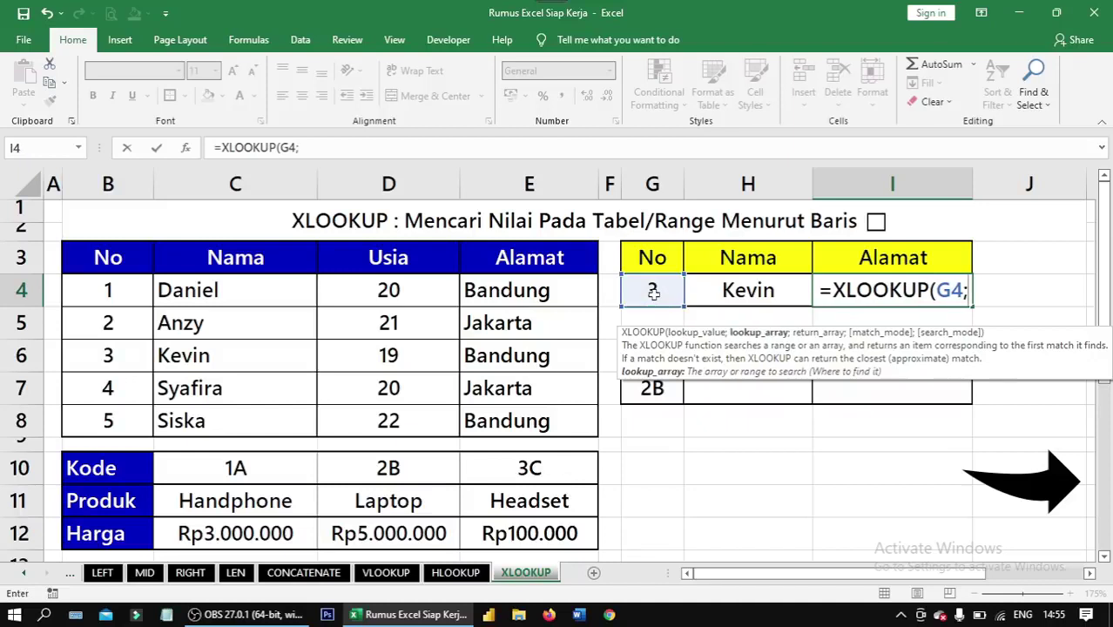
{"action": "left_click_drag", "start_coordinate": [103, 262], "coordinate": [118, 403]}
{"action": "type", "text": ";"}
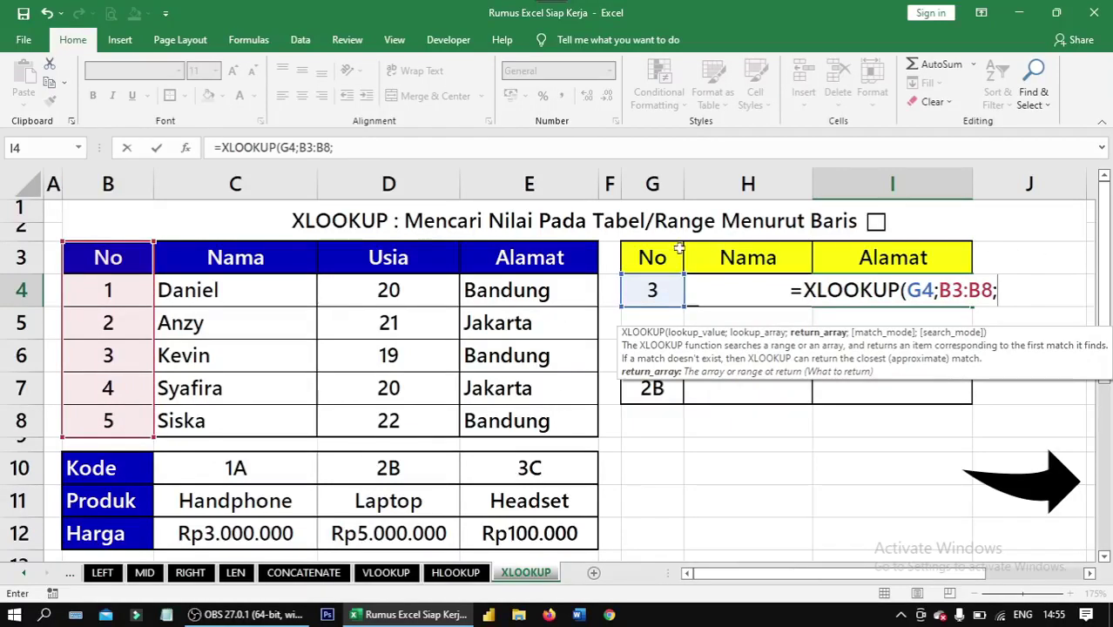
{"action": "left_click_drag", "start_coordinate": [547, 264], "coordinate": [547, 427]}
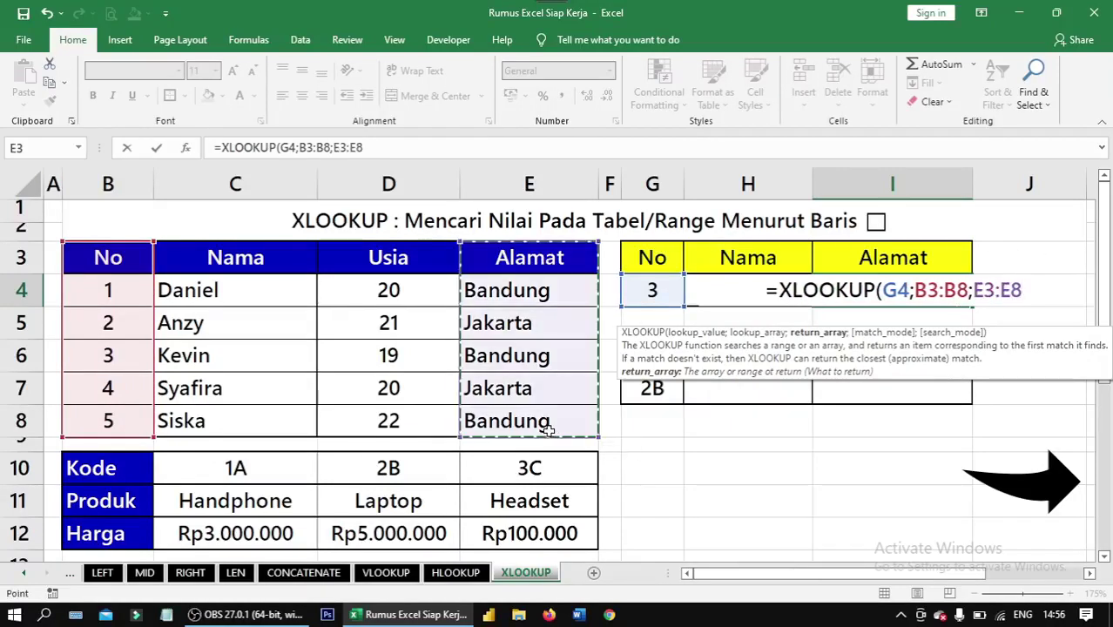
{"action": "type", "text": ")"}
{"action": "key", "text": "ctrl+Return"}
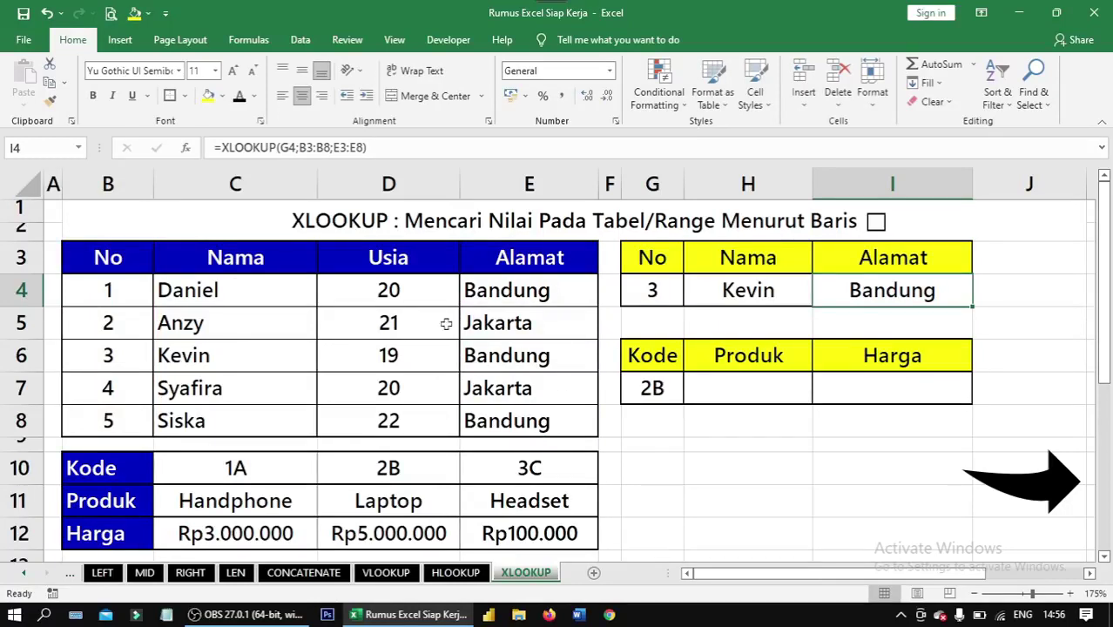
Compare the vertical table B3:E8 with the horizontal table B10:E12 that feeds the empty Produk cell H7.
{"action": "left_click_drag", "start_coordinate": [97, 253], "coordinate": [540, 427]}
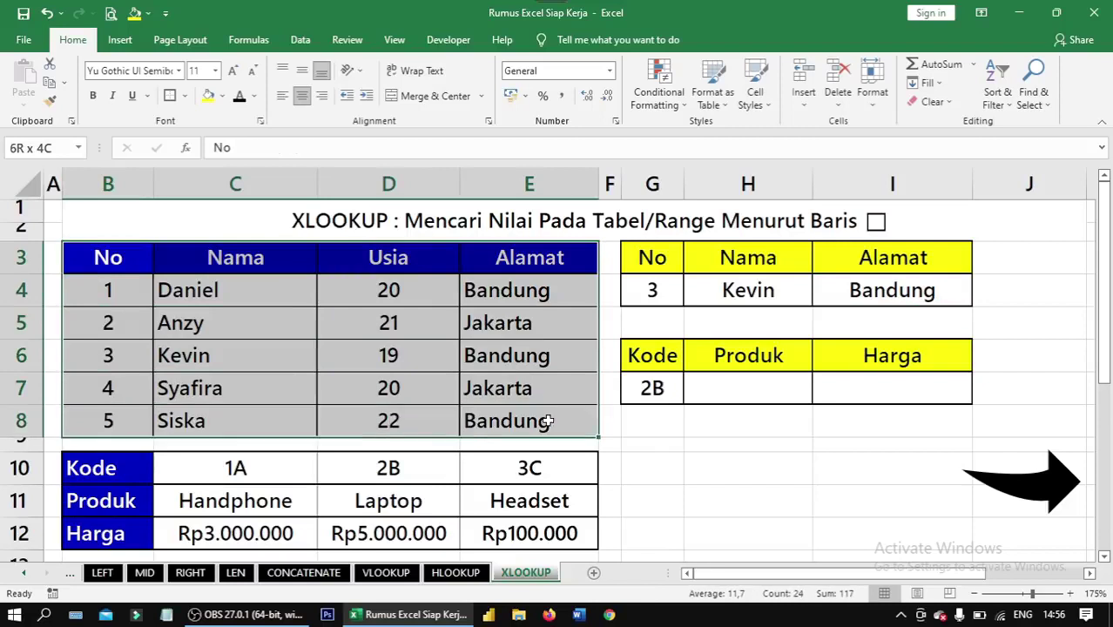
{"action": "left_click", "coordinate": [748, 388]}
{"action": "left_click_drag", "start_coordinate": [88, 464], "coordinate": [546, 523]}
Enter =XLOOKUP(G7;B10:E10;B11:E11) in the Produk cell H7, searching the Kode row and returning from the Produk row.
{"action": "left_click", "coordinate": [724, 386]}
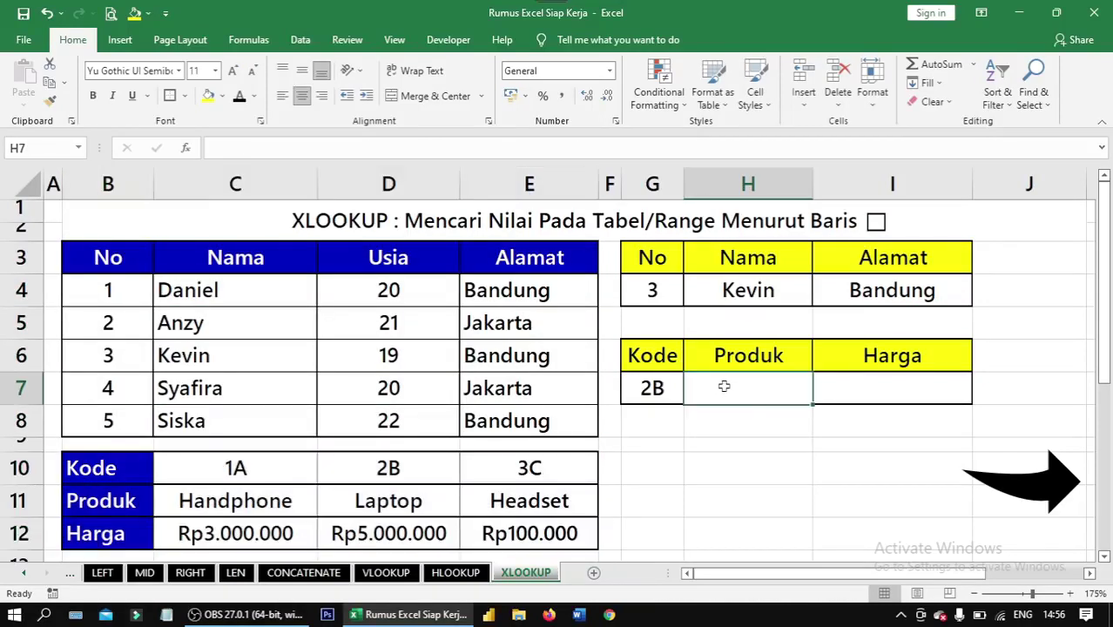
{"action": "type", "text": "=xlo"}
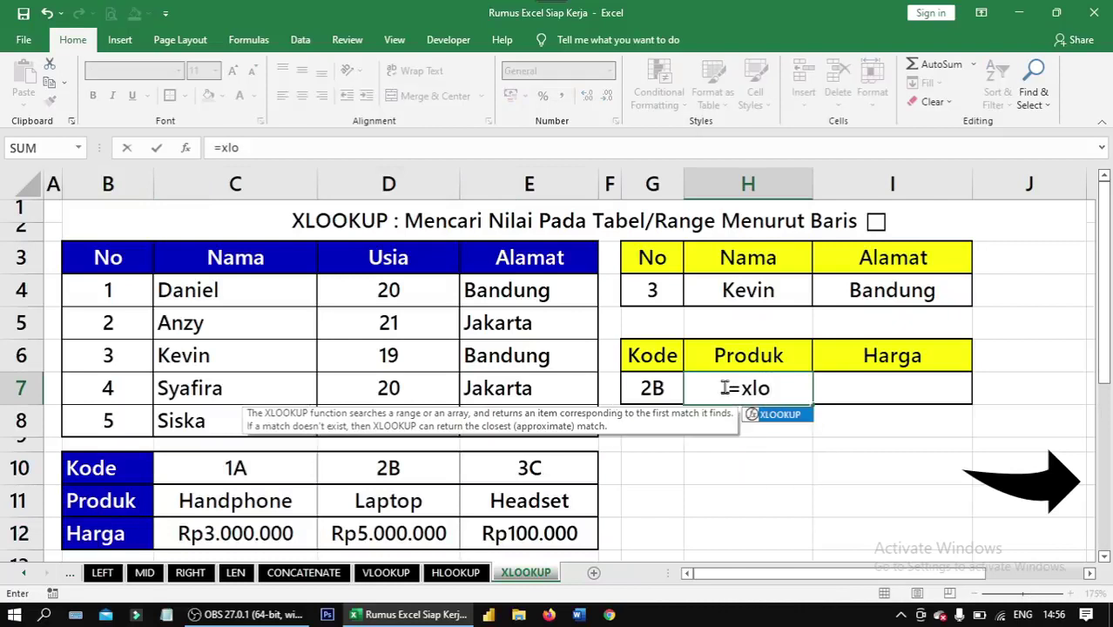
{"action": "key", "text": "Tab"}
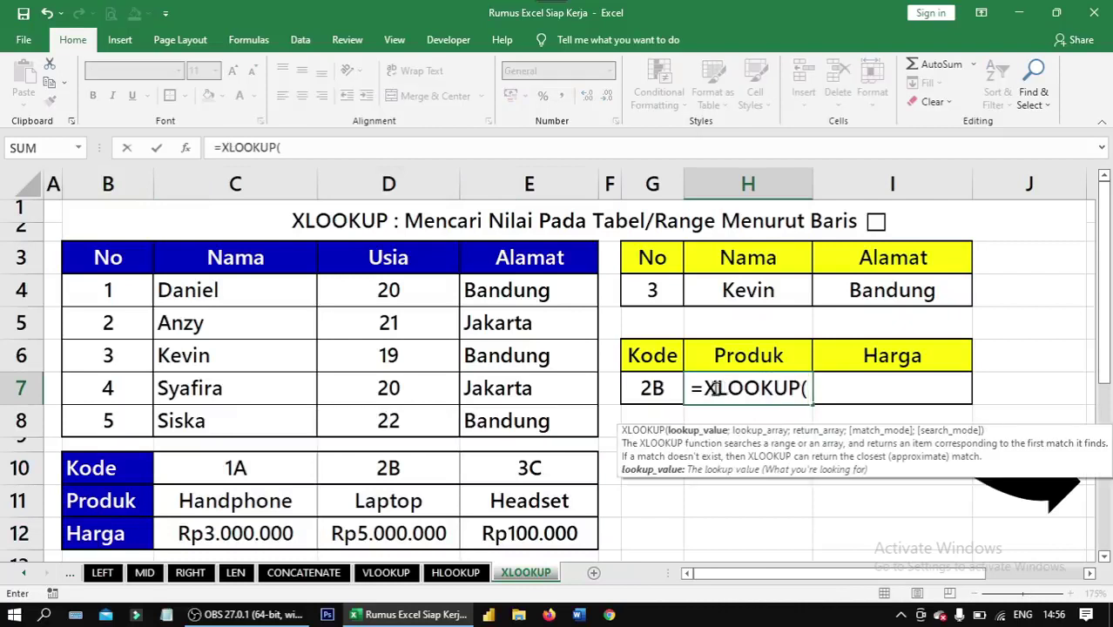
{"action": "left_click", "coordinate": [665, 394]}
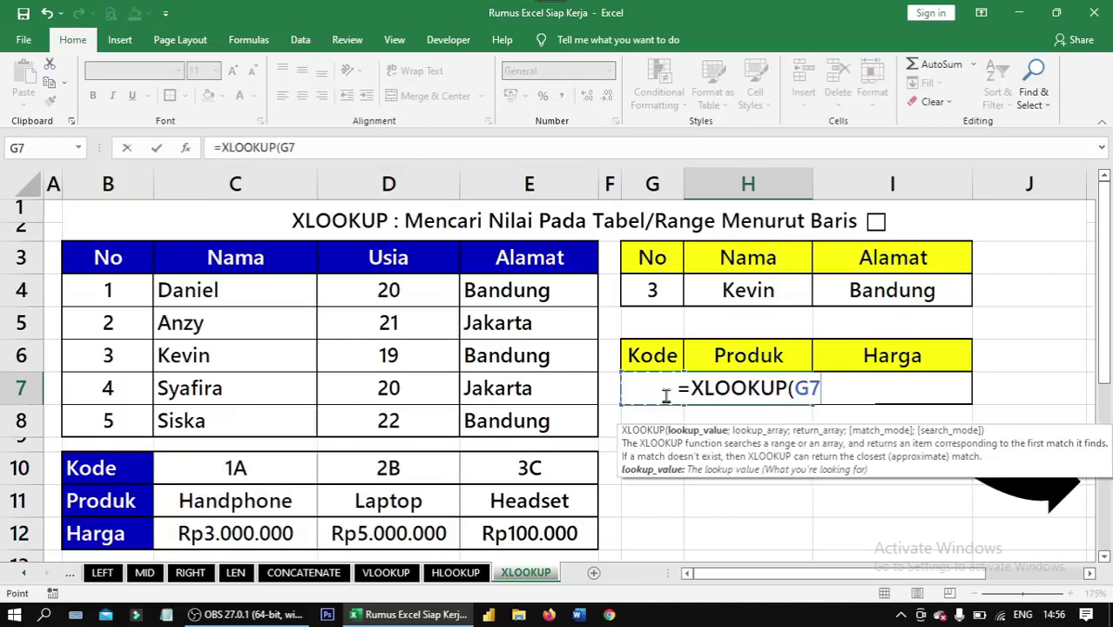
{"action": "type", "text": ";"}
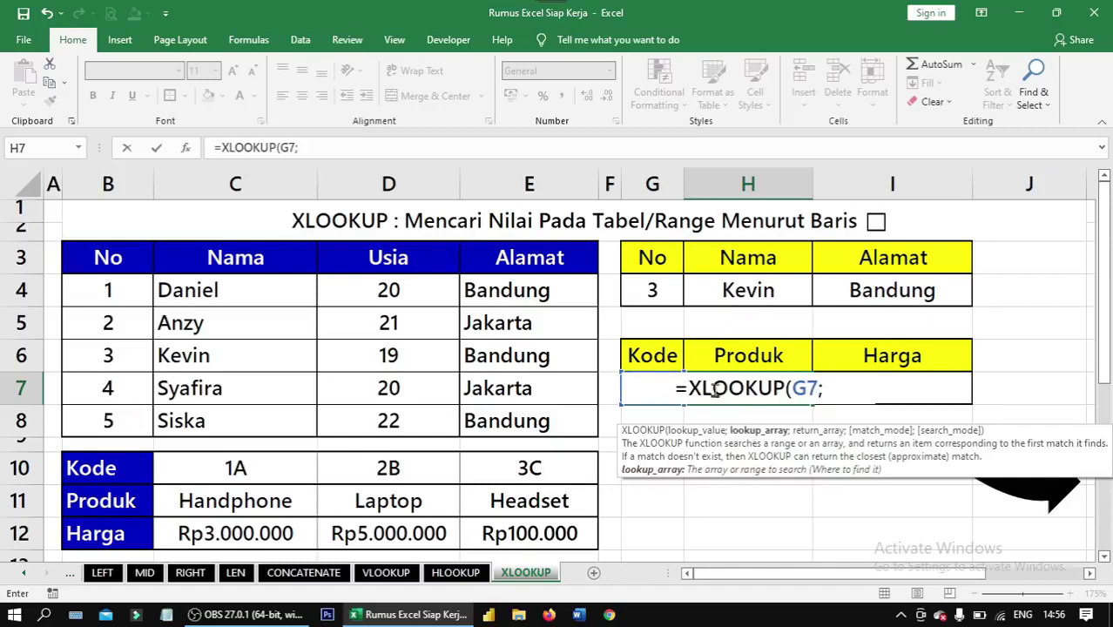
{"action": "left_click_drag", "start_coordinate": [112, 476], "coordinate": [466, 458]}
{"action": "left_click_drag", "start_coordinate": [270, 472], "coordinate": [420, 471]}
{"action": "left_click_drag", "start_coordinate": [131, 469], "coordinate": [479, 469]}
{"action": "type", "text": ";"}
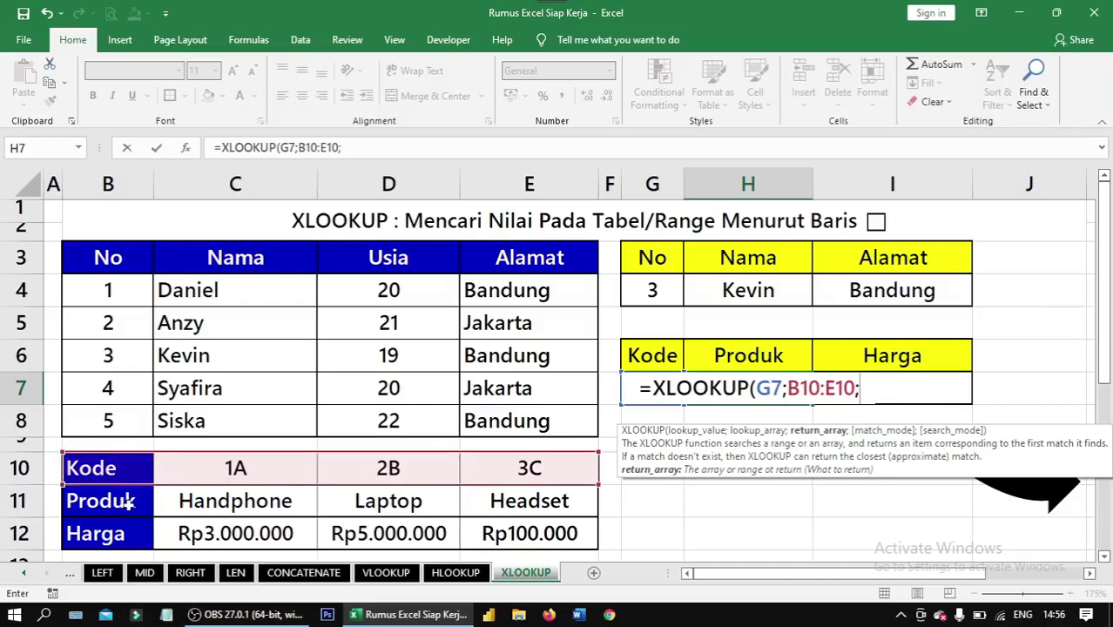
{"action": "left_click_drag", "start_coordinate": [126, 504], "coordinate": [504, 499]}
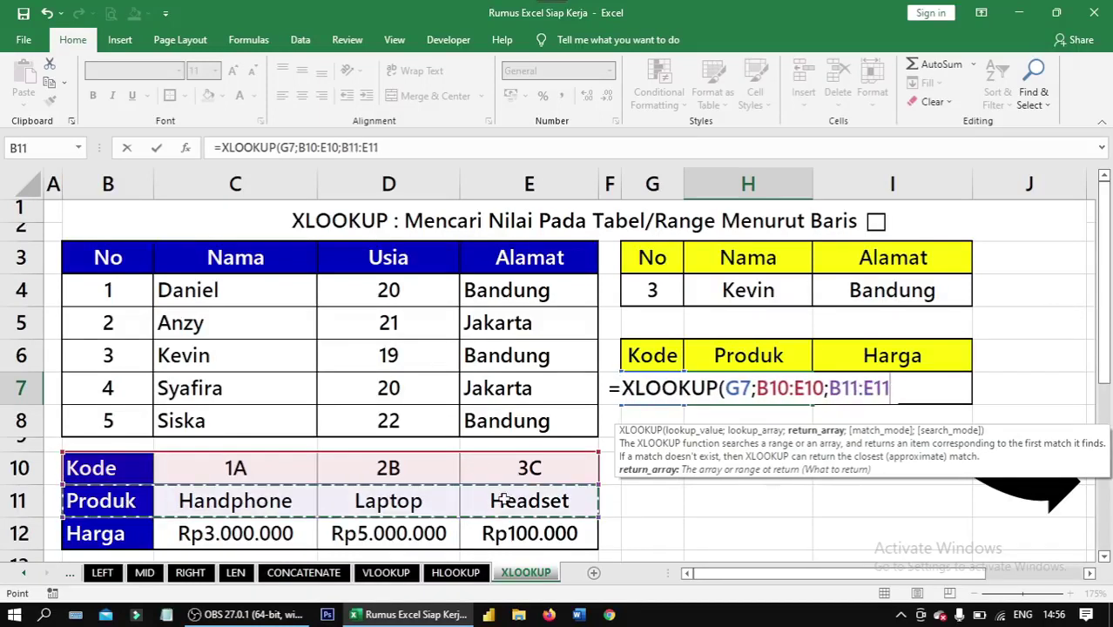
{"action": "type", "text": ")"}
{"action": "key", "text": "ctrl+Return"}
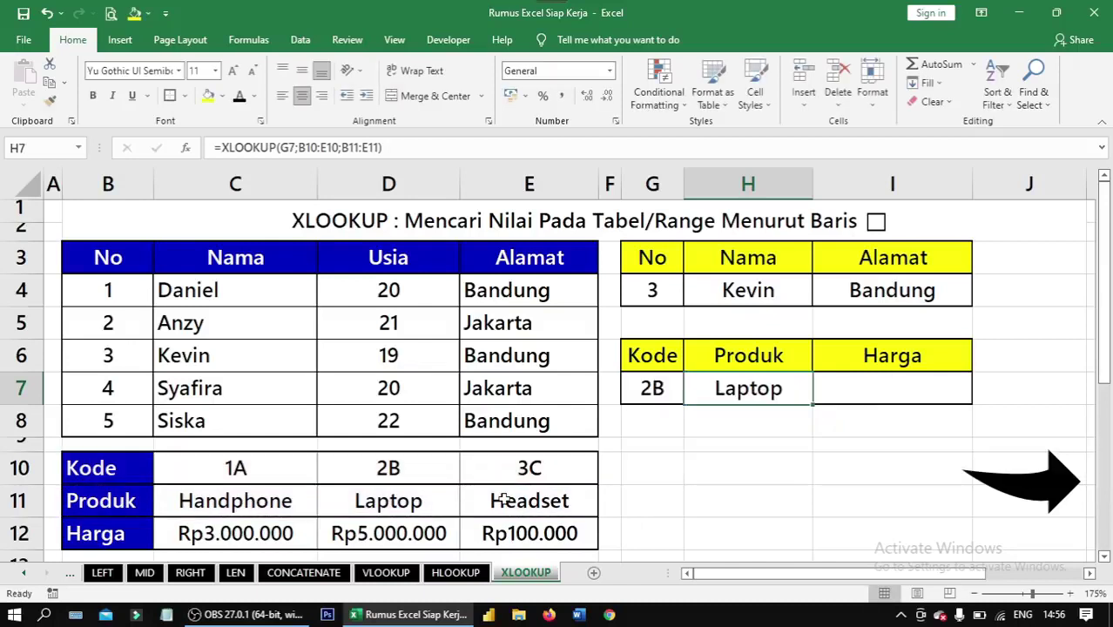
Enter =XLOOKUP(G7;B10:E10;B12:E12) in the Harga cell I7, searching the Kode row and returning from the Harga row.
{"action": "left_click", "coordinate": [860, 405]}
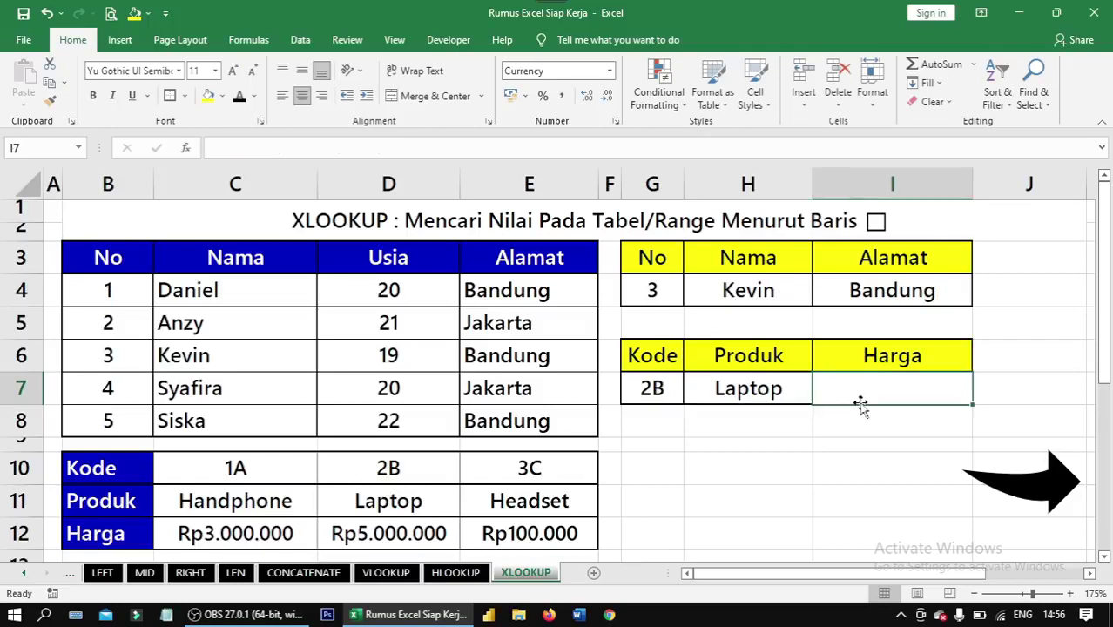
{"action": "type", "text": "=xl"}
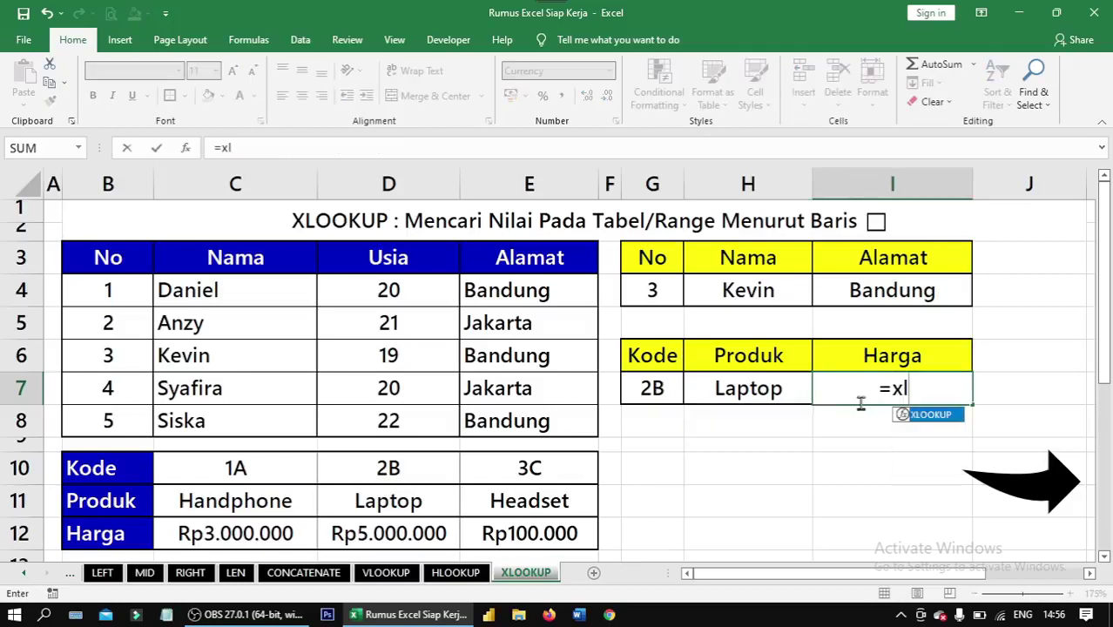
{"action": "key", "text": "Tab"}
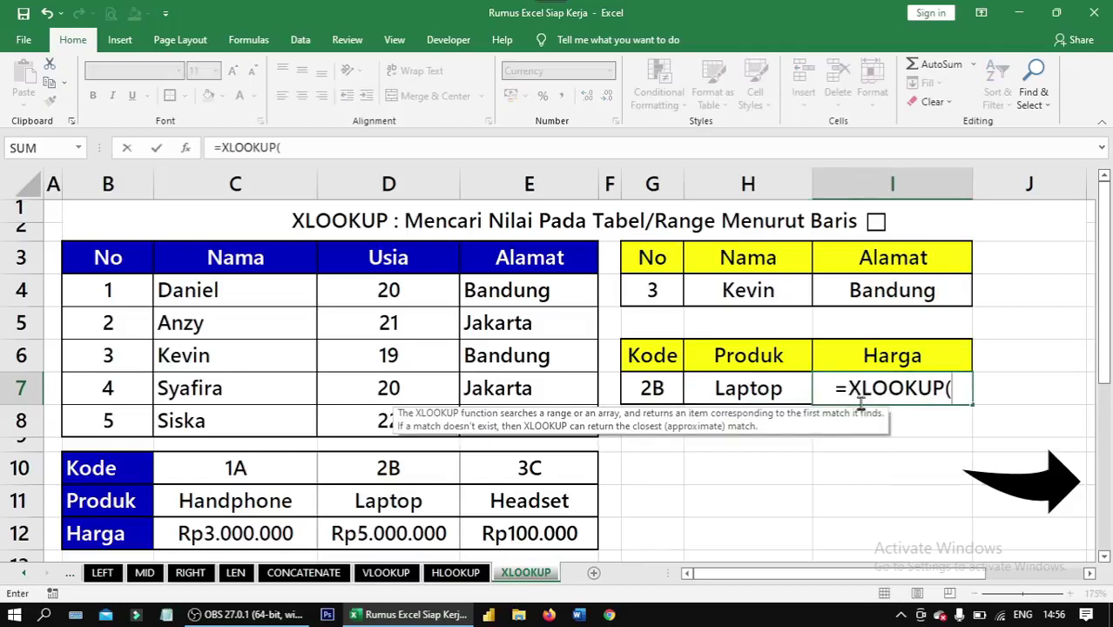
{"action": "left_click", "coordinate": [662, 391]}
{"action": "type", "text": ";"}
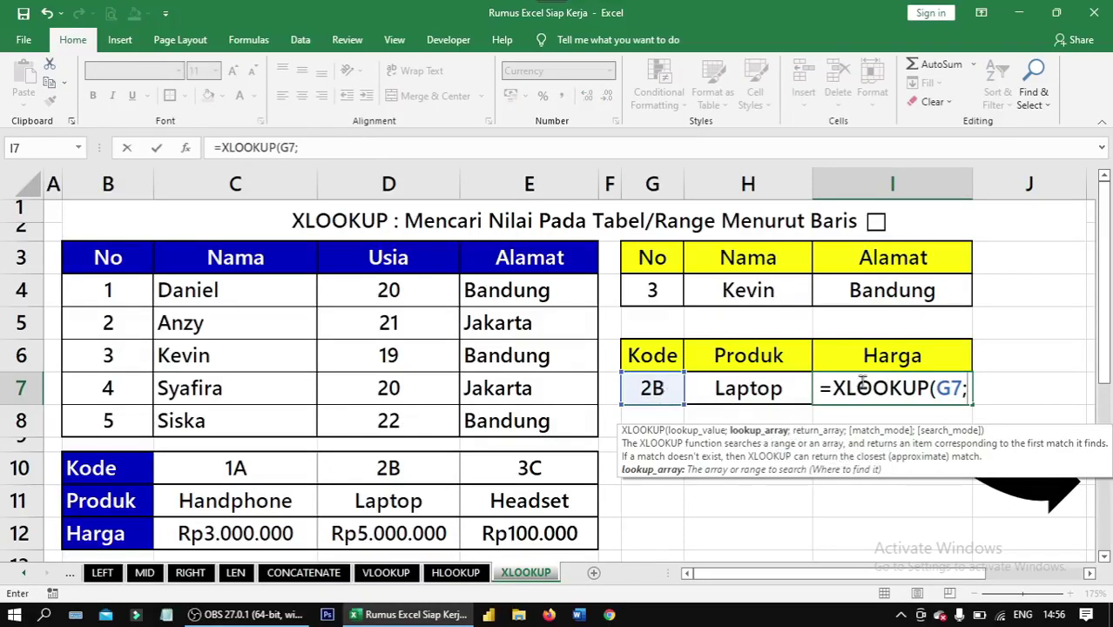
{"action": "left_click_drag", "start_coordinate": [116, 470], "coordinate": [508, 470]}
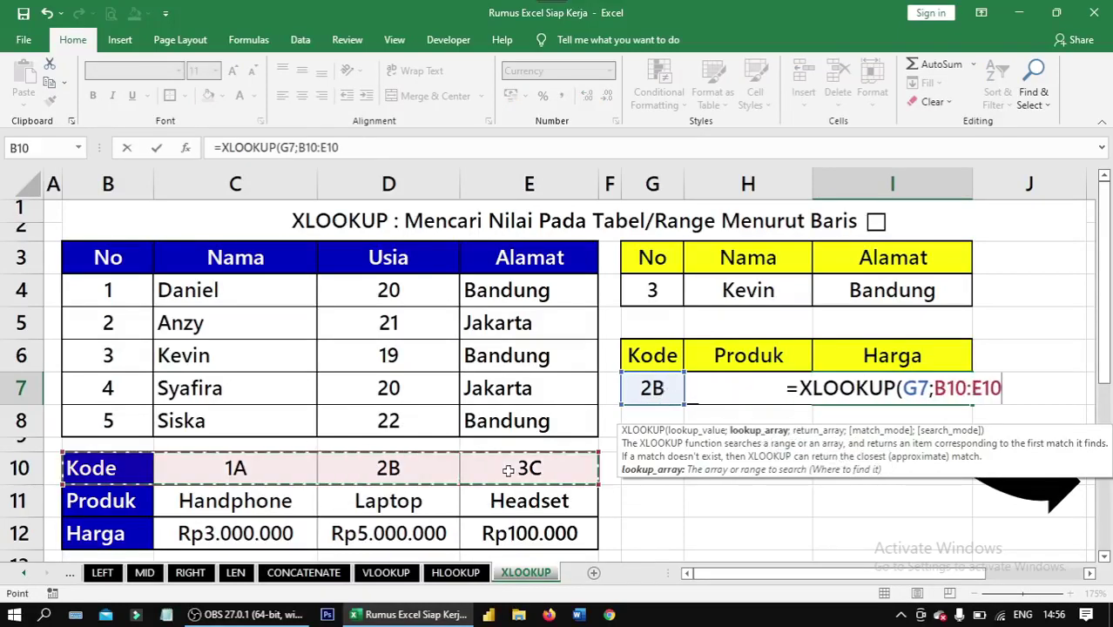
{"action": "type", "text": ";"}
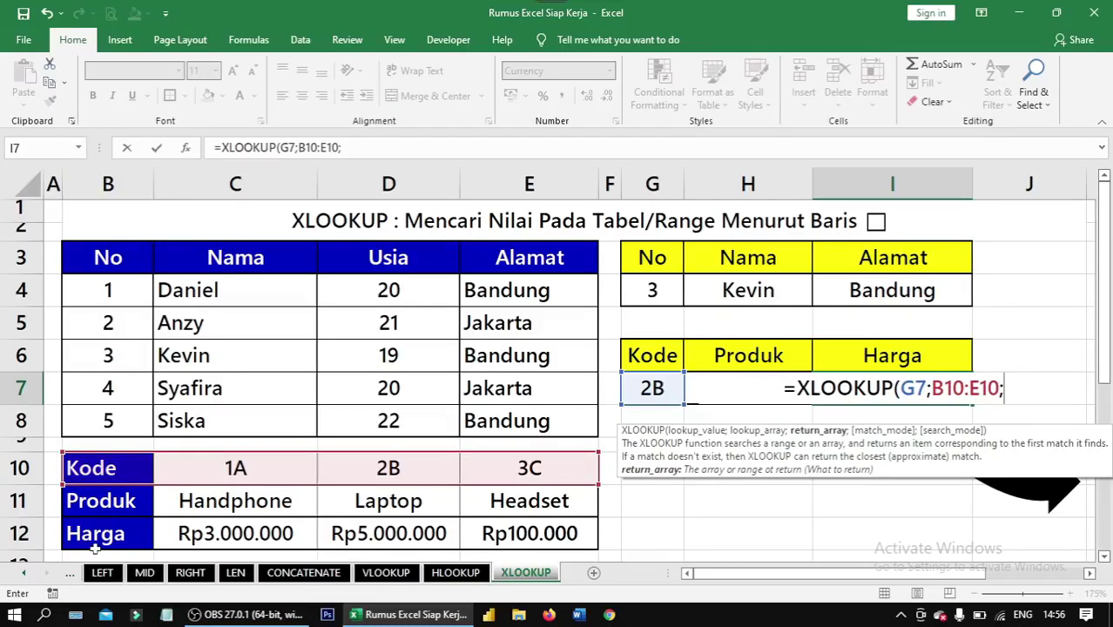
{"action": "left_click_drag", "start_coordinate": [97, 537], "coordinate": [535, 525]}
{"action": "type", "text": ")"}
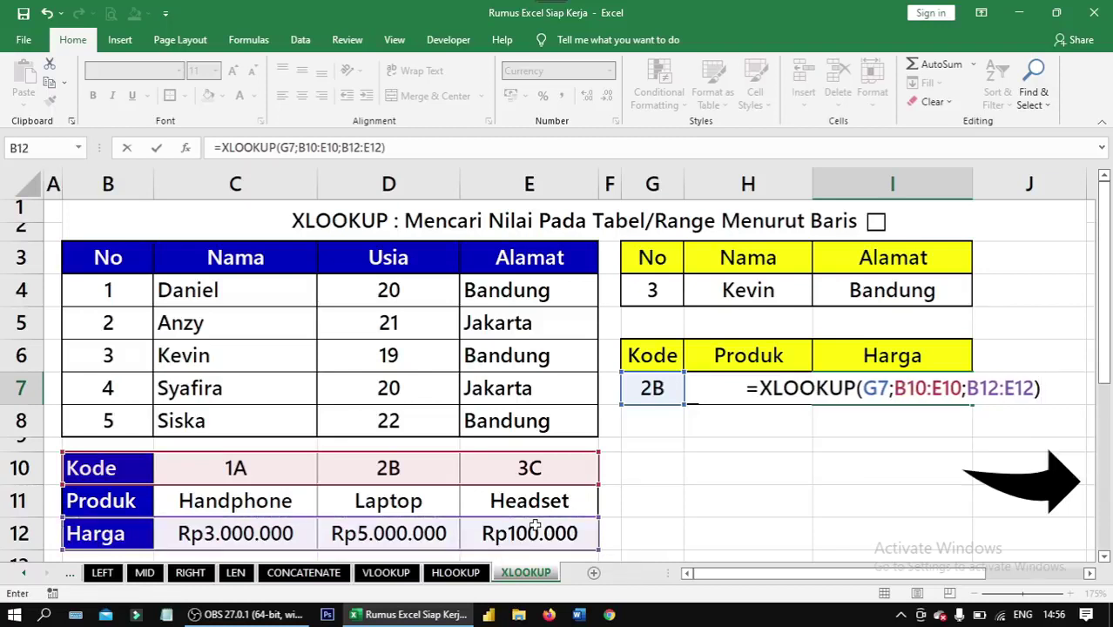
{"action": "key", "text": "Return"}
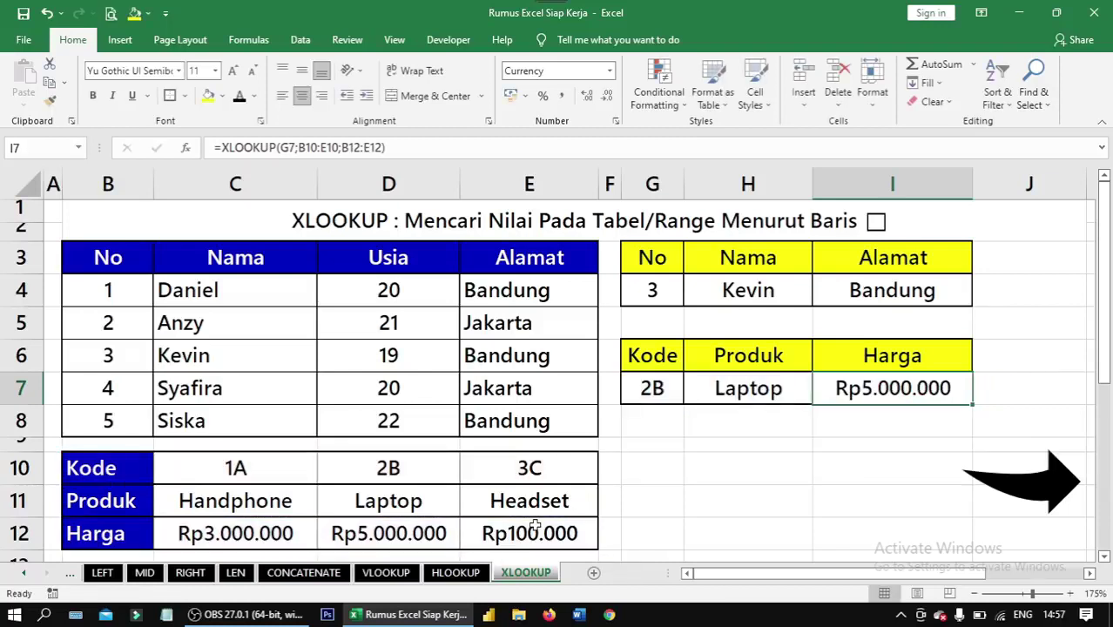
Return to the TOPIC sheet through the arrow shape beside the tables and review the list of formulas in B2:E8.
{"action": "left_click", "coordinate": [740, 497]}
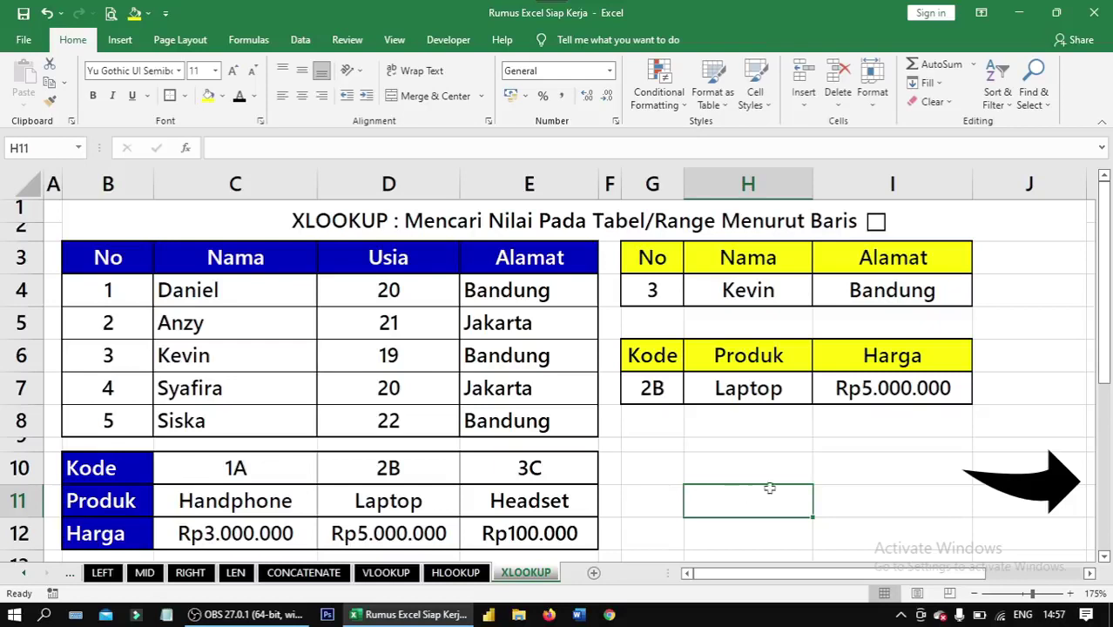
{"action": "left_click", "coordinate": [1053, 477]}
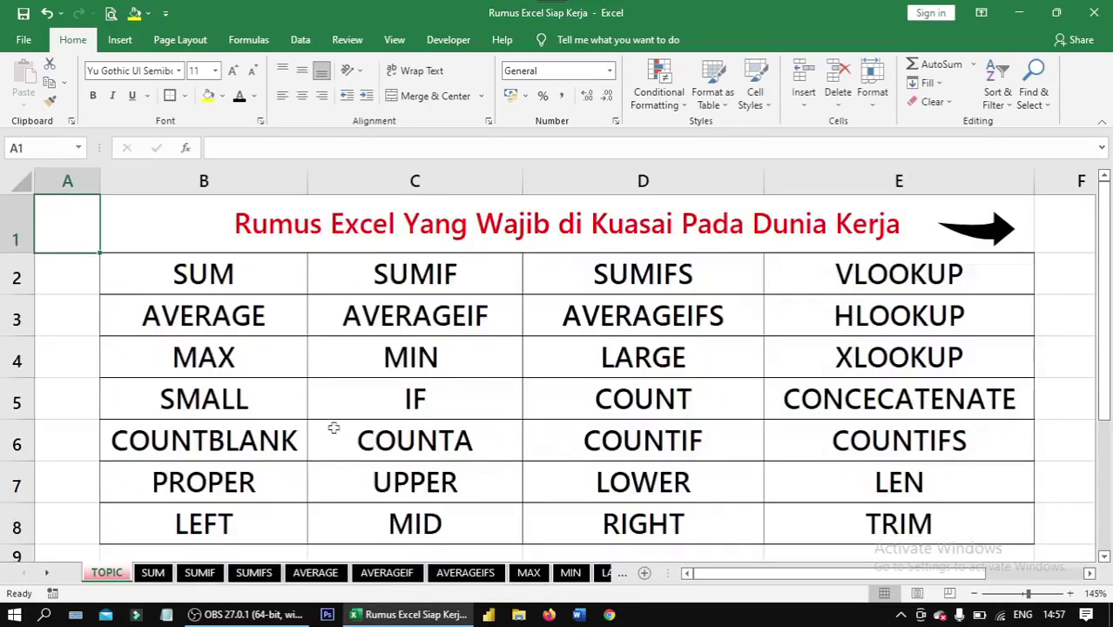
{"action": "left_click_drag", "start_coordinate": [284, 270], "coordinate": [364, 317]}
{"action": "left_click_drag", "start_coordinate": [434, 345], "coordinate": [936, 521]}
{"action": "left_click", "coordinate": [249, 279]}
{"action": "left_click_drag", "start_coordinate": [256, 275], "coordinate": [871, 523]}
{"action": "left_click", "coordinate": [248, 266]}
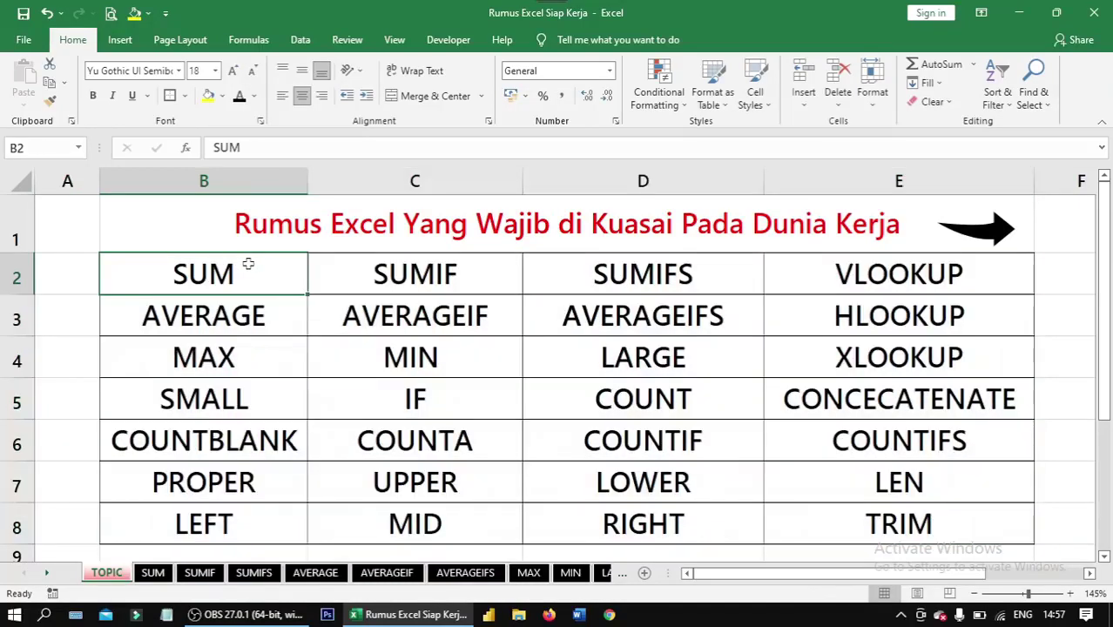